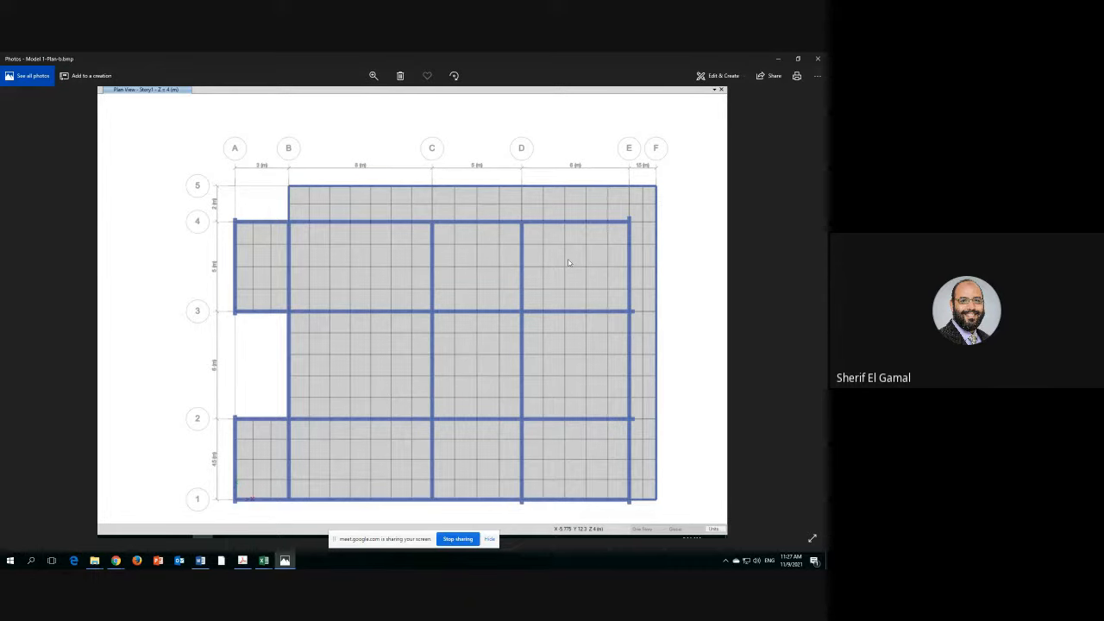
# - Put away the plan image and browser windows, switch to ETABS, and start a new model
pyautogui.click(777, 59)
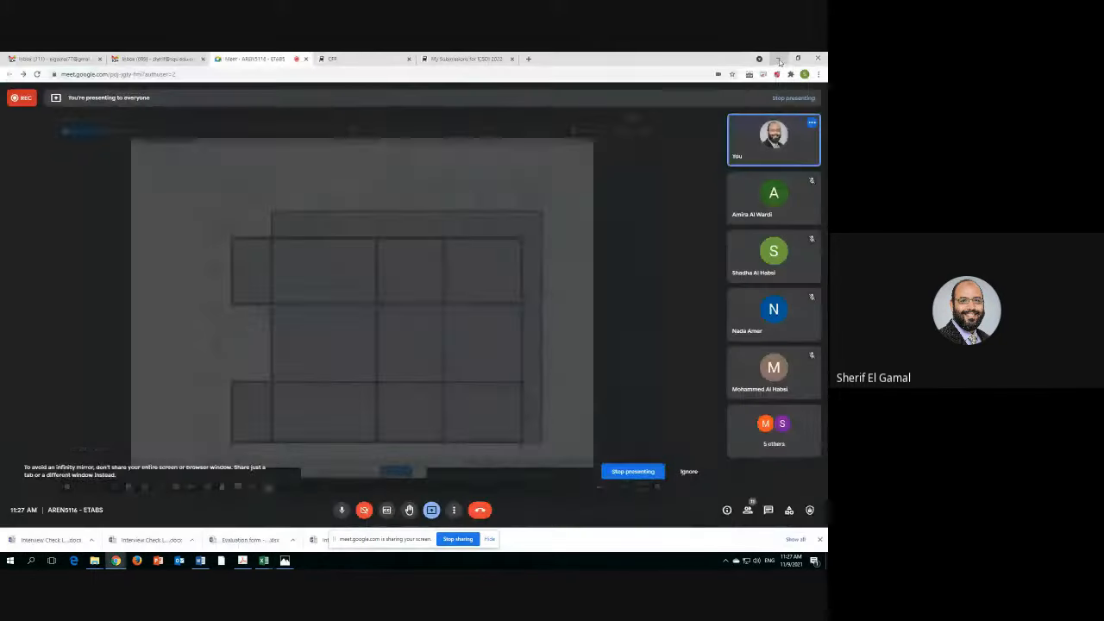
pyautogui.click(778, 59)
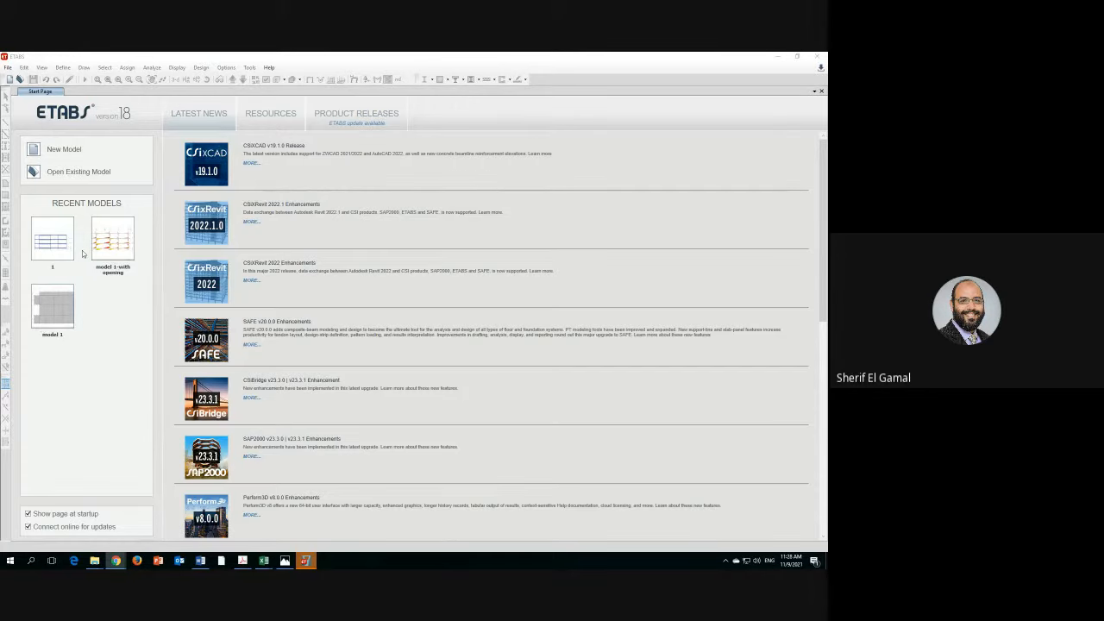
pyautogui.click(58, 151)
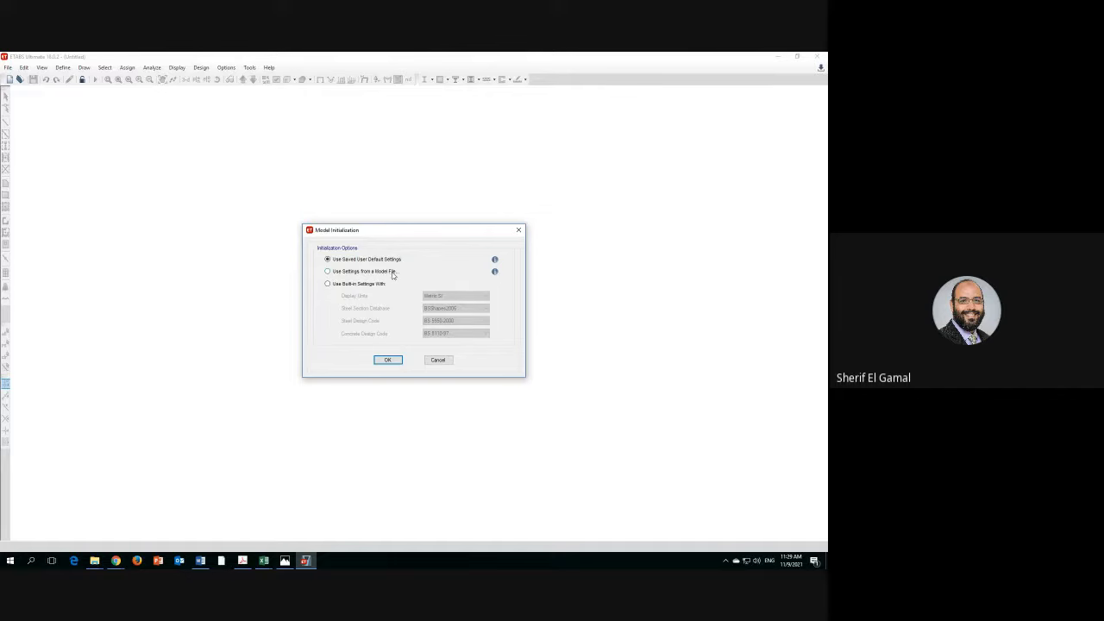
# - Initialize the model with built-in settings, using Metric SI display units, BSShapes2006 steel sections and the BS 8110-97 concrete design code
pyautogui.click(328, 283)
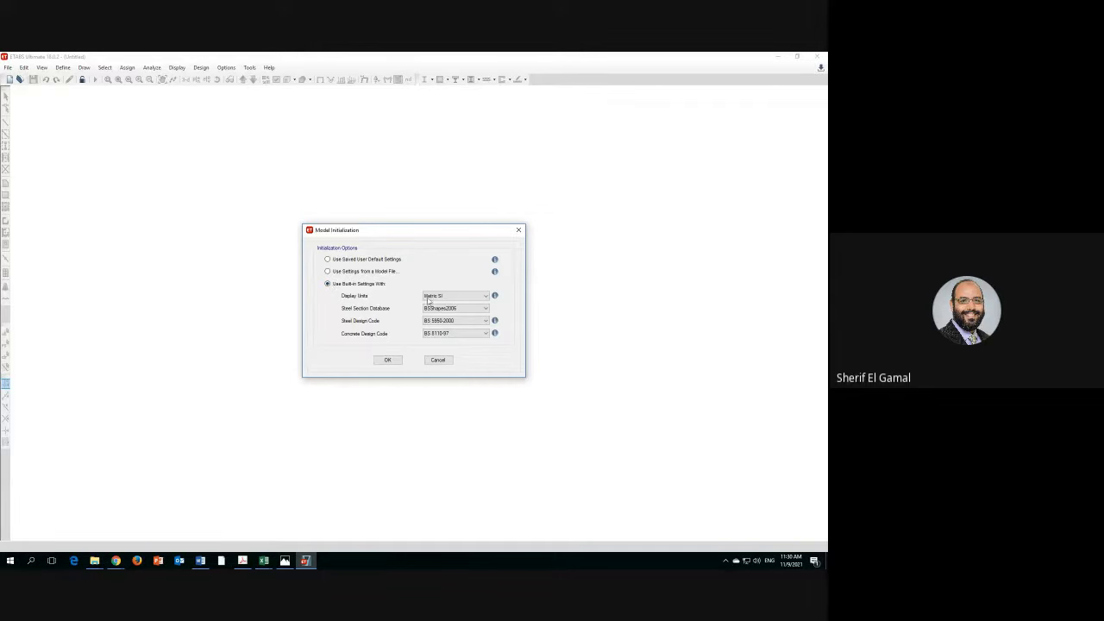
pyautogui.click(485, 297)
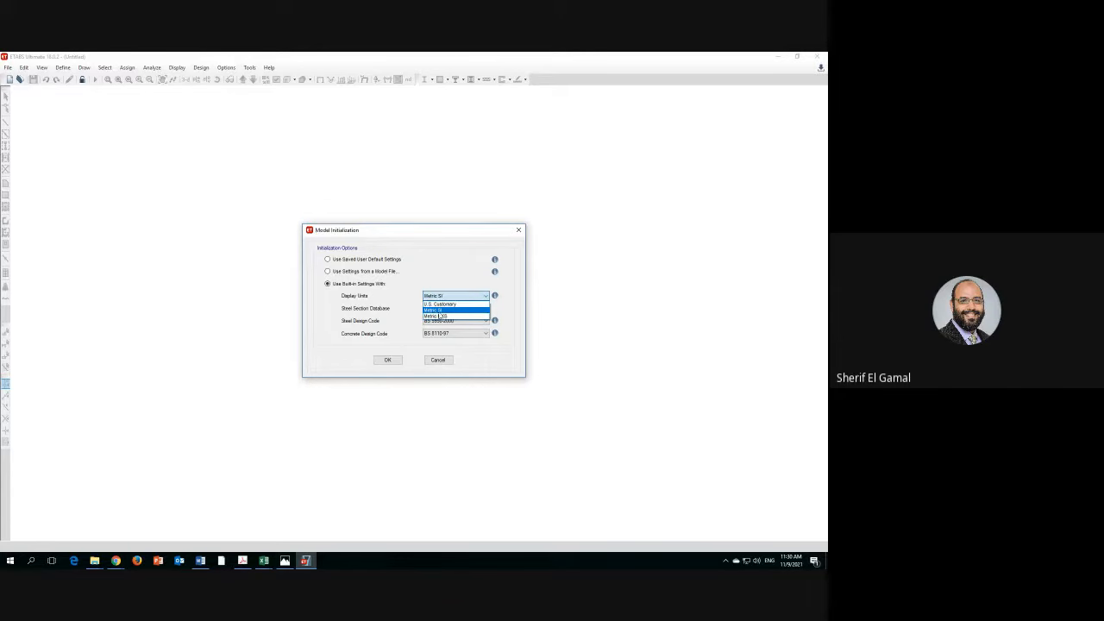
pyautogui.click(432, 311)
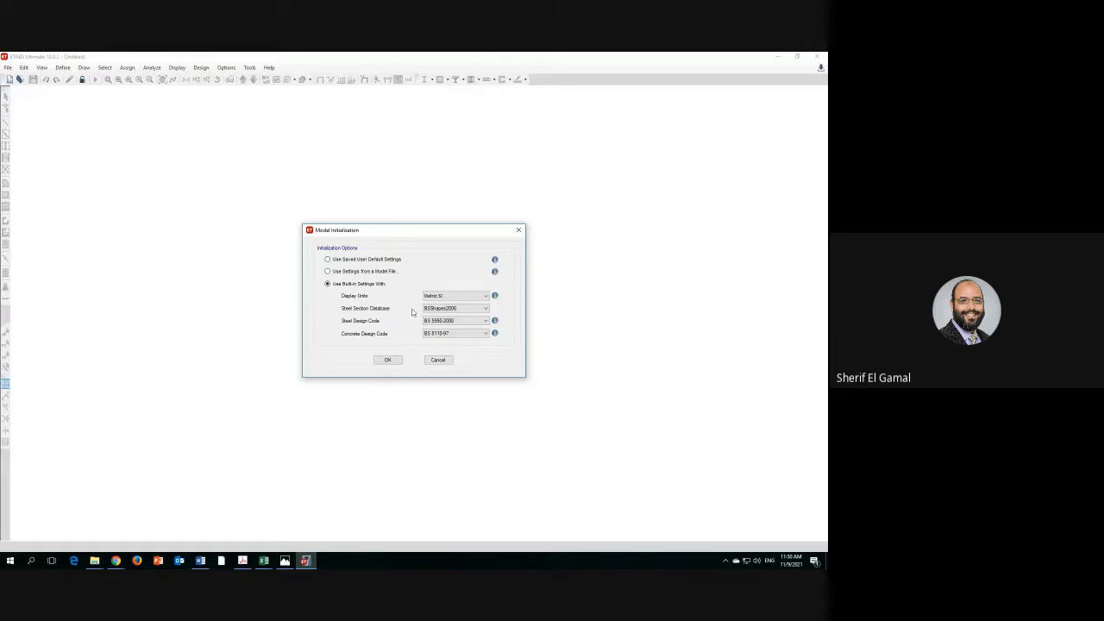
pyautogui.click(457, 311)
pyautogui.click(481, 334)
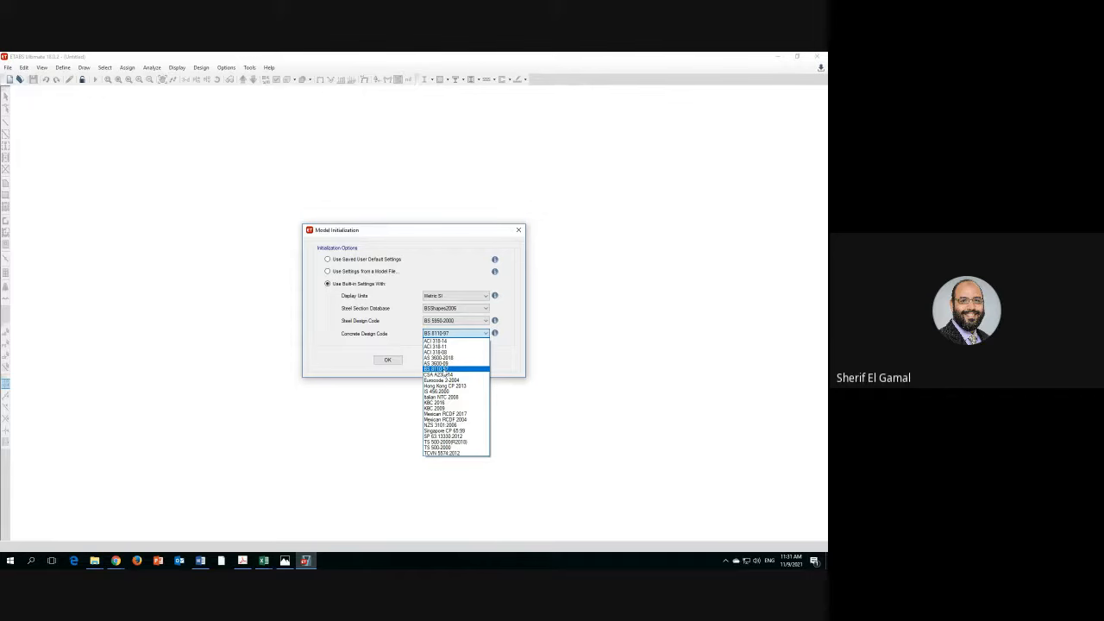
pyautogui.click(445, 372)
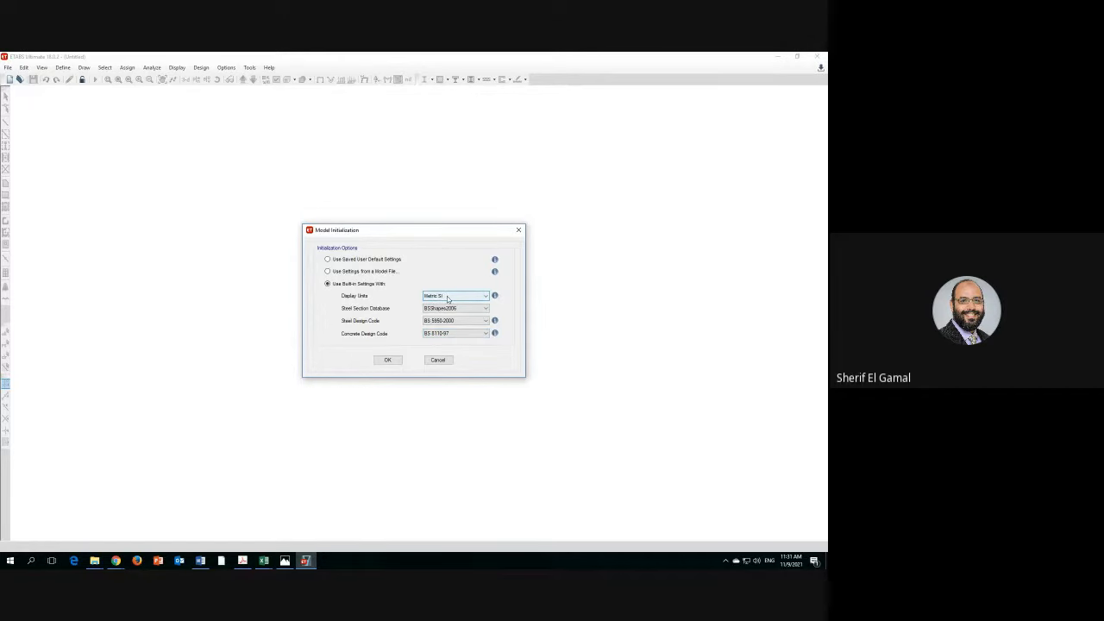
pyautogui.click(430, 334)
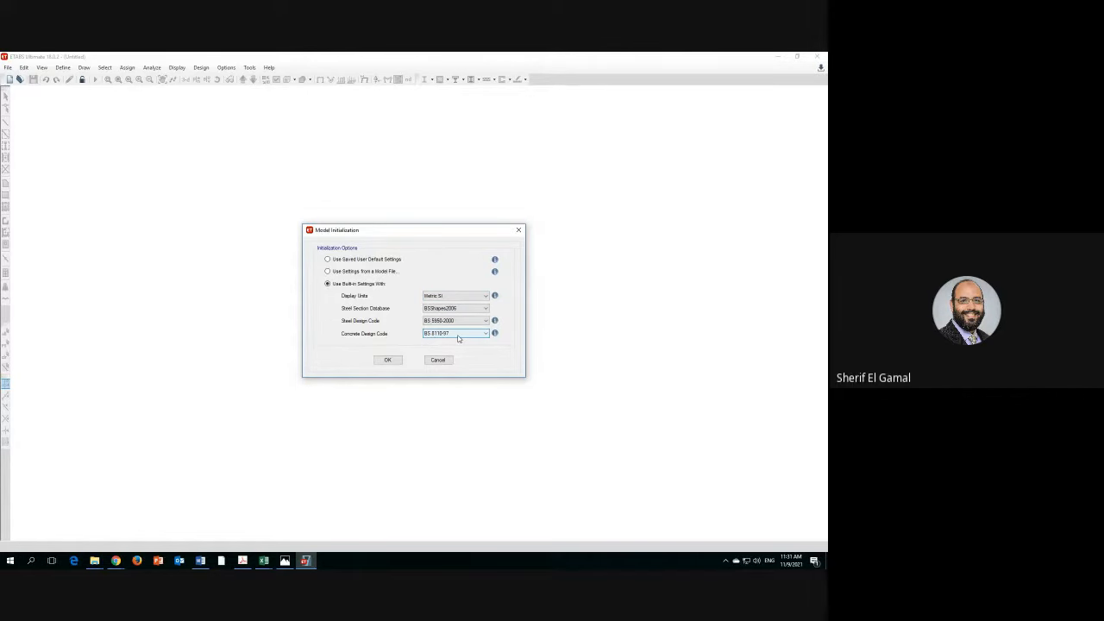
pyautogui.click(392, 362)
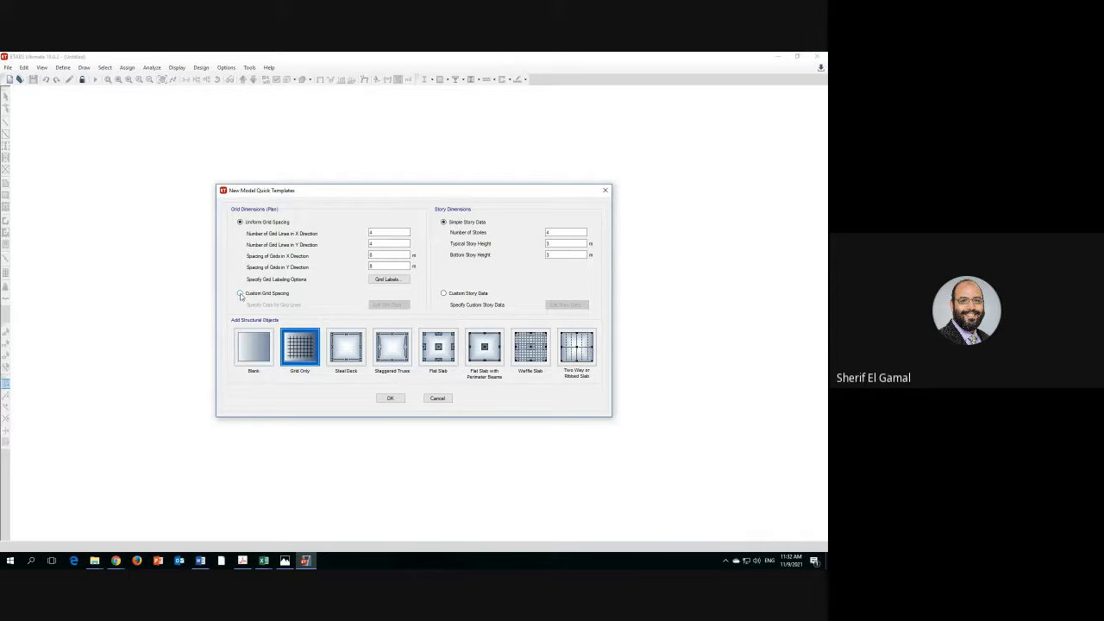
# - Consult the reference plan image, choose custom grid spacing for the model, and display its grid data as spacing
pyautogui.click(284, 560)
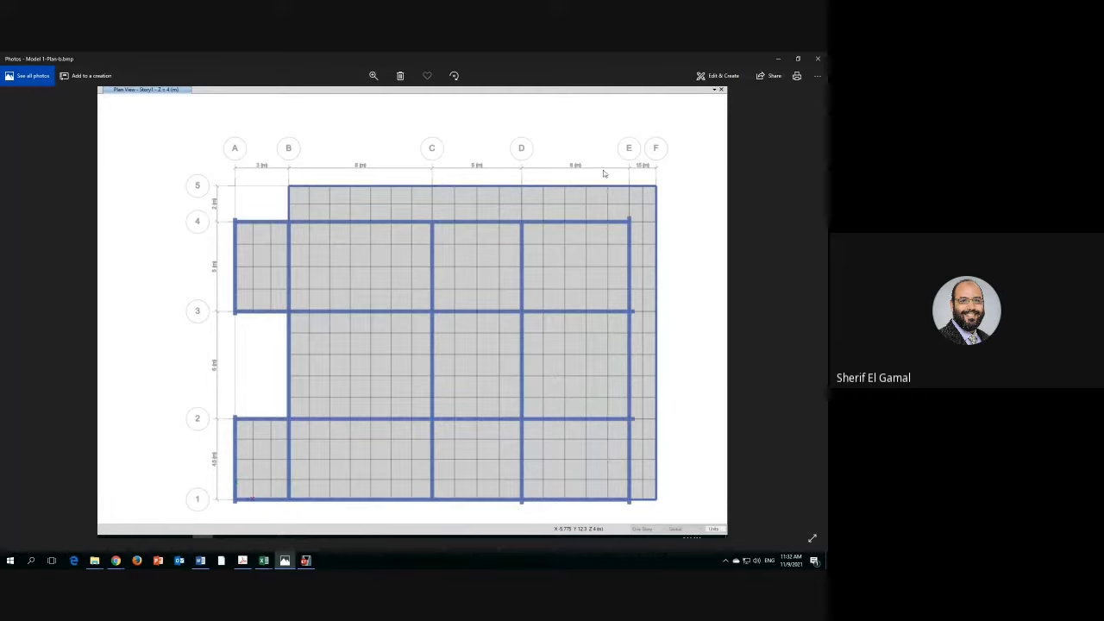
pyautogui.click(306, 562)
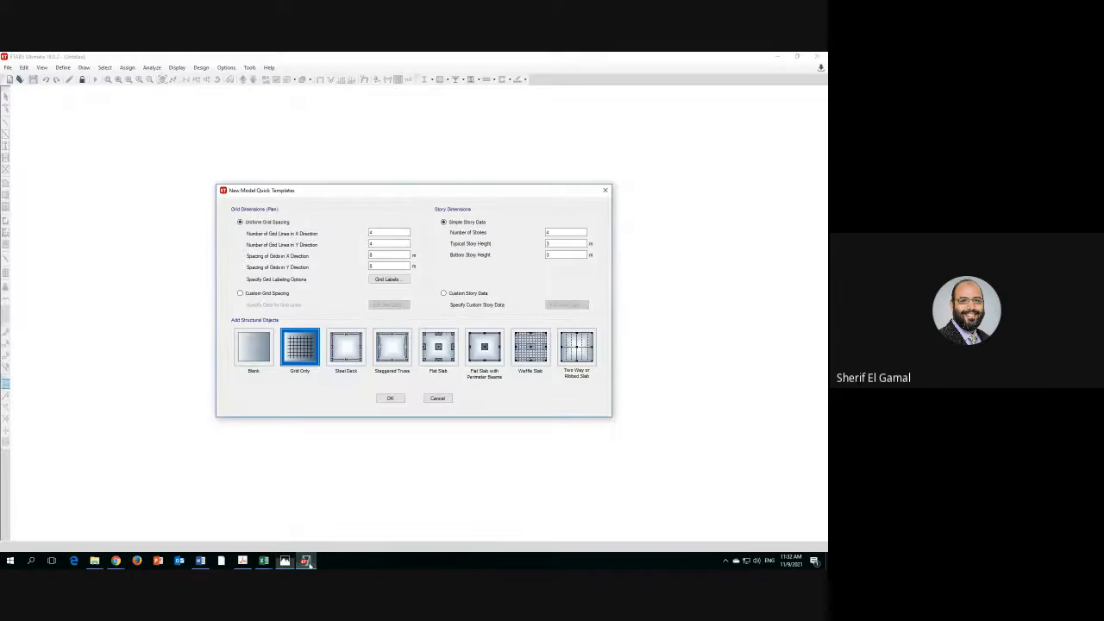
pyautogui.click(241, 294)
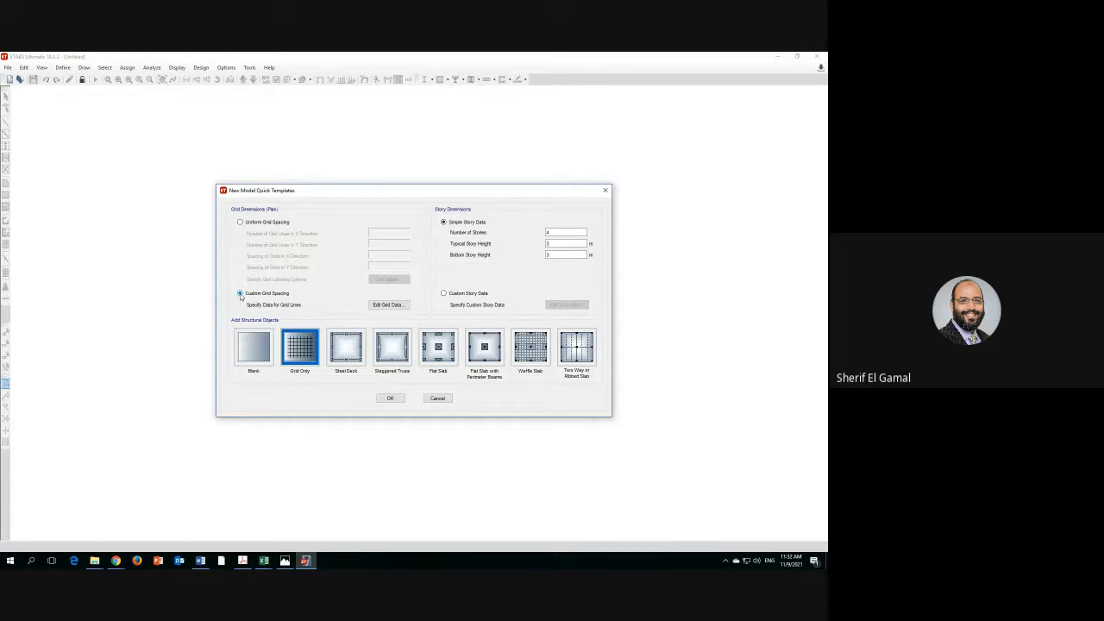
pyautogui.click(386, 307)
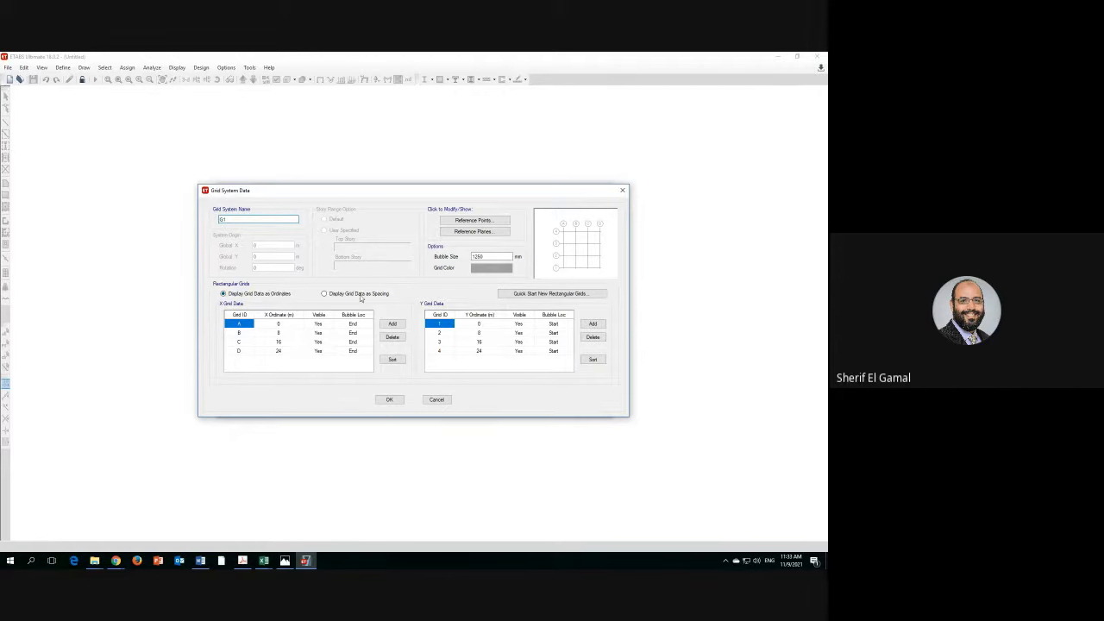
pyautogui.click(325, 294)
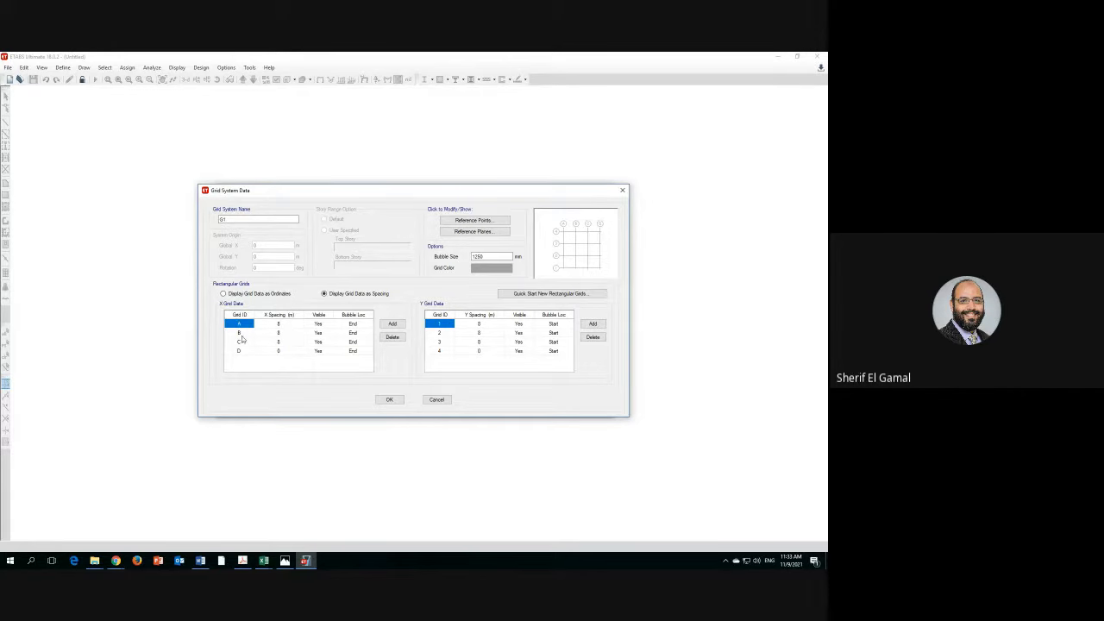
# - Add X grid lines E and F and Y grid line 5 to match the reference plan image
pyautogui.click(283, 560)
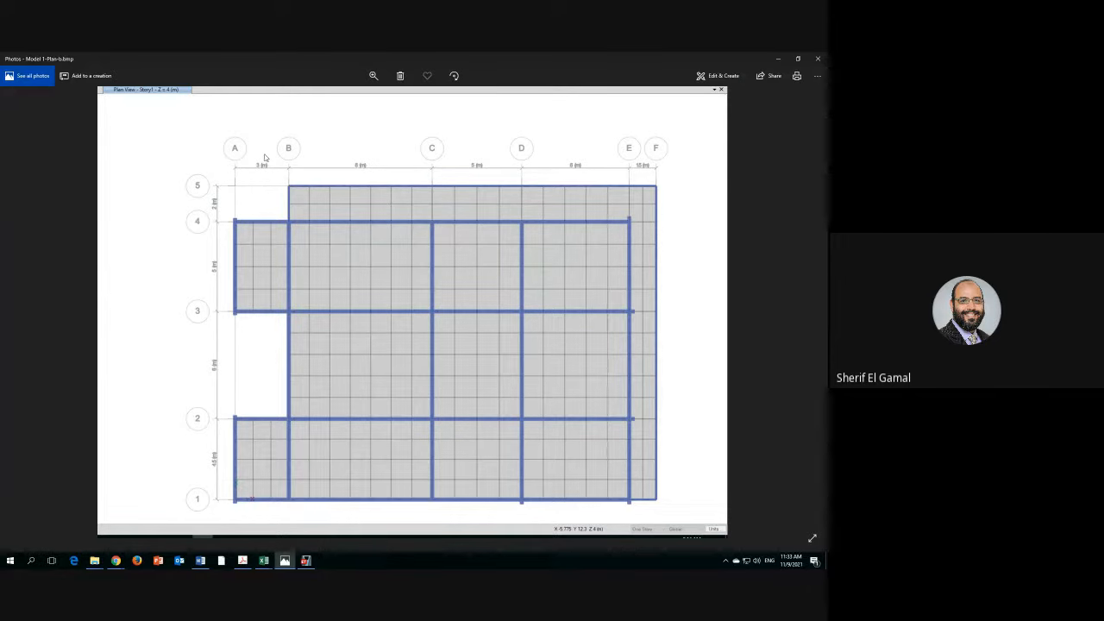
pyautogui.click(307, 562)
pyautogui.click(392, 324)
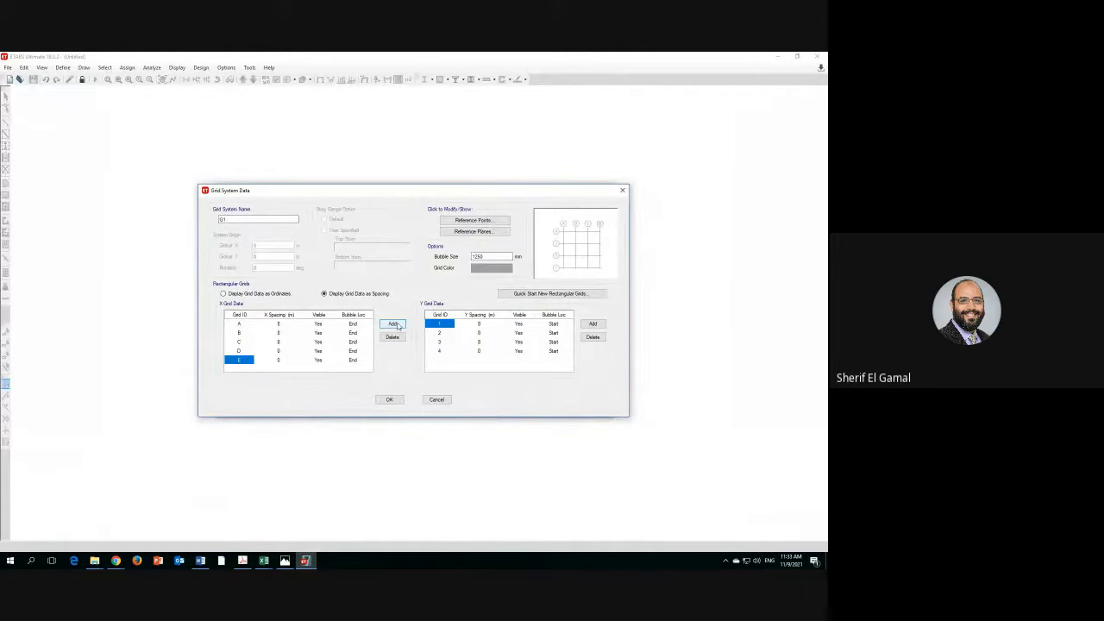
pyautogui.click(392, 324)
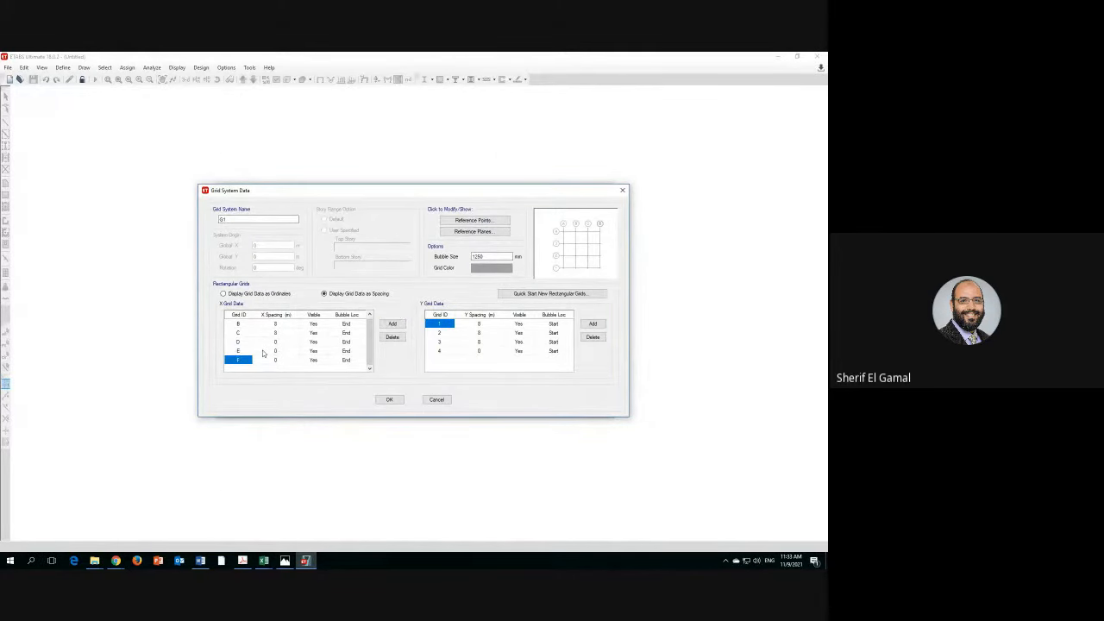
pyautogui.click(592, 323)
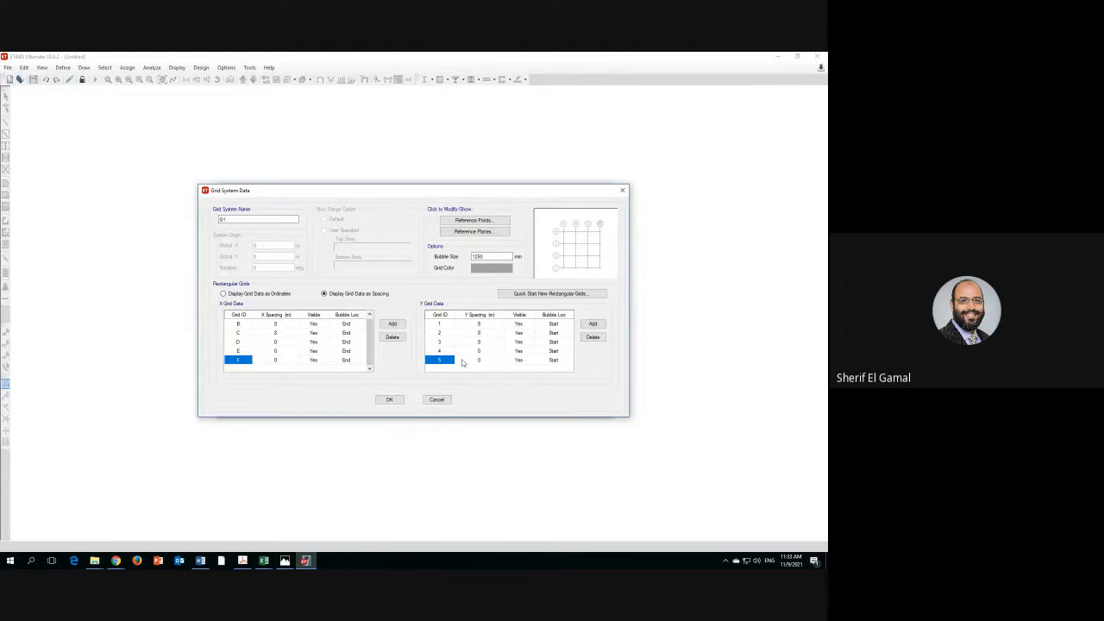
pyautogui.scroll(1, 263, 352)
# - Set the X spacing of grid line A to 3 m and grid line B to 8 m, following the reference plan image
pyautogui.moveTo(287, 562)
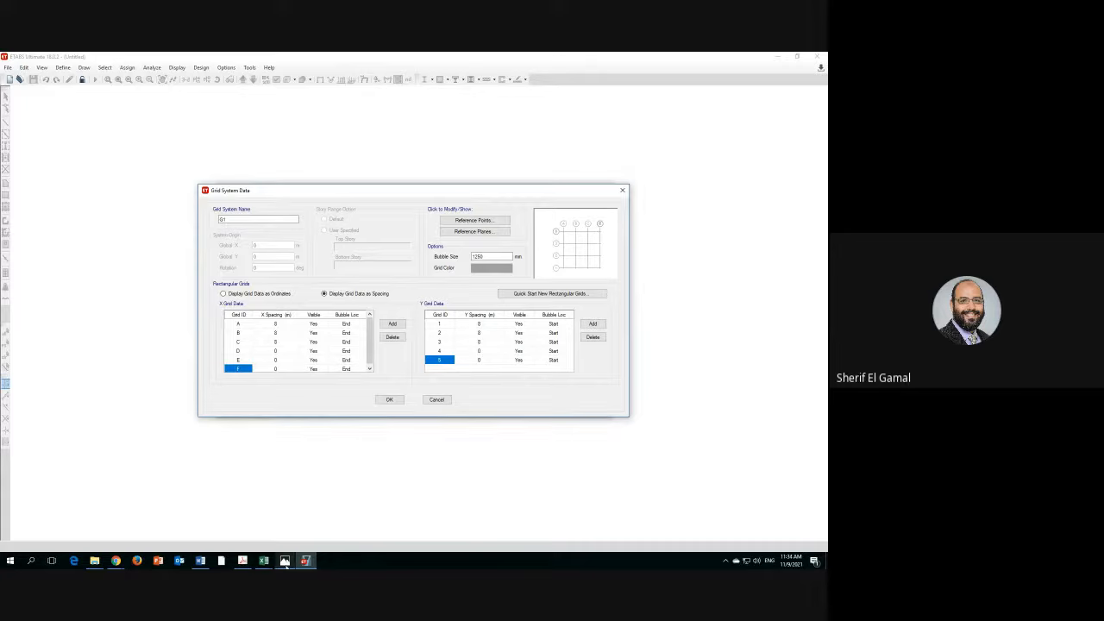
pyautogui.click(285, 561)
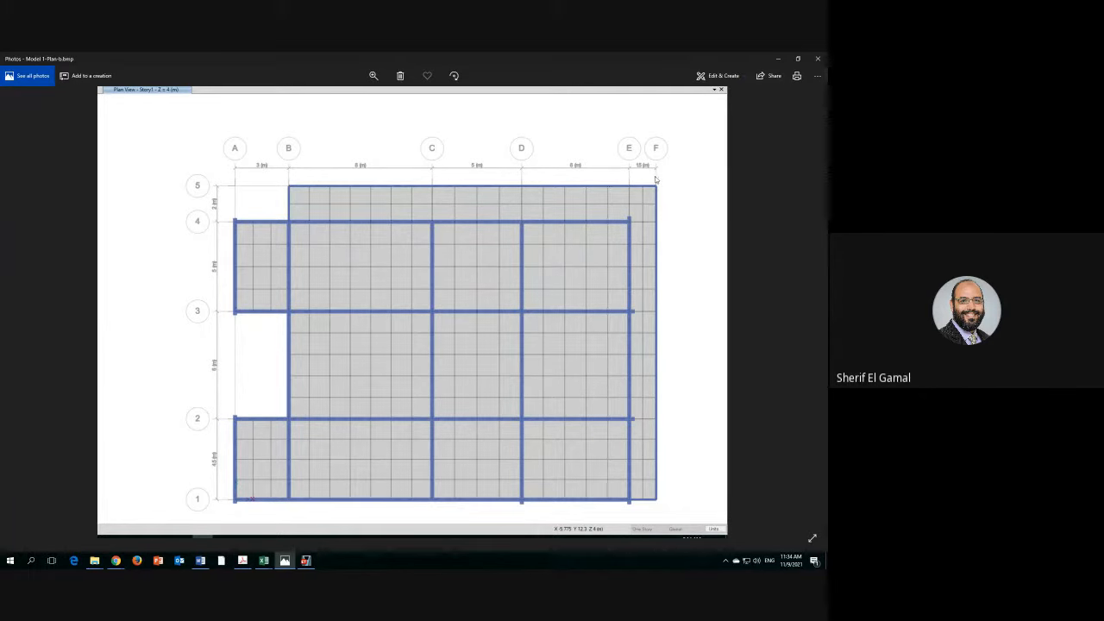
pyautogui.click(306, 560)
pyautogui.click(277, 325)
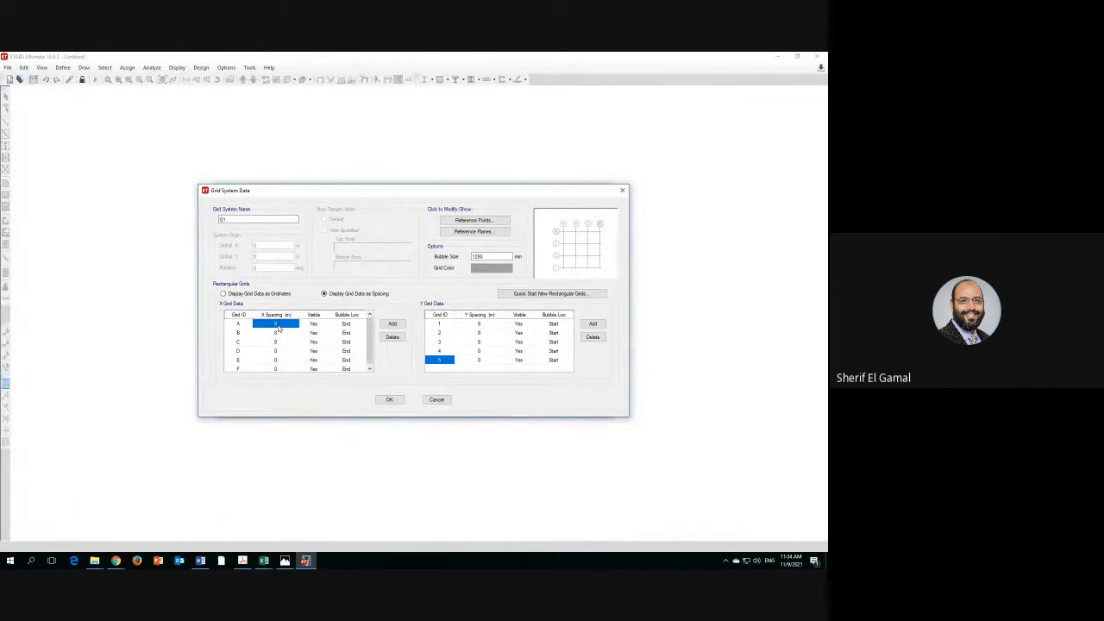
pyautogui.click(277, 324)
pyautogui.write('3')
pyautogui.click(280, 336)
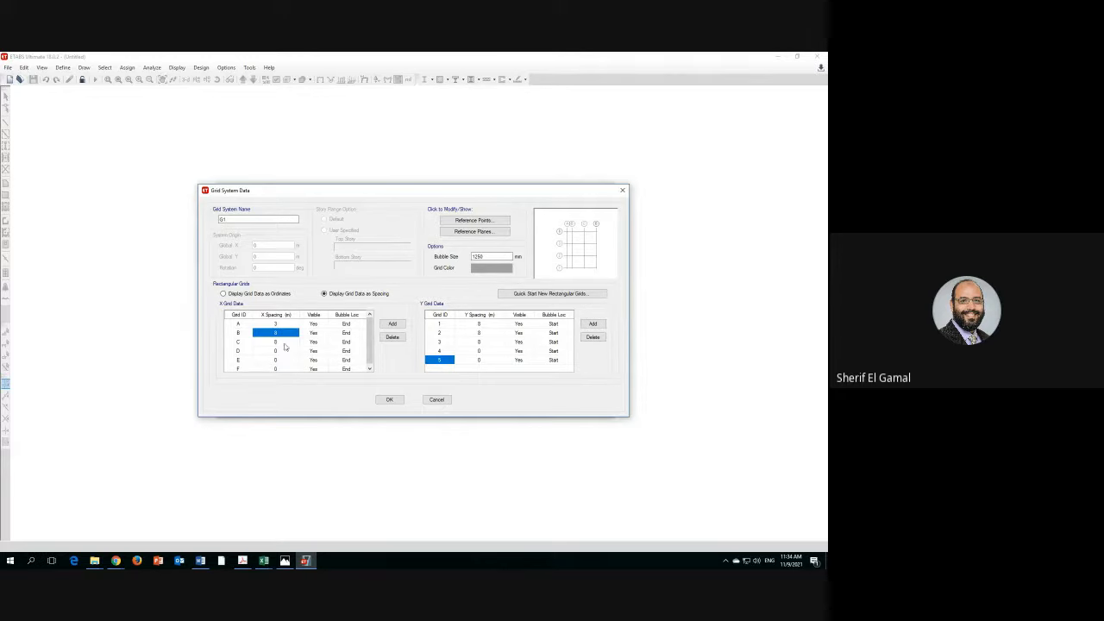
pyautogui.click(284, 560)
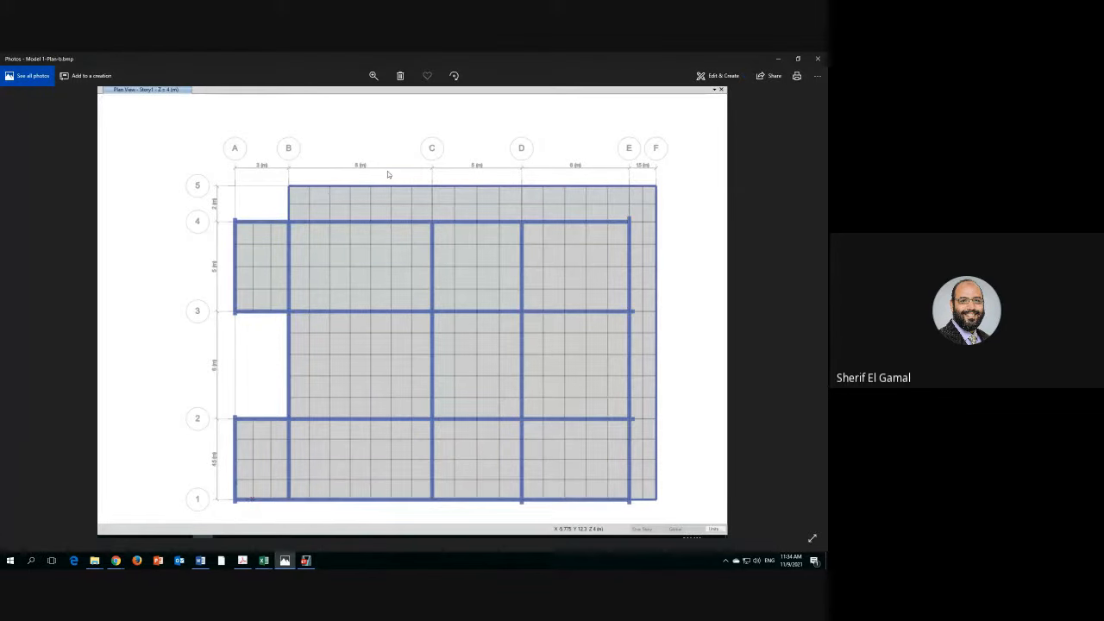
pyautogui.click(306, 560)
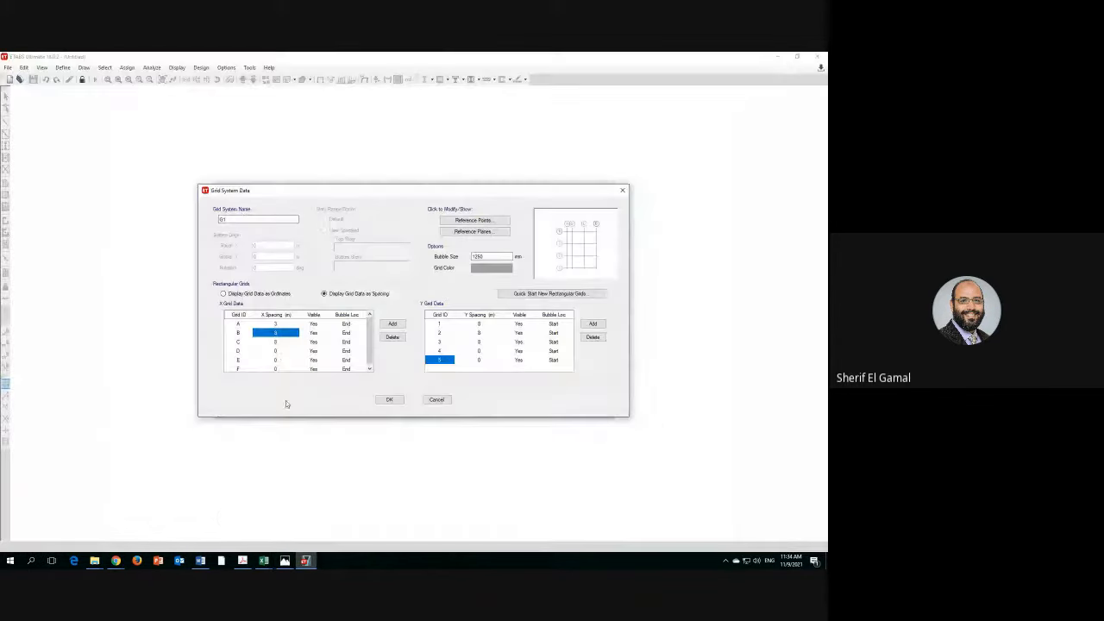
pyautogui.write('8')
# - Set the X spacing of grid lines C, D and E to 5, 6 and 1.5 m, consulting the reference plan image
pyautogui.click(278, 343)
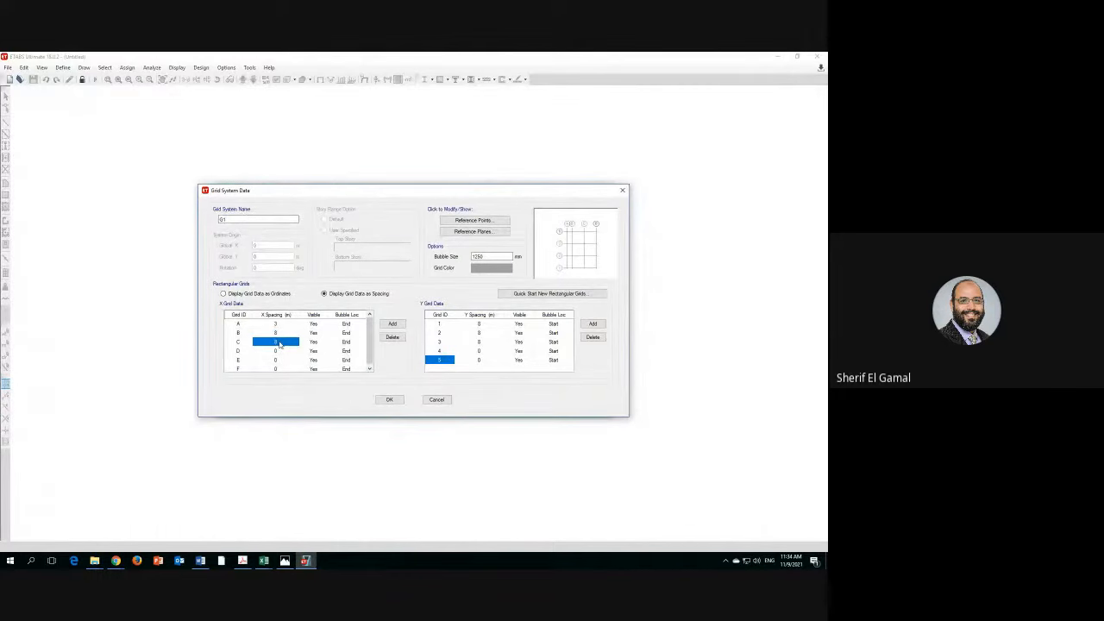
pyautogui.click(284, 561)
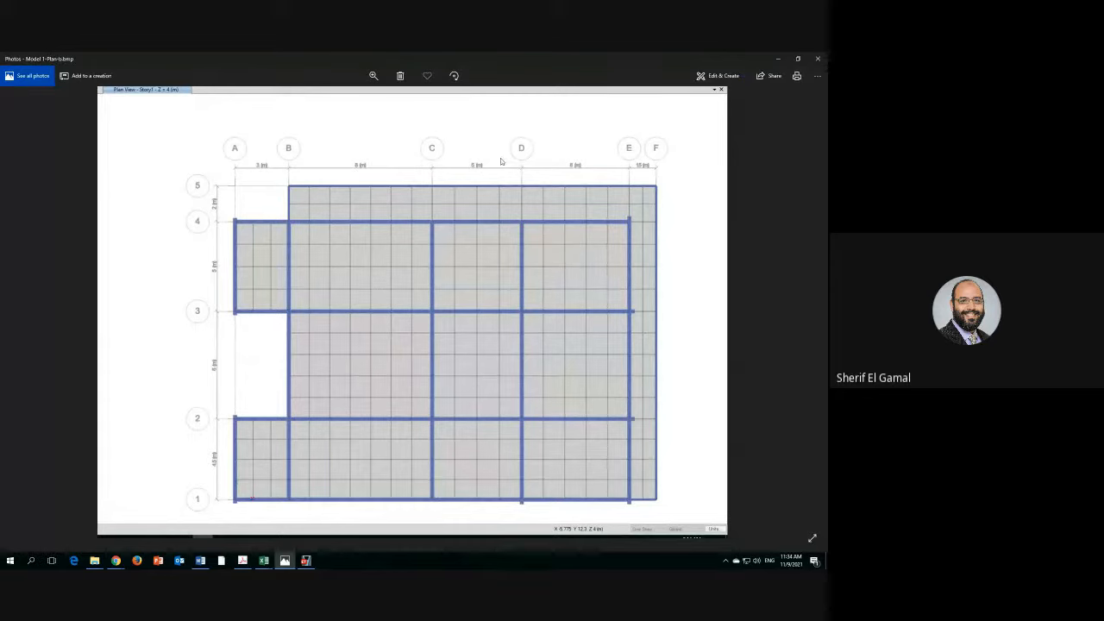
pyautogui.click(305, 561)
pyautogui.write('5')
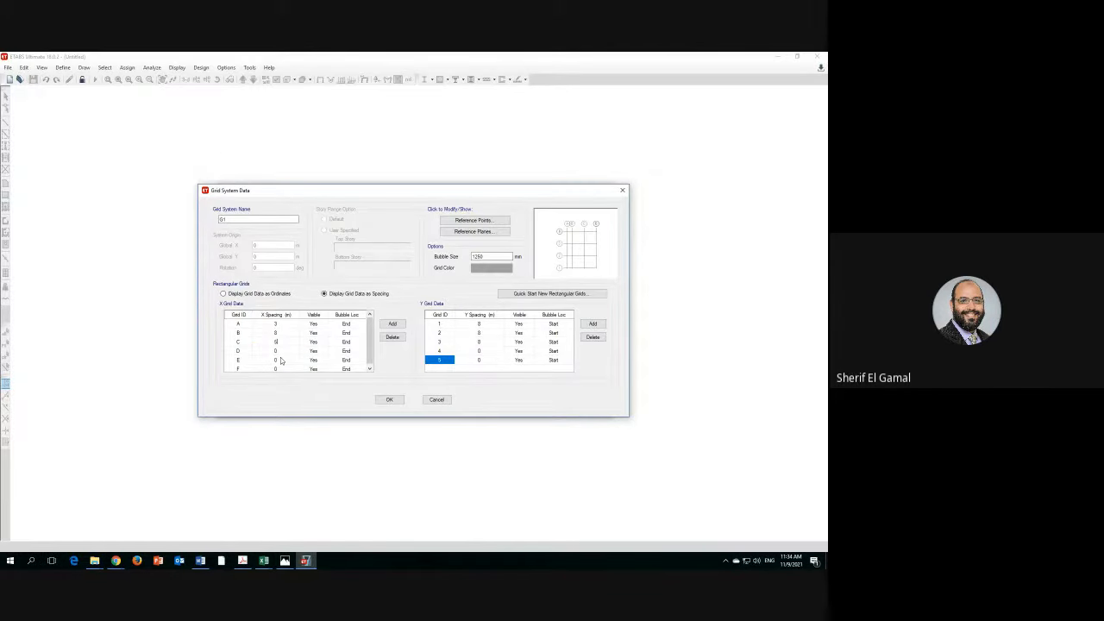
pyautogui.click(284, 560)
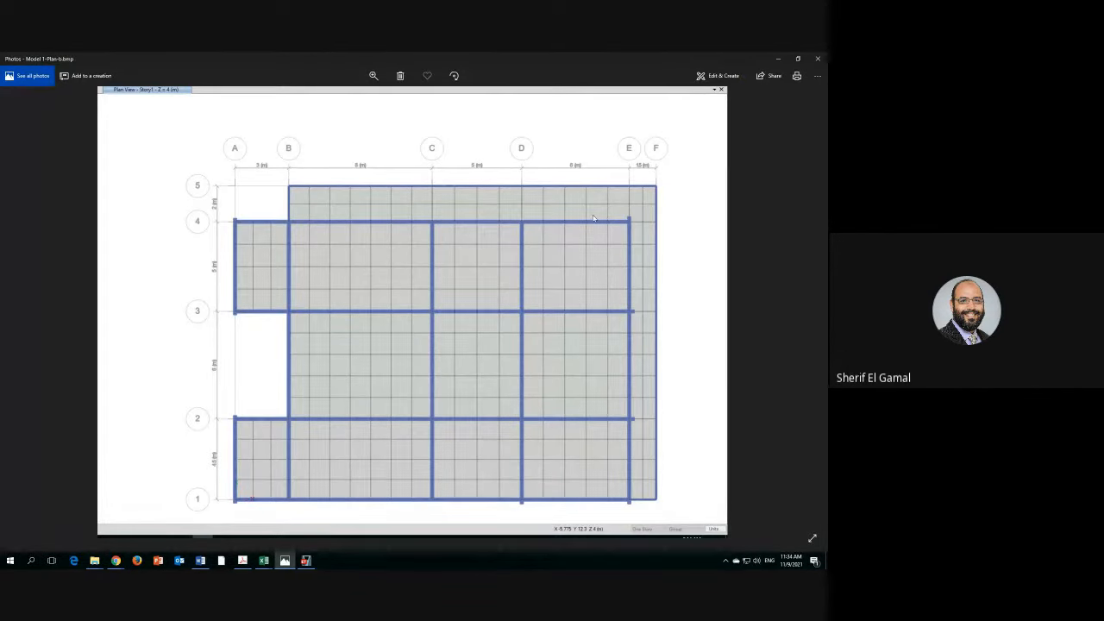
pyautogui.click(306, 561)
pyautogui.click(280, 351)
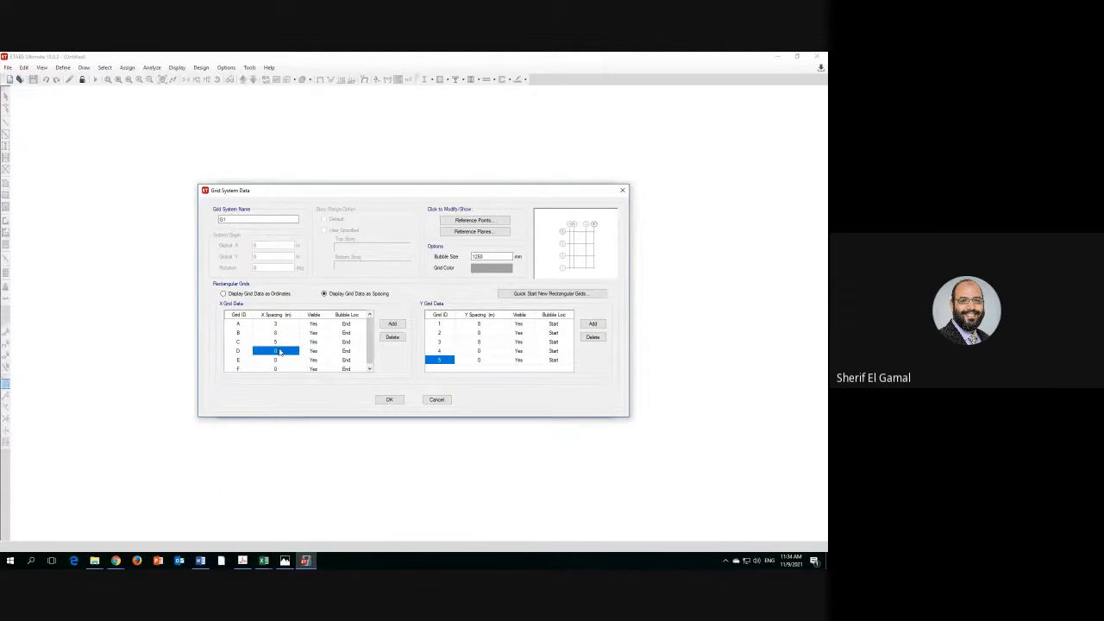
pyautogui.write('6')
pyautogui.click(277, 361)
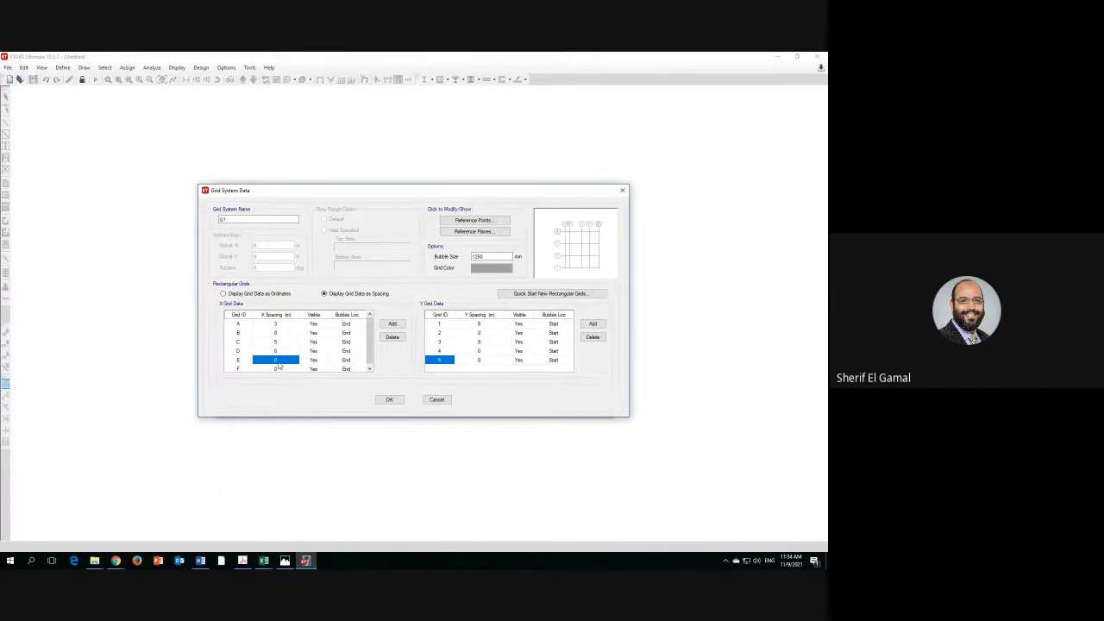
pyautogui.write('1.5')
pyautogui.click(316, 360)
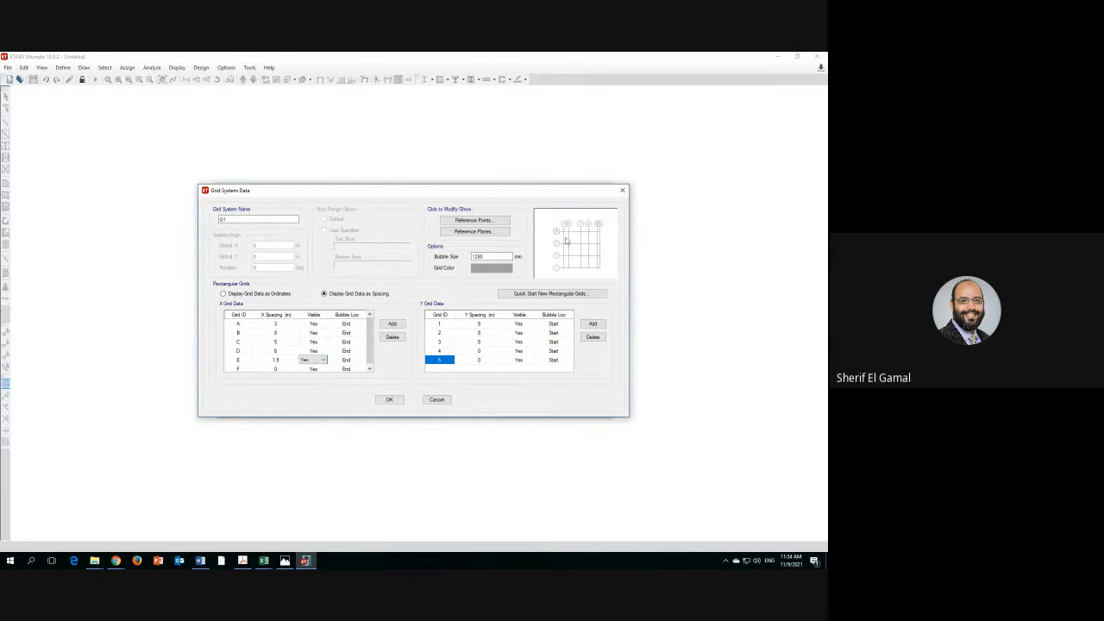
# - Set the Y spacing of grid line 1 to 4.5 m, following the reference plan image
pyautogui.click(284, 561)
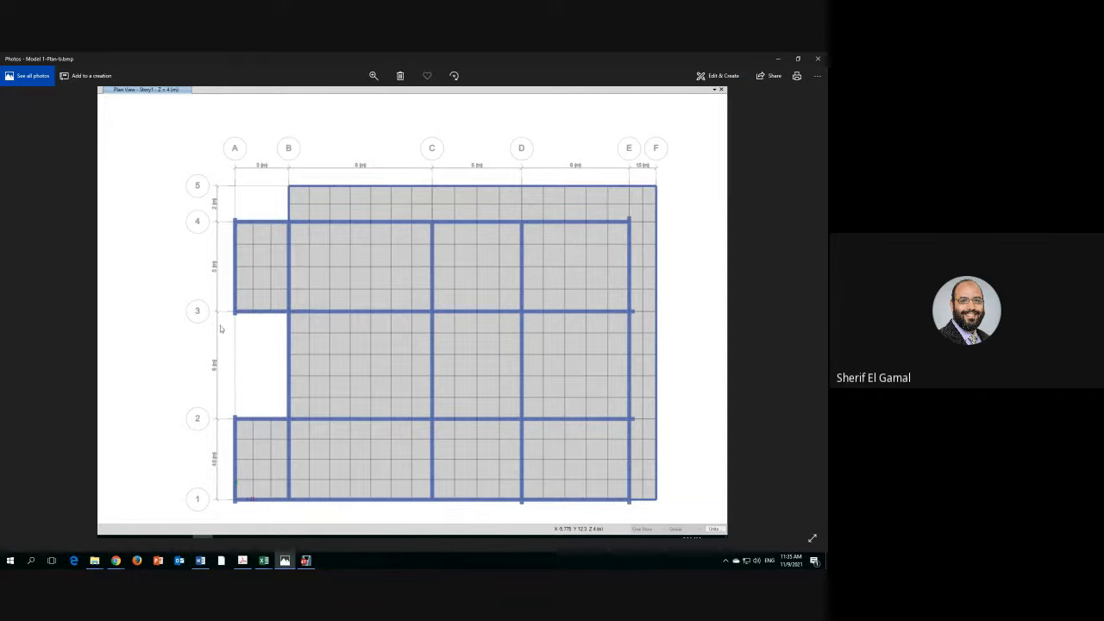
pyautogui.click(305, 560)
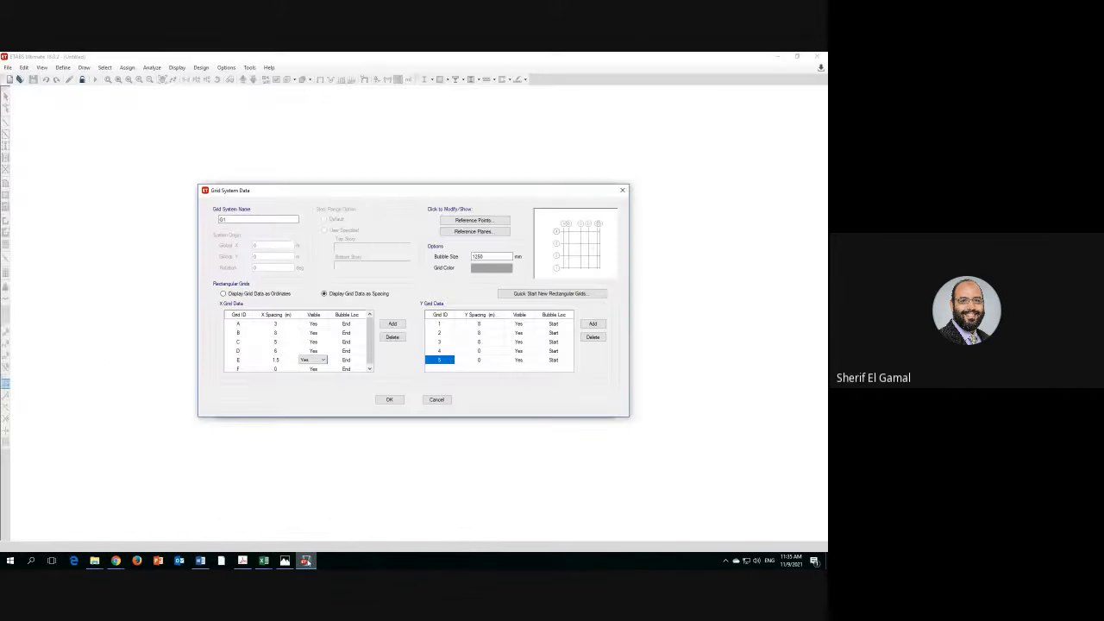
pyautogui.click(481, 324)
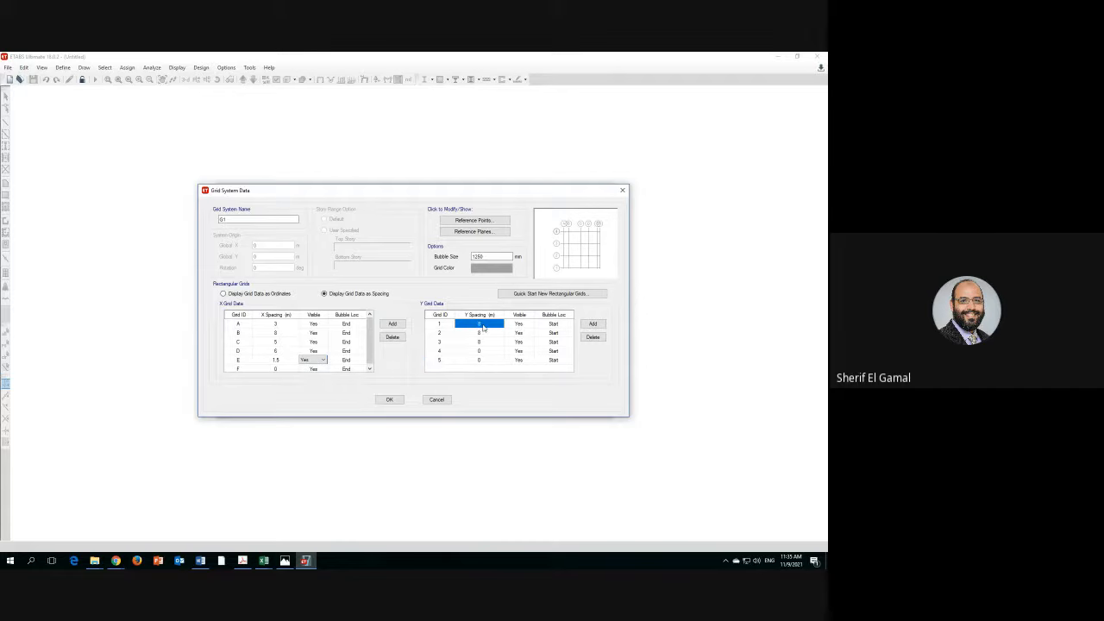
pyautogui.write('4.5')
pyautogui.press('Return')
# - Set the Y spacing of grid lines 2 and 3 to 6 m and line 4 to 2 m, and accept the grid data
pyautogui.click(285, 560)
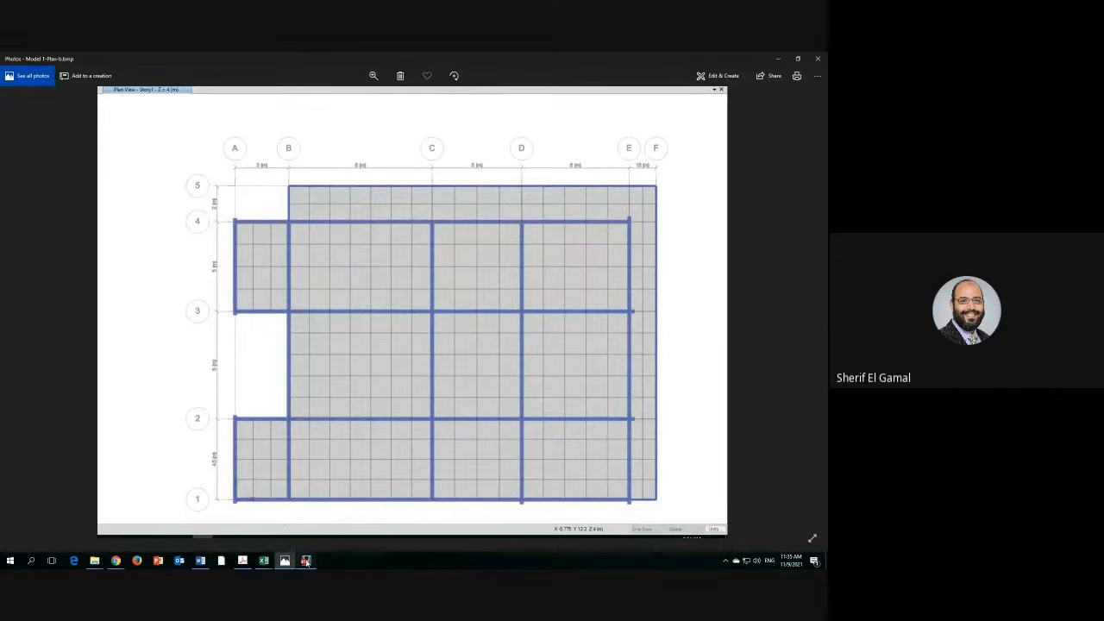
pyautogui.hotkey('alt', 'Tab')
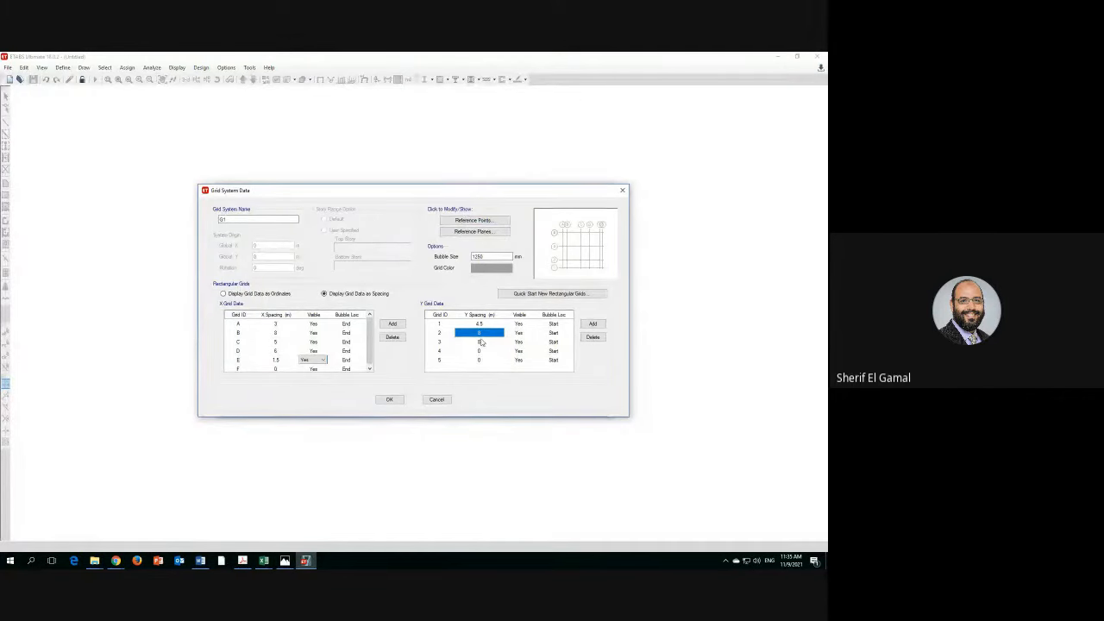
pyautogui.write('6')
pyautogui.press('Return')
pyautogui.write('6')
pyautogui.press('Return')
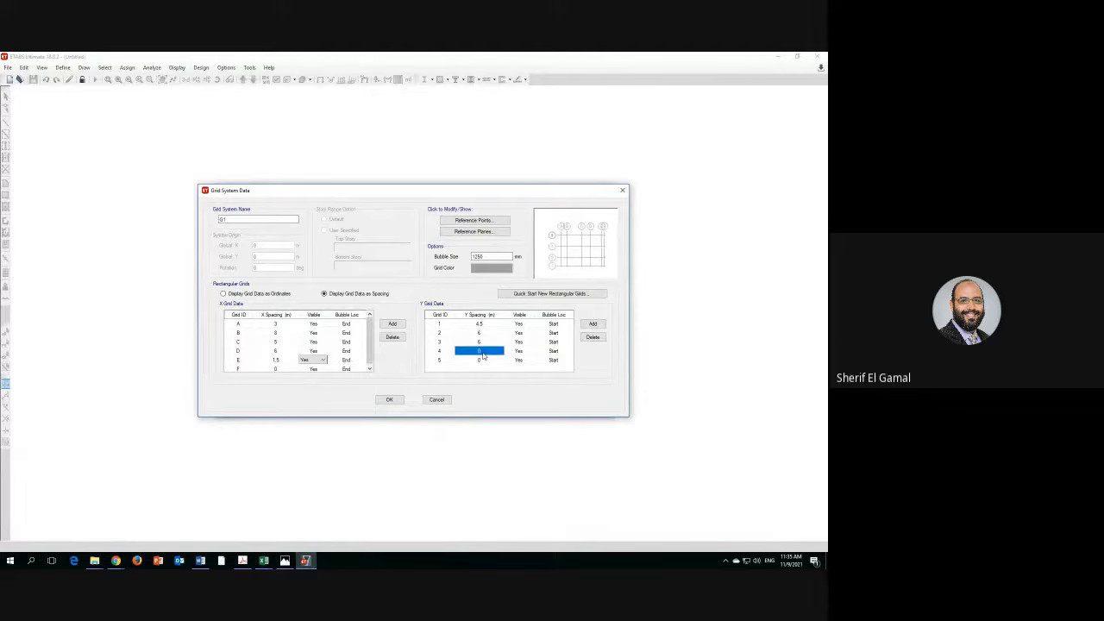
pyautogui.write('2')
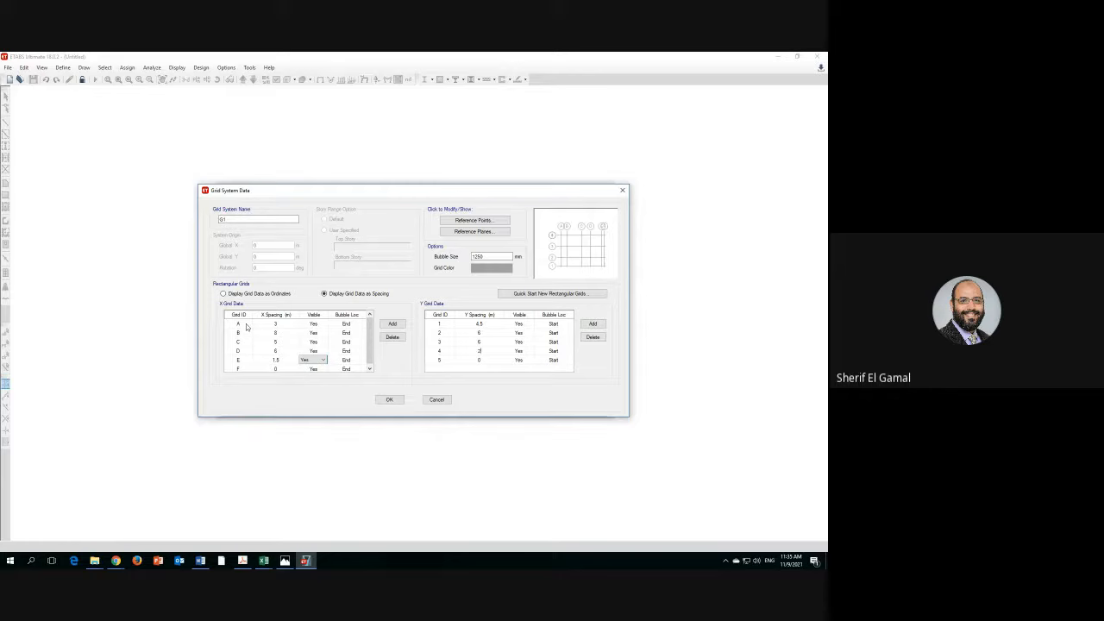
pyautogui.click(388, 401)
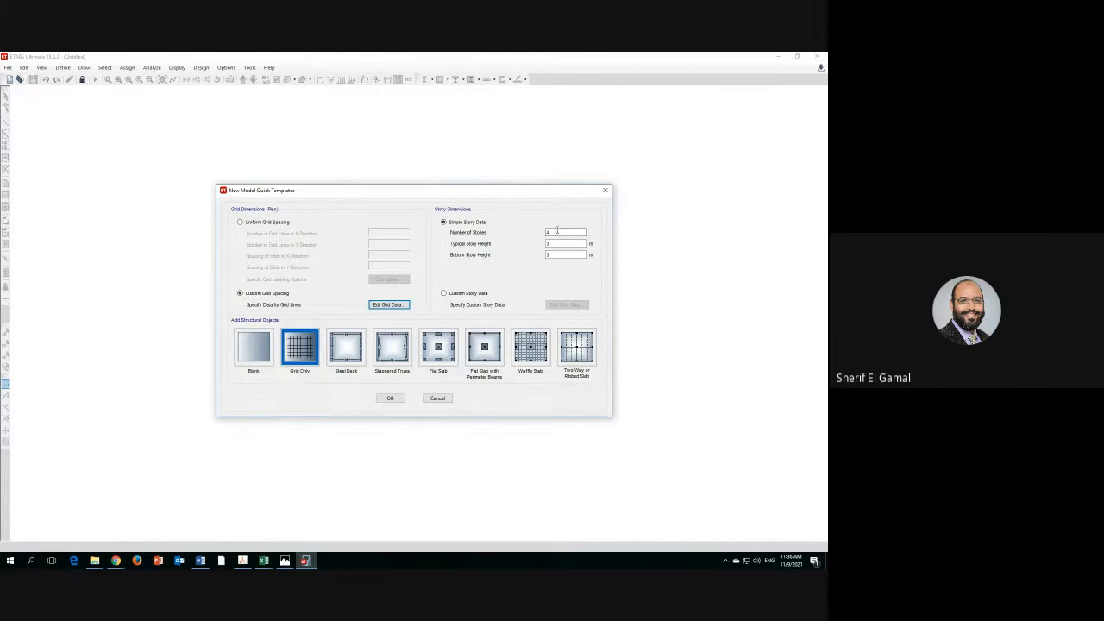
# - Review the simple story settings, choose custom story data for the model, and open the story data for editing
pyautogui.click(557, 230)
pyautogui.click(565, 244)
pyautogui.click(556, 255)
pyautogui.click(444, 294)
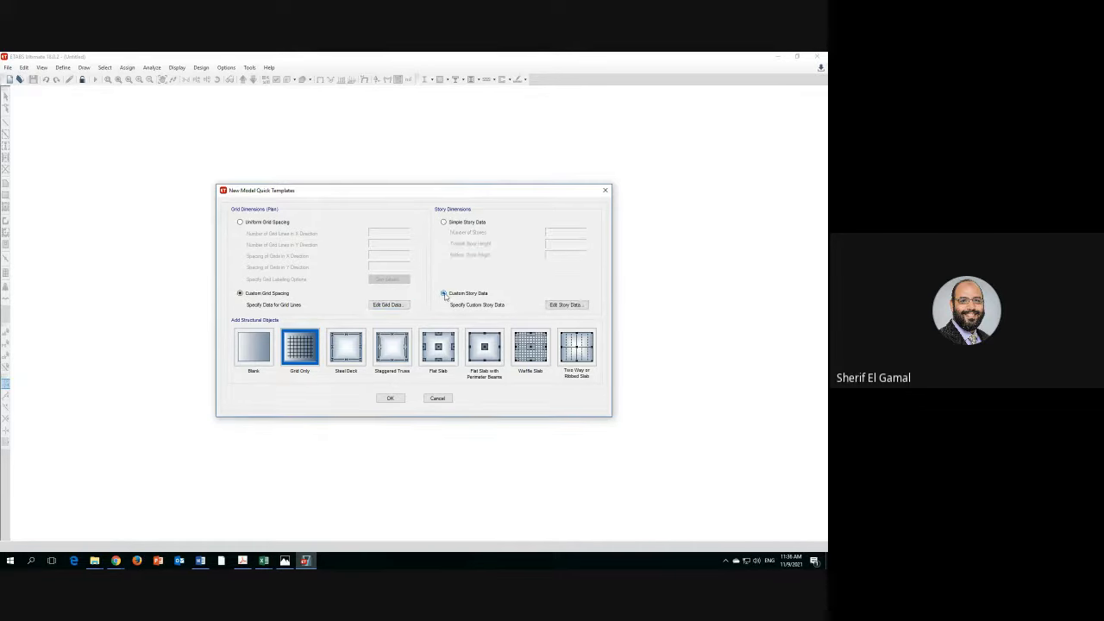
pyautogui.click(565, 306)
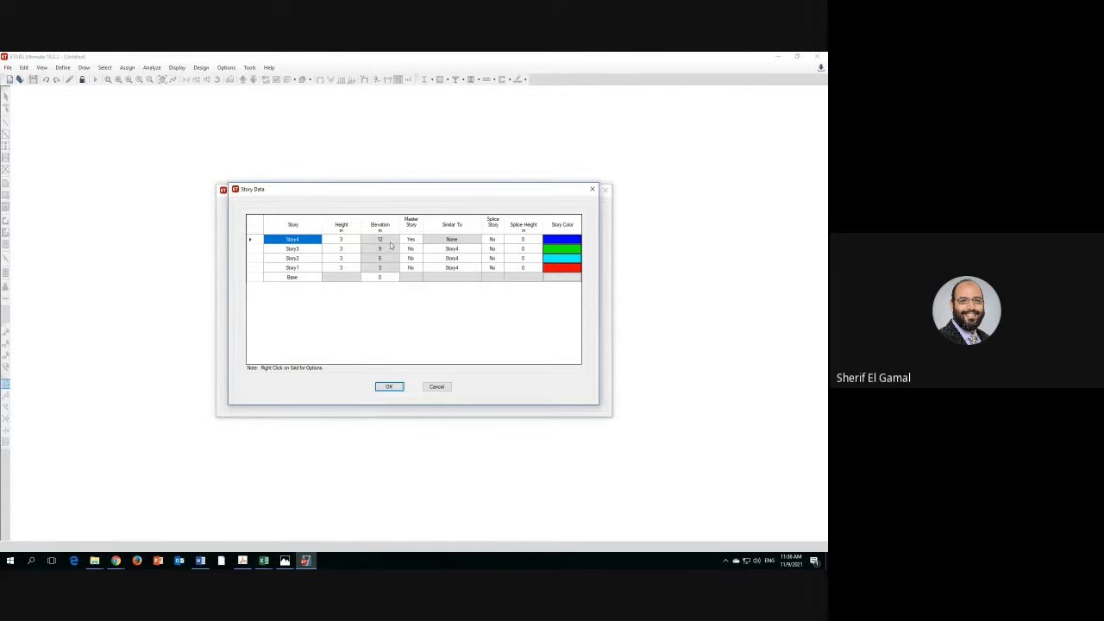
# - Rename the four stories above the base, from lowest to highest, as Ground, First, Second and Roof
pyautogui.click(298, 277)
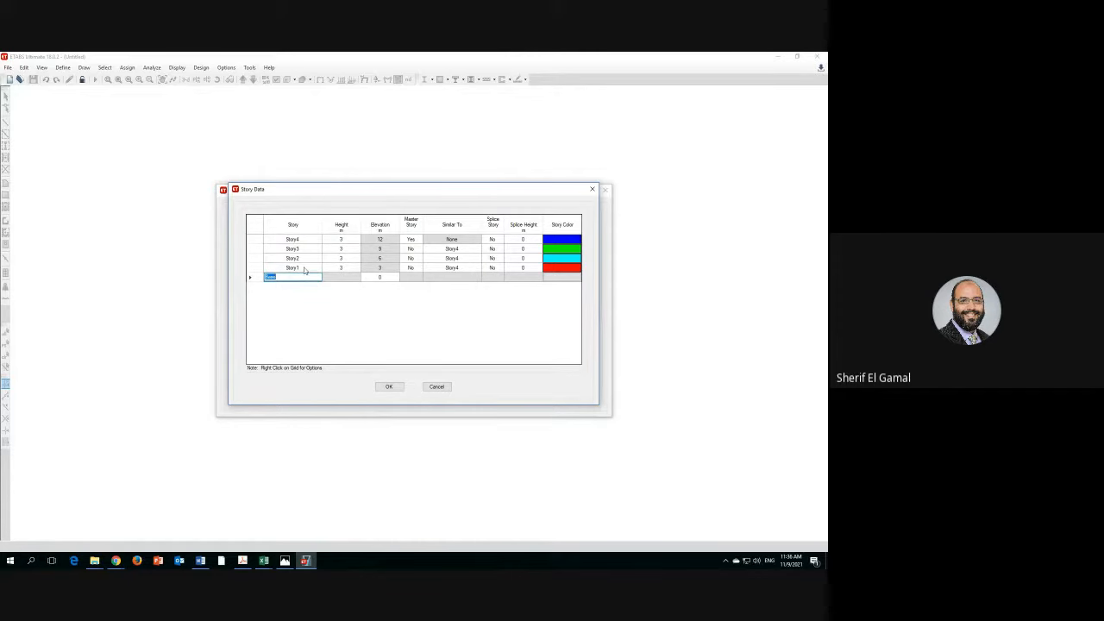
pyautogui.click(304, 268)
pyautogui.write('Ground')
pyautogui.click(305, 259)
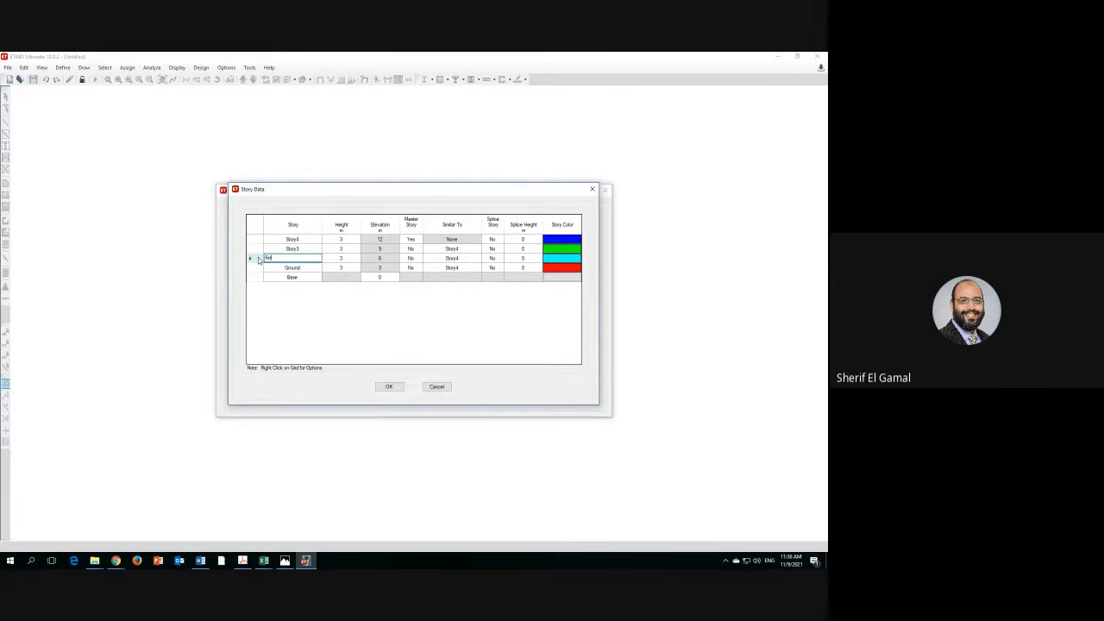
pyautogui.moveTo(272, 259); pyautogui.dragTo(266, 258)
pyautogui.write('F')
pyautogui.click(311, 251)
pyautogui.write('Second')
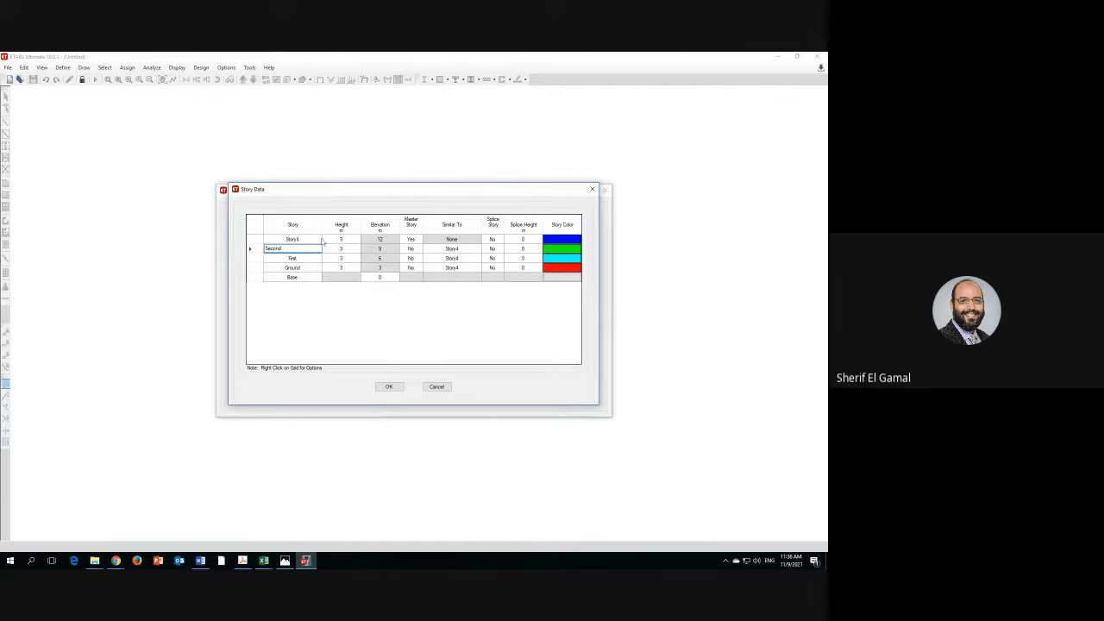
pyautogui.click(311, 239)
pyautogui.write('Roof')
# - Set the height of the Ground story to 1 m and the First story to 4 m
pyautogui.click(308, 269)
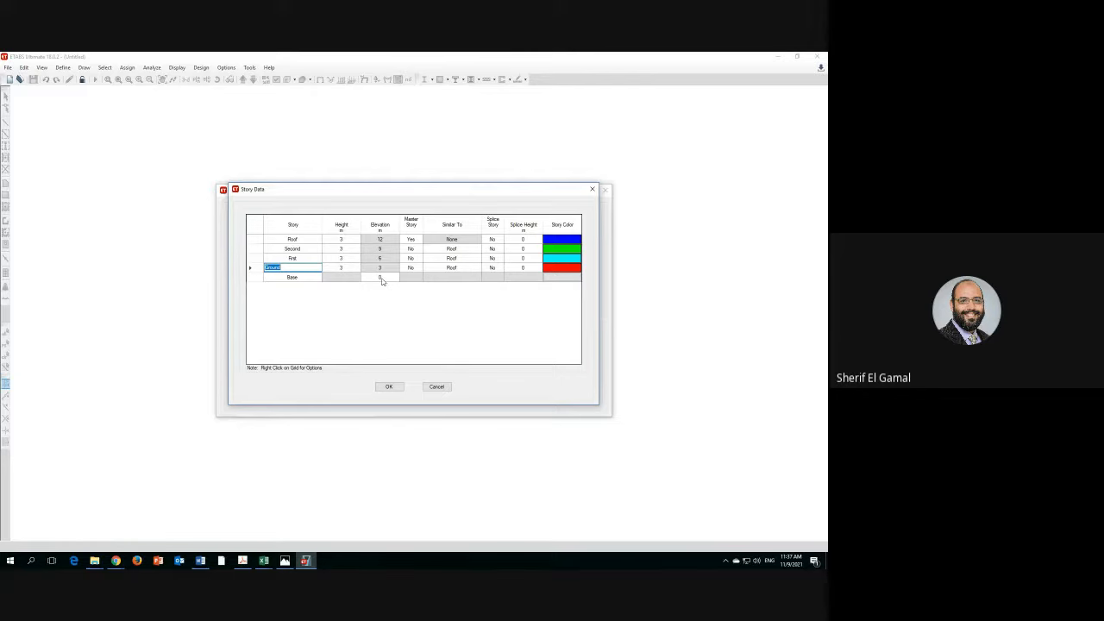
pyautogui.click(348, 268)
pyautogui.write('1')
pyautogui.click(347, 258)
pyautogui.write('4')
pyautogui.click(343, 249)
pyautogui.click(344, 239)
# - Set the Second, First and Ground stories to be similar to None
pyautogui.click(452, 251)
pyautogui.click(451, 250)
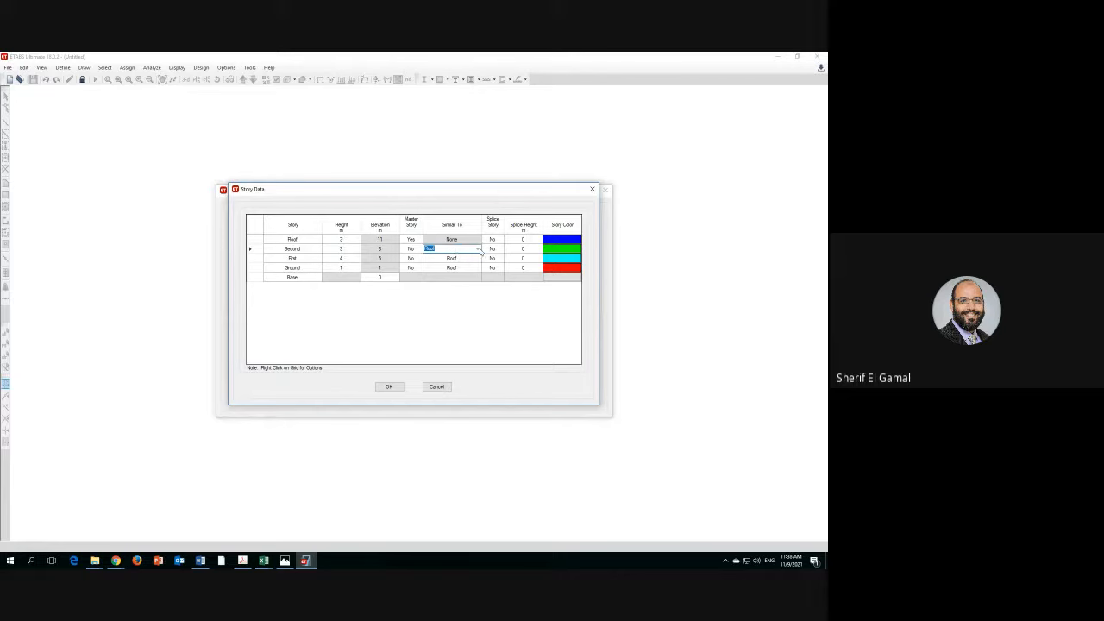
pyautogui.click(449, 250)
pyautogui.click(448, 257)
pyautogui.click(478, 260)
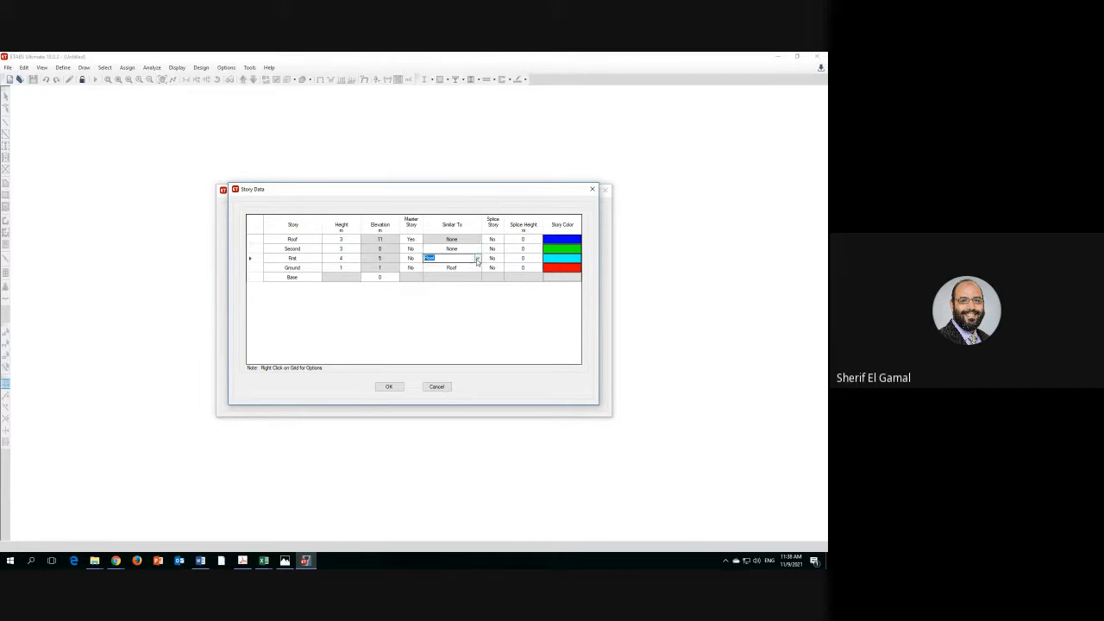
pyautogui.click(477, 260)
pyautogui.click(450, 266)
pyautogui.click(466, 268)
pyautogui.click(451, 267)
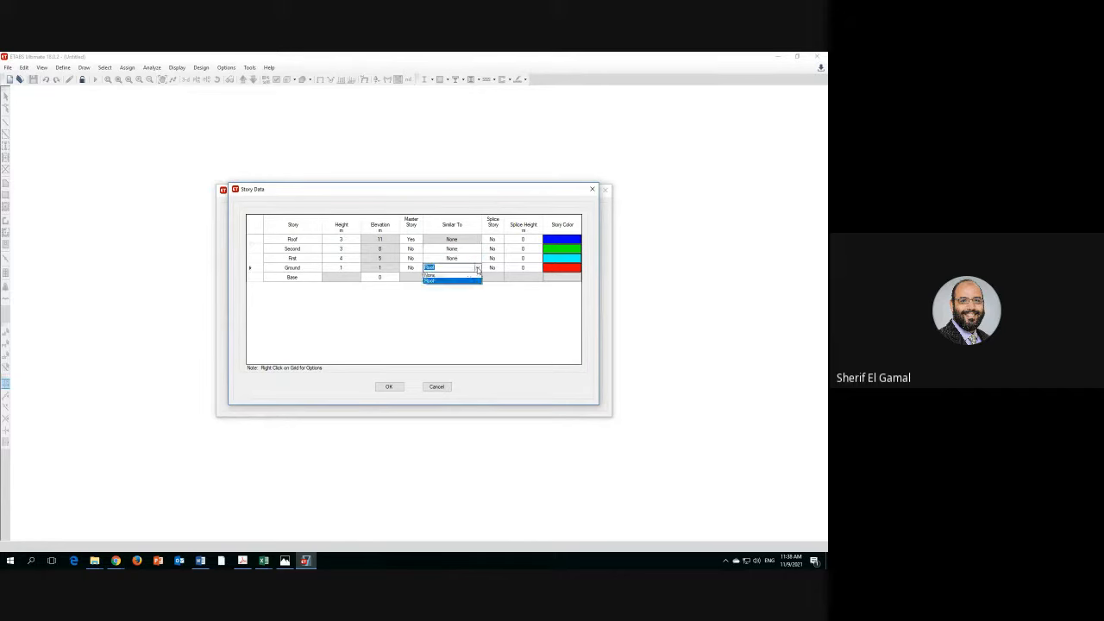
pyautogui.click(449, 277)
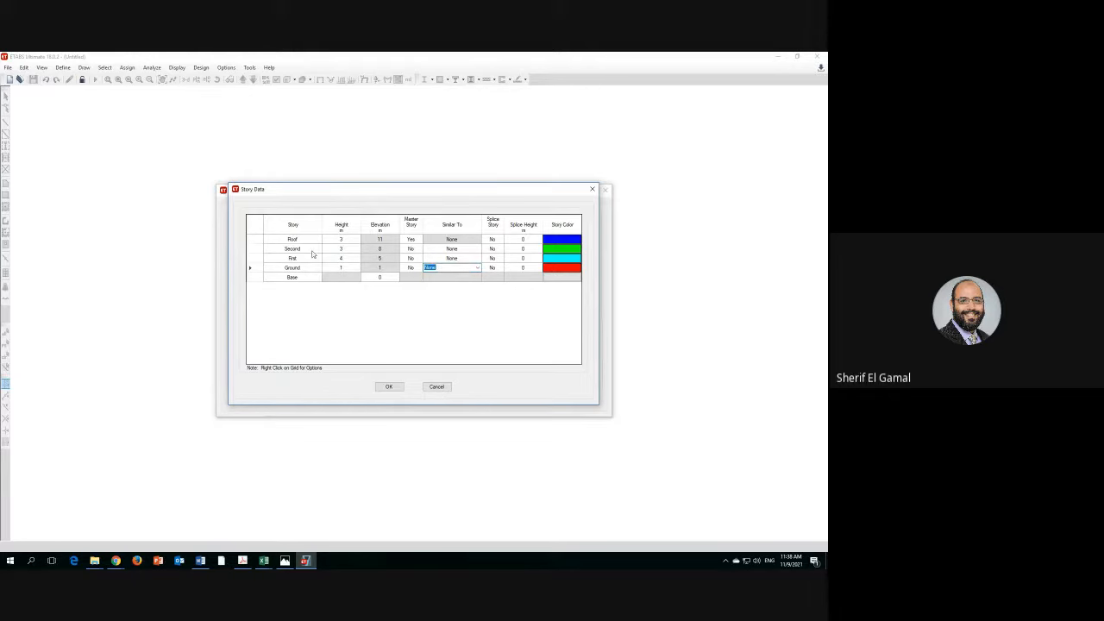
# - Accept the story data, create the grid-only model, and compare its plan with the reference plan image
pyautogui.click(395, 387)
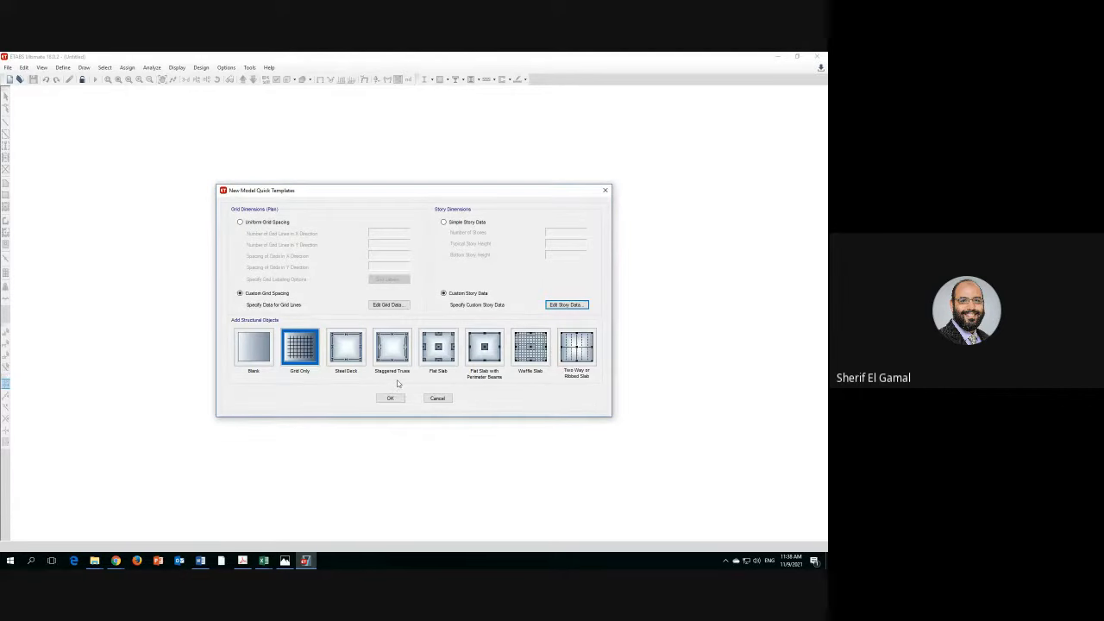
pyautogui.click(389, 399)
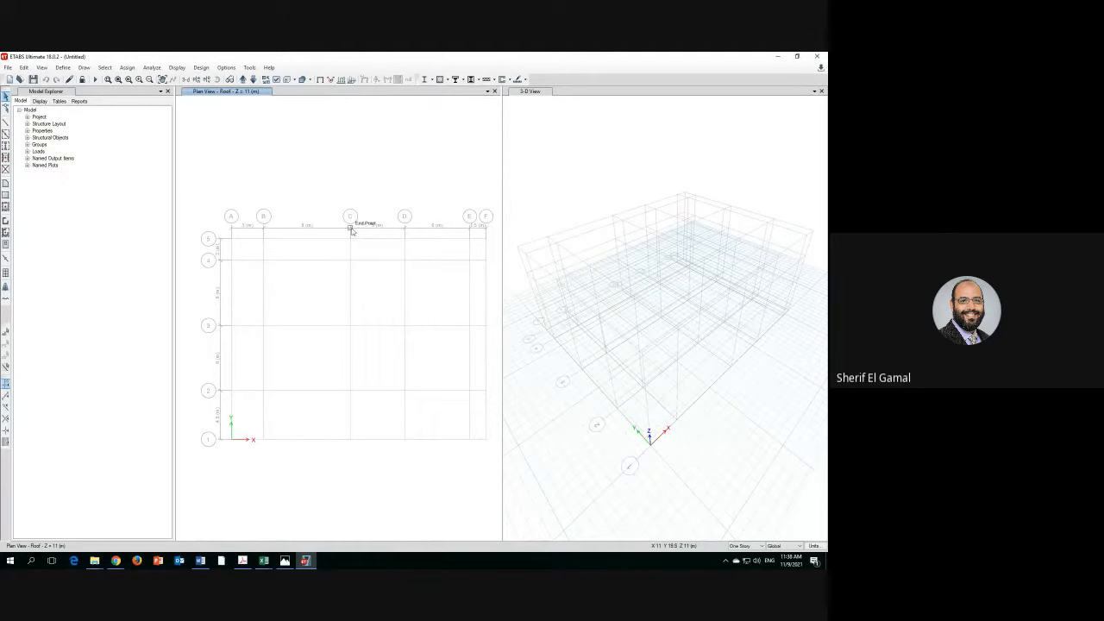
pyautogui.click(284, 561)
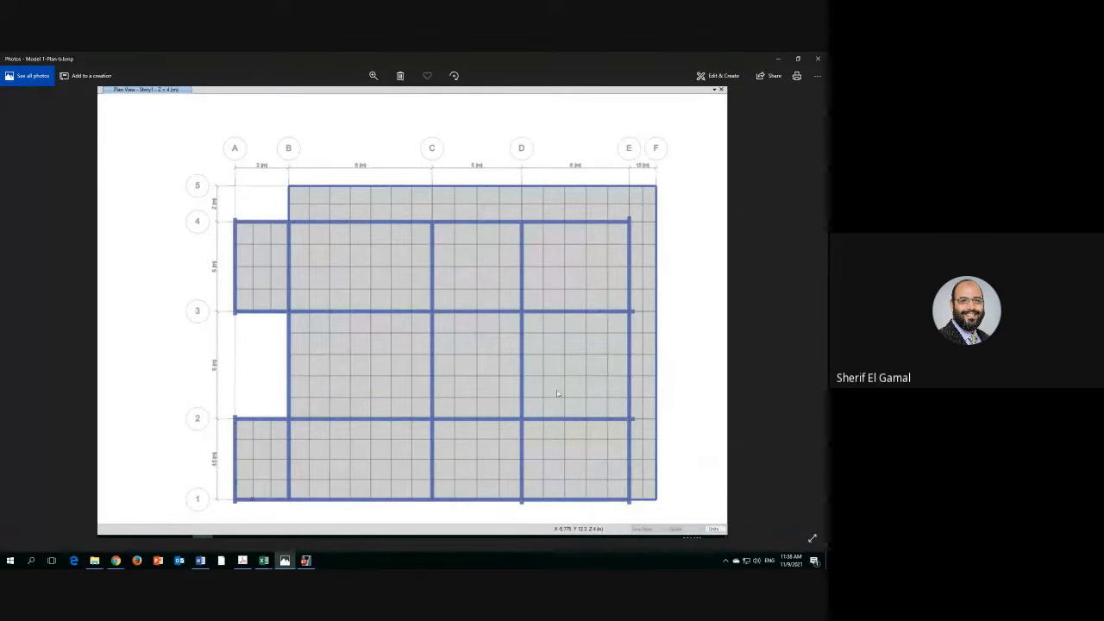
pyautogui.click(305, 560)
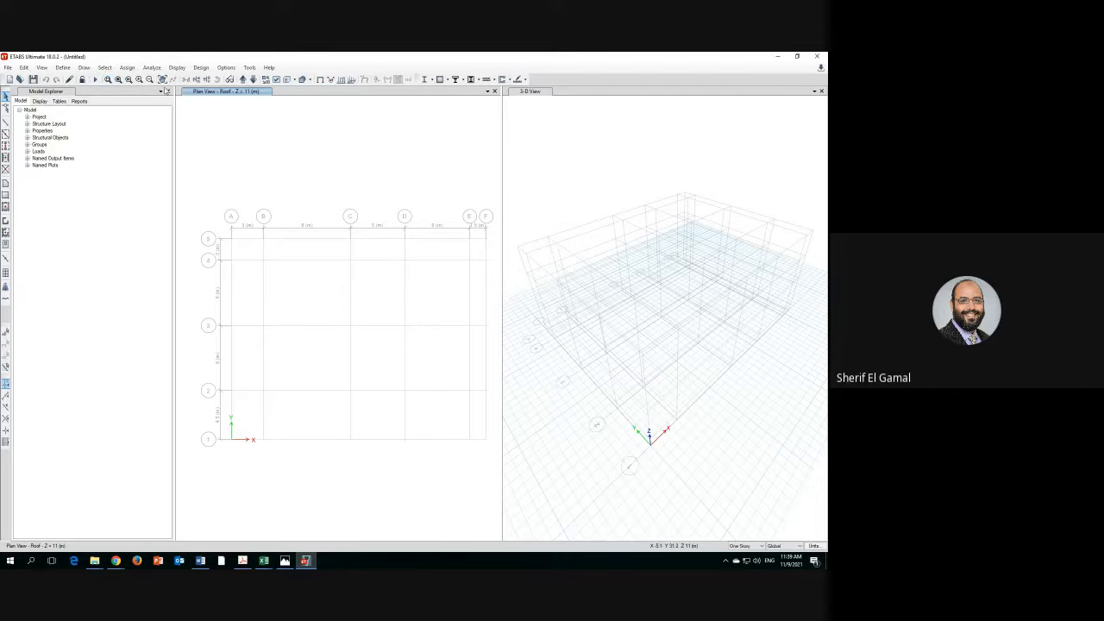
# - Try panning, zooming out and in, and window zooming around grid lines A, B, 4 and 5 in the Roof plan, and restore the full view
pyautogui.click(163, 78)
pyautogui.moveTo(283, 172)
pyautogui.mouseDown()
pyautogui.moveTo(254, 192)
pyautogui.moveTo(266, 153)
pyautogui.moveTo(315, 194)
pyautogui.moveTo(276, 172)
pyautogui.mouseUp()
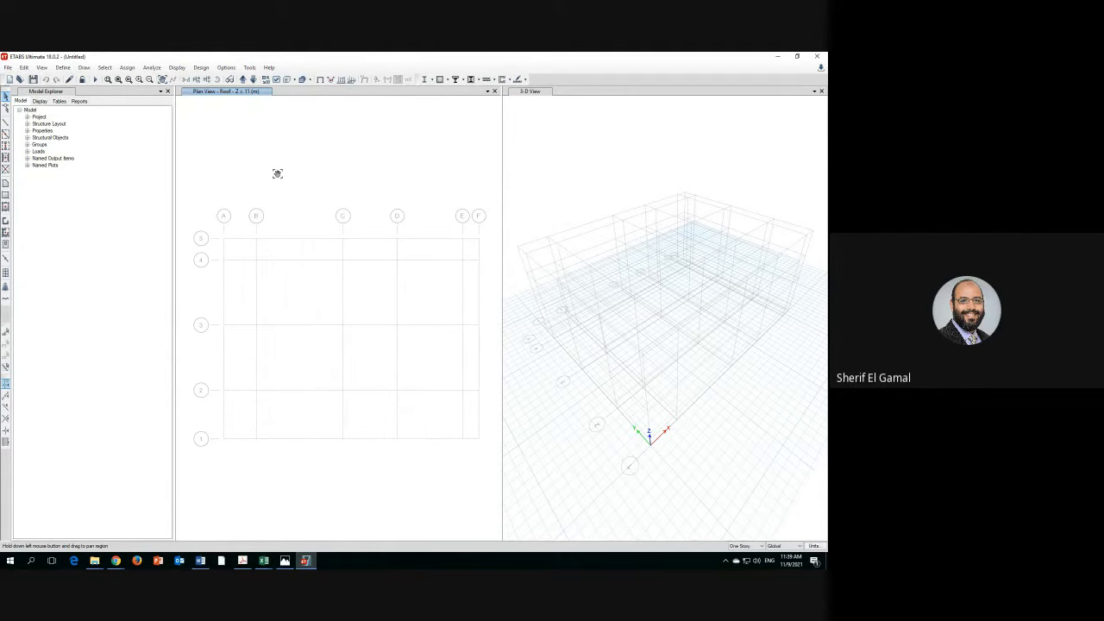
pyautogui.click(150, 78)
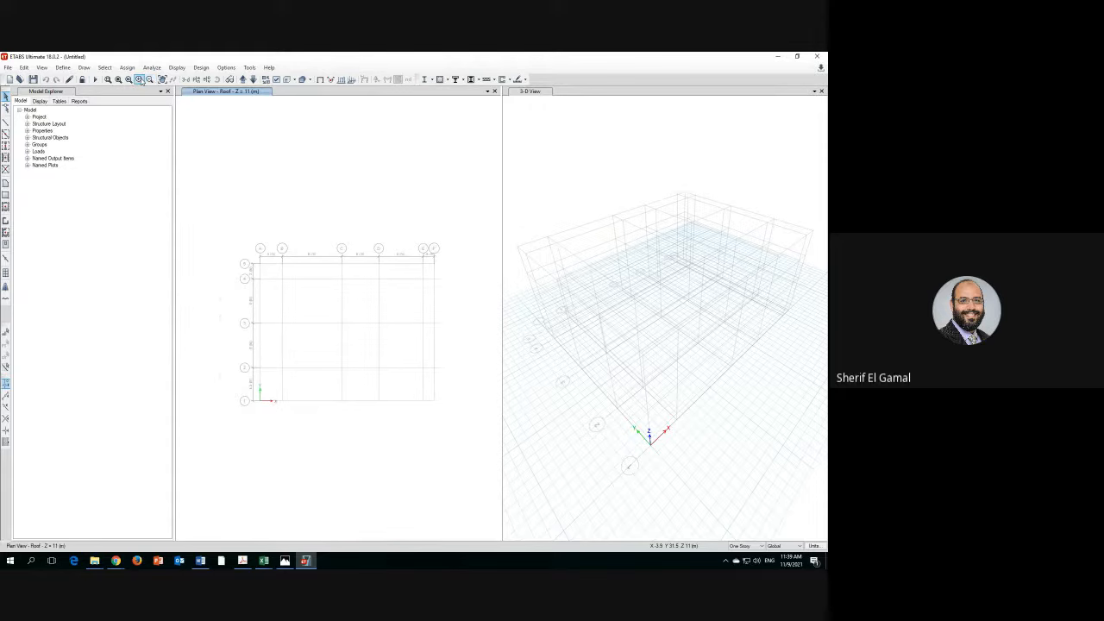
pyautogui.click(139, 78)
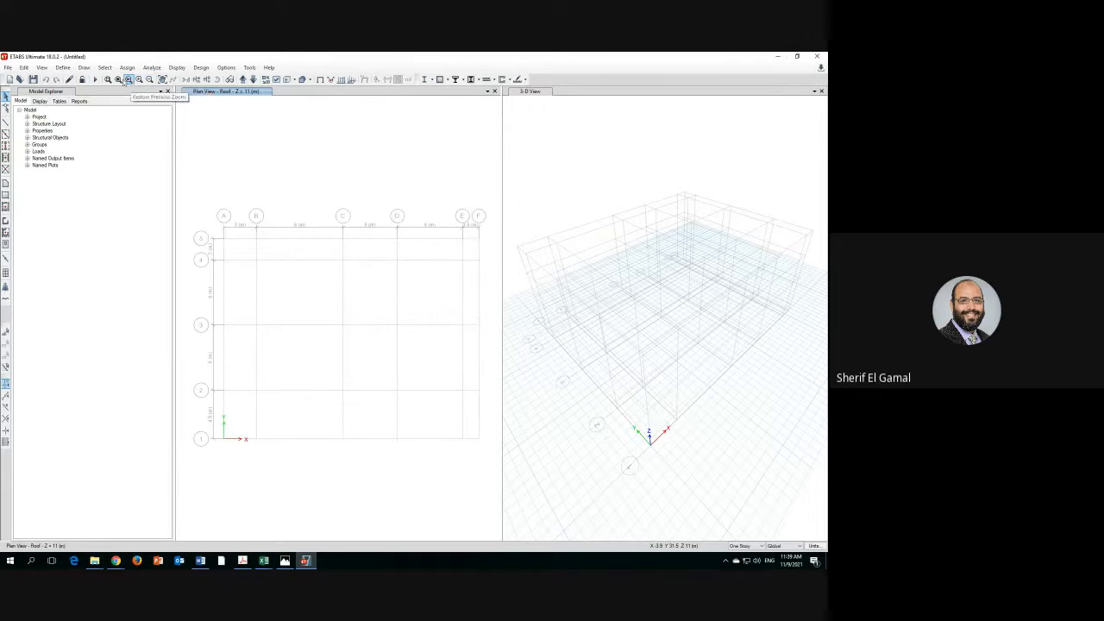
pyautogui.click(108, 80)
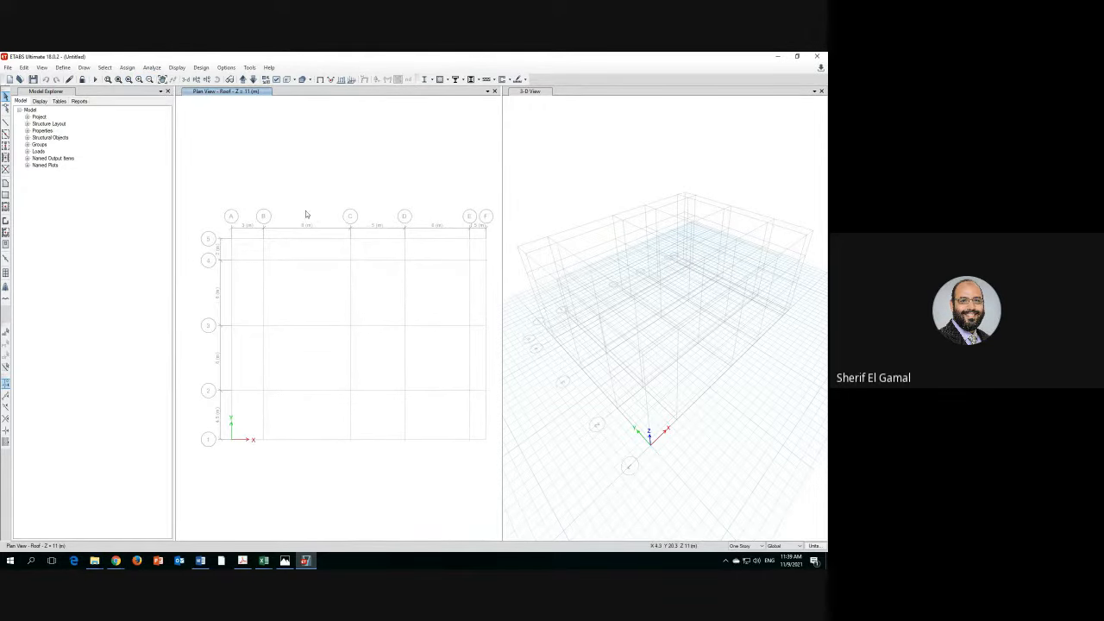
pyautogui.click(108, 80)
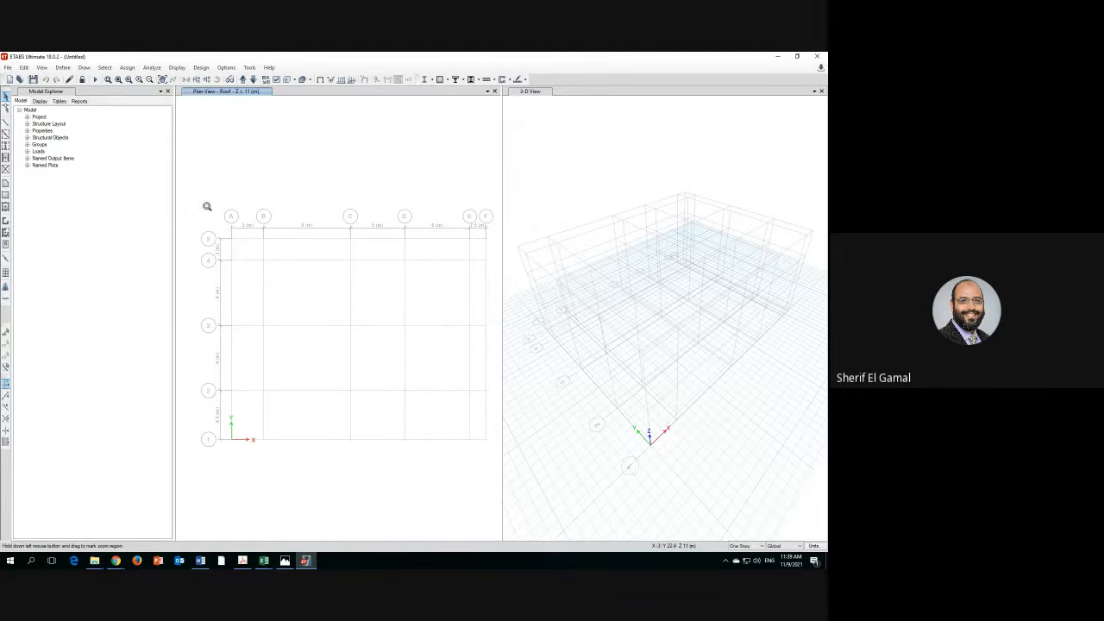
pyautogui.moveTo(207, 206); pyautogui.dragTo(309, 260)
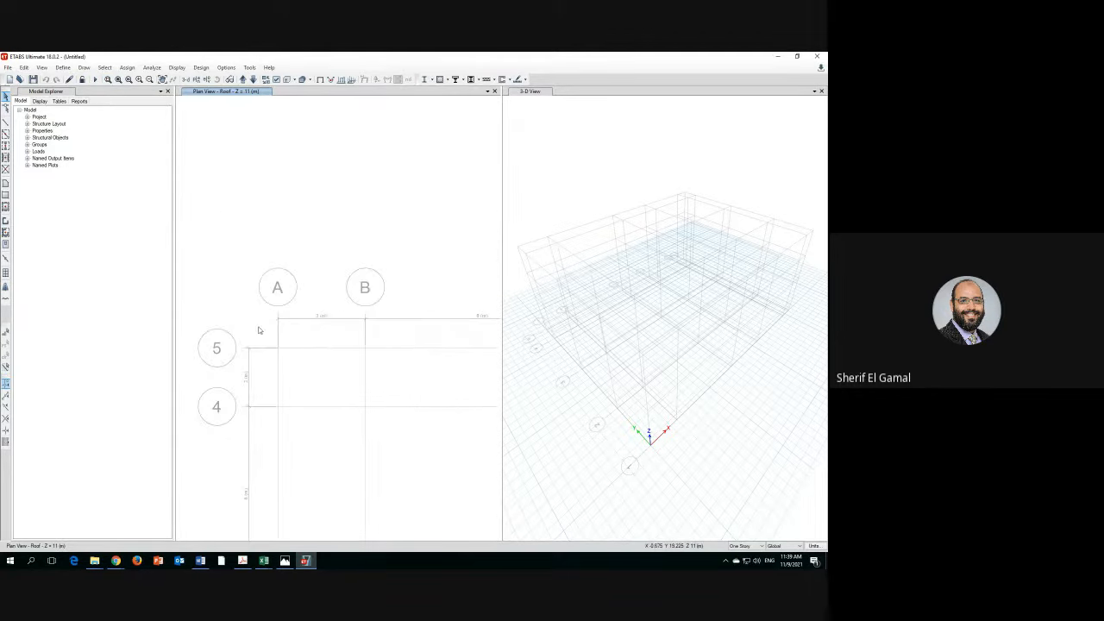
pyautogui.click(118, 80)
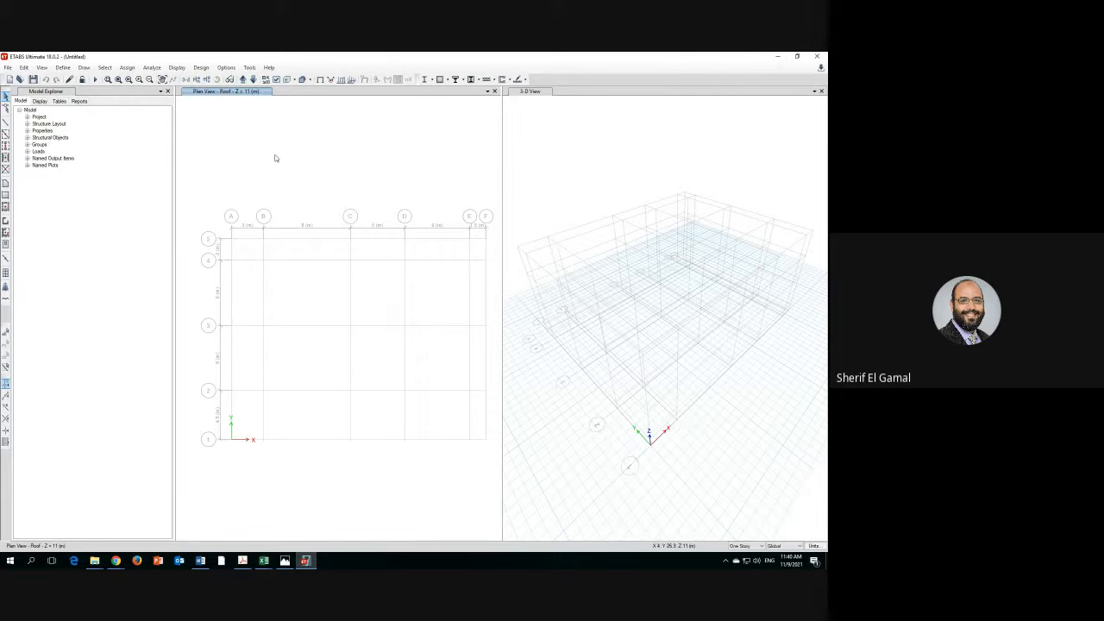
# - Switch the Roof plan window to a 3-D view and set it to the Base plan view
pyautogui.click(185, 79)
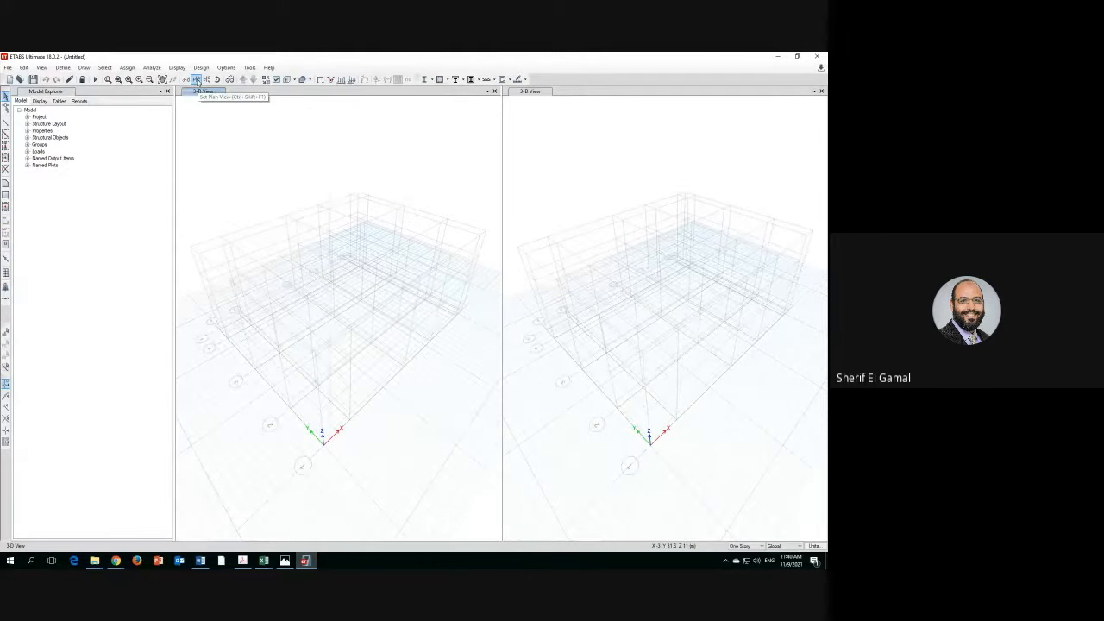
pyautogui.click(197, 79)
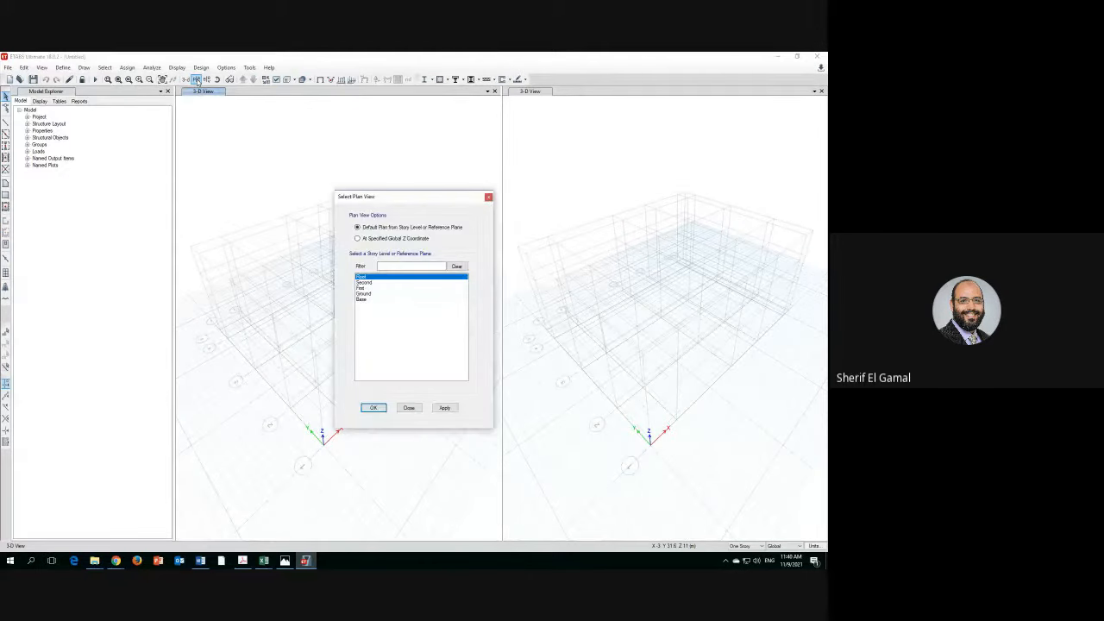
pyautogui.click(362, 300)
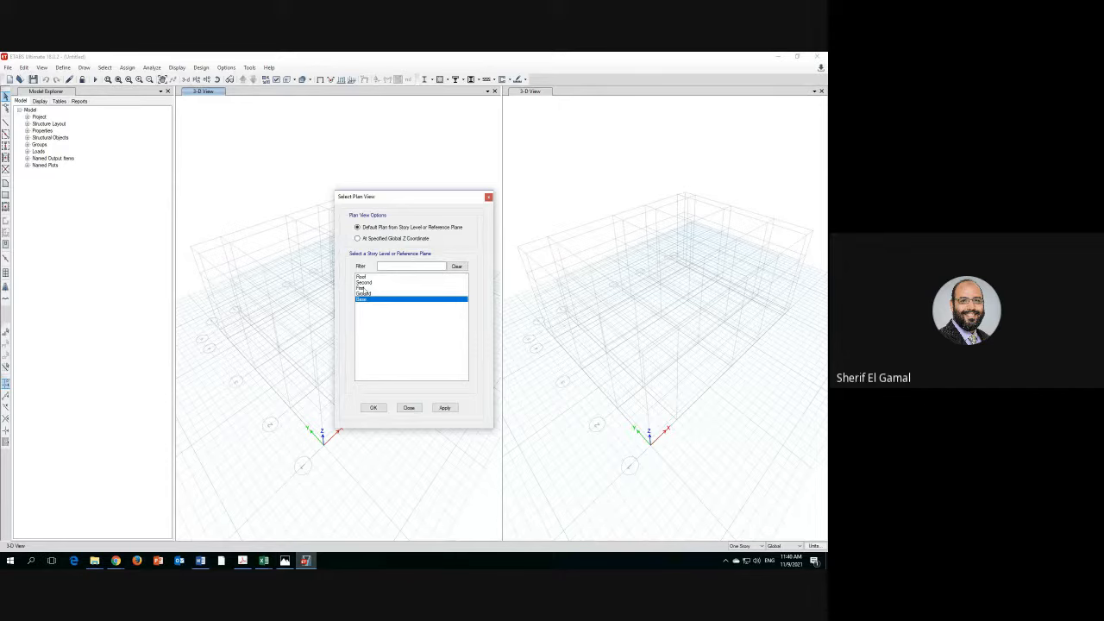
pyautogui.click(366, 409)
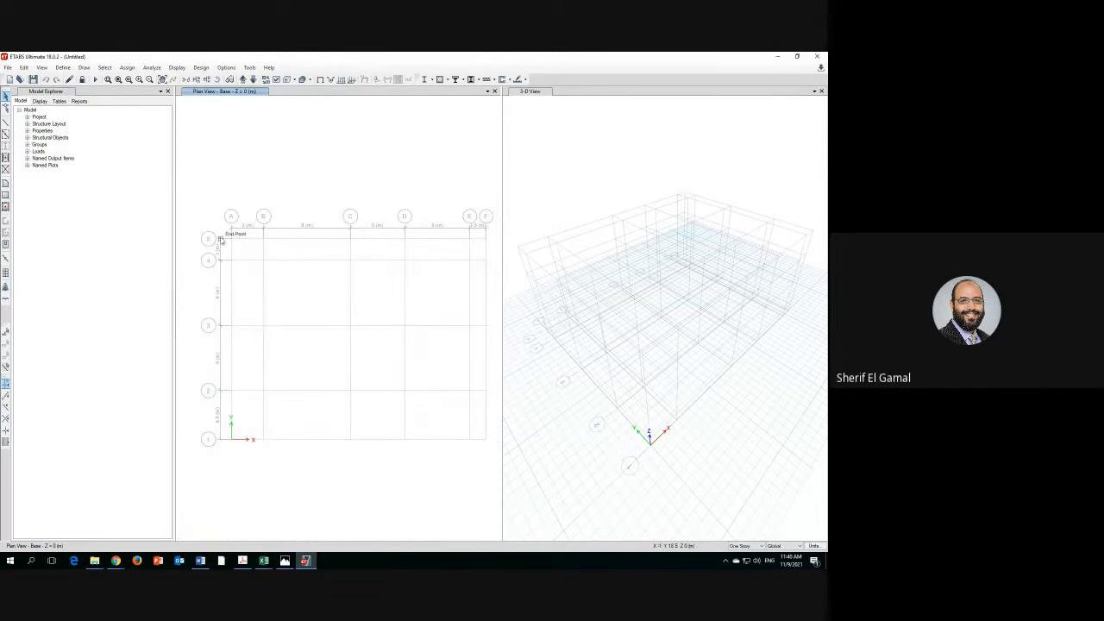
# - Step the plan view up through the stories from Base to Roof and back down to Base
pyautogui.click(243, 79)
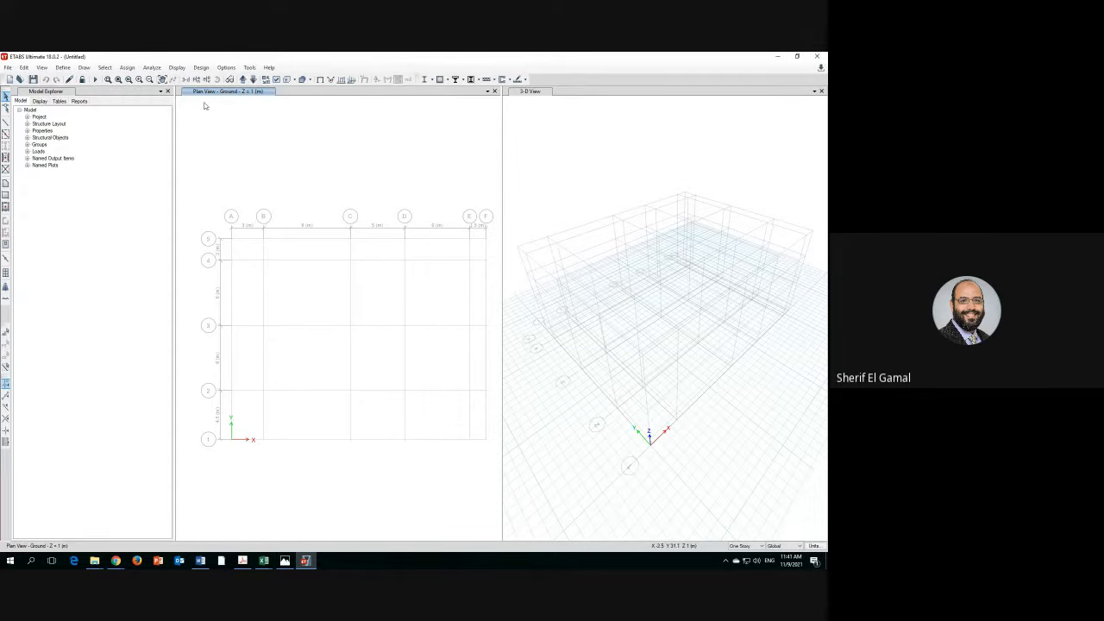
pyautogui.click(243, 79)
pyautogui.click(242, 79)
pyautogui.click(243, 78)
pyautogui.click(253, 79)
pyautogui.click(253, 82)
pyautogui.click(253, 82)
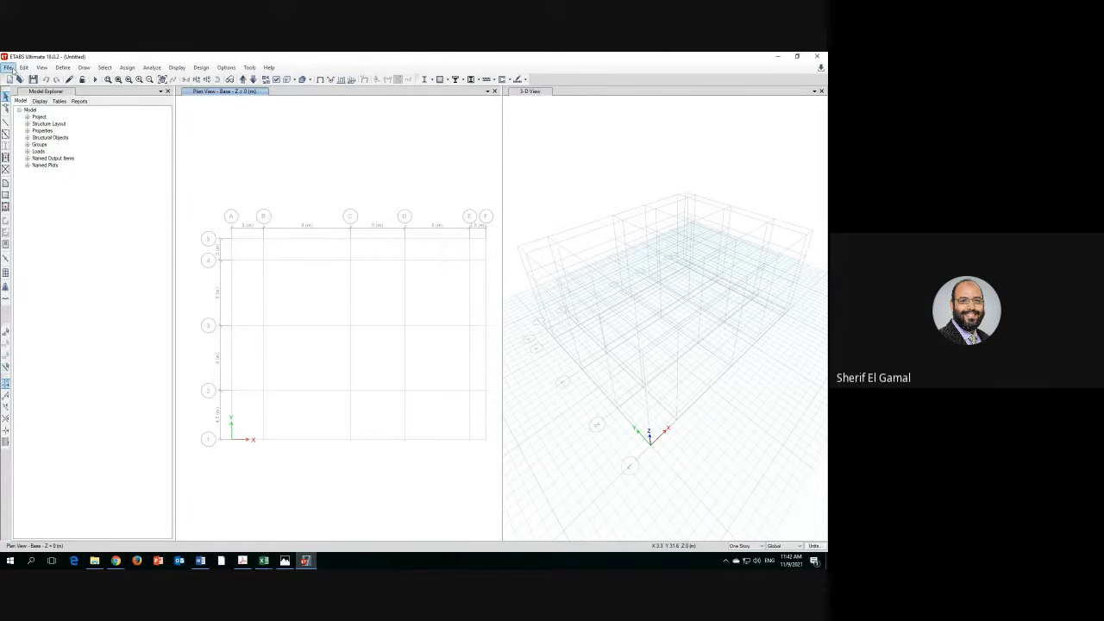
pyautogui.click(23, 68)
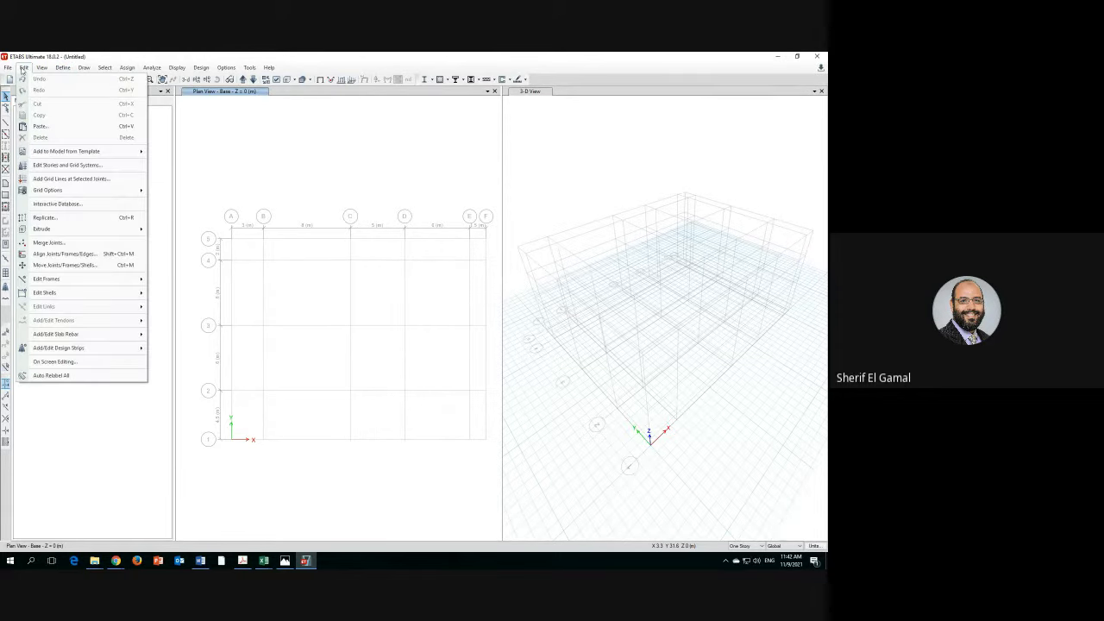
pyautogui.click(8, 67)
pyautogui.click(8, 67)
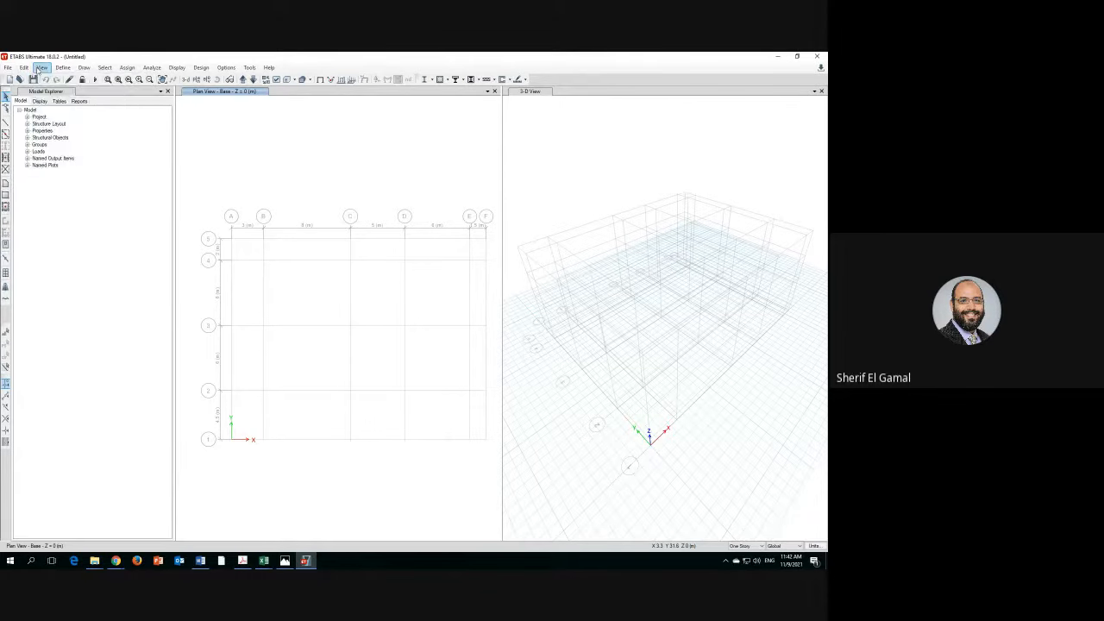
pyautogui.click(40, 67)
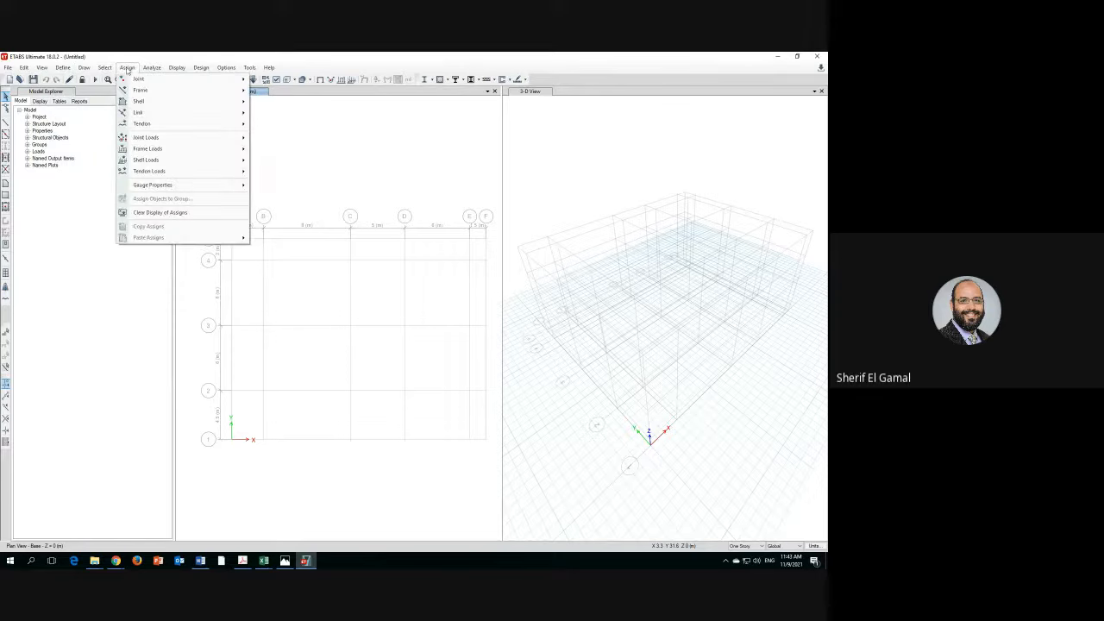
pyautogui.click(153, 69)
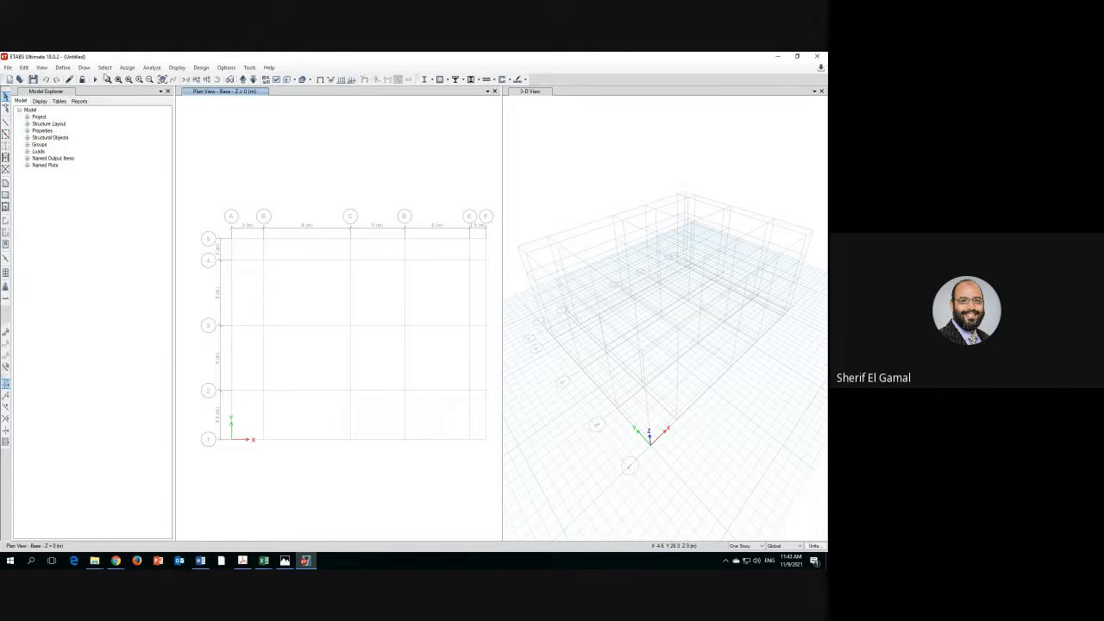
pyautogui.click(84, 68)
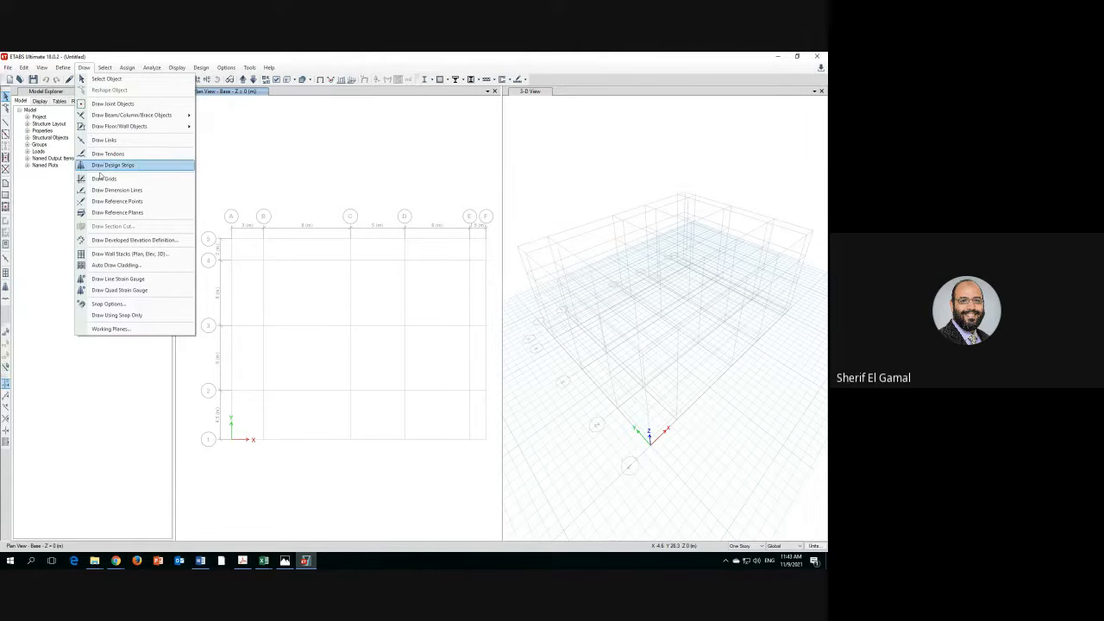
pyautogui.click(271, 67)
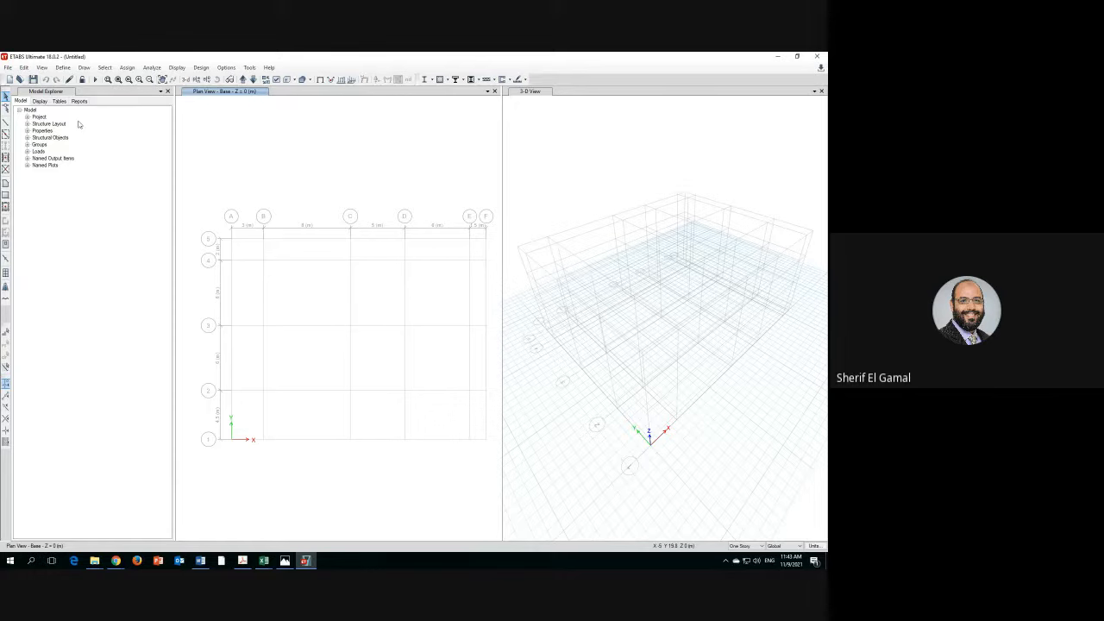
# - Open the material definitions and go through the default materials already in the list
pyautogui.click(63, 67)
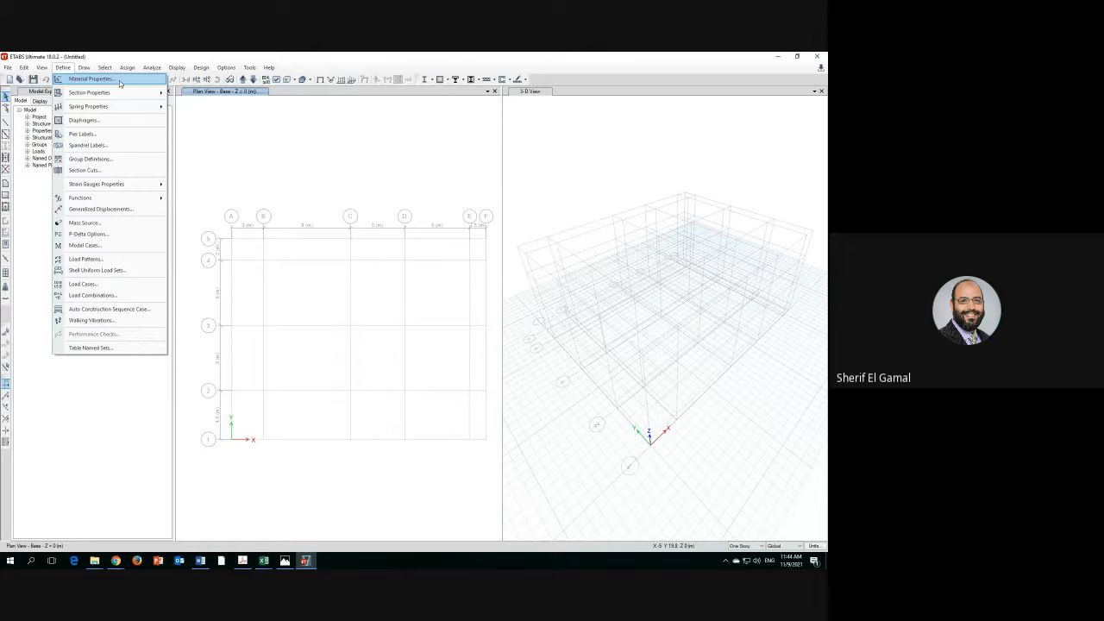
pyautogui.moveTo(100, 92)
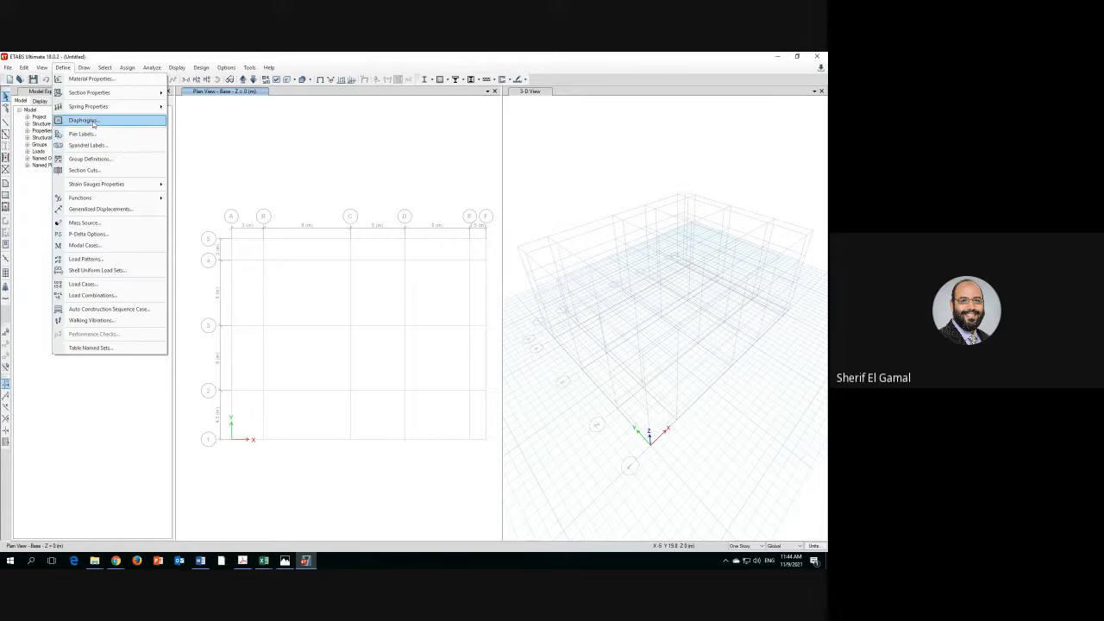
pyautogui.moveTo(93, 94)
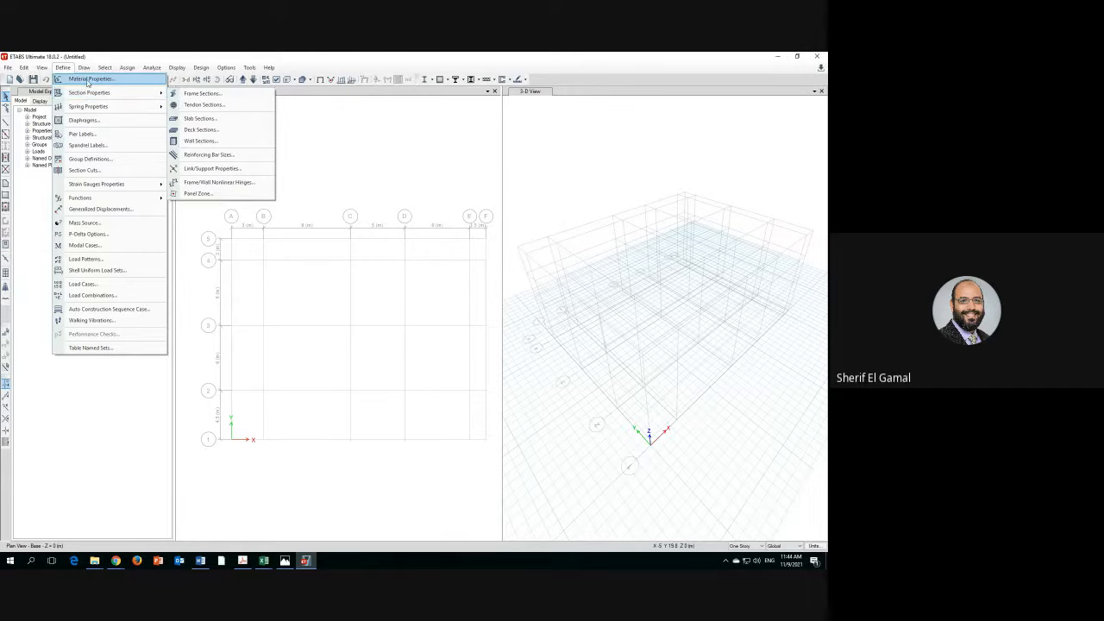
pyautogui.click(89, 81)
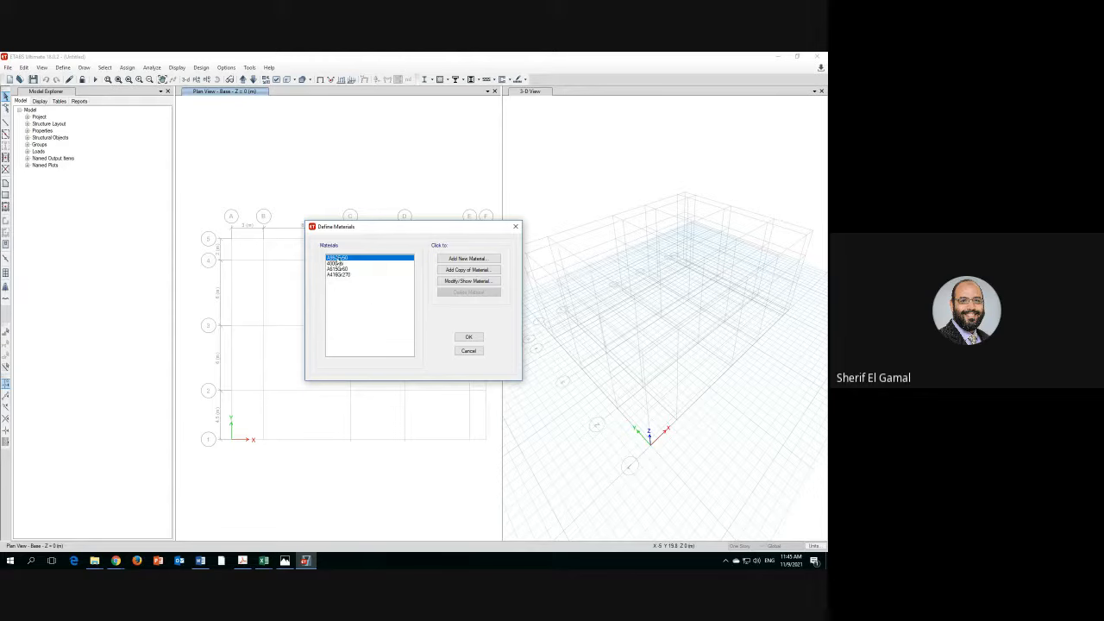
pyautogui.click(338, 263)
pyautogui.click(339, 269)
pyautogui.click(340, 274)
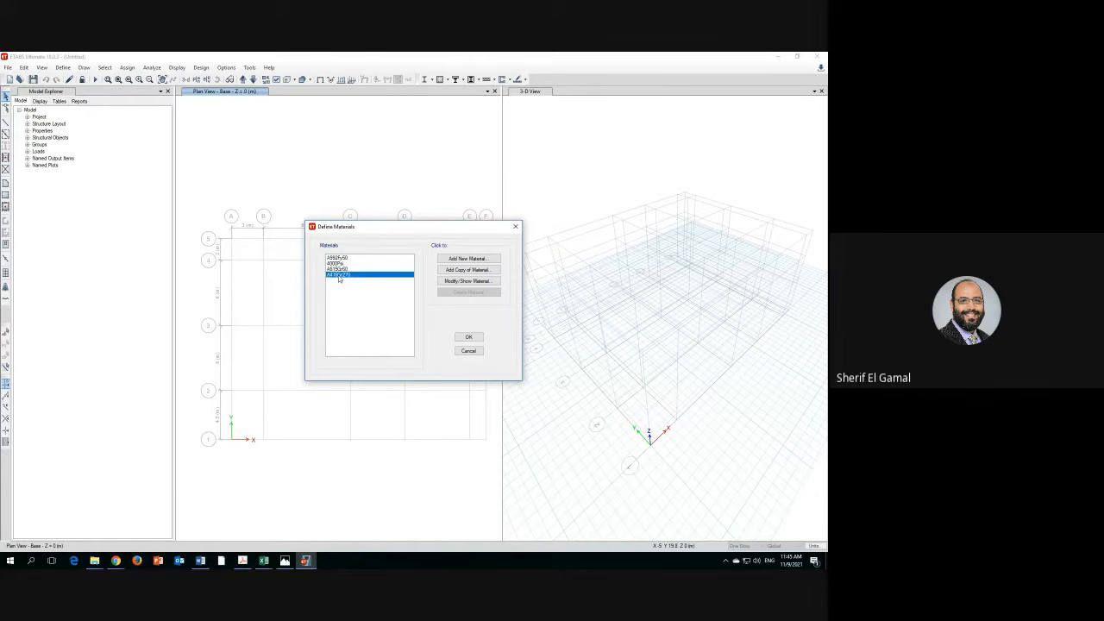
# - Add a new material with region Europe, type Concrete, standard EN 1992-1-1 per EN 206-1 and grade C35/45
pyautogui.click(467, 260)
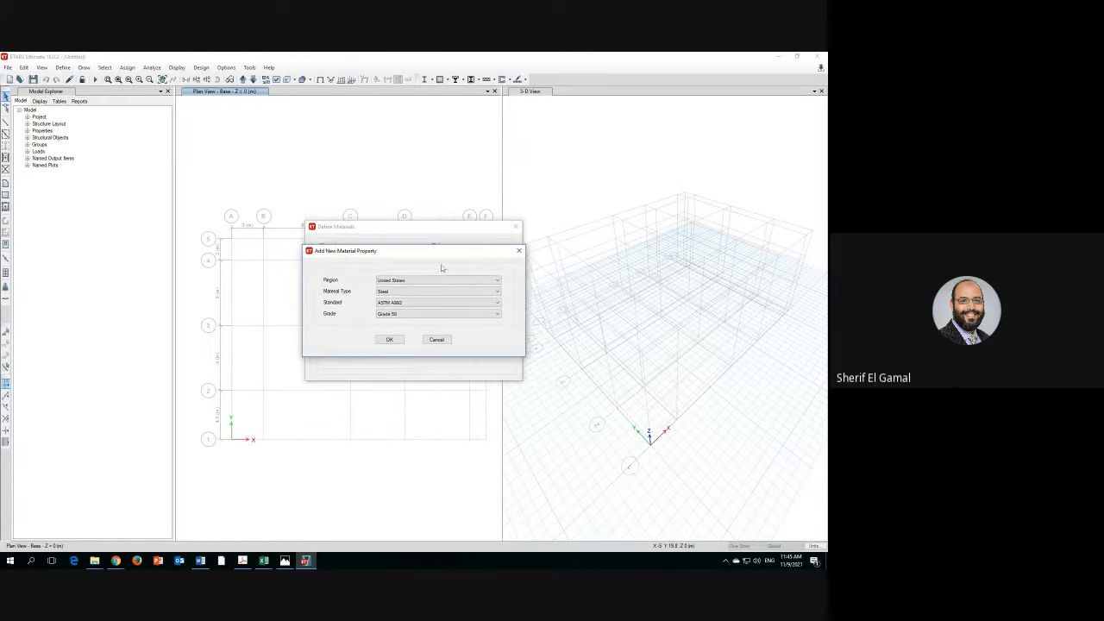
pyautogui.click(499, 281)
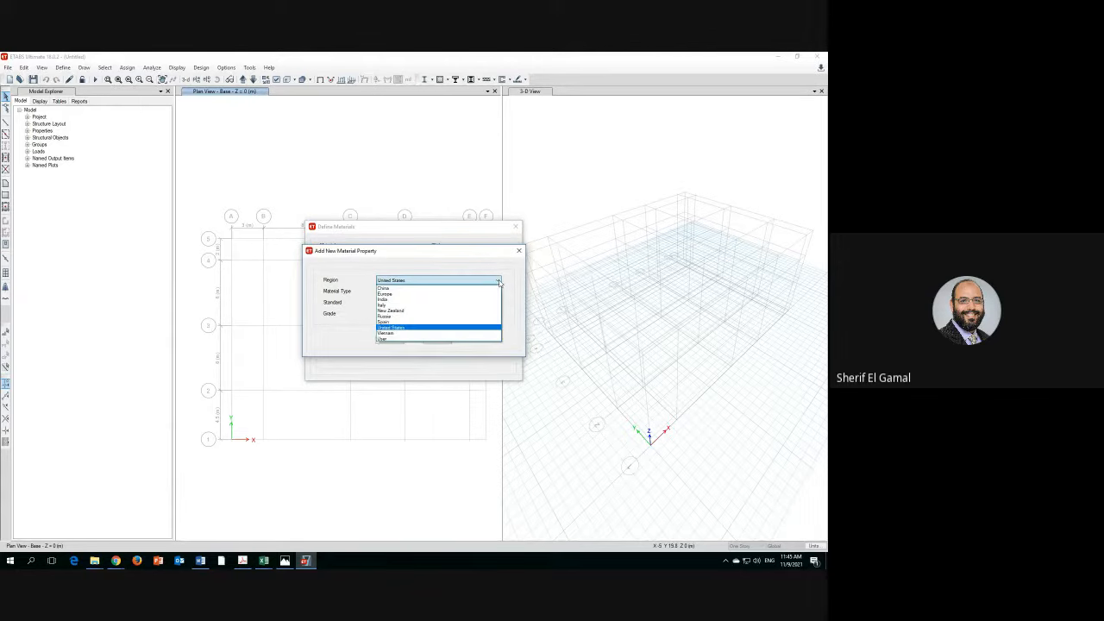
pyautogui.click(390, 294)
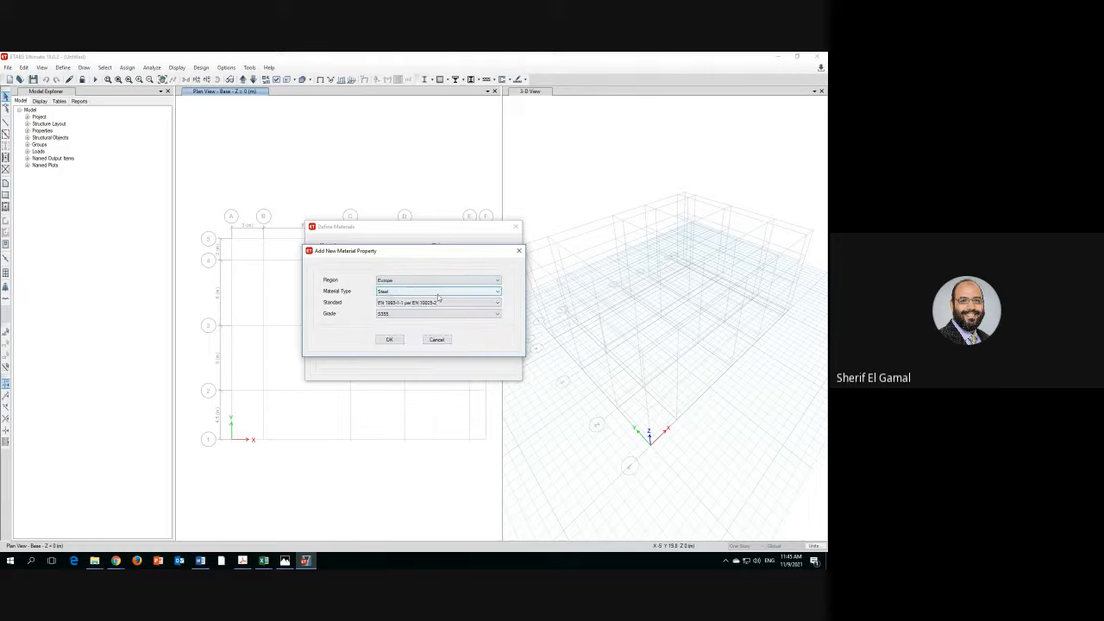
pyautogui.click(497, 292)
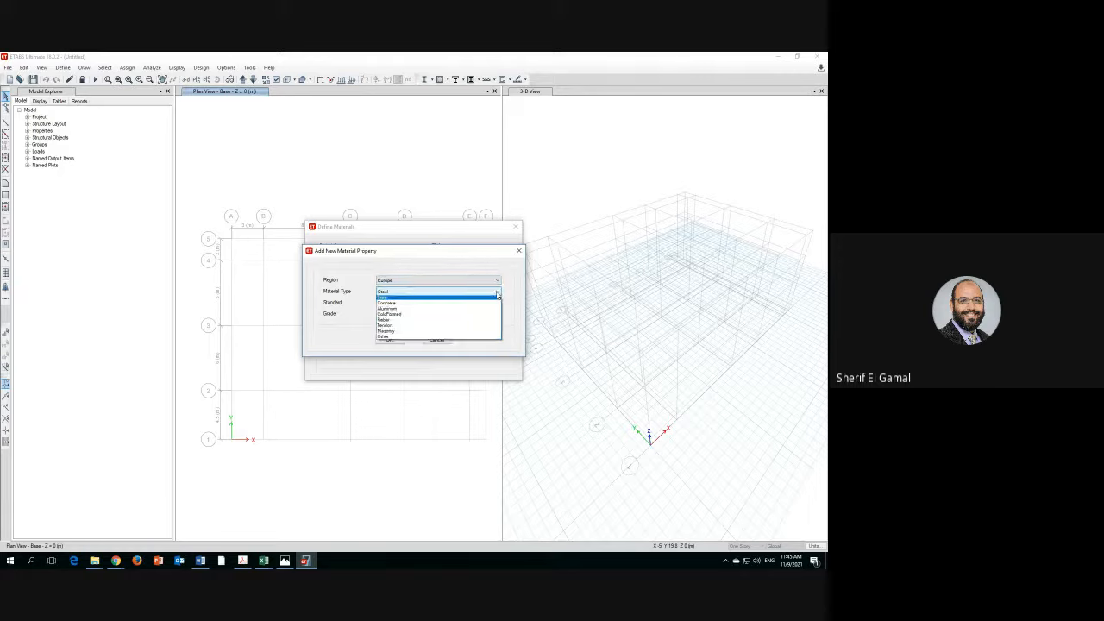
pyautogui.click(398, 305)
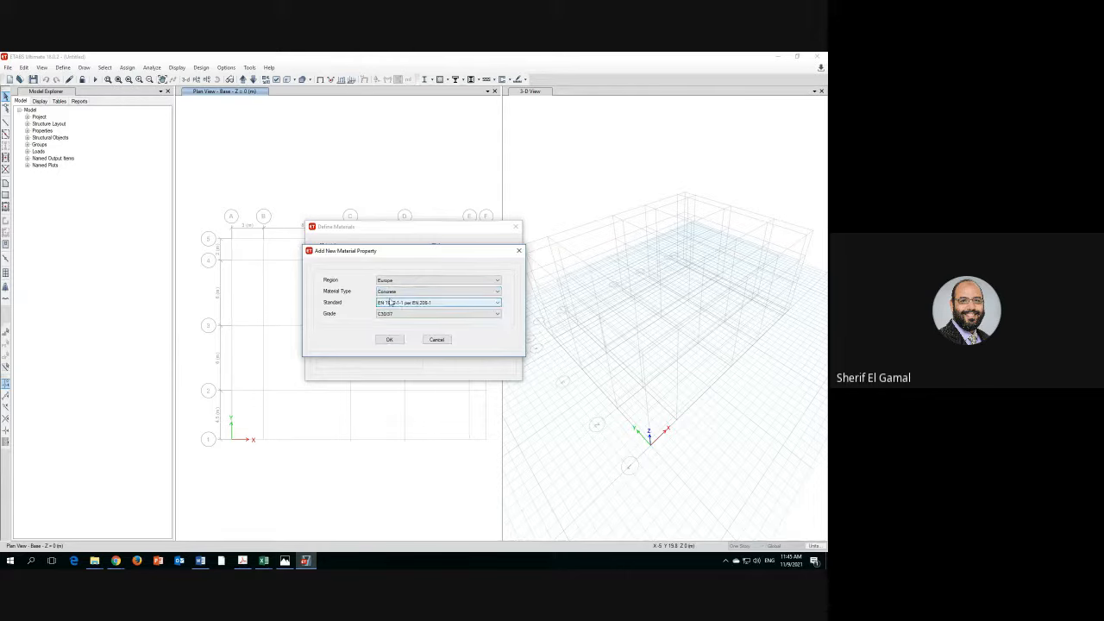
pyautogui.click(497, 305)
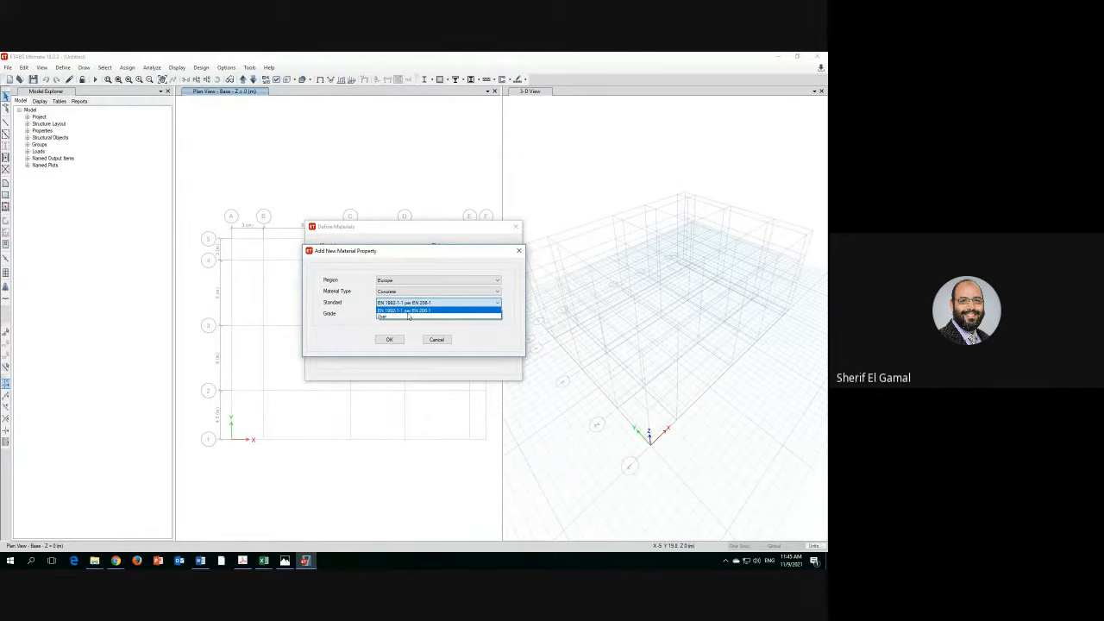
pyautogui.click(427, 298)
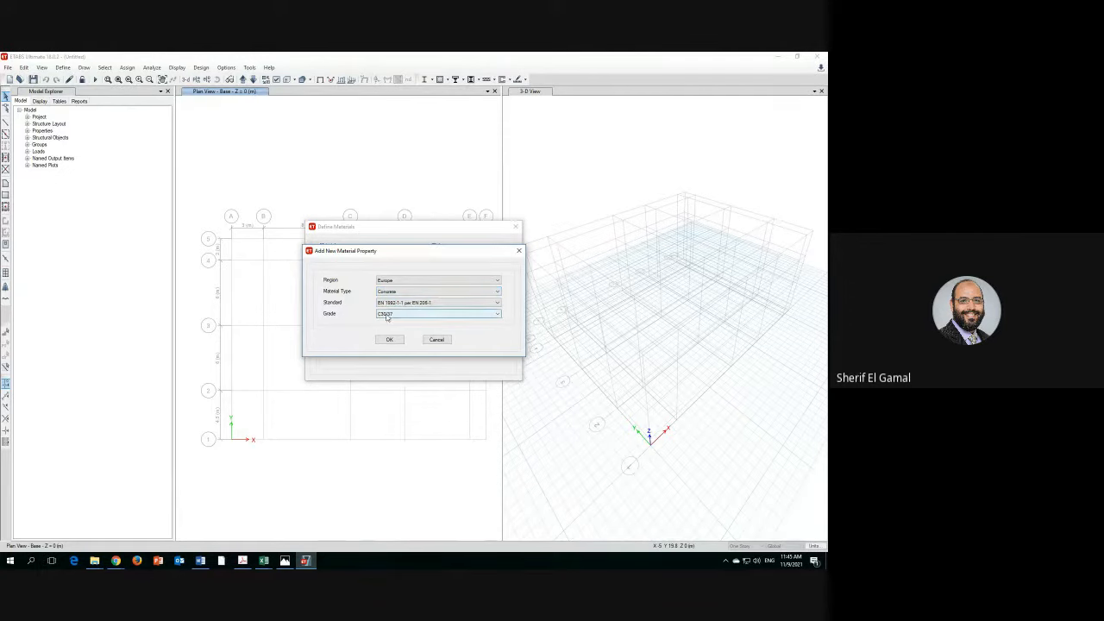
pyautogui.click(496, 316)
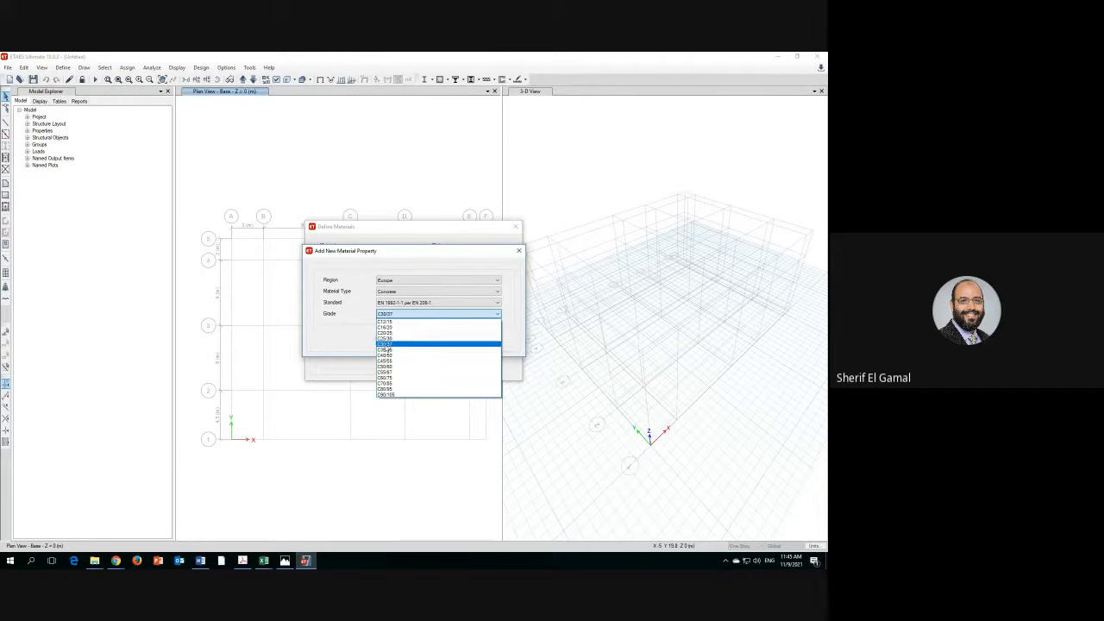
pyautogui.click(385, 350)
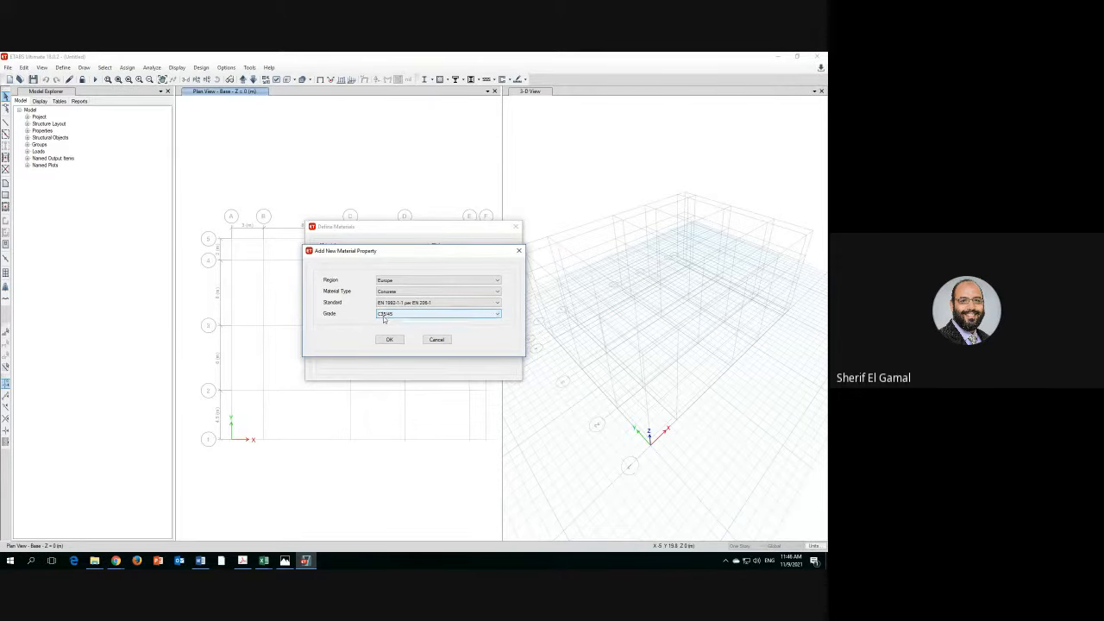
pyautogui.click(389, 340)
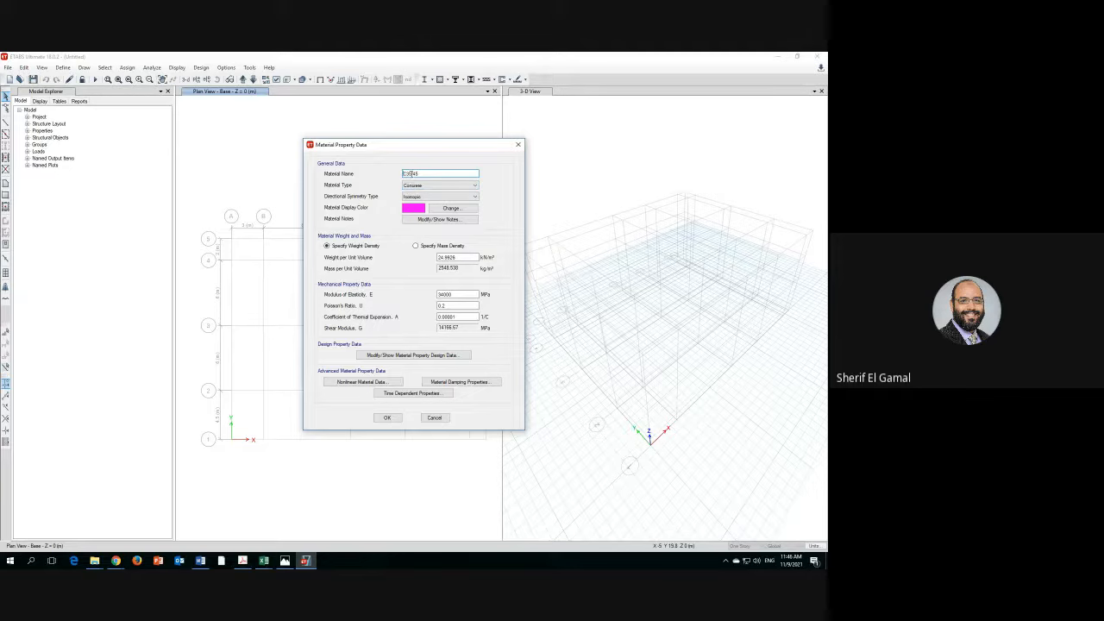
# - Name the new material C35 and reselect Concrete as its material type
pyautogui.moveTo(410, 173); pyautogui.dragTo(418, 174)
pyautogui.press('BackSpace')
pyautogui.click(473, 186)
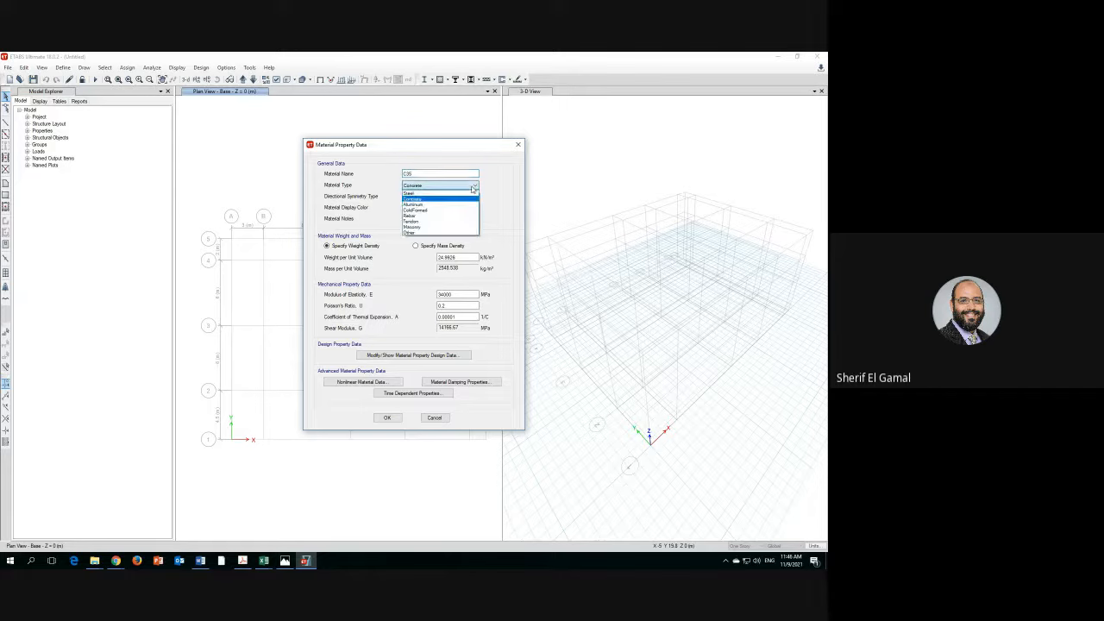
pyautogui.click(415, 199)
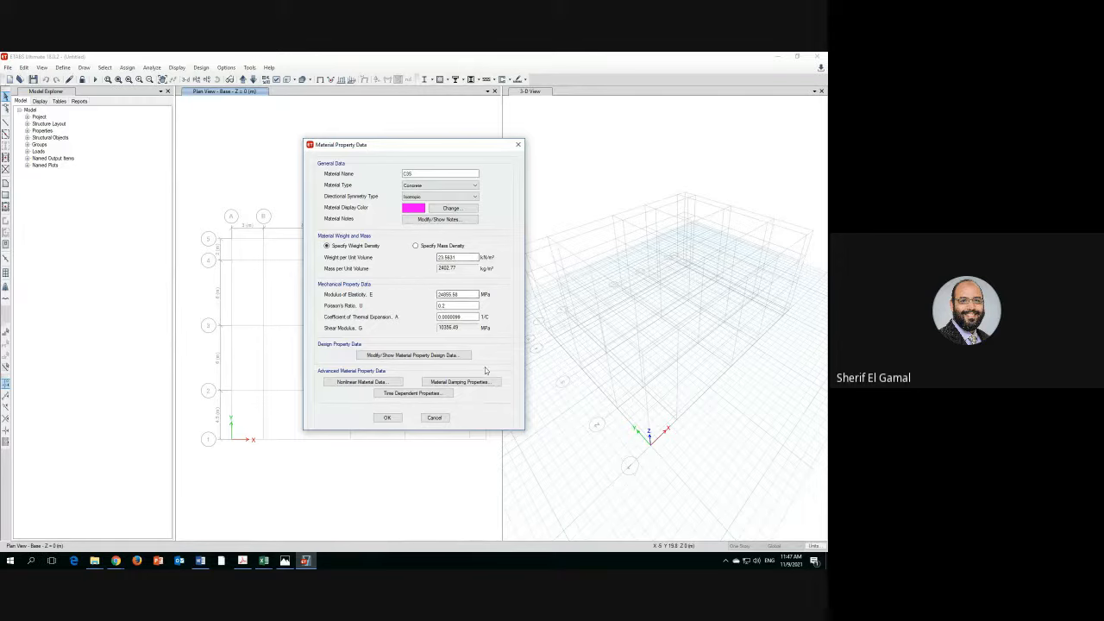
# - Set the concrete cube compressive strength fcu of C35 to 35 MPa in its design data
pyautogui.click(437, 359)
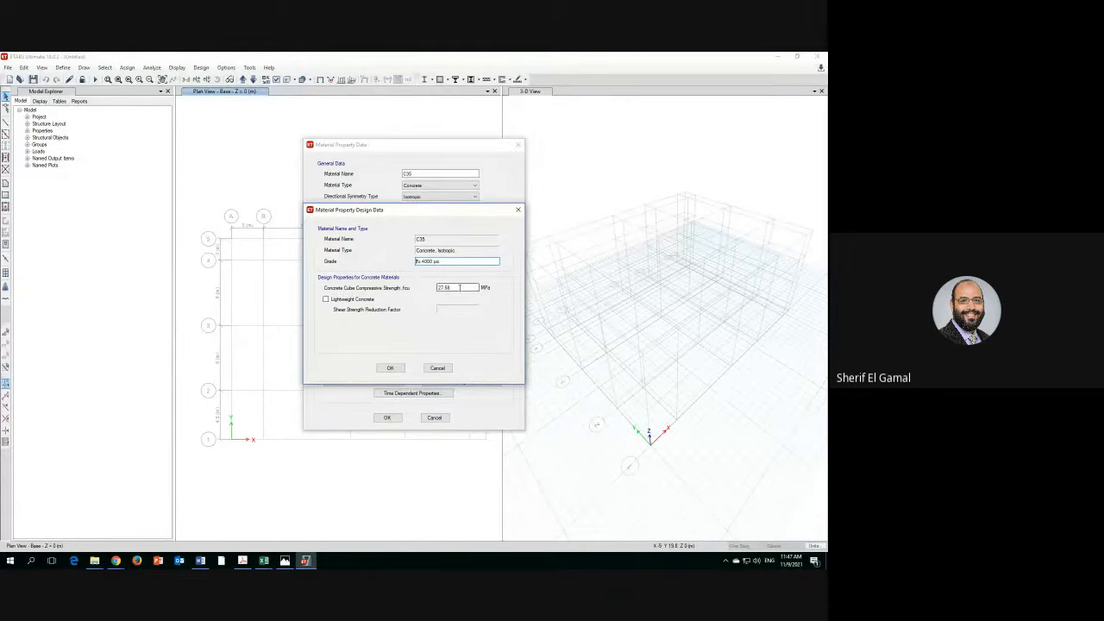
pyautogui.moveTo(460, 287); pyautogui.dragTo(418, 292)
pyautogui.write('35')
pyautogui.click(391, 368)
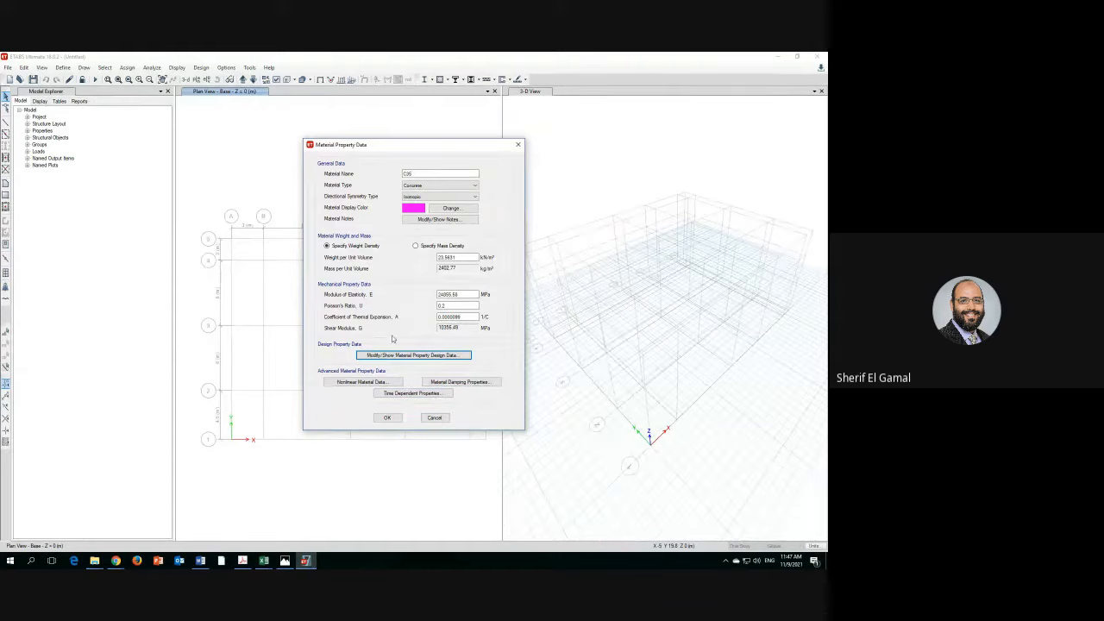
# - Save the C35 material with its design grade set to 35, and recheck its properties
pyautogui.moveTo(415, 174); pyautogui.dragTo(397, 174)
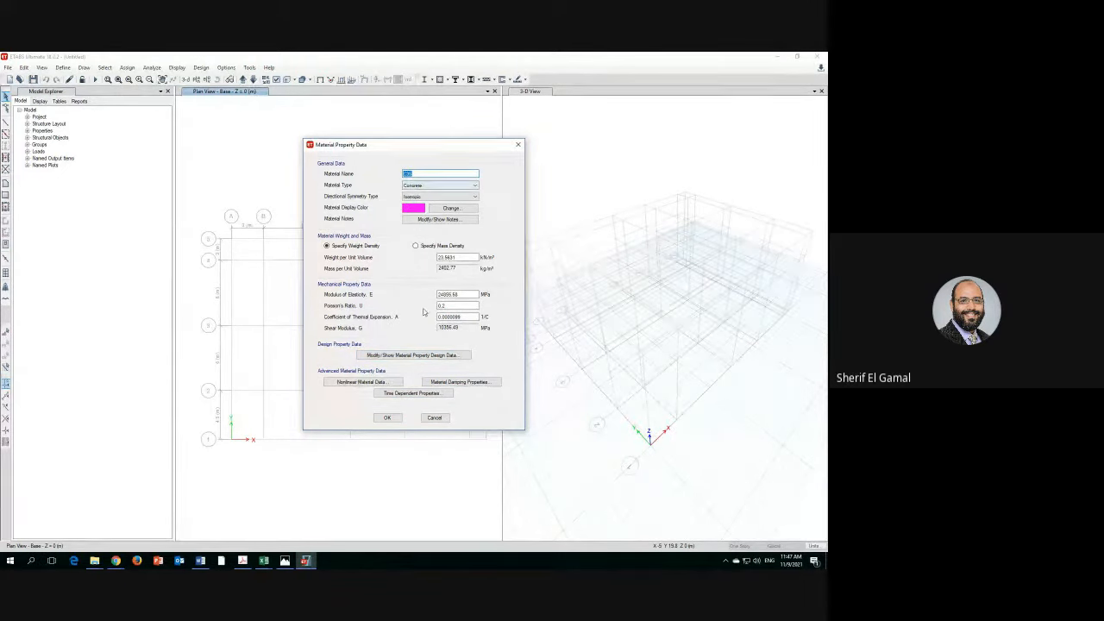
pyautogui.click(474, 185)
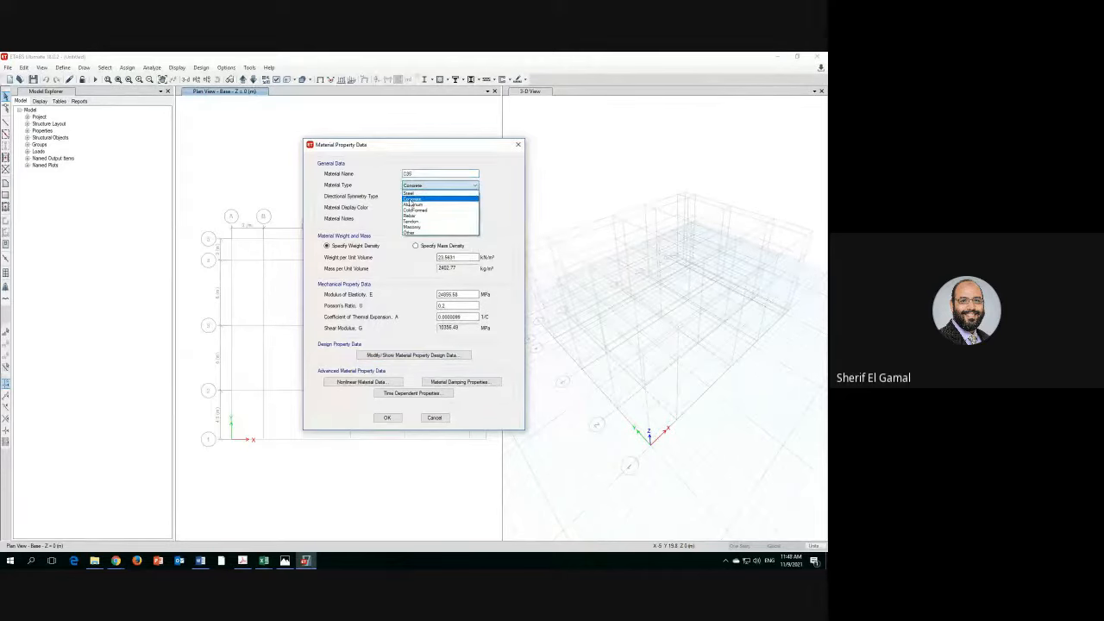
pyautogui.click(411, 357)
pyautogui.click(410, 357)
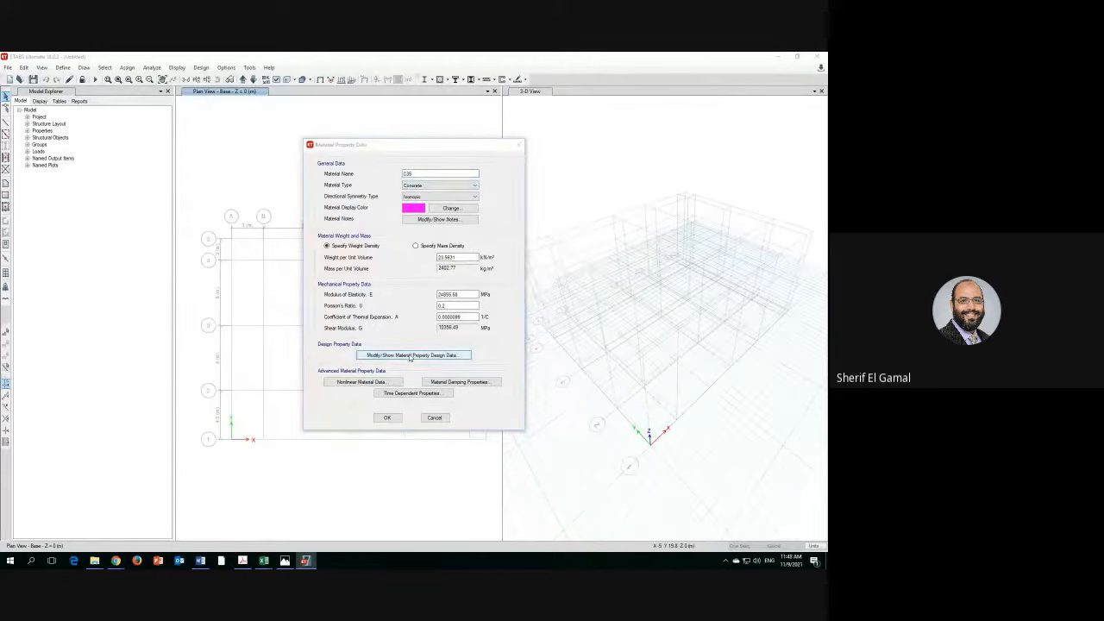
pyautogui.click(449, 287)
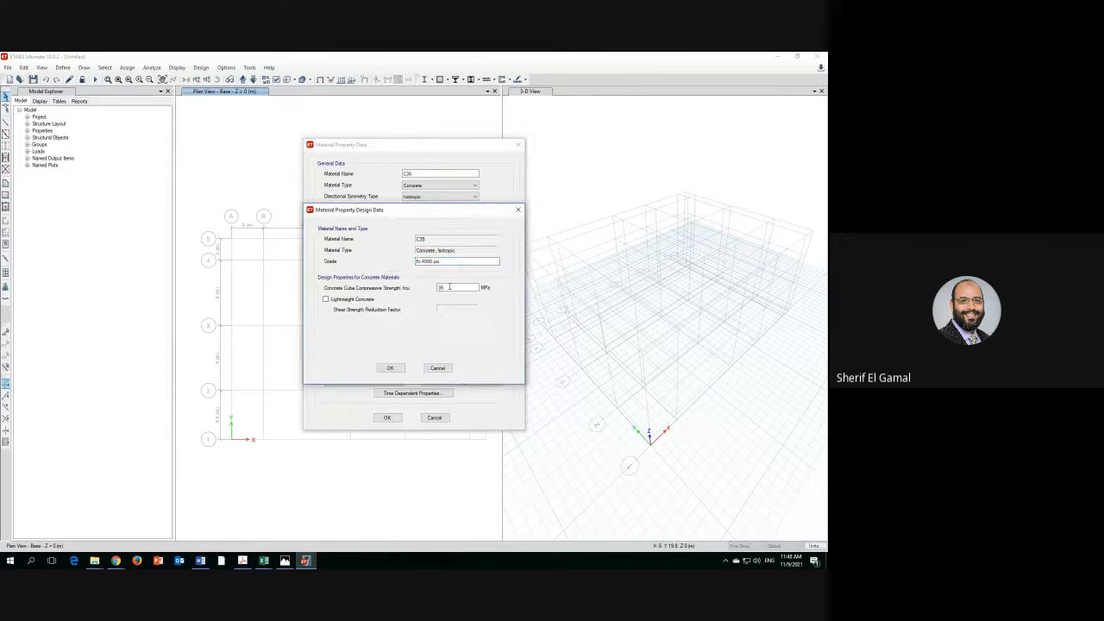
pyautogui.moveTo(495, 261); pyautogui.dragTo(396, 264)
pyautogui.write('35')
pyautogui.click(392, 371)
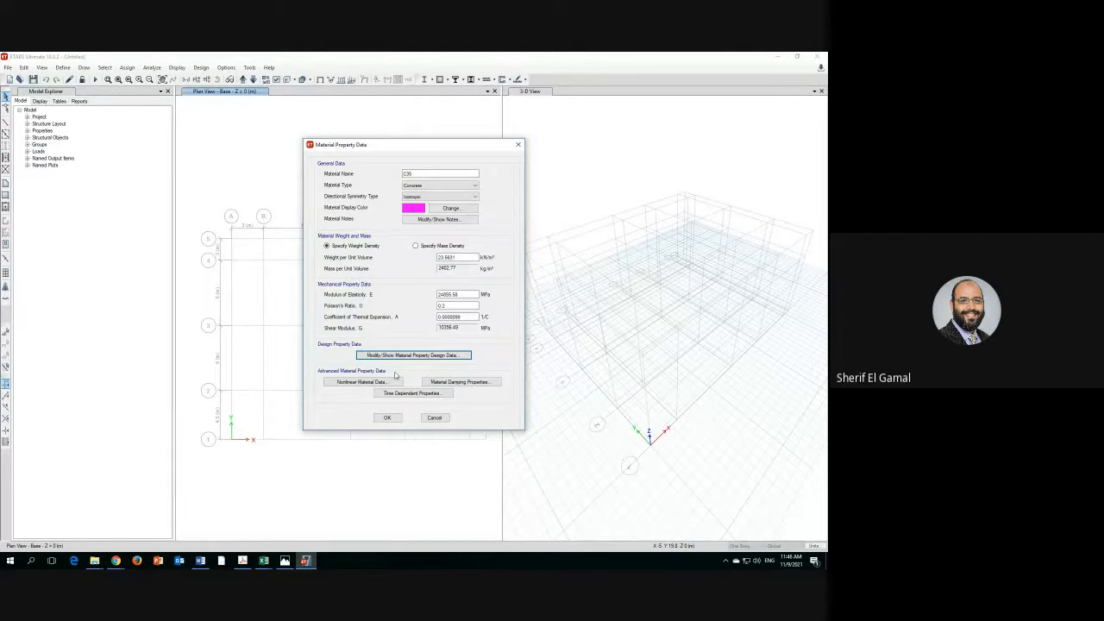
pyautogui.click(389, 418)
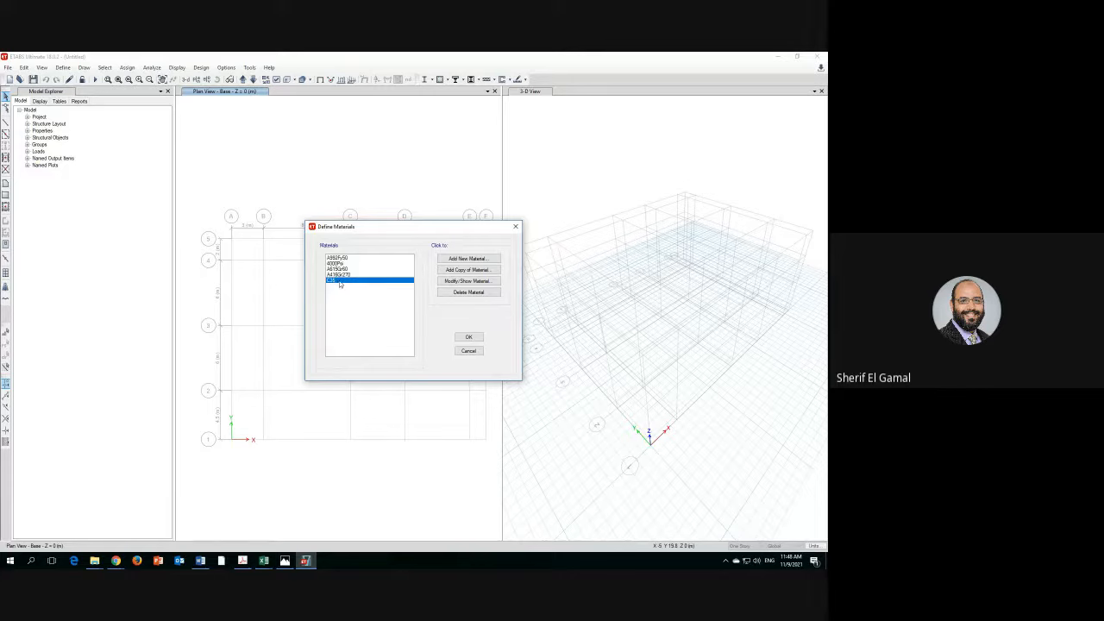
pyautogui.click(471, 282)
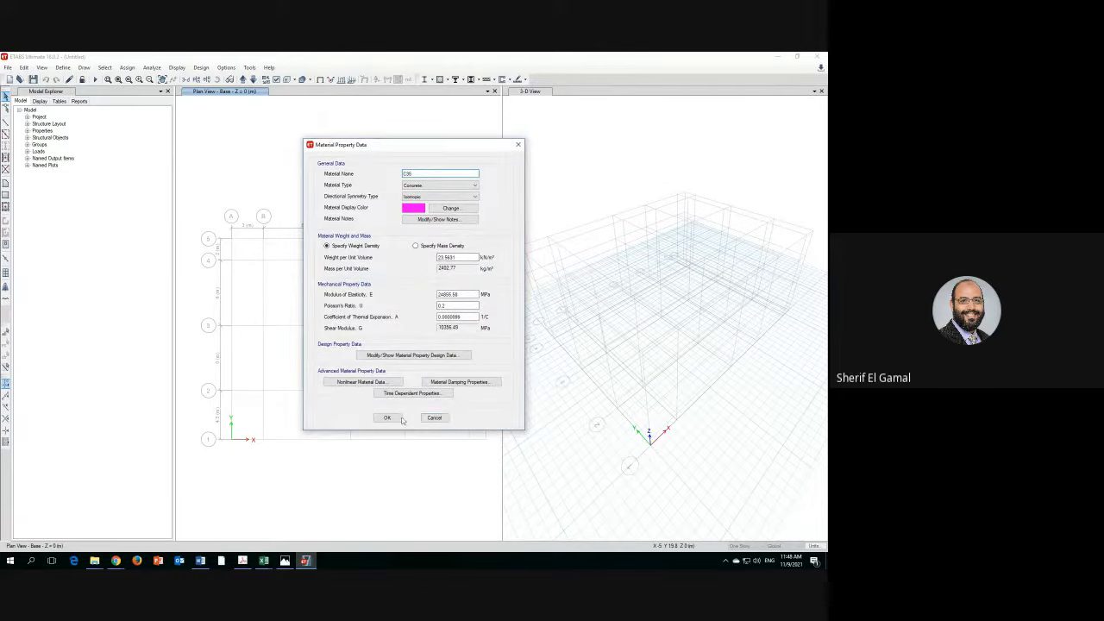
pyautogui.click(431, 417)
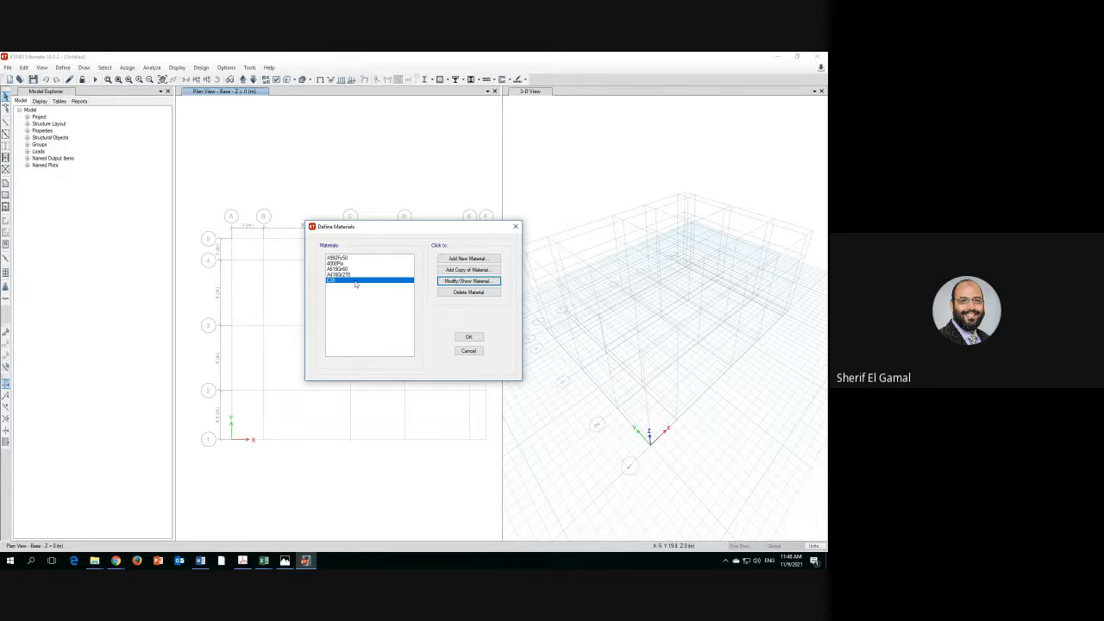
# - Add a new material with region Europe and material type Rebar, leaving its name as Rebar
pyautogui.click(470, 261)
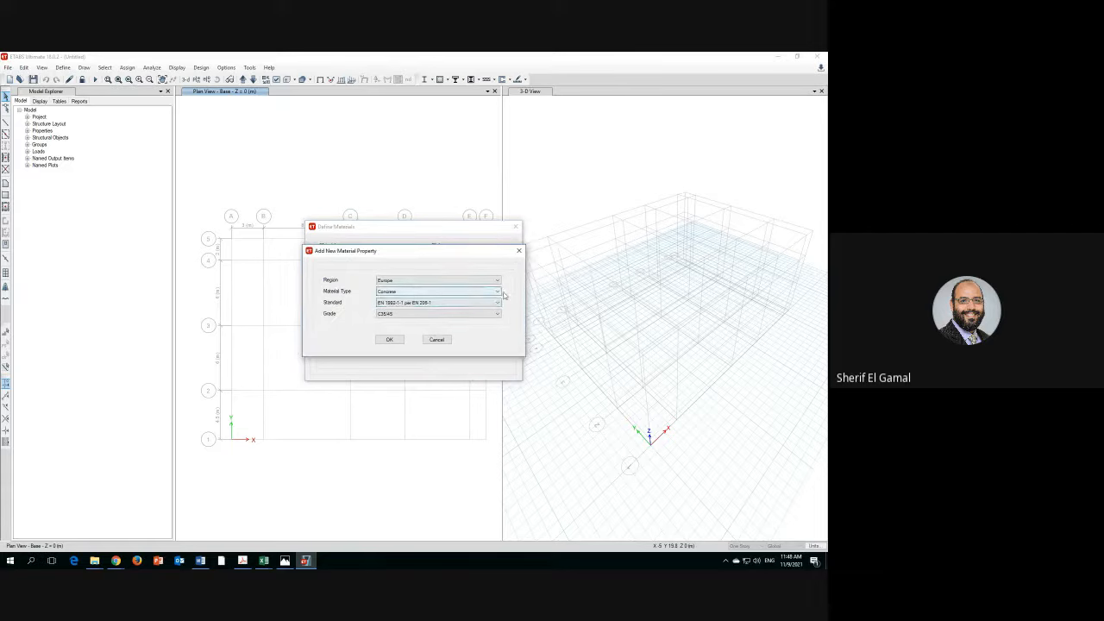
pyautogui.click(497, 291)
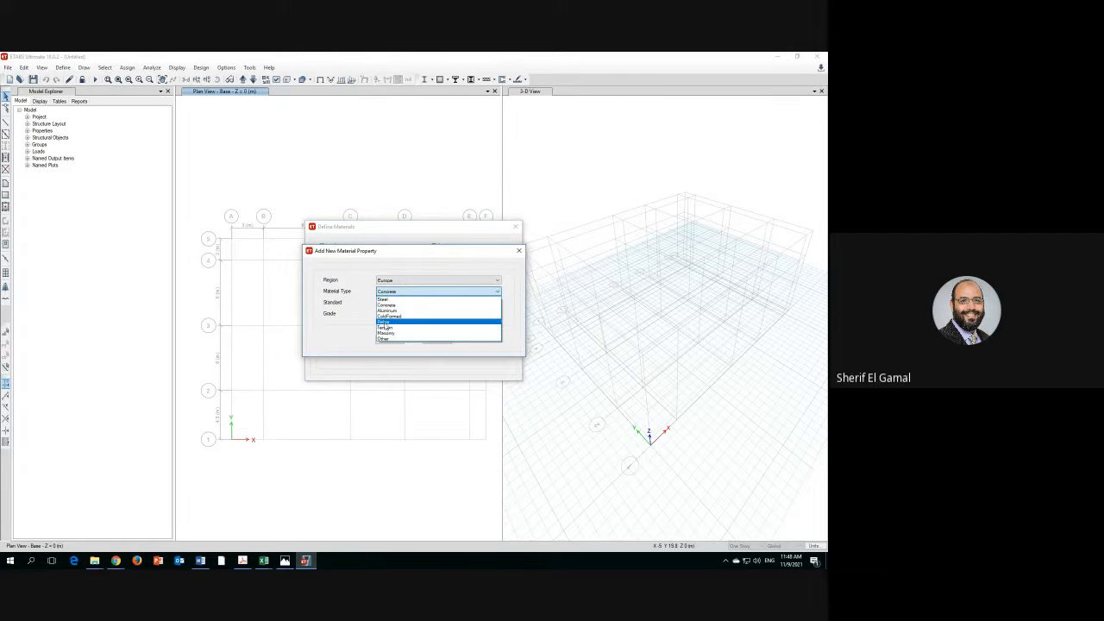
pyautogui.click(385, 322)
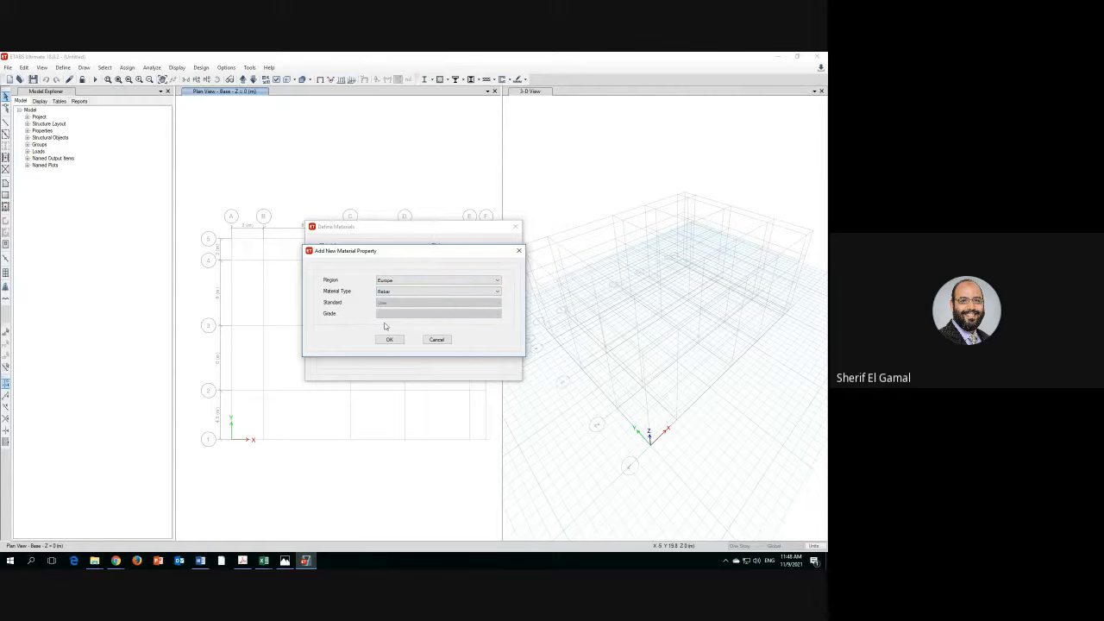
pyautogui.click(389, 339)
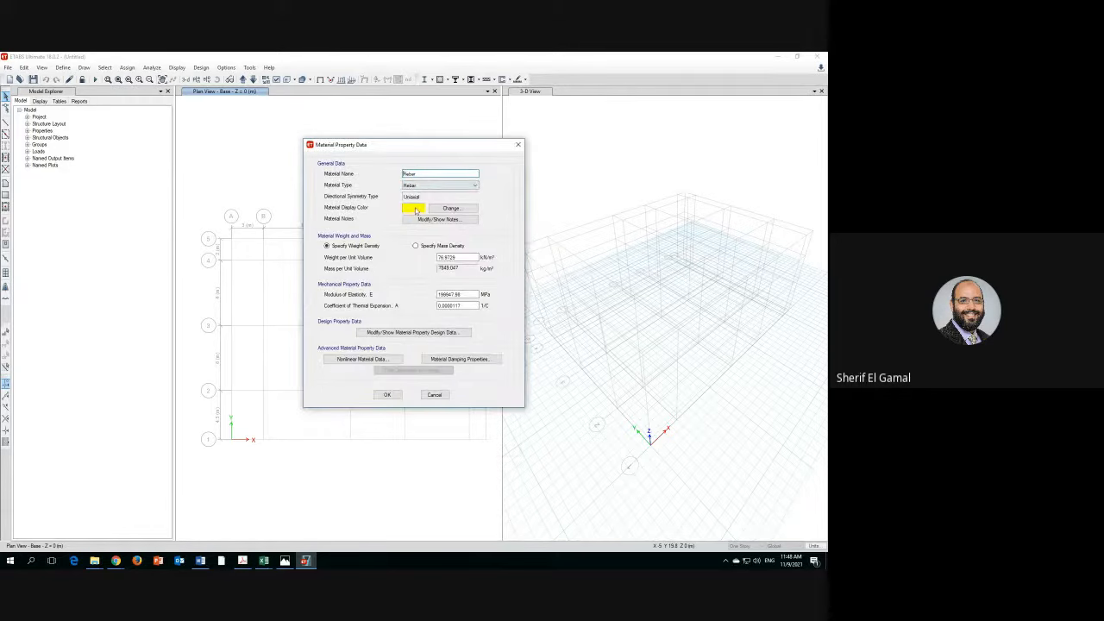
pyautogui.click(440, 260)
# - Set the Rebar material's design grade to 460 and its minimum and expected yield strengths to 460 MPa, and save the material
pyautogui.click(416, 332)
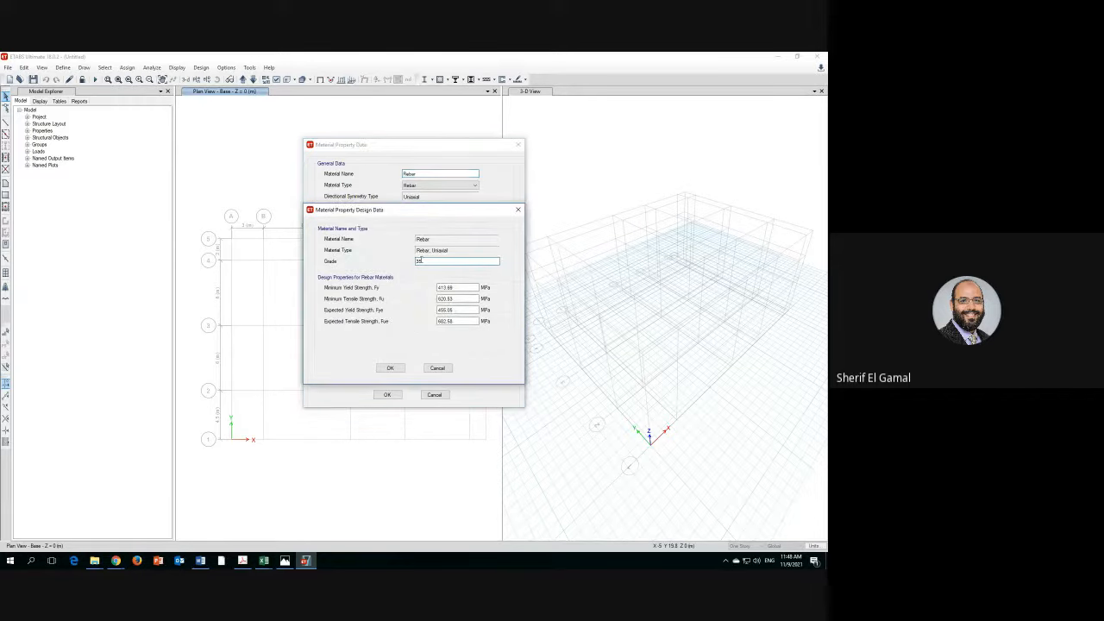
pyautogui.doubleClick(419, 262)
pyautogui.moveTo(458, 289); pyautogui.dragTo(428, 290)
pyautogui.write('460')
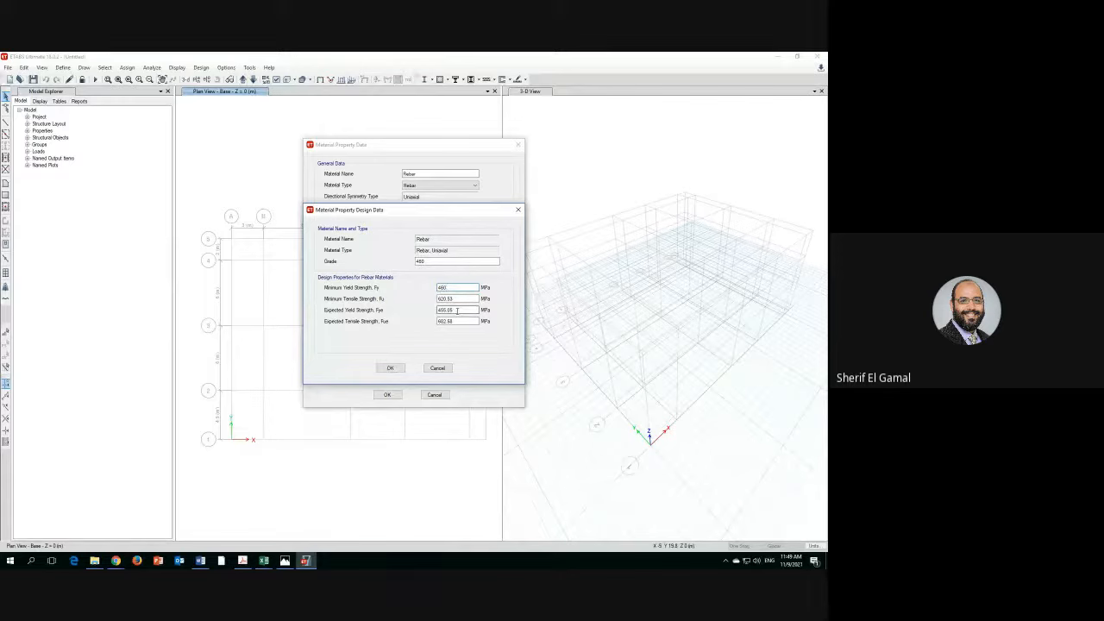
pyautogui.moveTo(457, 310); pyautogui.dragTo(431, 315)
pyautogui.write('460')
pyautogui.doubleClick(448, 288)
pyautogui.doubleClick(443, 309)
pyautogui.click(391, 369)
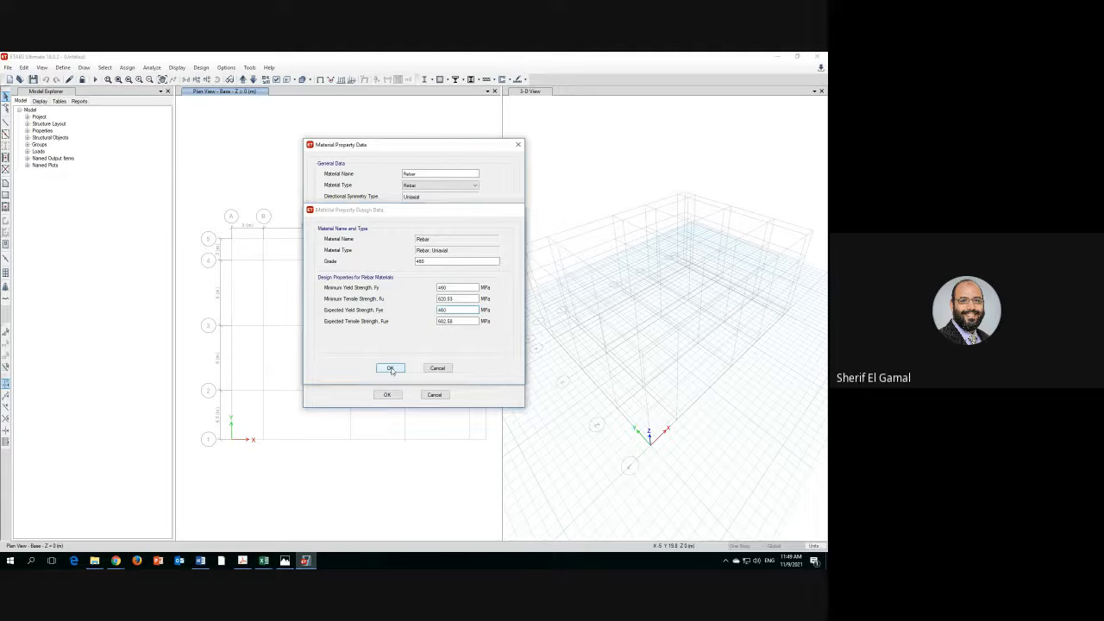
pyautogui.click(389, 395)
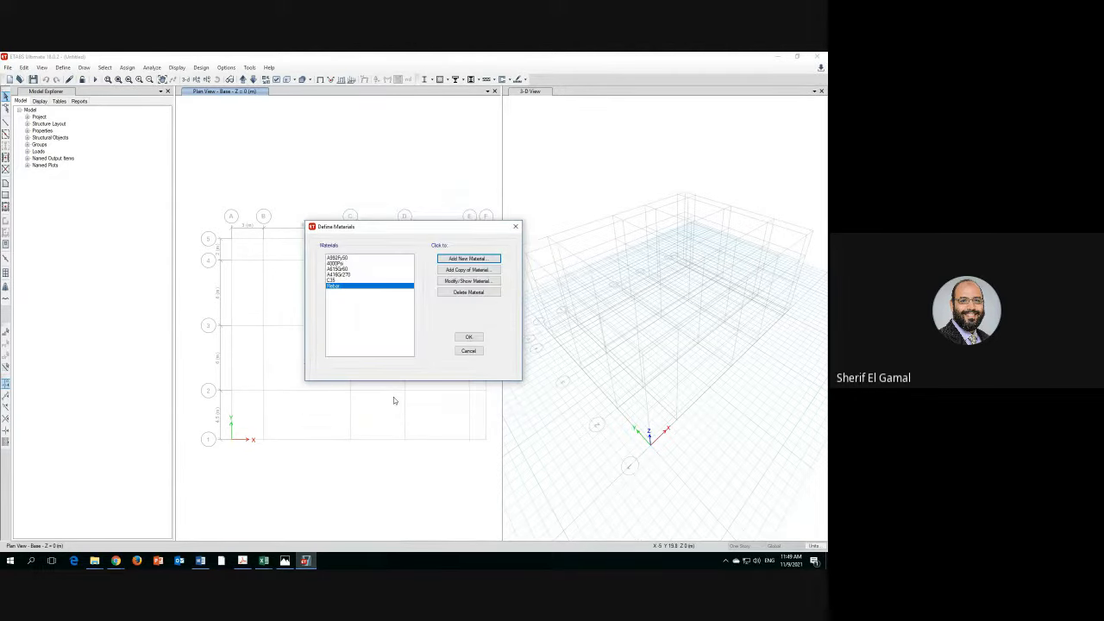
# - Check the C35 and Rebar entries in the materials list and accept the material definitions
pyautogui.click(330, 282)
pyautogui.click(331, 287)
pyautogui.click(331, 281)
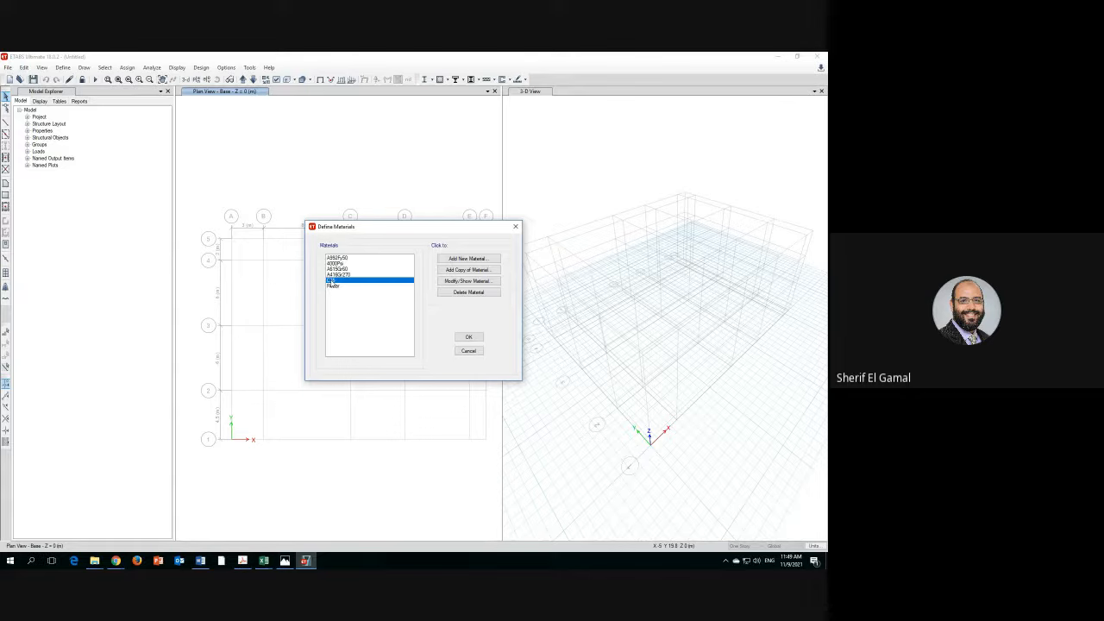
pyautogui.click(335, 286)
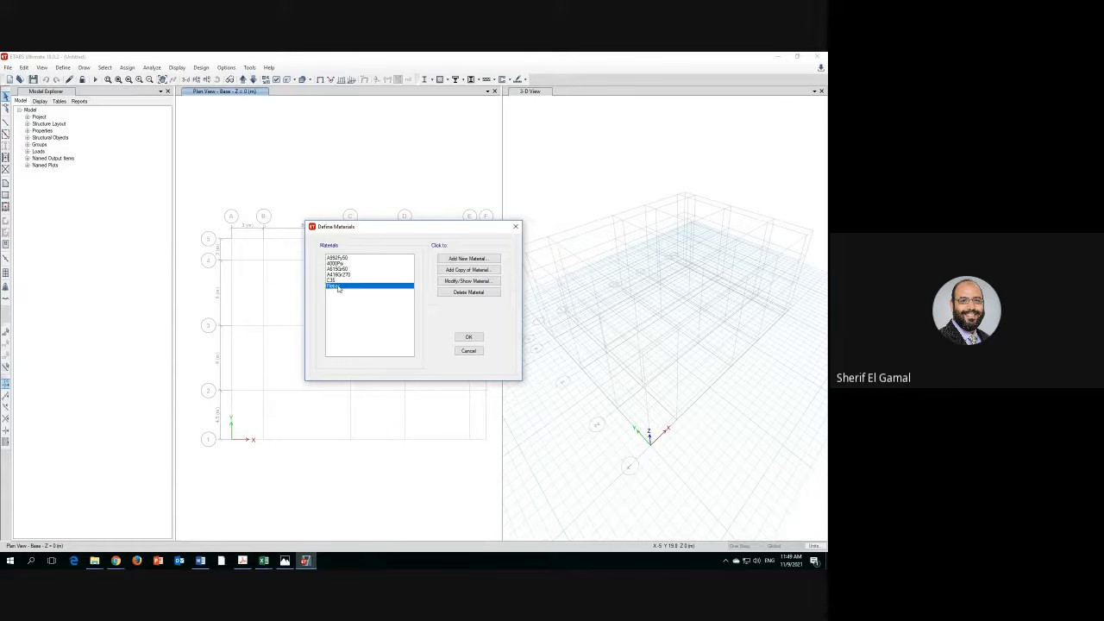
pyautogui.click(468, 337)
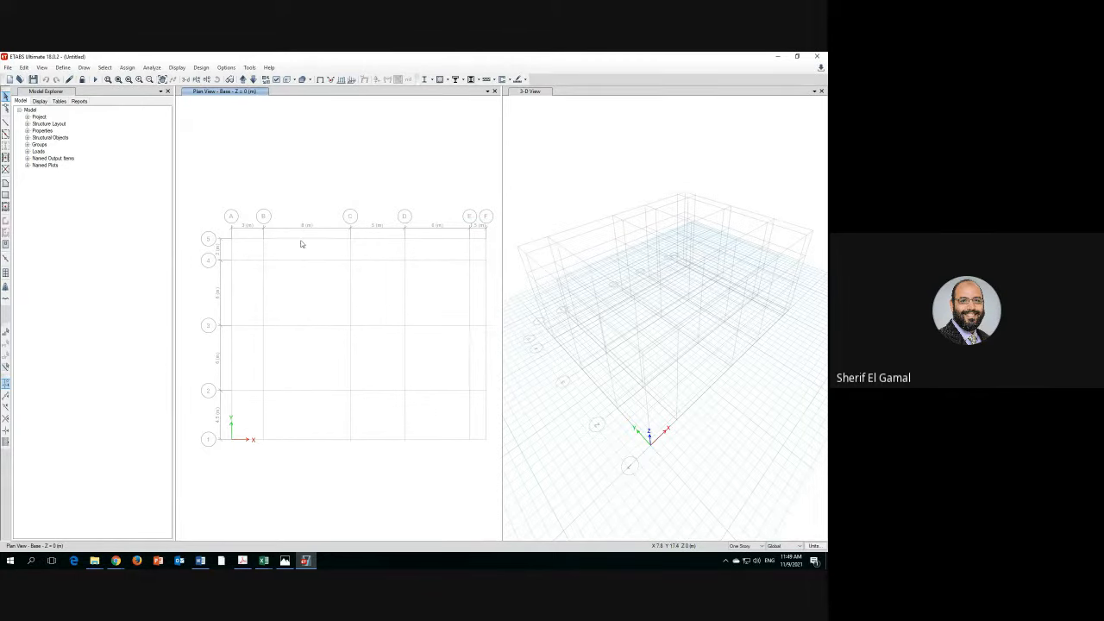
# - Reopen the material definitions to review the C35 and Rebar entries, and close them again
pyautogui.click(67, 69)
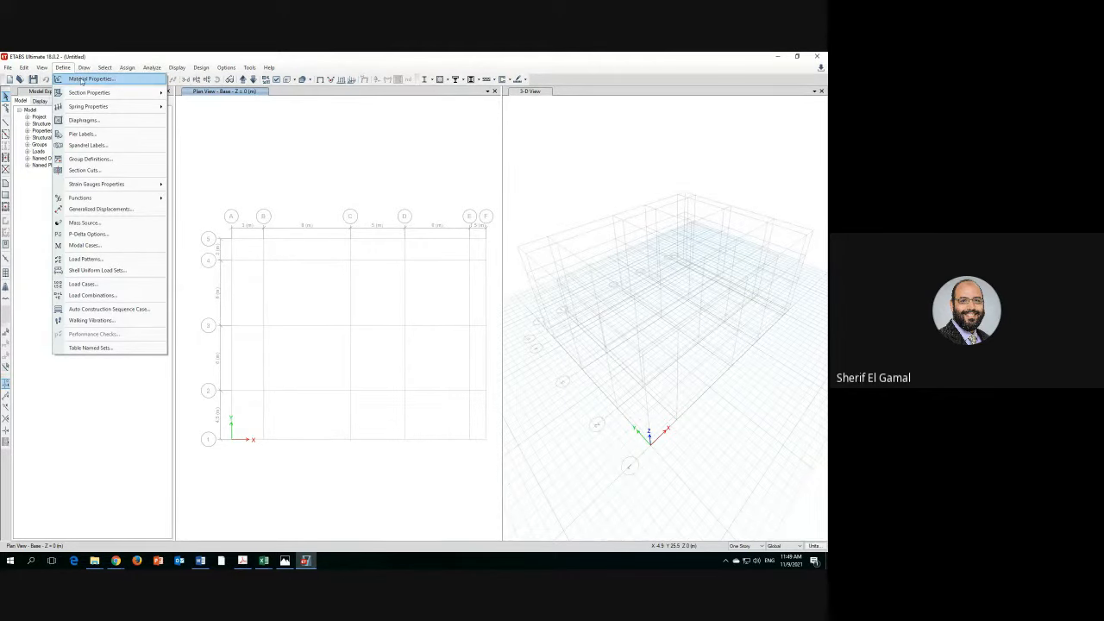
pyautogui.click(82, 79)
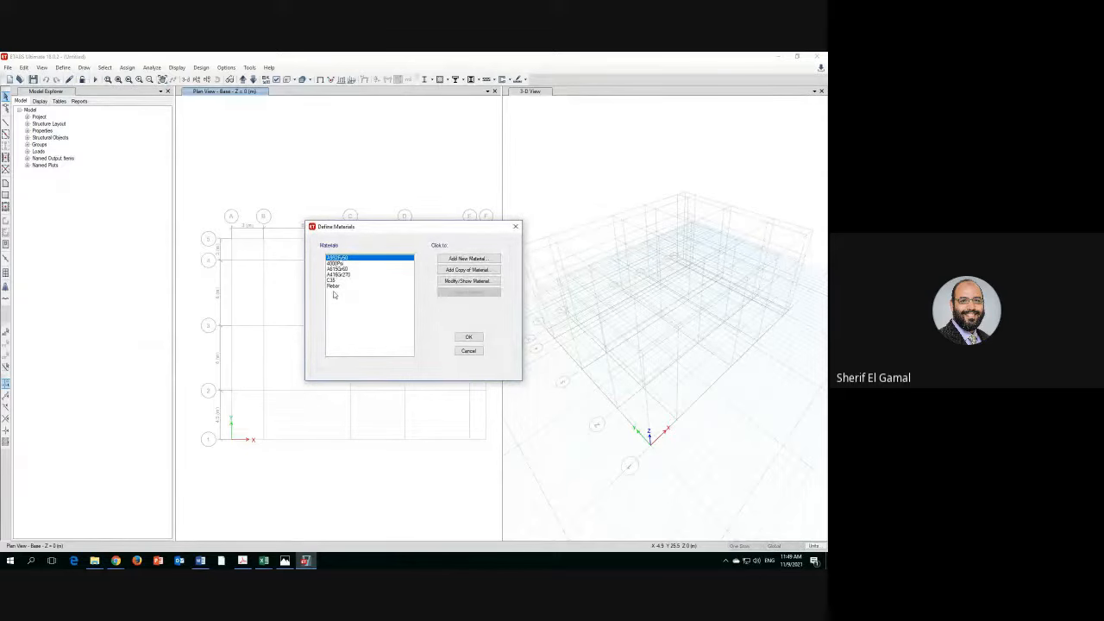
pyautogui.click(335, 282)
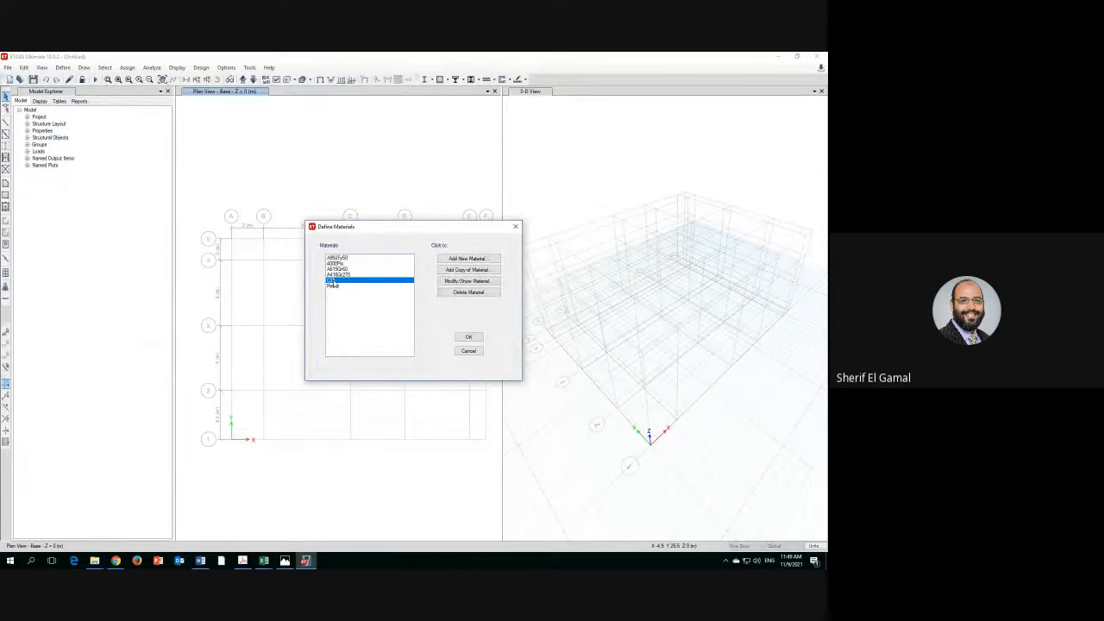
pyautogui.click(335, 287)
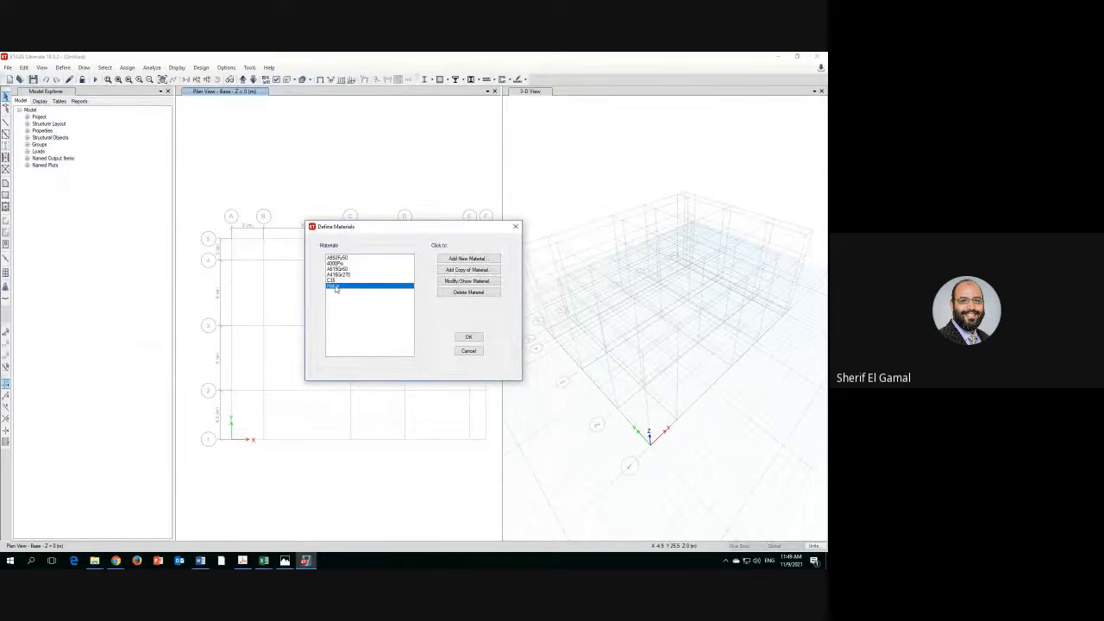
pyautogui.click(468, 337)
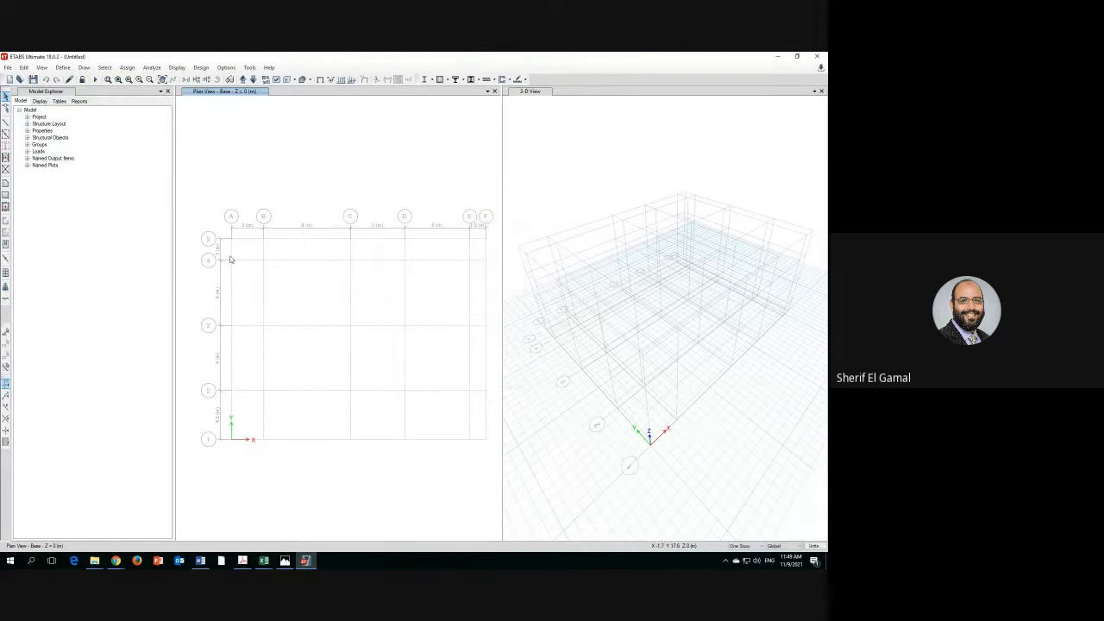
# - Open the frame section definitions and view the default concrete beam section ConcBm without changing it
pyautogui.click(63, 67)
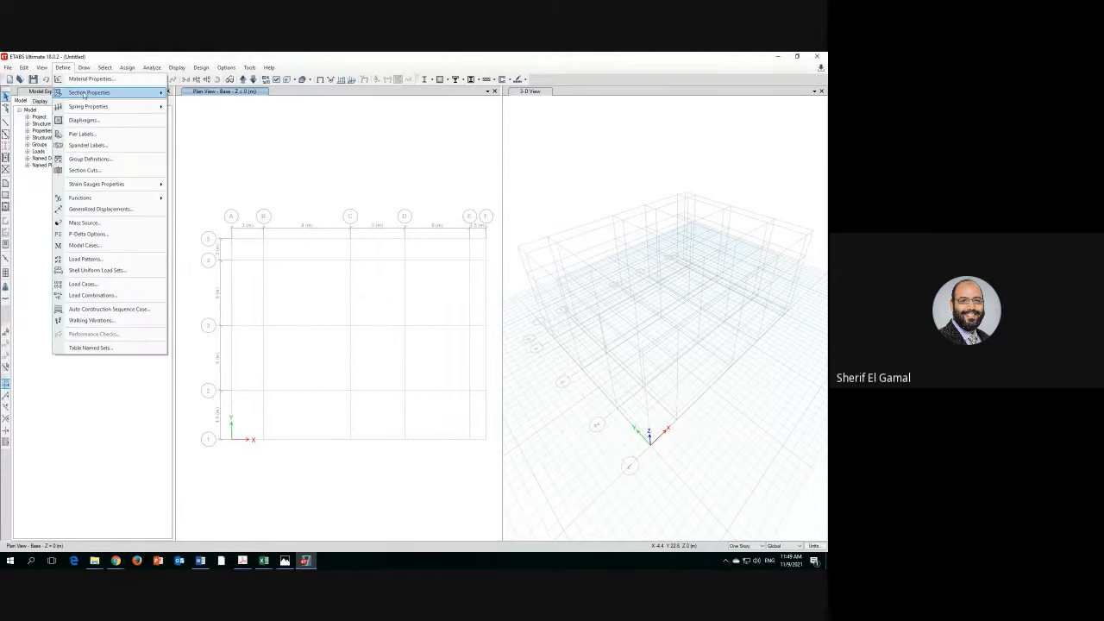
pyautogui.moveTo(84, 95)
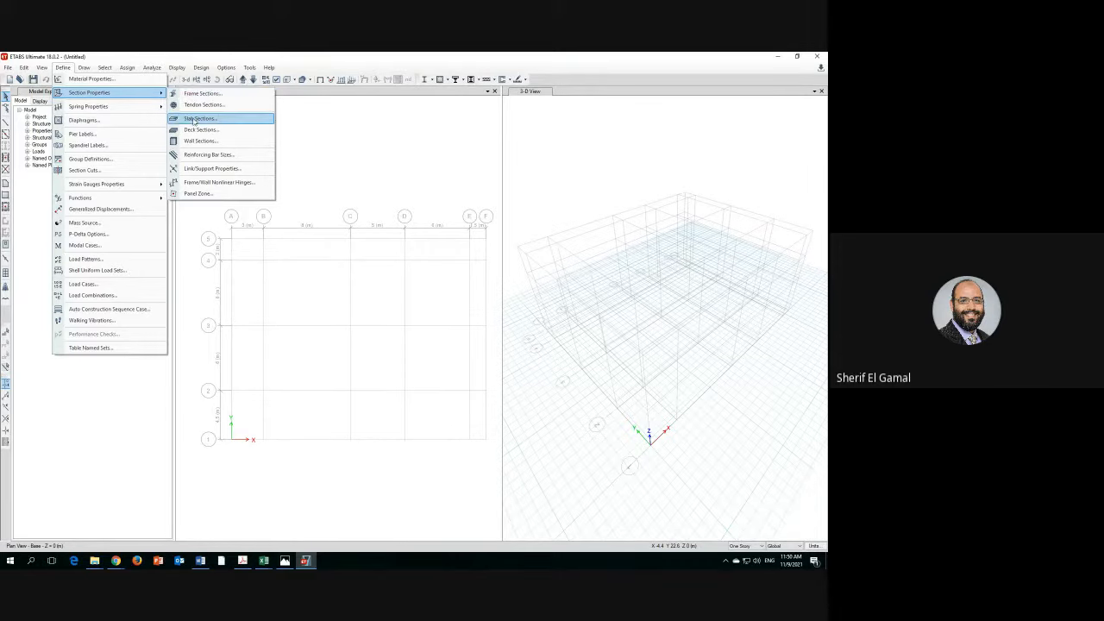
pyautogui.click(205, 93)
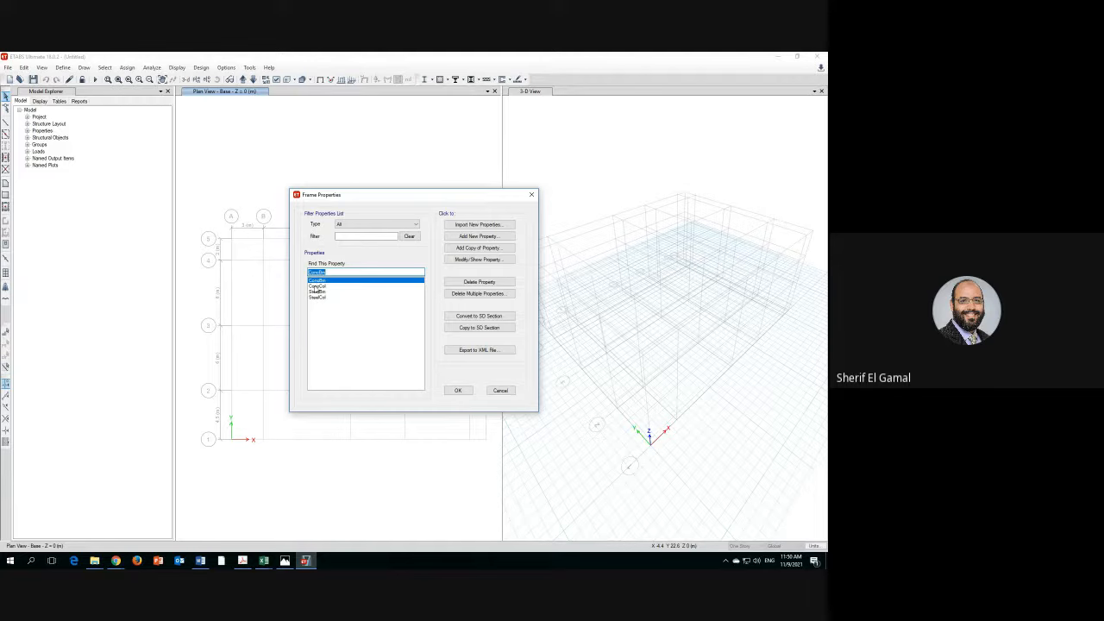
pyautogui.click(332, 311)
pyautogui.click(486, 261)
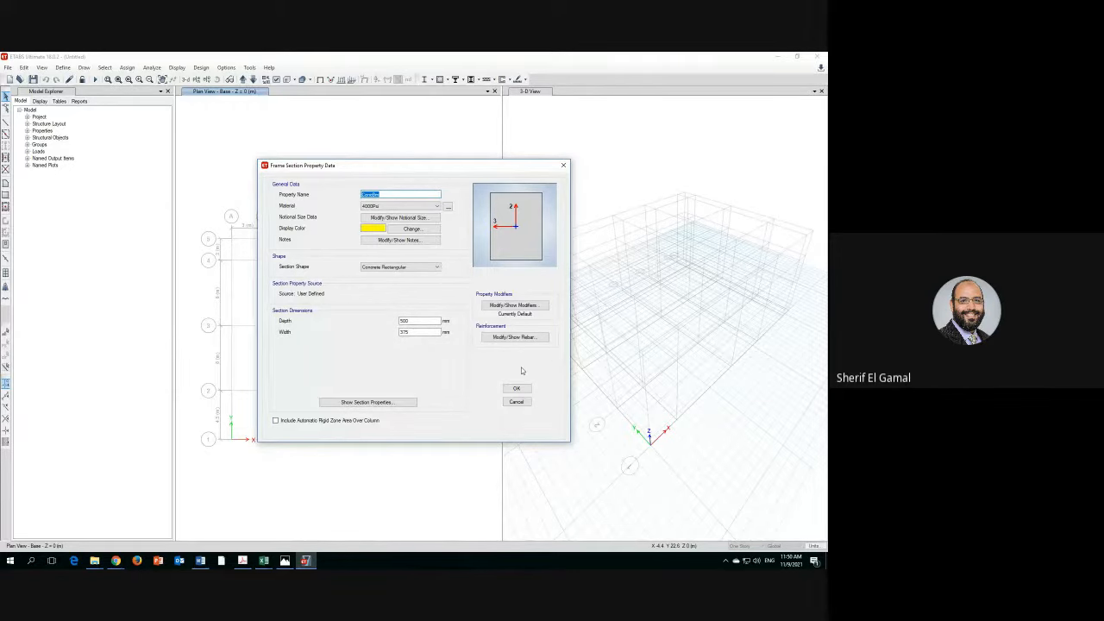
pyautogui.click(516, 401)
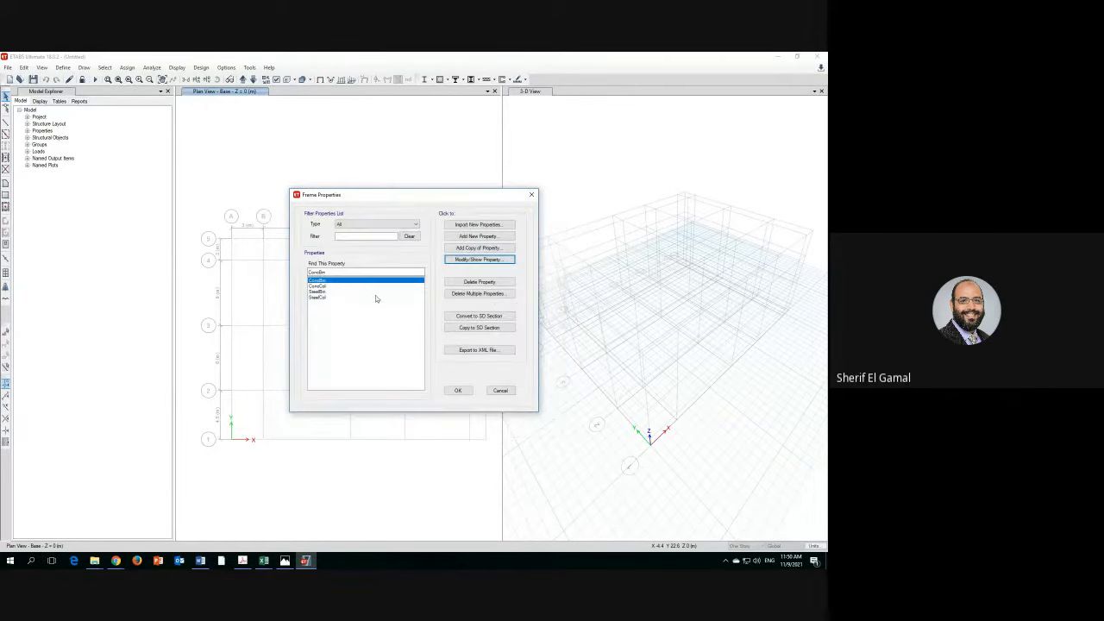
# - Add a copy of the ConcBm section named B400*200 and assign it the C35 material
pyautogui.click(479, 250)
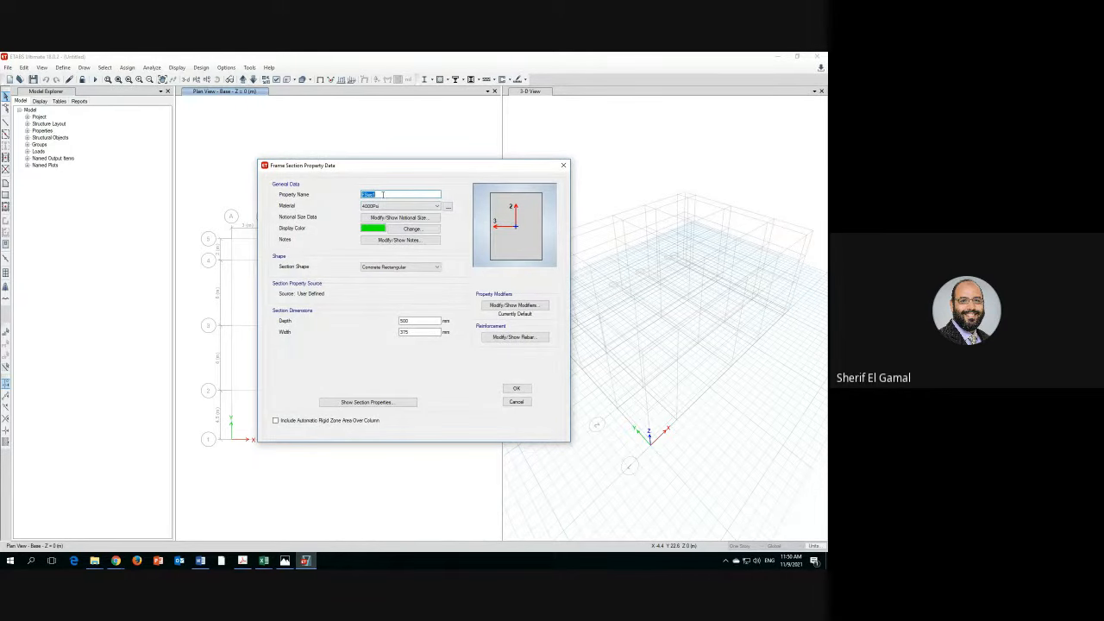
pyautogui.moveTo(383, 195); pyautogui.dragTo(355, 198)
pyautogui.write('B400*200')
pyautogui.click(416, 321)
pyautogui.click(398, 206)
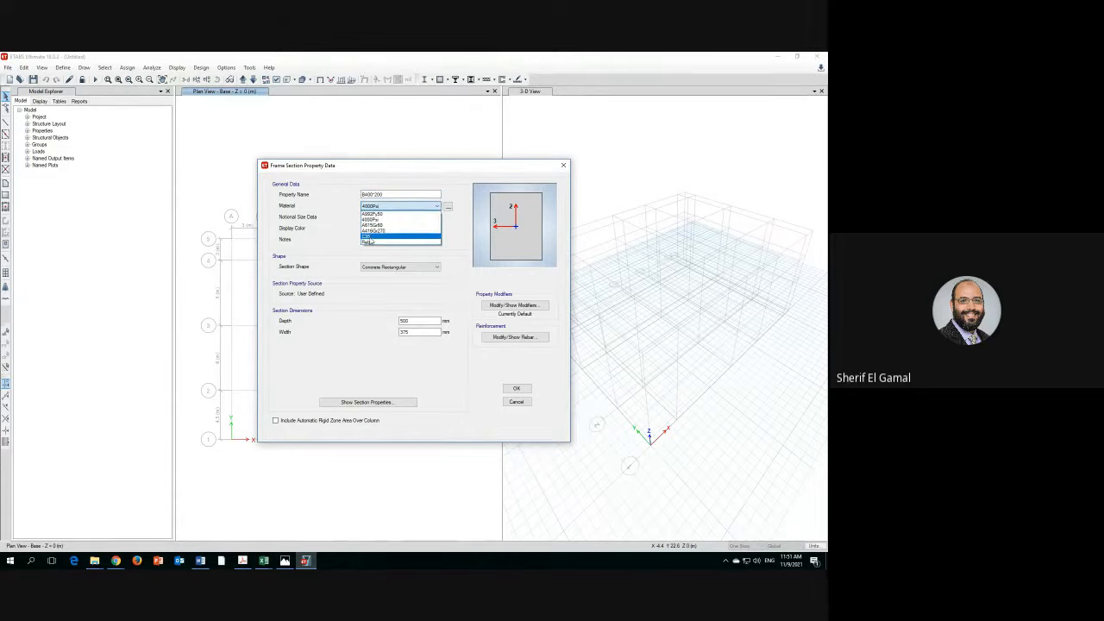
pyautogui.click(369, 237)
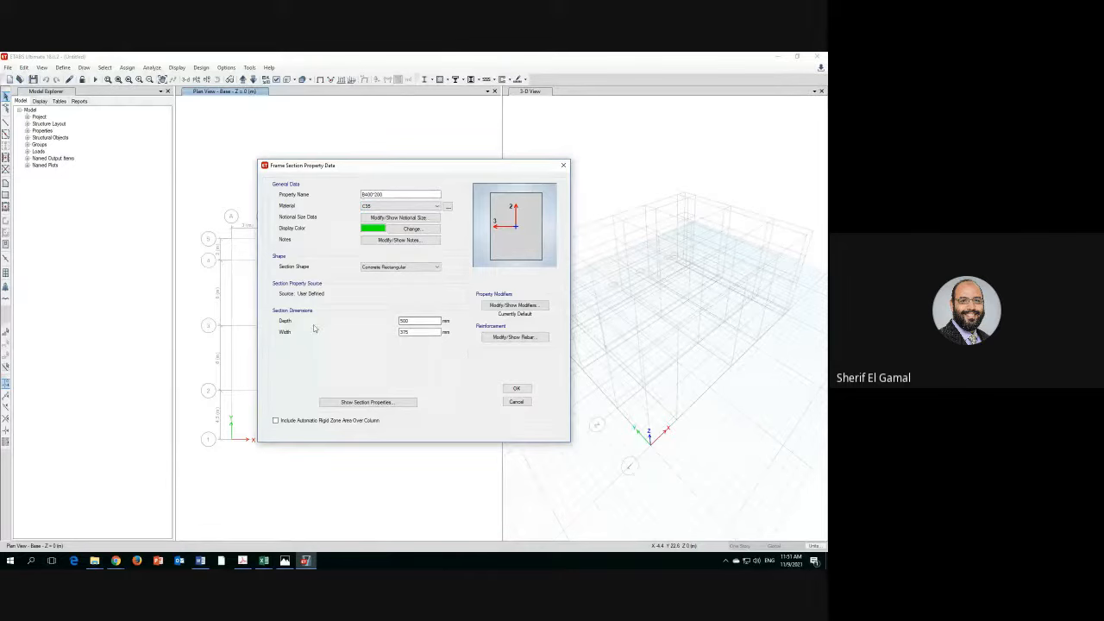
# - Set the B400*200 section's depth to 400 mm and its width to 200 mm
pyautogui.click(416, 331)
pyautogui.doubleClick(415, 323)
pyautogui.write('4')
pyautogui.doubleClick(396, 332)
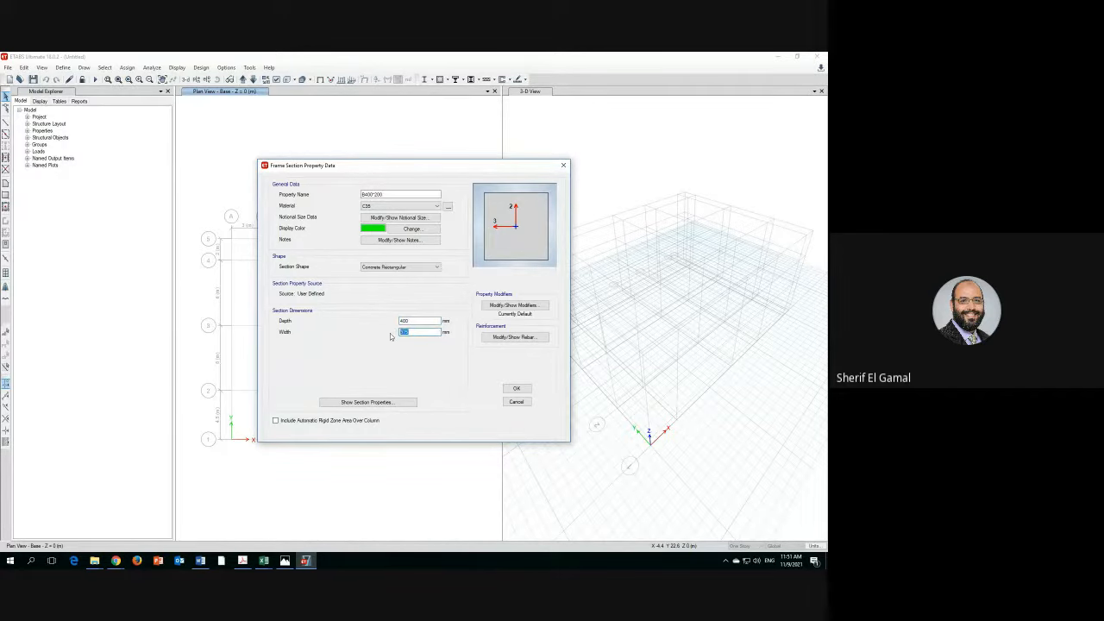
pyautogui.write('2')
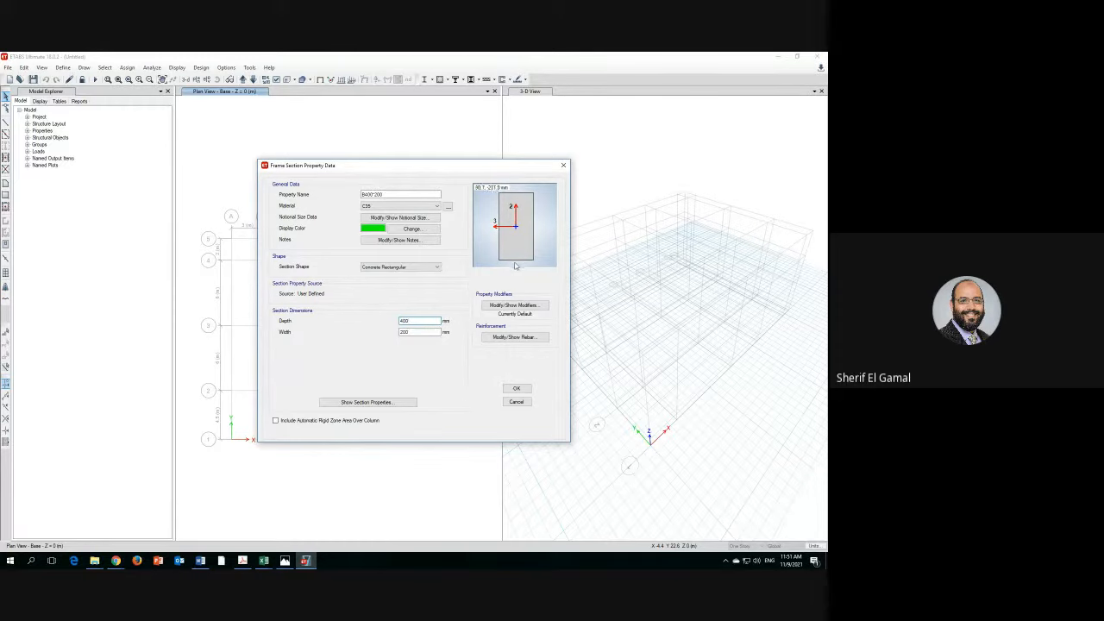
# - Set the cover to the top and bottom longitudinal bars of B400*200 to 50 mm in its reinforcement data
pyautogui.click(521, 337)
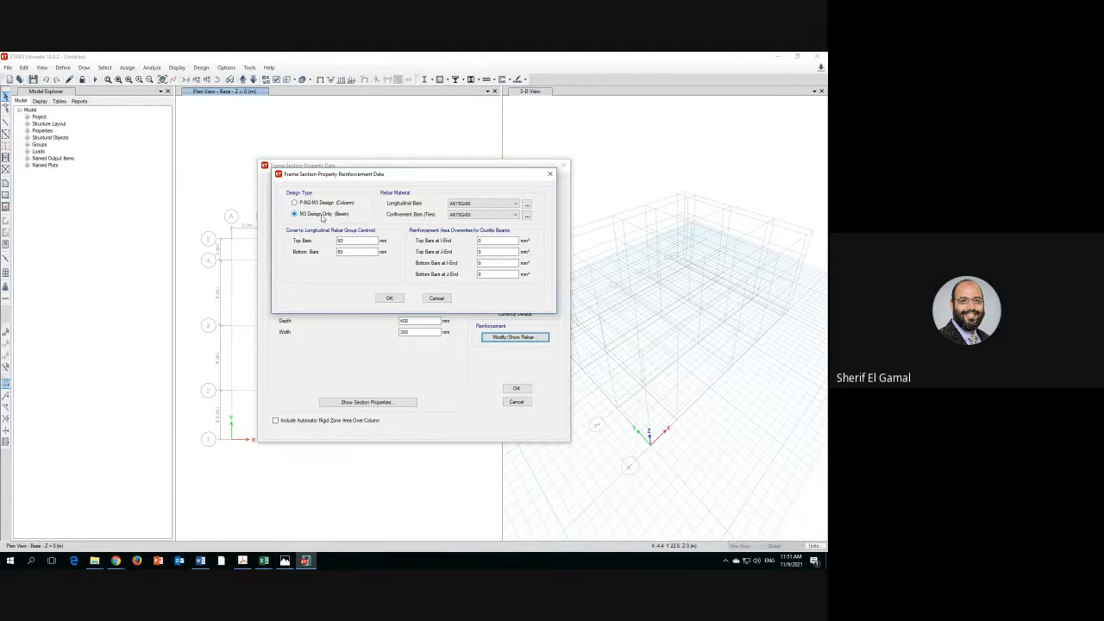
pyautogui.click(346, 241)
pyautogui.moveTo(348, 241)
pyautogui.mouseDown()
pyautogui.moveTo(330, 244)
pyautogui.moveTo(333, 255)
pyautogui.mouseUp()
pyautogui.write('40')
pyautogui.moveTo(362, 242); pyautogui.dragTo(337, 252)
pyautogui.write('50')
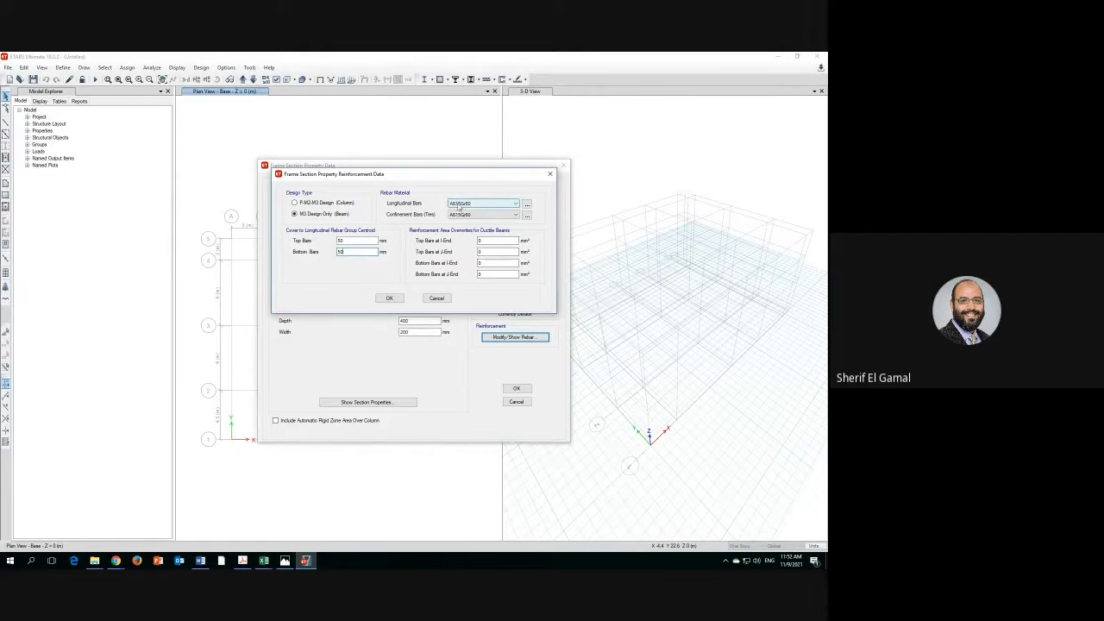
# - Assign the Rebar material to the longitudinal and confinement bars of B400*200, and save the beam section
pyautogui.click(515, 205)
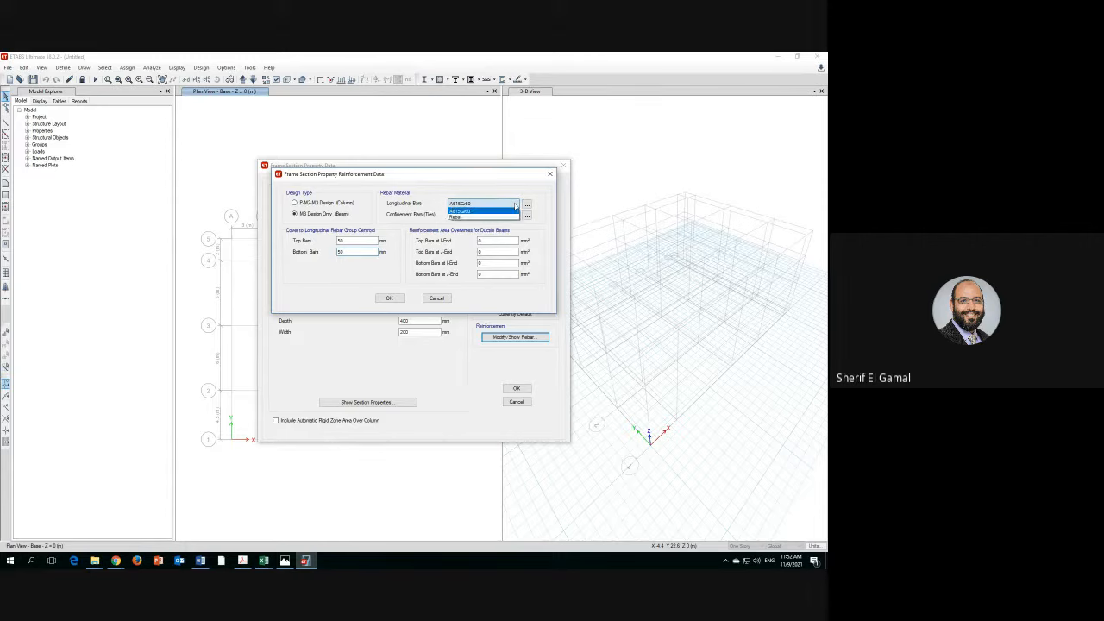
pyautogui.click(465, 217)
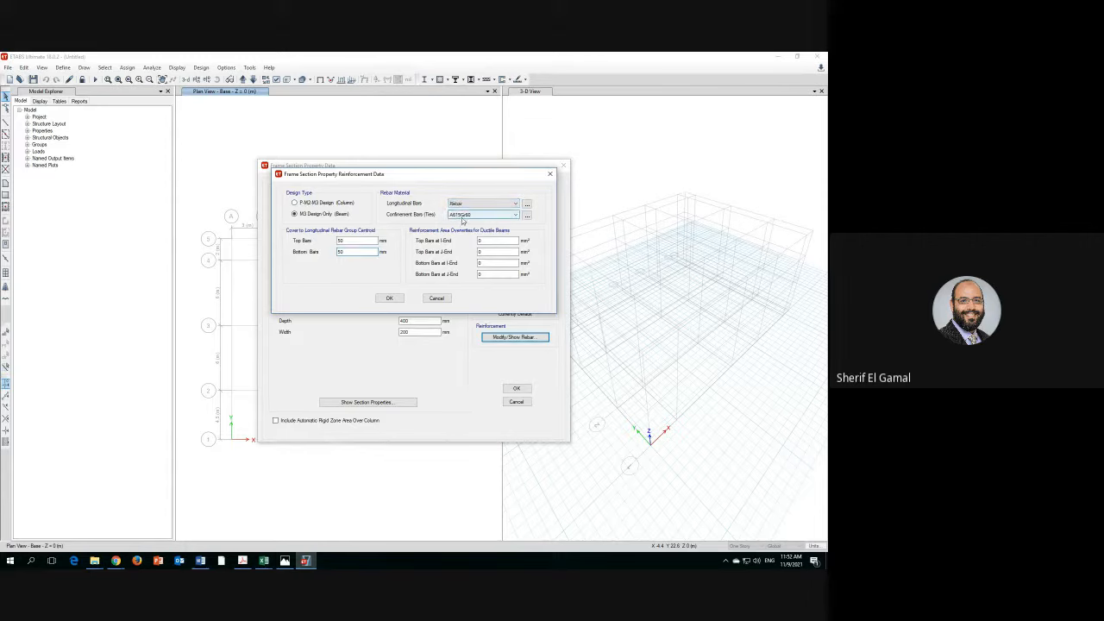
pyautogui.click(515, 215)
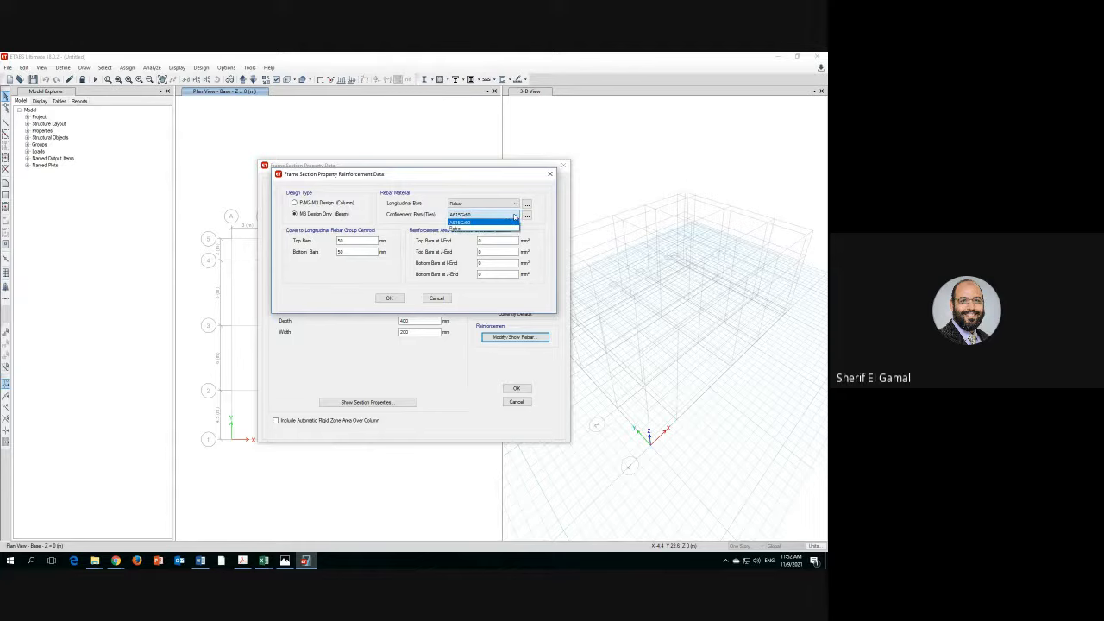
pyautogui.click(467, 228)
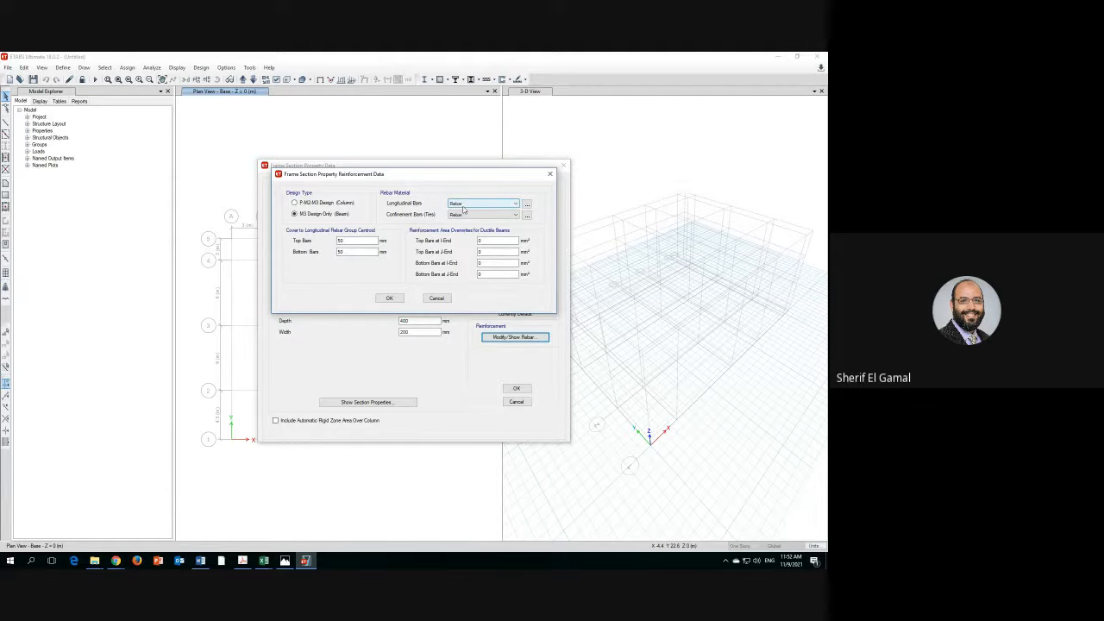
pyautogui.click(391, 299)
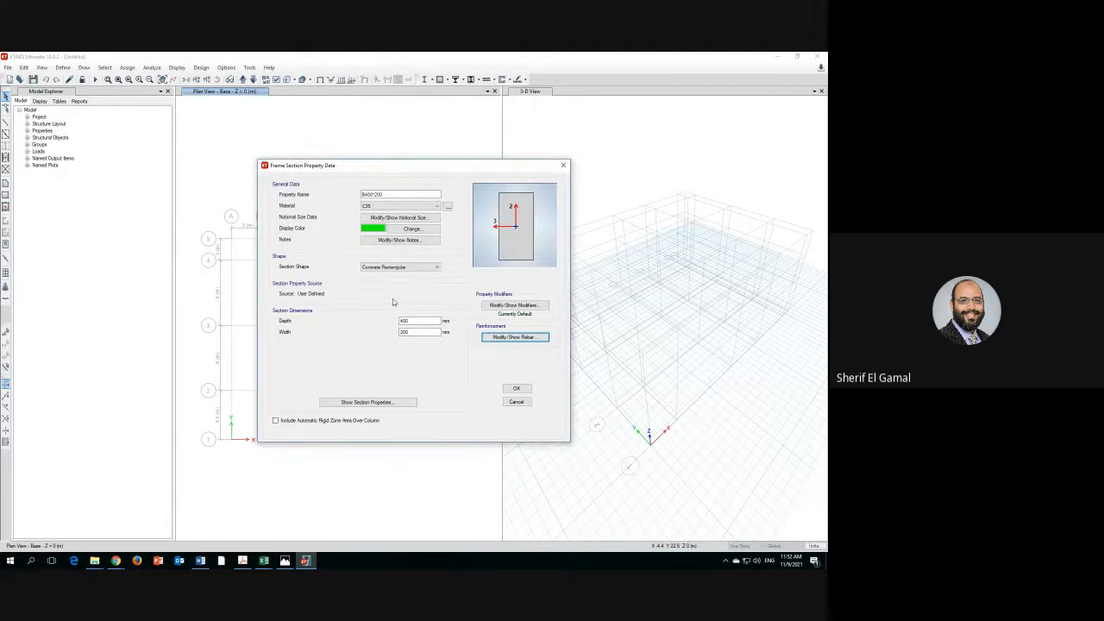
pyautogui.click(516, 388)
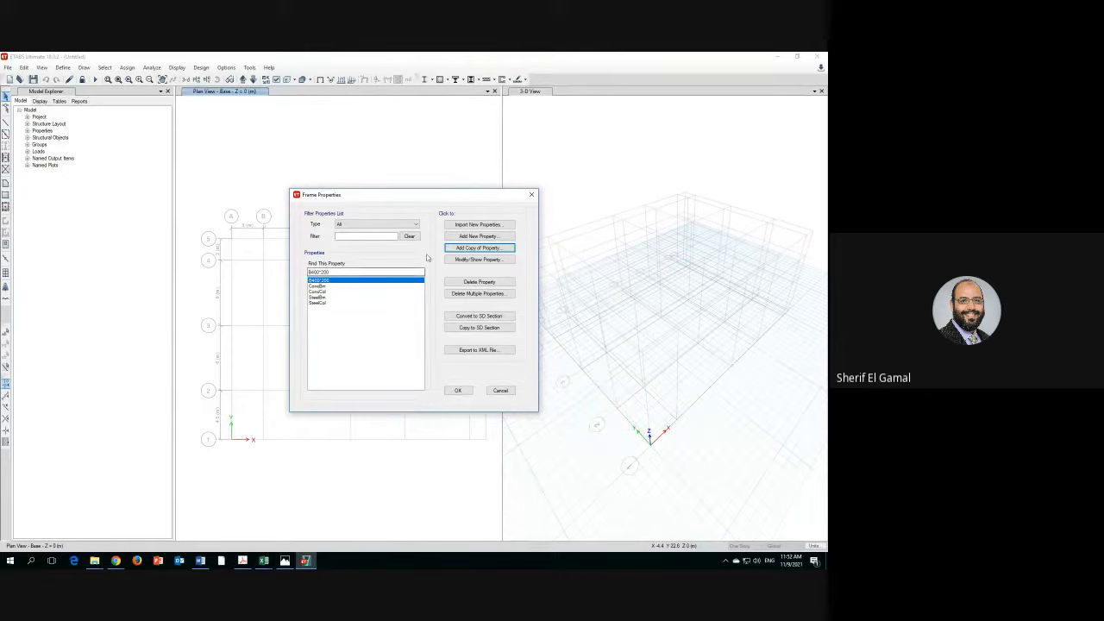
# - Add a copy of the B400*200 section named B500*200 with a 500 mm depth, and review its reinforcement data
pyautogui.click(475, 248)
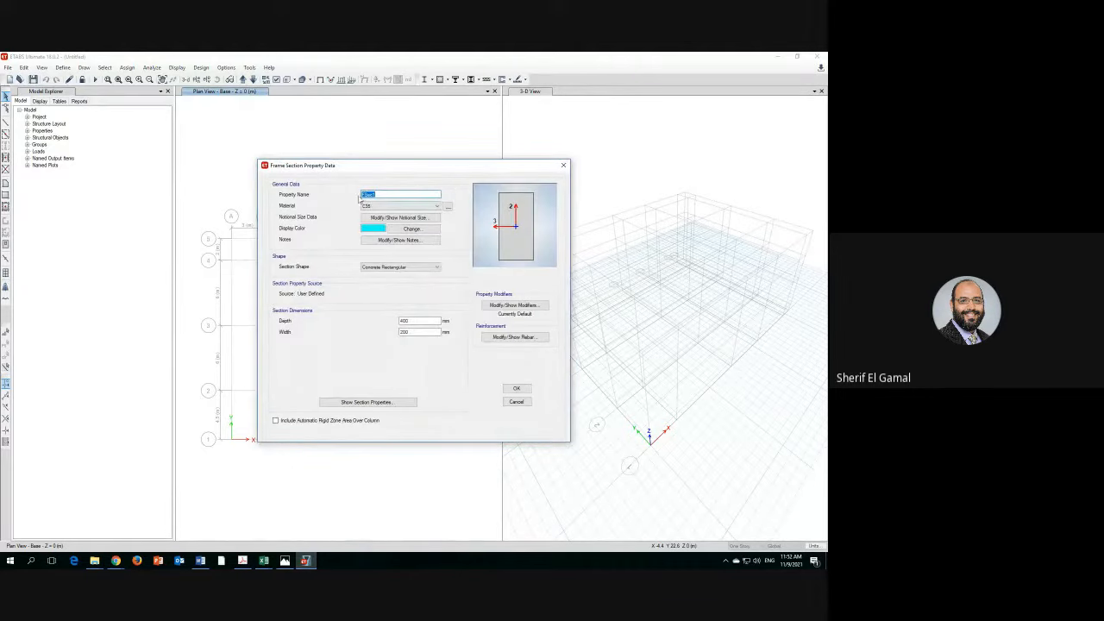
pyautogui.write('B500*200')
pyautogui.click(400, 320)
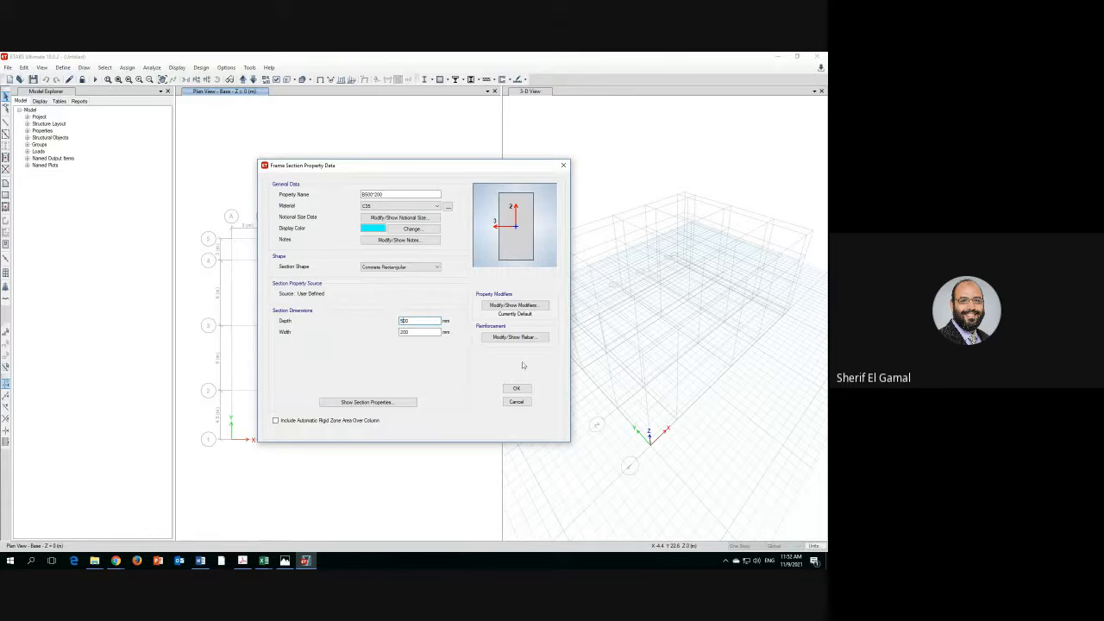
pyautogui.click(514, 336)
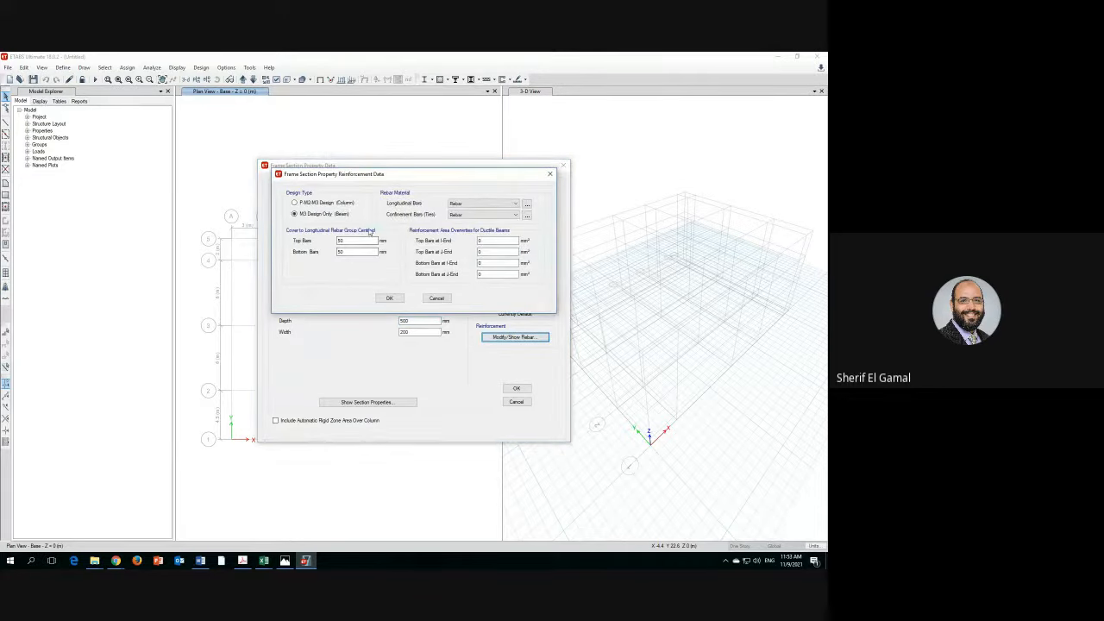
pyautogui.click(437, 297)
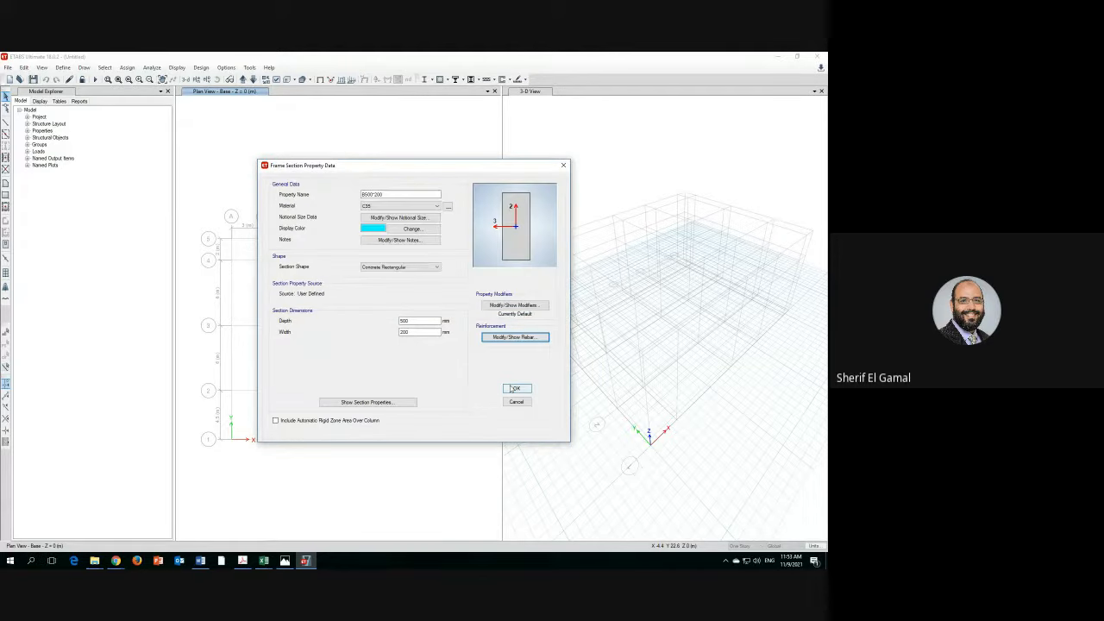
pyautogui.click(514, 388)
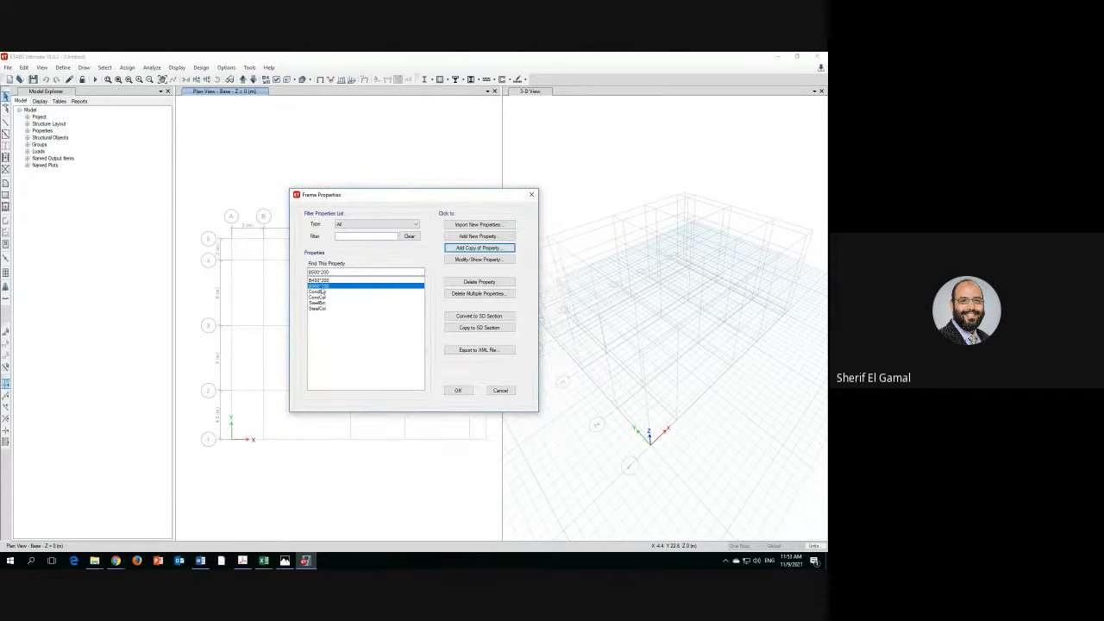
# - Add a copy of the B500*200 section named B600*200 and set its depth to 600 mm
pyautogui.click(473, 248)
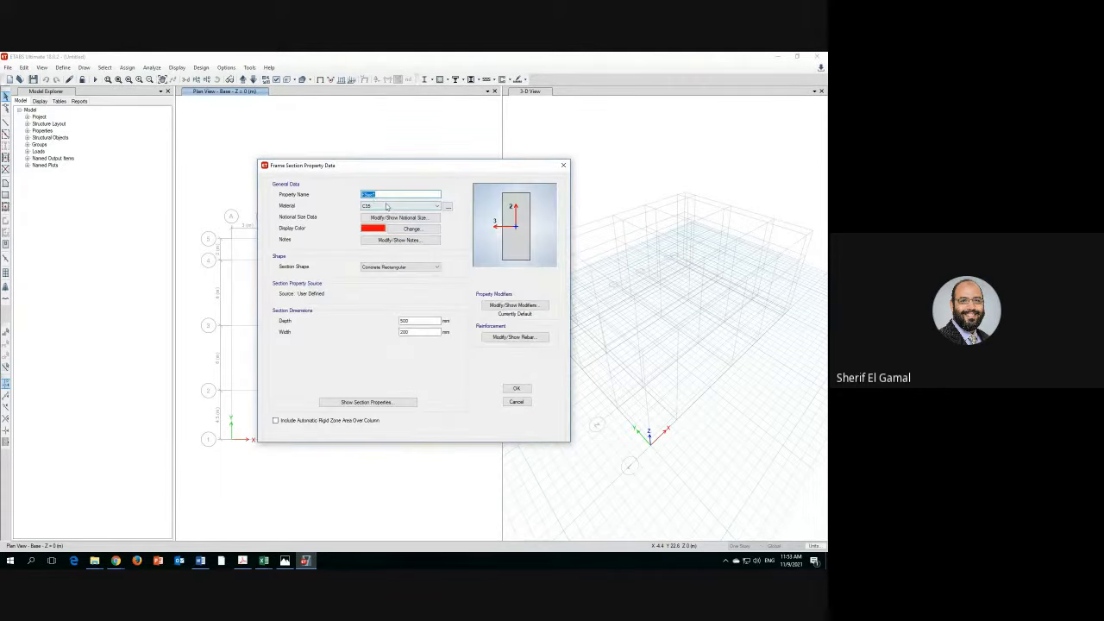
pyautogui.write('B600*200')
pyautogui.doubleClick(401, 321)
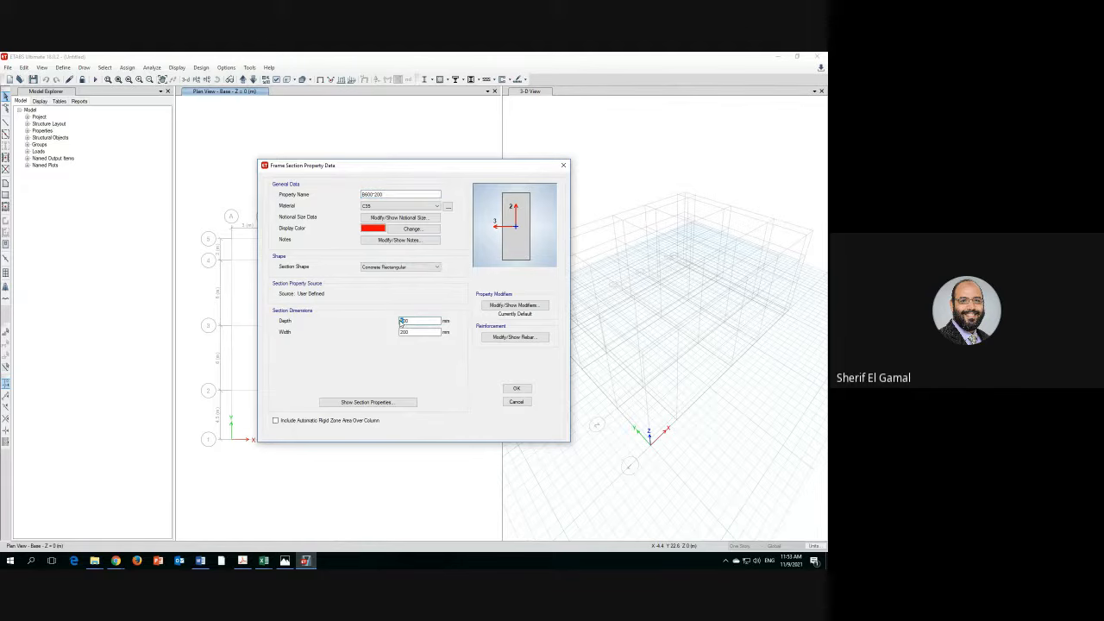
pyautogui.write('600')
pyautogui.click(516, 390)
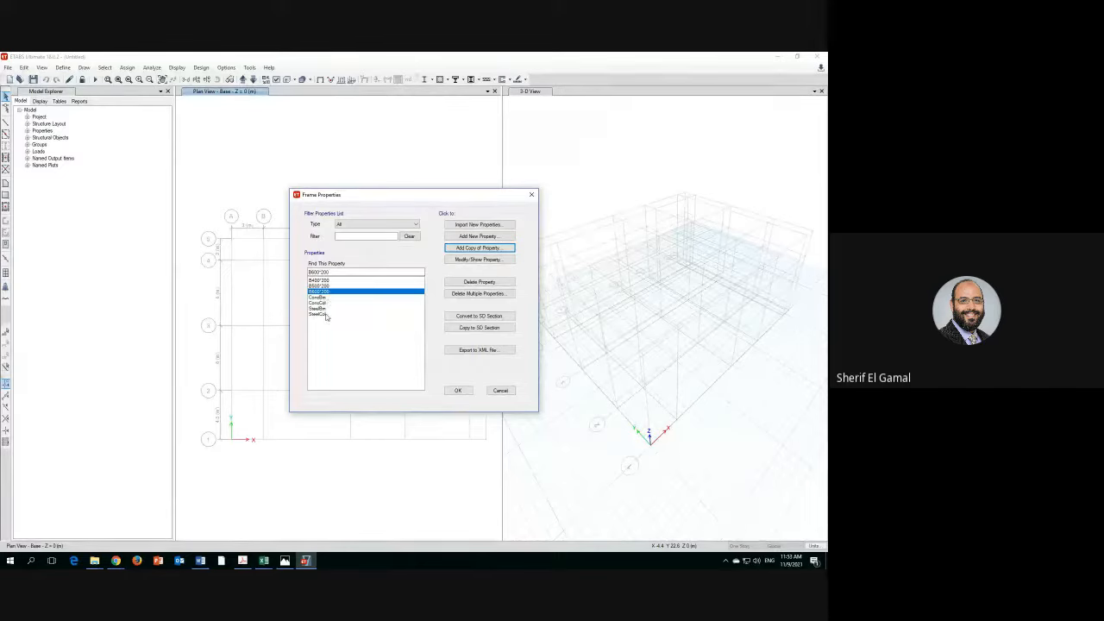
# - Add a copy of the ConcCol section named C400*00 and assign it the C35 material
pyautogui.click(319, 302)
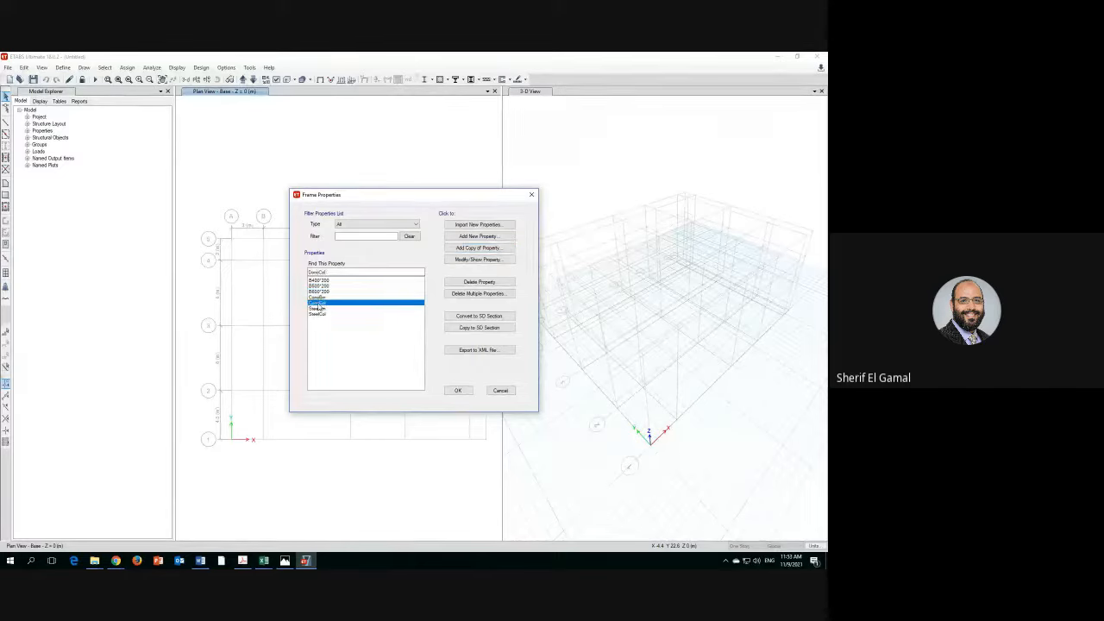
pyautogui.click(475, 248)
pyautogui.click(387, 195)
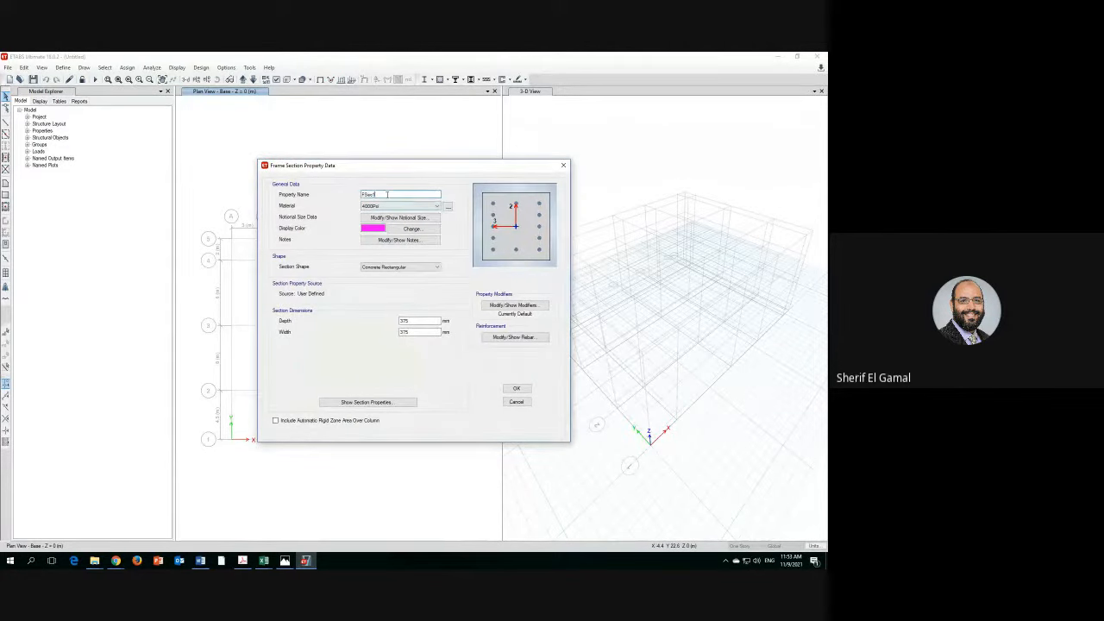
pyautogui.moveTo(387, 195); pyautogui.dragTo(349, 198)
pyautogui.write('C400*400')
pyautogui.click(438, 206)
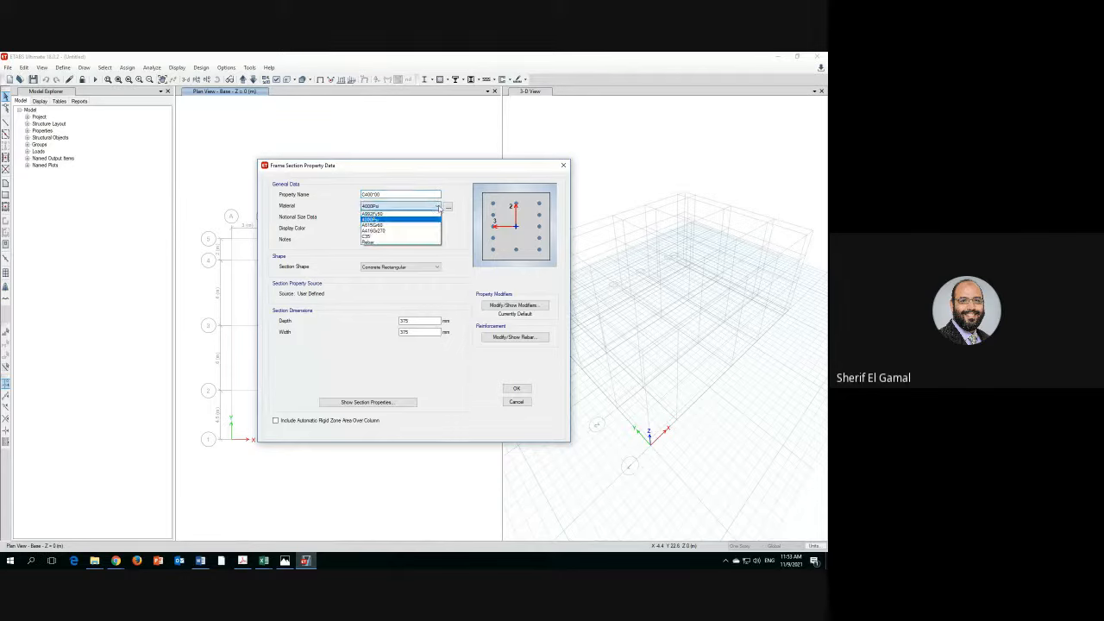
pyautogui.click(367, 236)
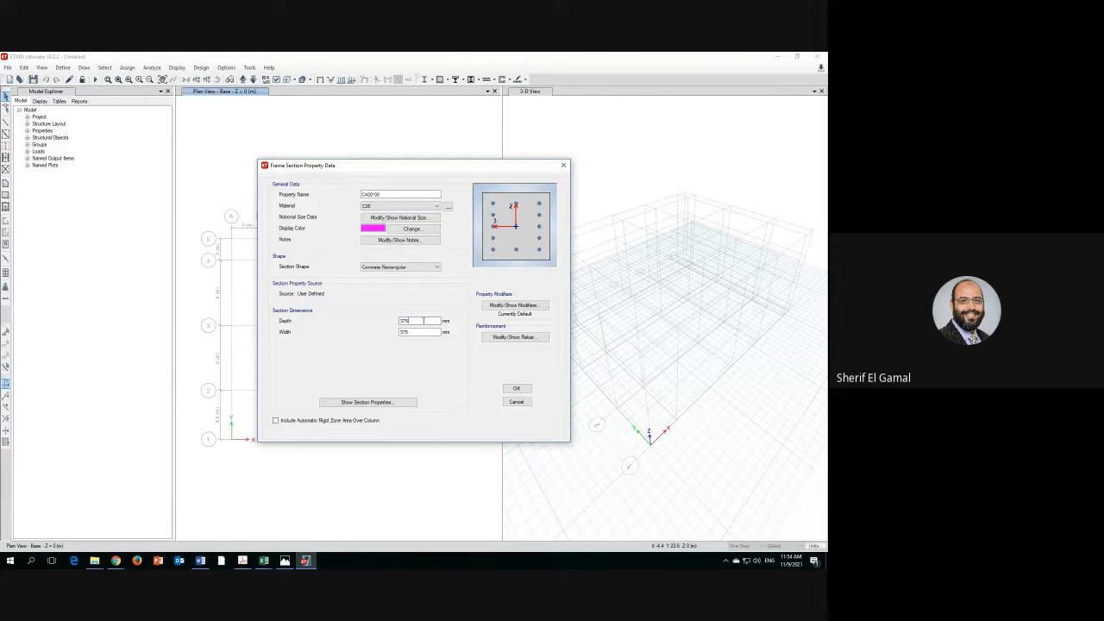
# - Set the C400*00 column section's depth to 400 mm and its width to 200 mm
pyautogui.doubleClick(423, 320)
pyautogui.write('400')
pyautogui.doubleClick(421, 332)
pyautogui.write('4')
pyautogui.click(419, 321)
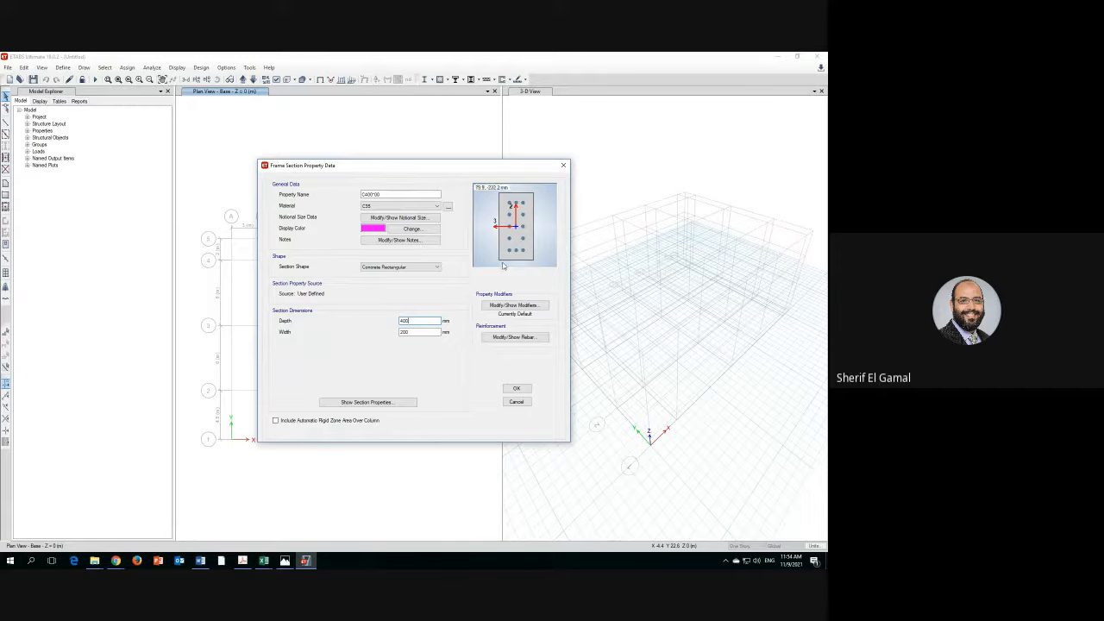
# - Set the column's longitudinal bars to 2 along the 3-dir face and 4 along the 2-dir face in its reinforcement data
pyautogui.click(514, 337)
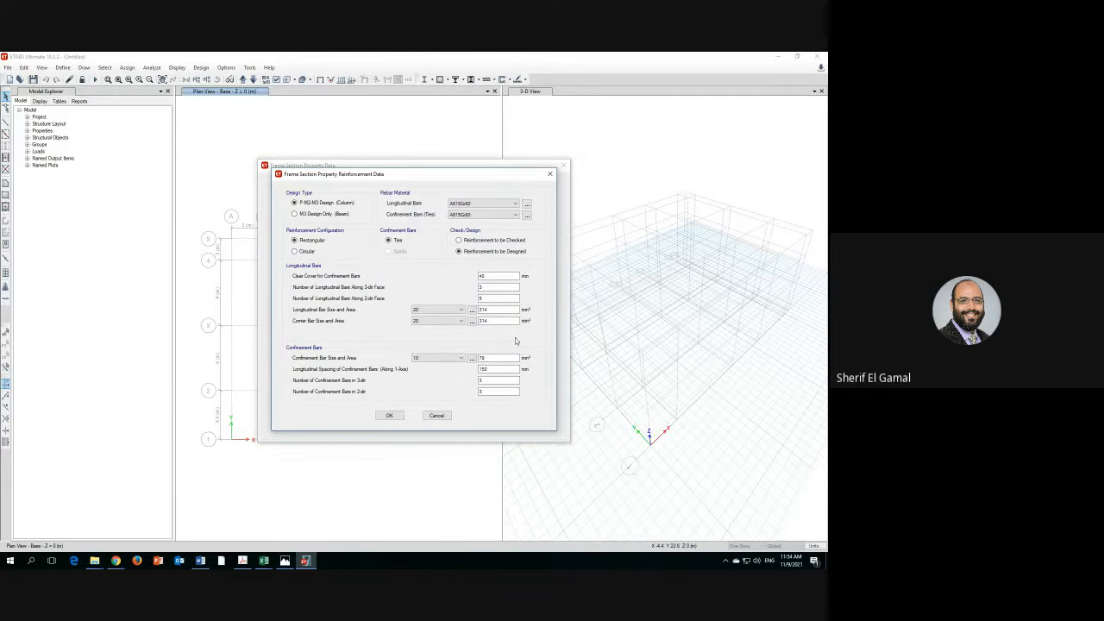
pyautogui.doubleClick(497, 287)
pyautogui.write('4')
pyautogui.doubleClick(480, 299)
pyautogui.write('4')
pyautogui.doubleClick(479, 287)
# - Set both the longitudinal bar size and the corner bar size of the column to 16
pyautogui.click(461, 310)
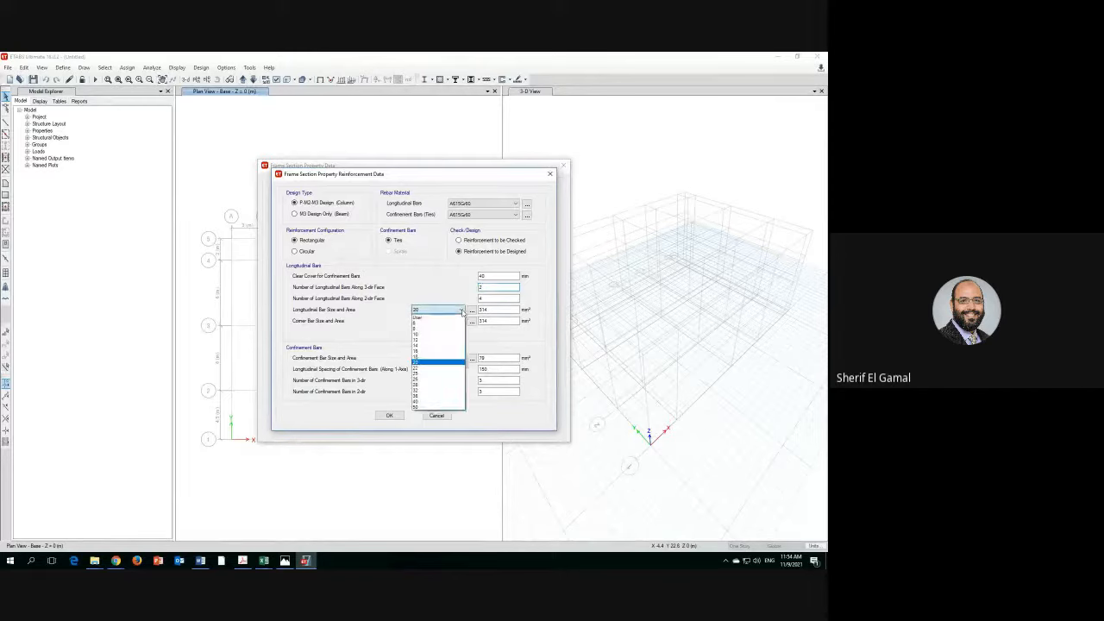
pyautogui.click(438, 350)
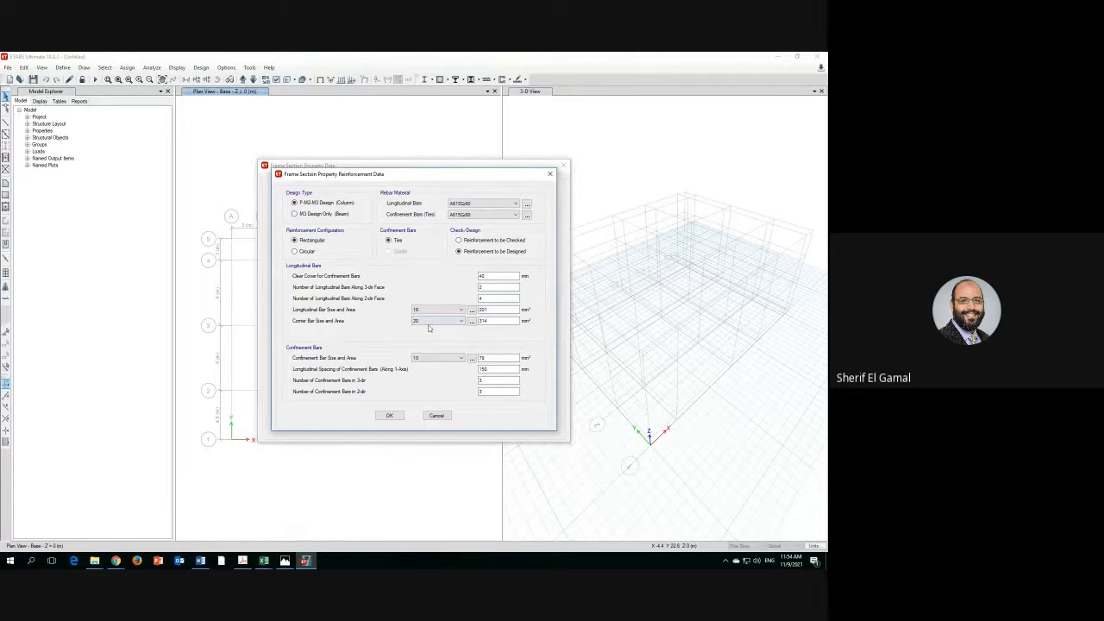
pyautogui.click(462, 321)
pyautogui.click(417, 362)
# - Set the column's confinement bar size to 8 and the longitudinal spacing of the confinement bars to 200 mm
pyautogui.click(460, 358)
pyautogui.click(425, 377)
pyautogui.doubleClick(498, 369)
pyautogui.write('200')
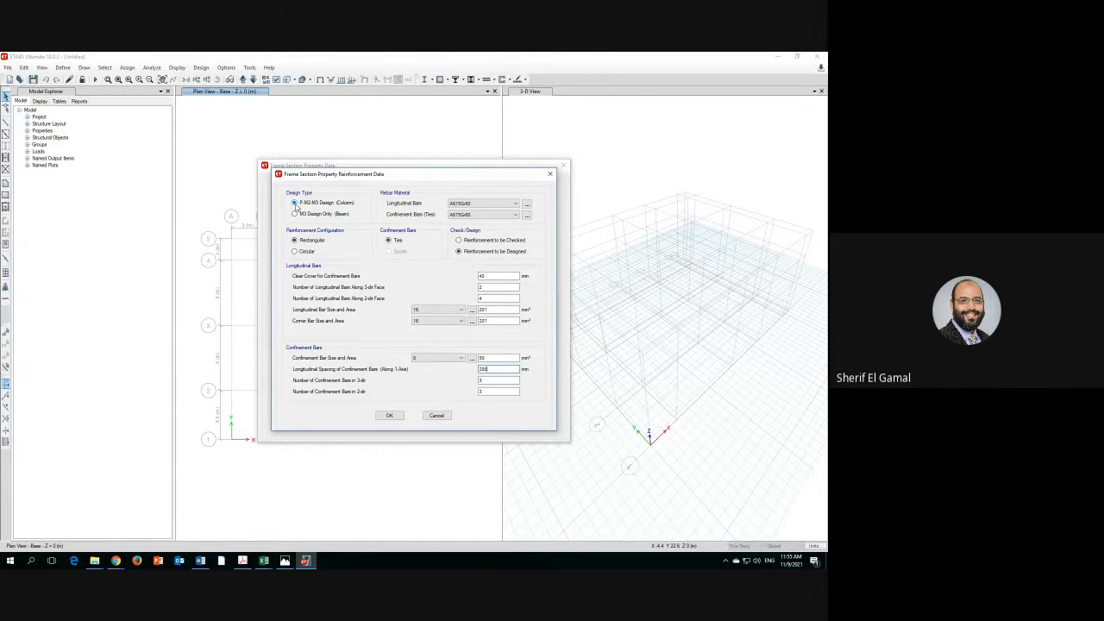
# - Assign the Rebar material to the longitudinal and confinement bars of C400*00, and save the column section
pyautogui.click(515, 204)
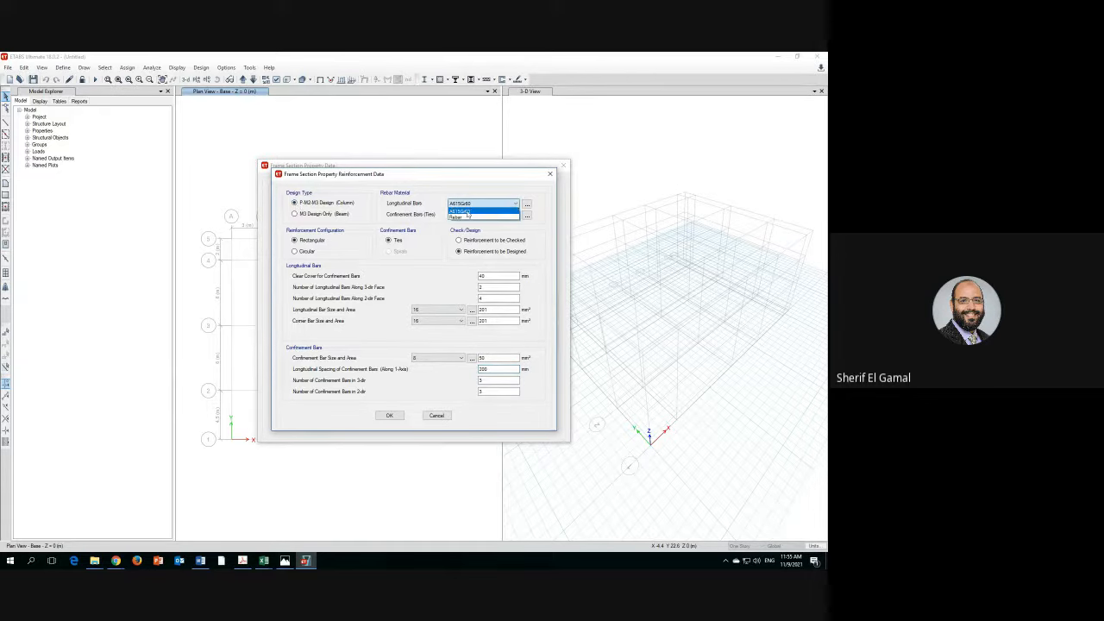
pyautogui.click(458, 218)
pyautogui.click(516, 215)
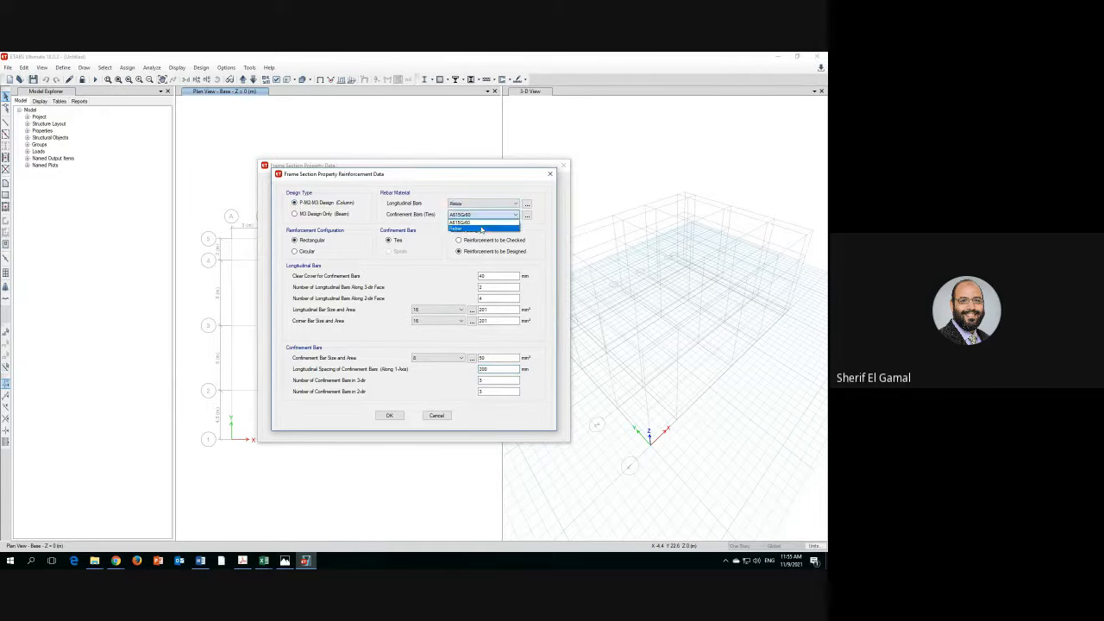
pyautogui.click(461, 228)
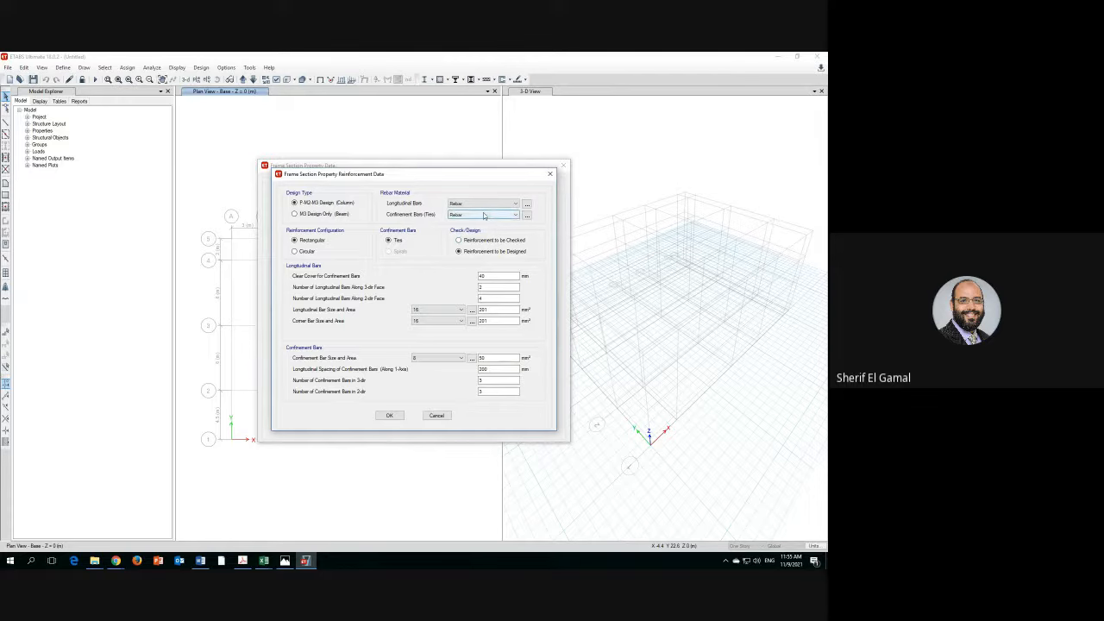
pyautogui.click(390, 418)
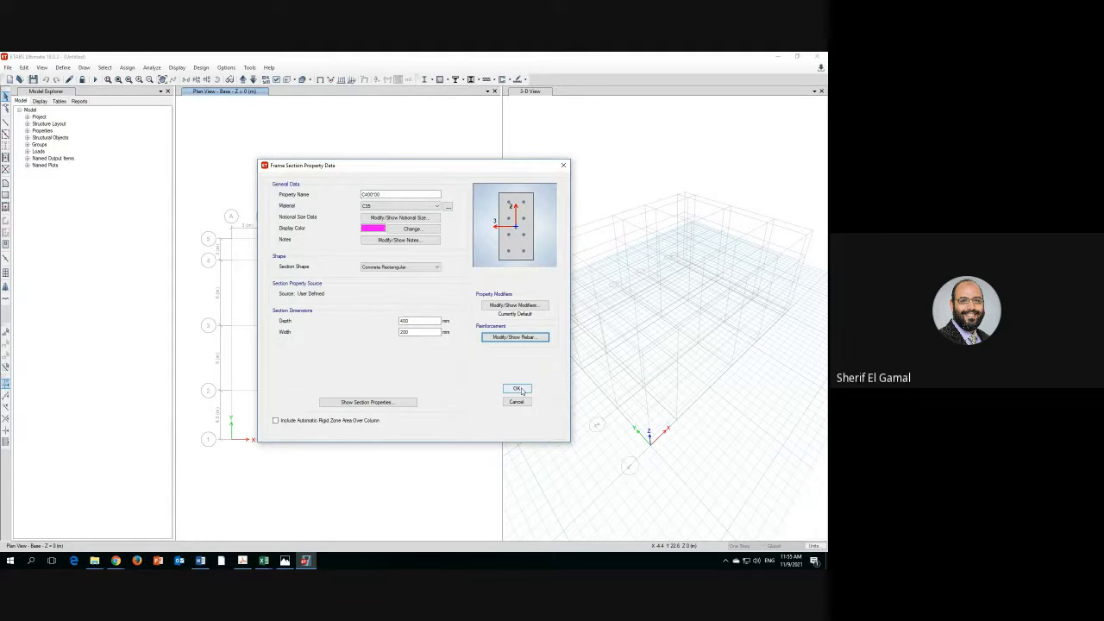
pyautogui.click(517, 389)
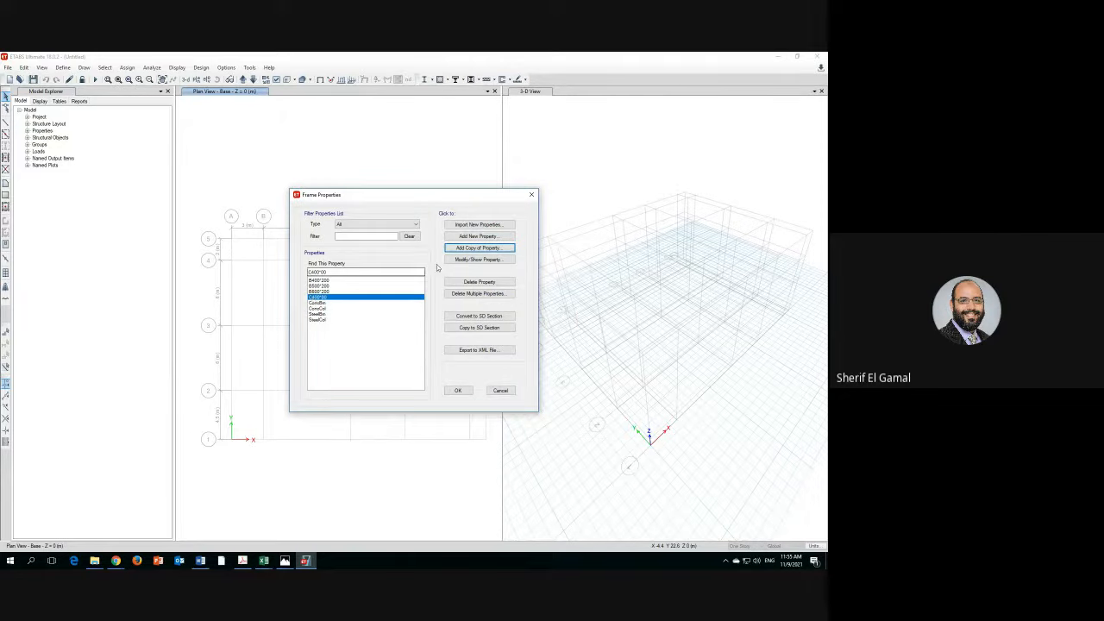
# - Add a copy of the C400*00 section named C500*200 and set its depth to 500 mm
pyautogui.click(480, 247)
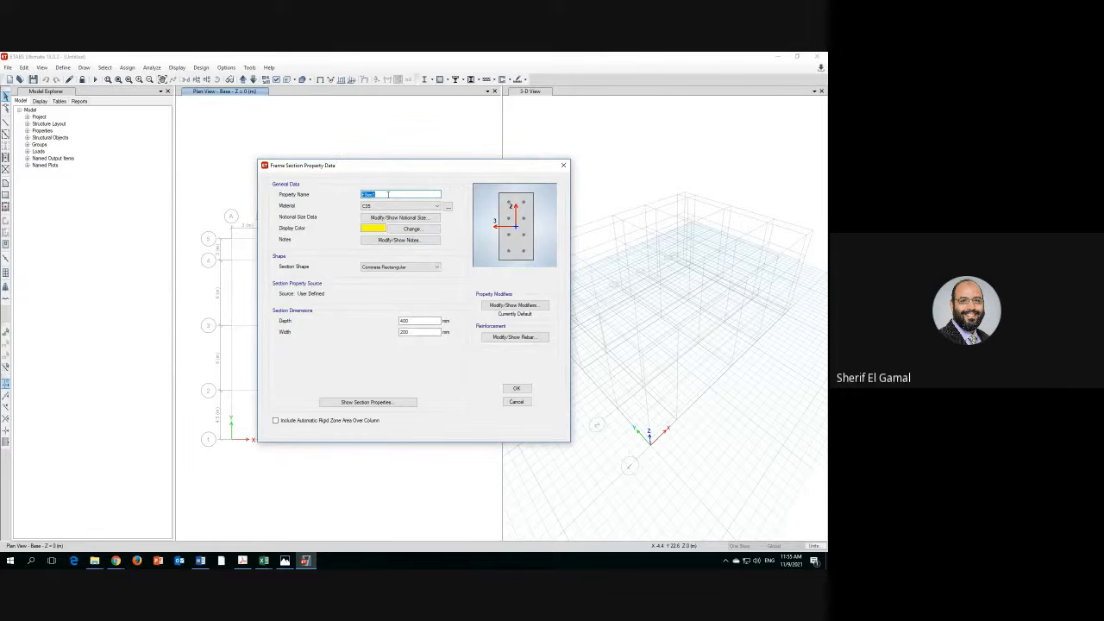
pyautogui.write('C400*200')
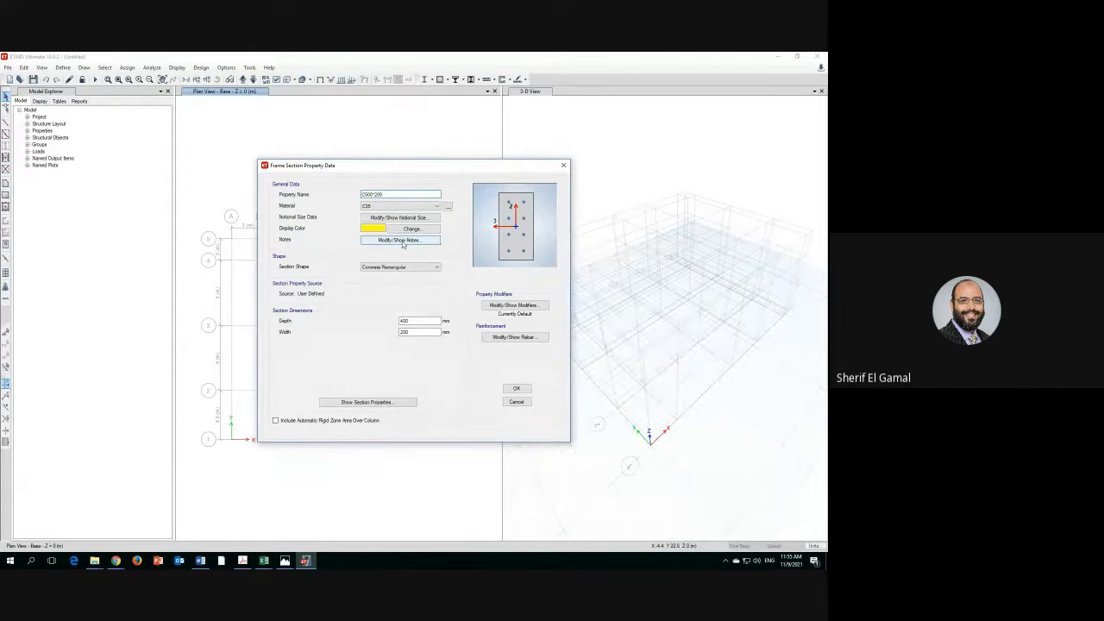
pyautogui.click(402, 321)
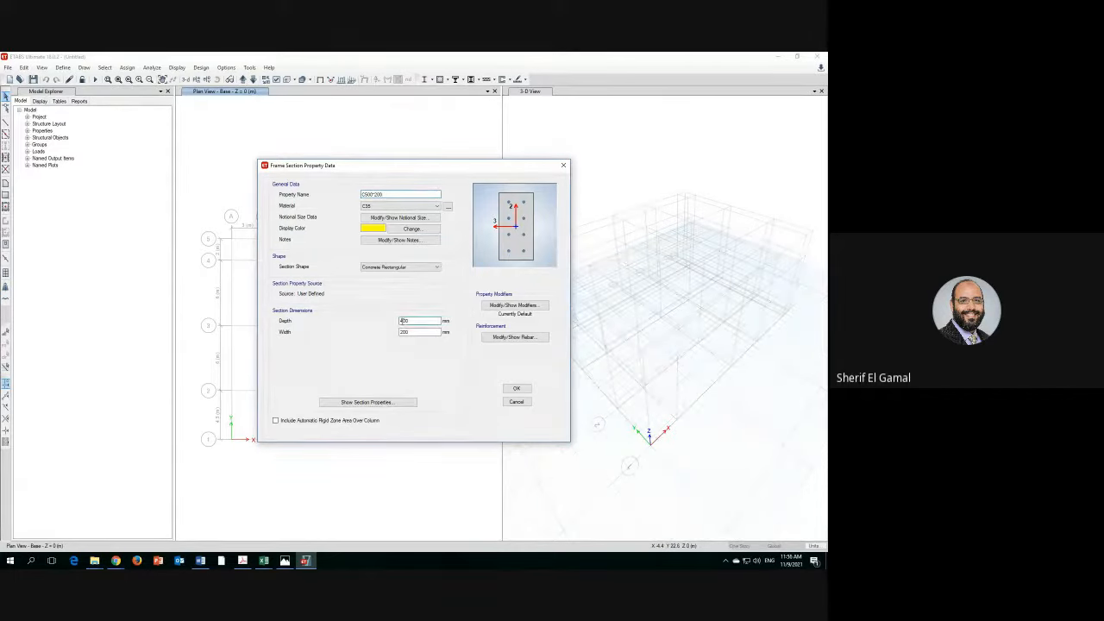
# - Set the longitudinal bars along the 2-dir face of C500*200 to 5, and save the column section
pyautogui.click(514, 336)
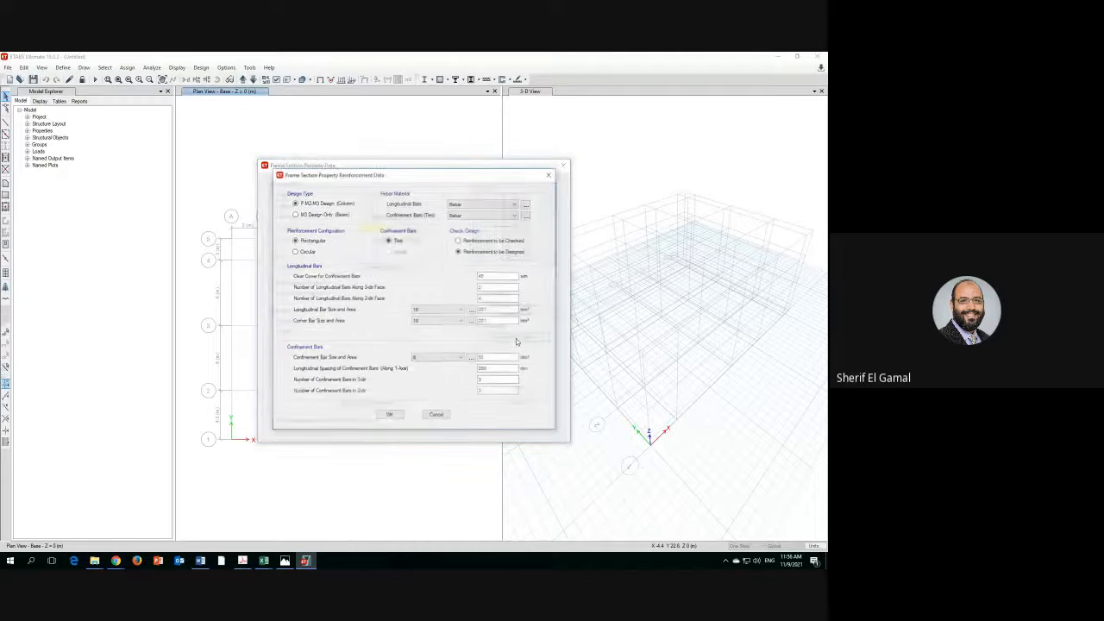
pyautogui.doubleClick(481, 299)
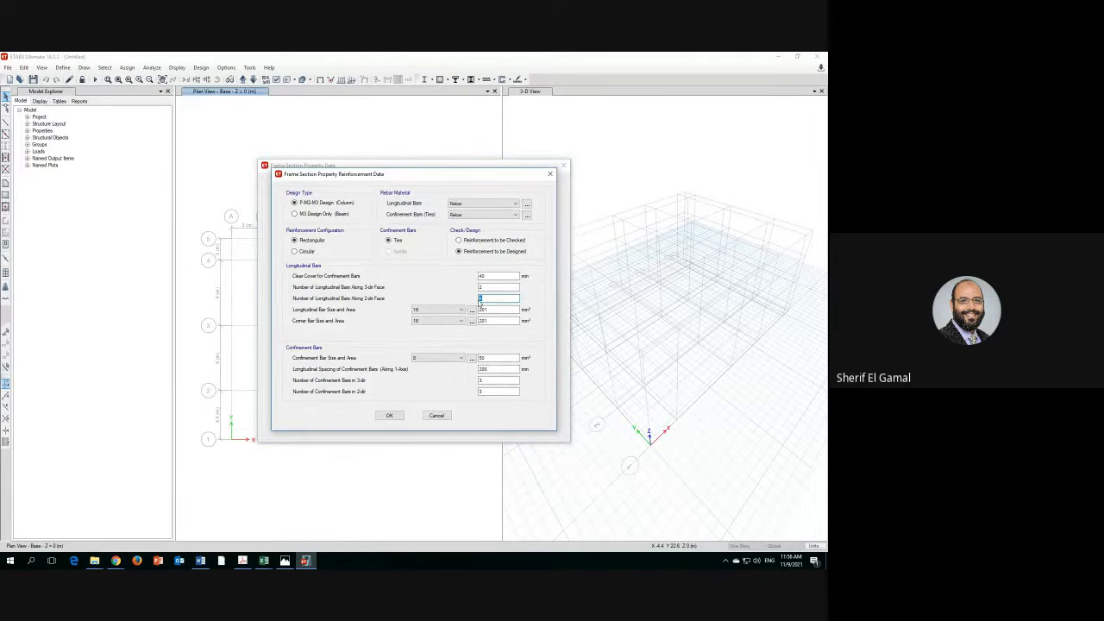
pyautogui.write('5')
pyautogui.click(388, 415)
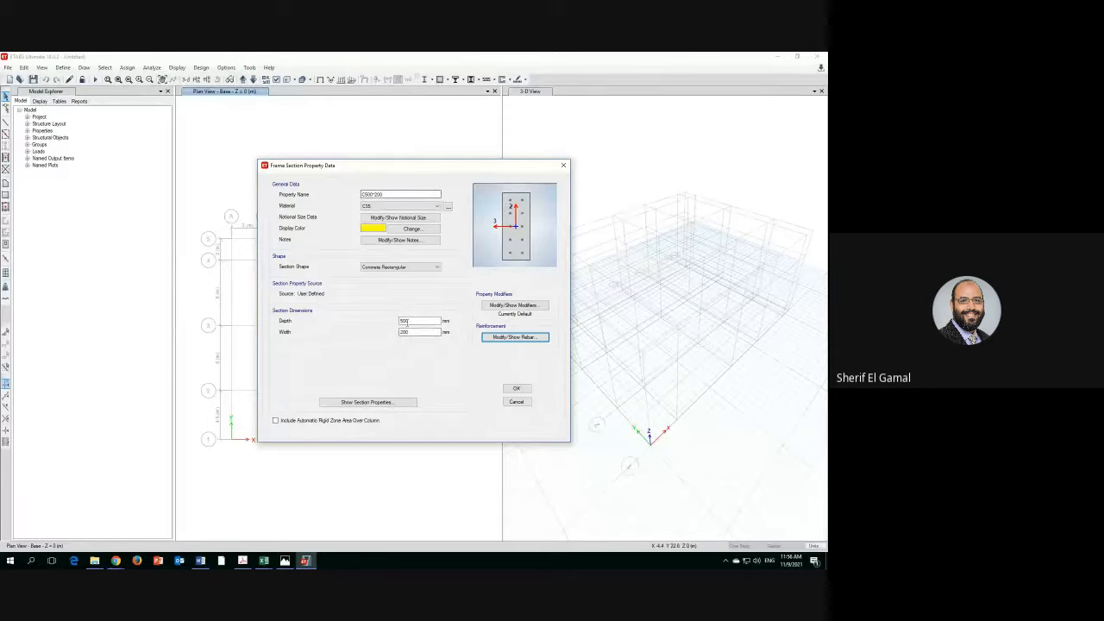
pyautogui.click(515, 388)
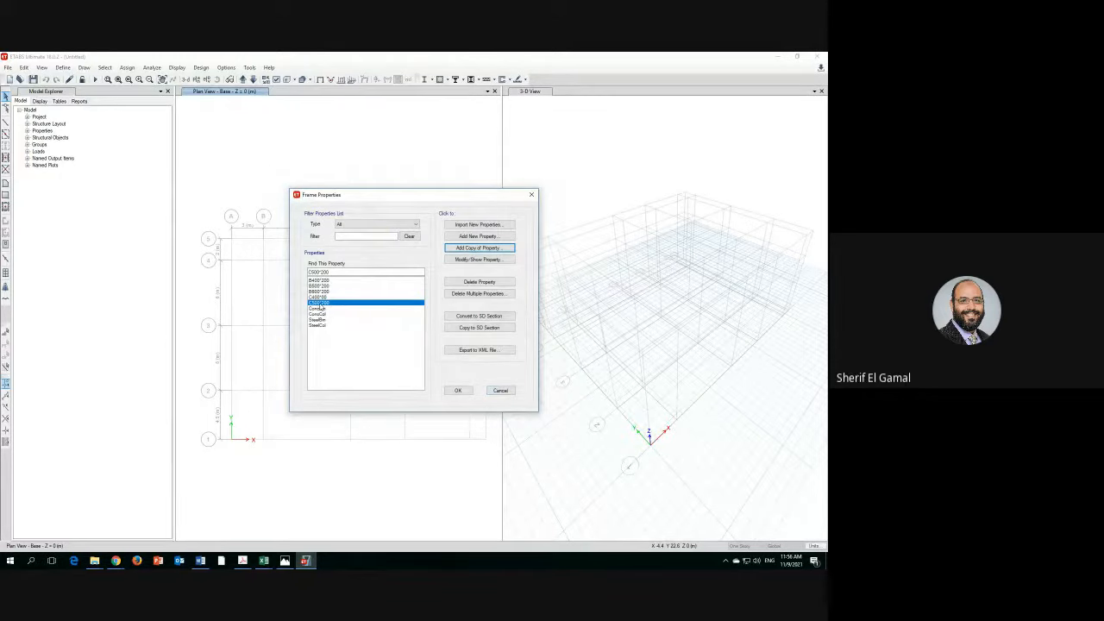
# - Add a 600 mm deep copy of the C500*200 section named C600*200 with 6 longitudinal bars along the 2-dir face
pyautogui.click(469, 248)
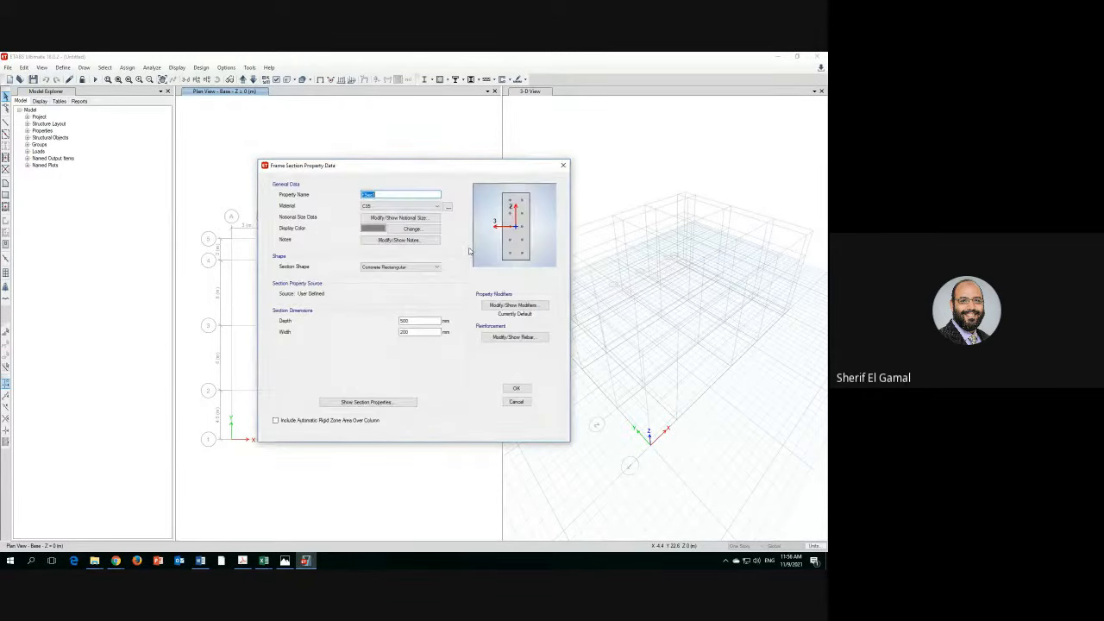
pyautogui.write('C600*200')
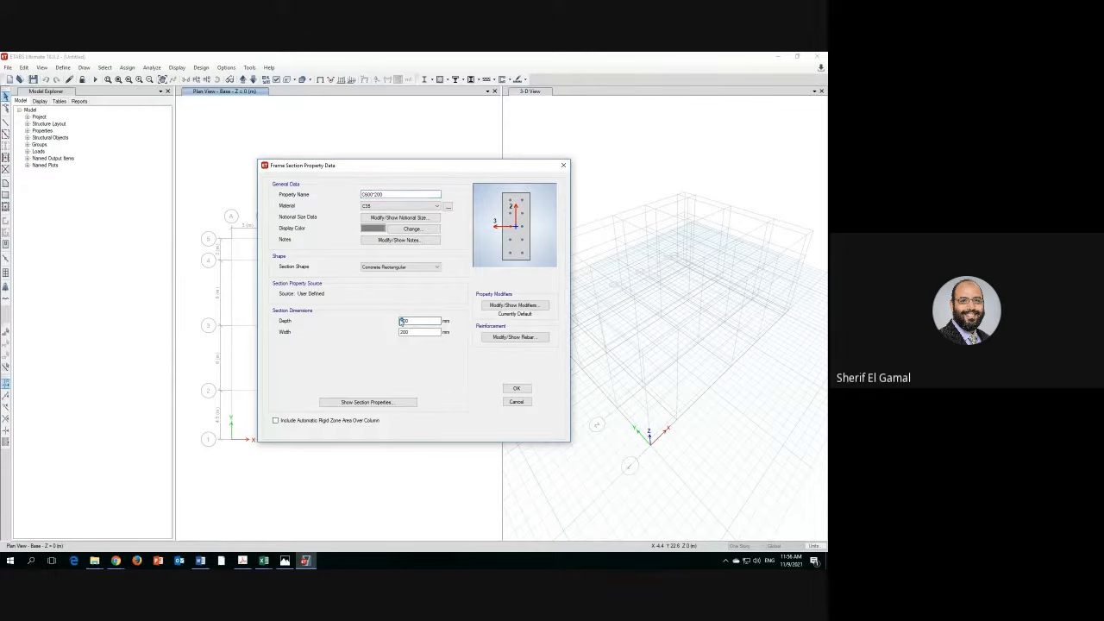
pyautogui.click(509, 337)
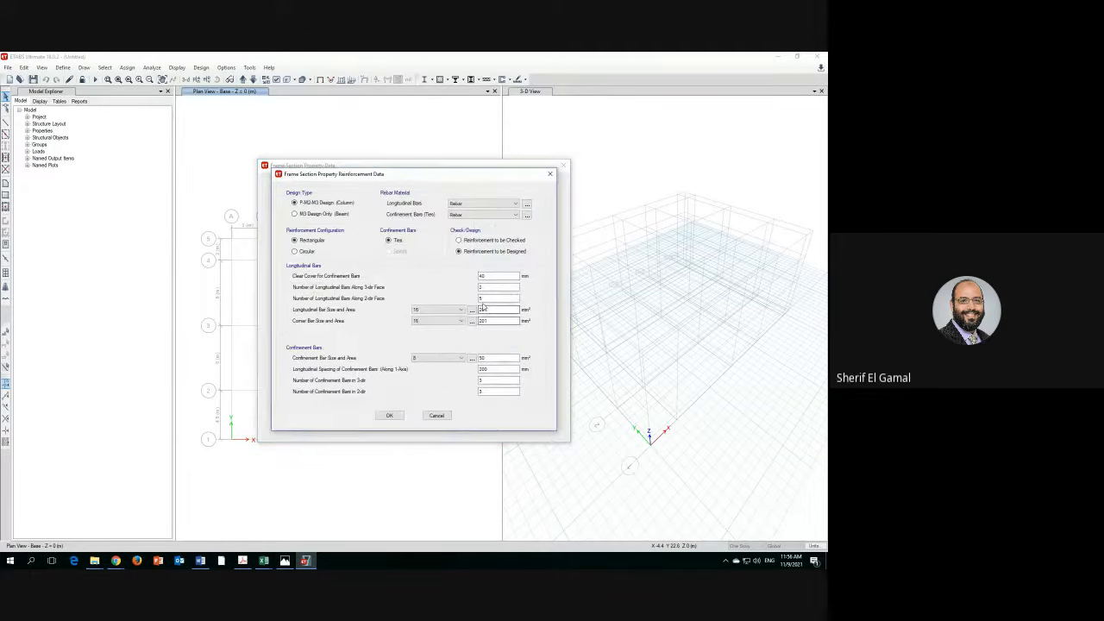
pyautogui.doubleClick(485, 299)
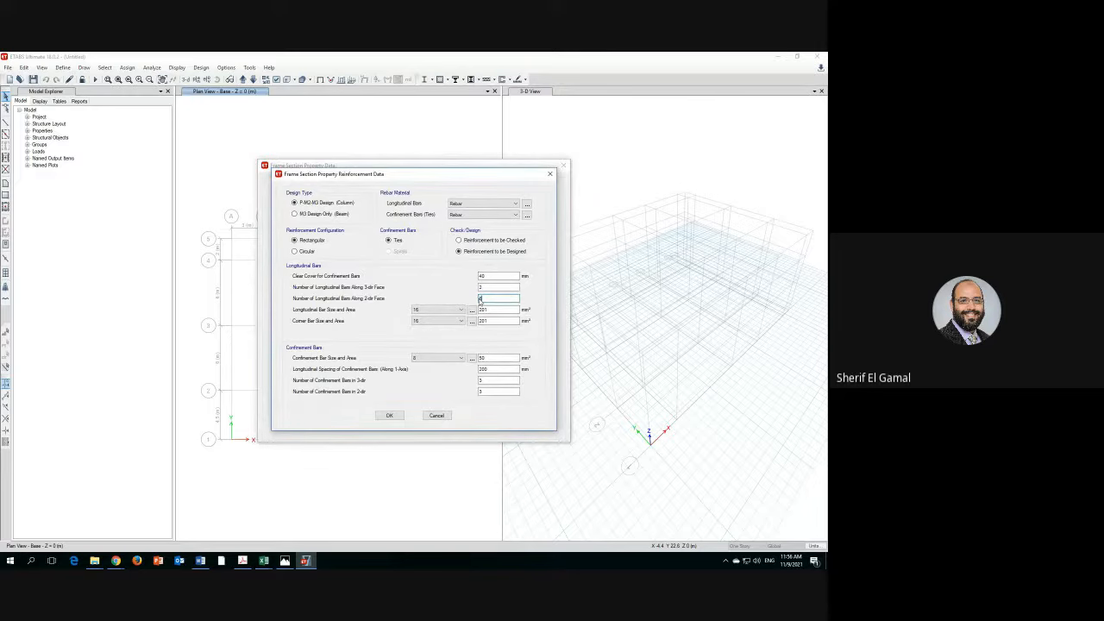
pyautogui.write('4')
pyautogui.click(389, 415)
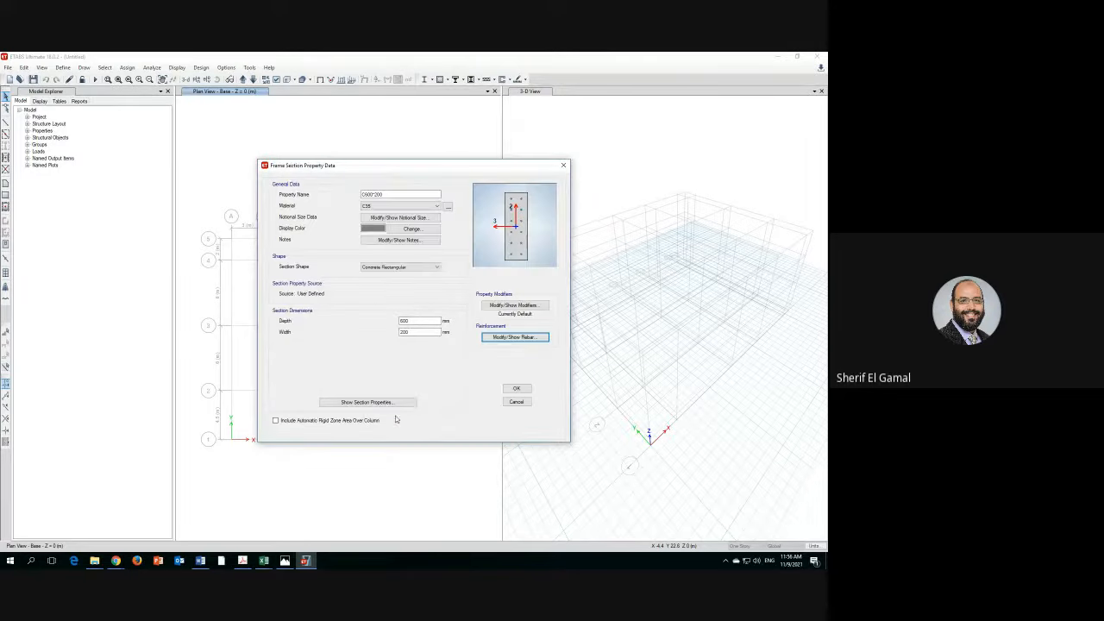
pyautogui.click(515, 388)
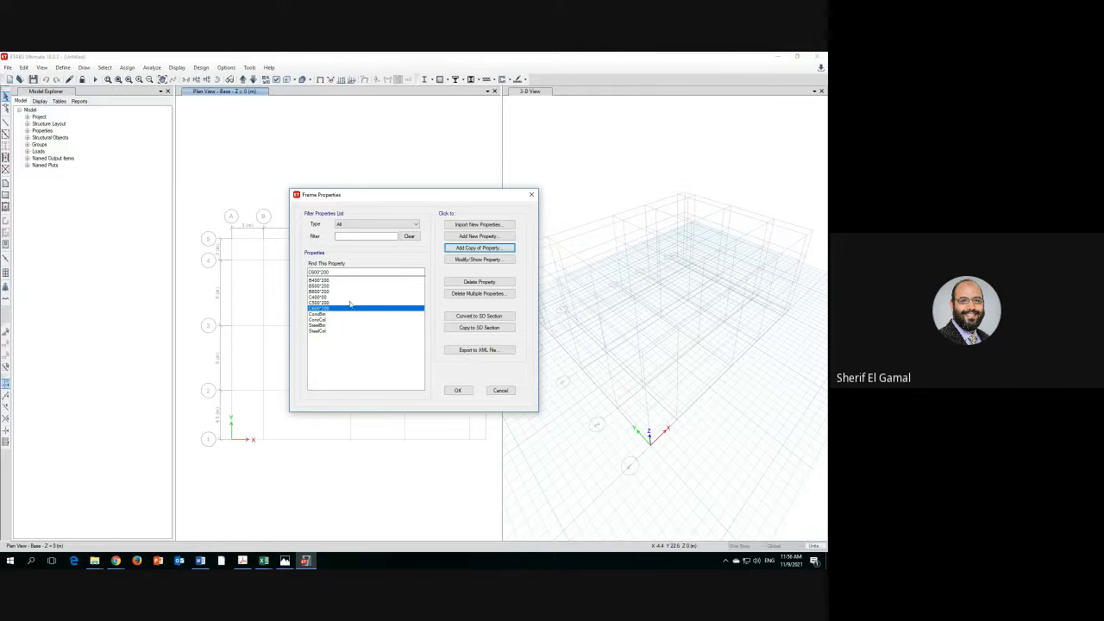
# - Rename the C400*00 column section as C400*200
pyautogui.click(319, 296)
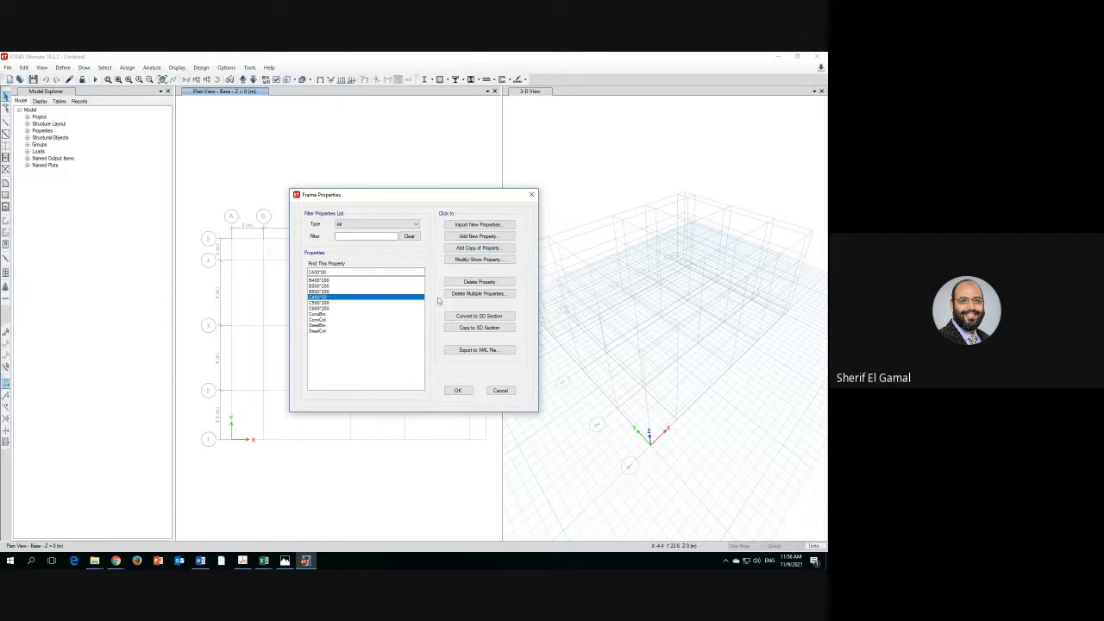
pyautogui.click(470, 259)
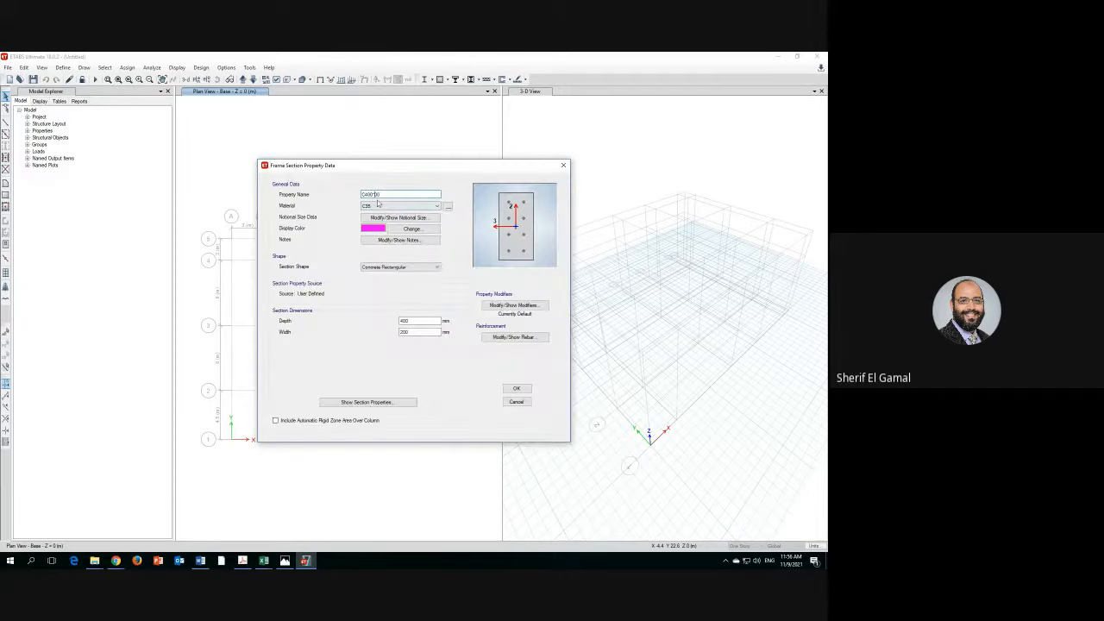
pyautogui.click(515, 388)
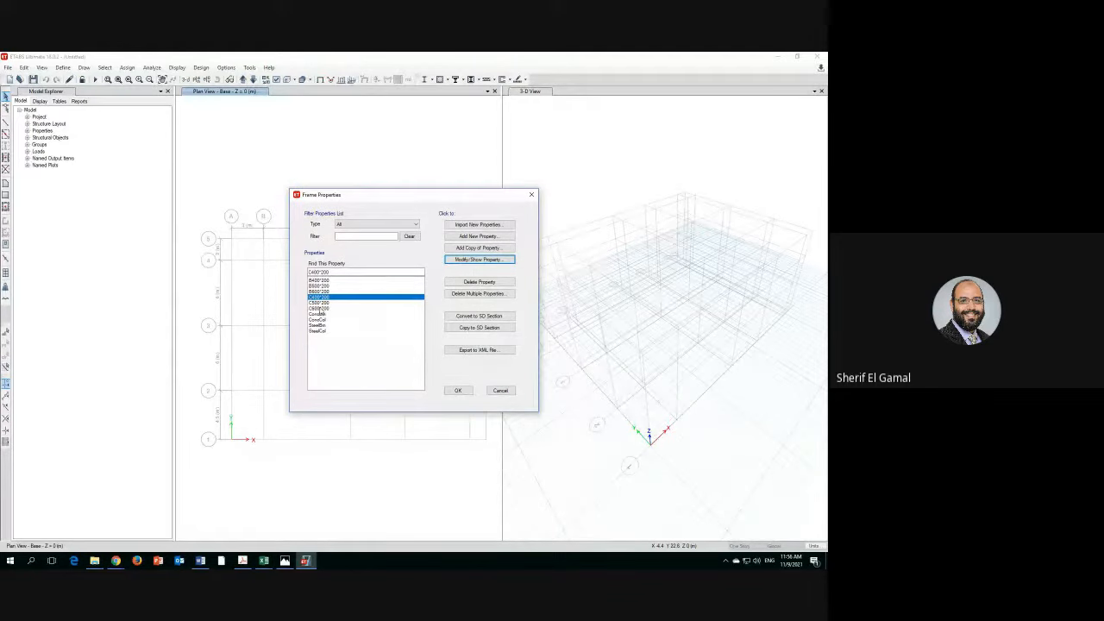
# - Add a copy of the C600*200 section named C200*600, with a depth of 200 mm and a width of 600 mm
pyautogui.click(321, 309)
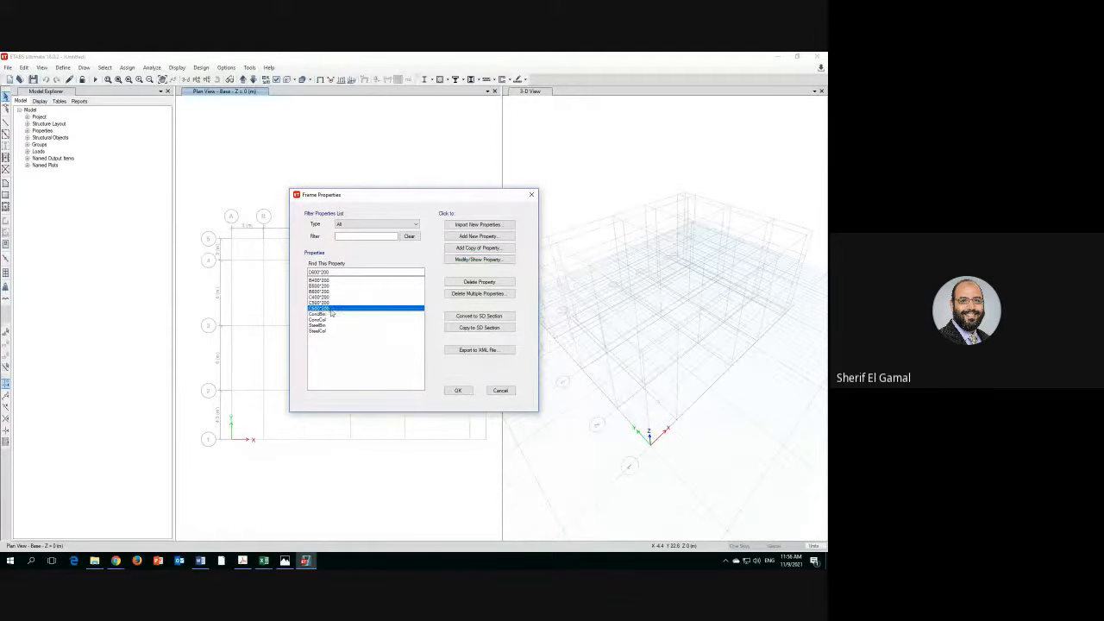
pyautogui.click(475, 259)
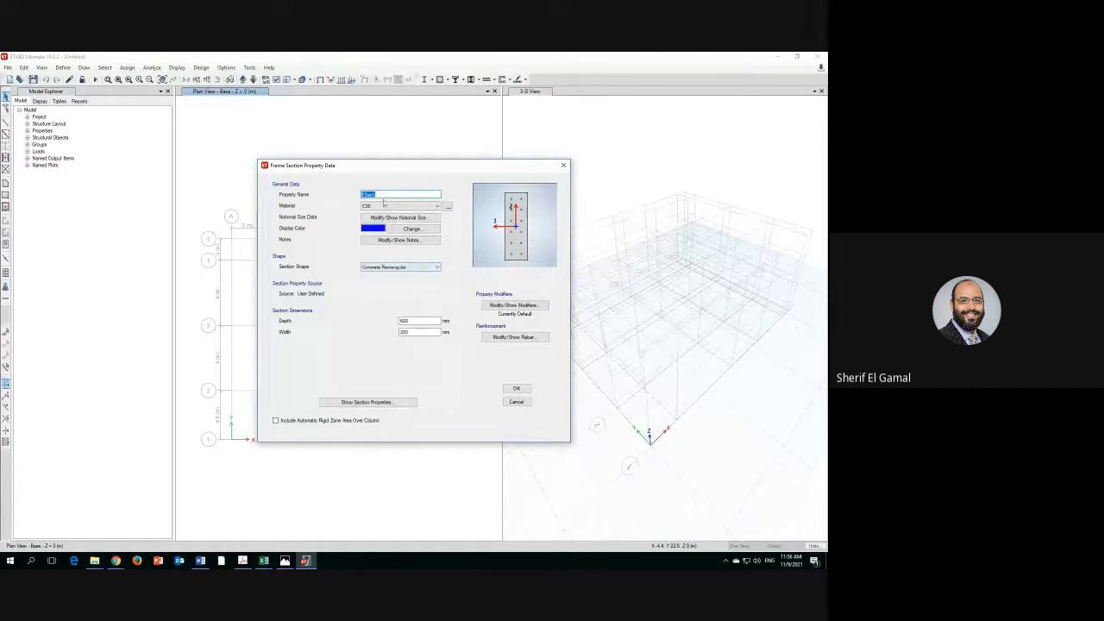
pyautogui.write('C')
pyautogui.click(412, 320)
pyautogui.moveTo(412, 319); pyautogui.dragTo(392, 323)
pyautogui.write('200')
pyautogui.press('Tab')
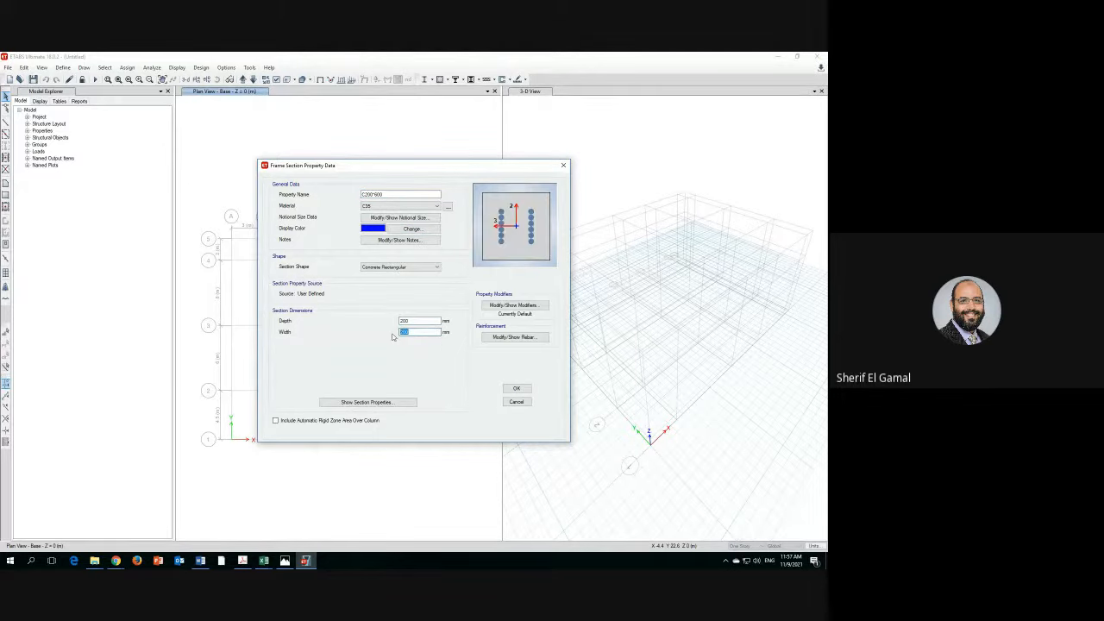
pyautogui.write('60')
pyautogui.click(425, 321)
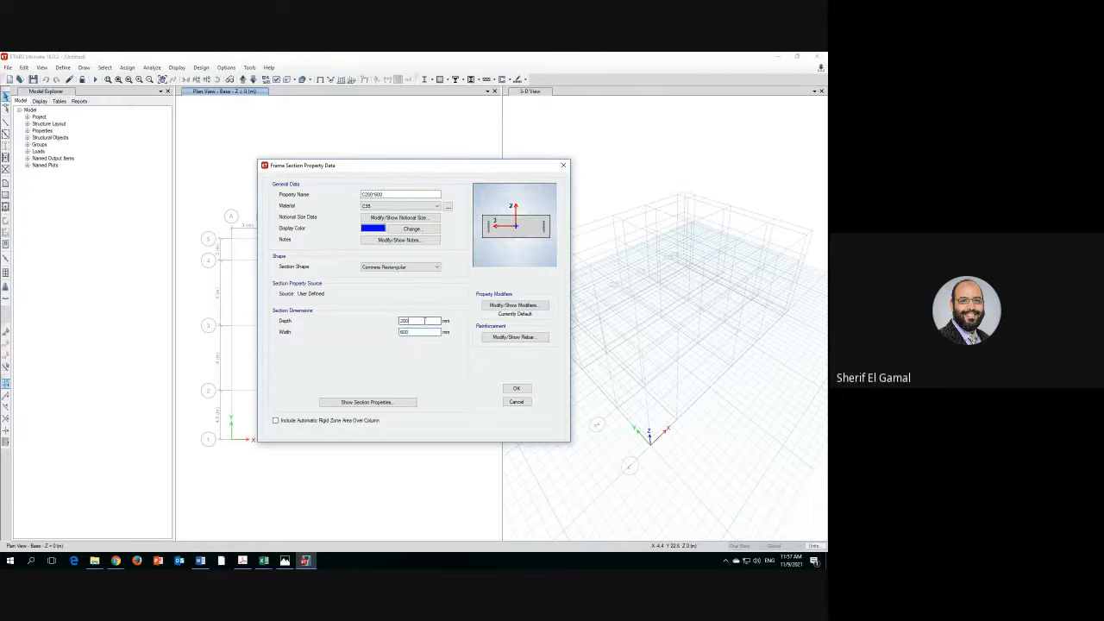
# - Set the longitudinal bars of C200*600 to 6 along the 3-dir face and 2 along the 2-dir face, and save the frame sections
pyautogui.click(508, 338)
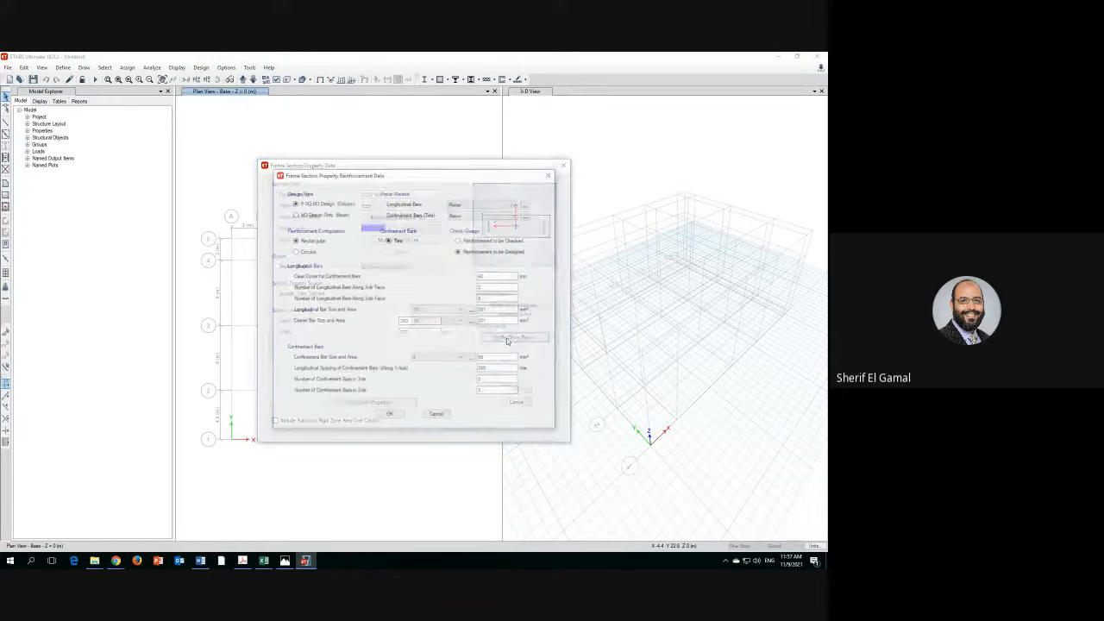
pyautogui.moveTo(486, 287); pyautogui.dragTo(477, 286)
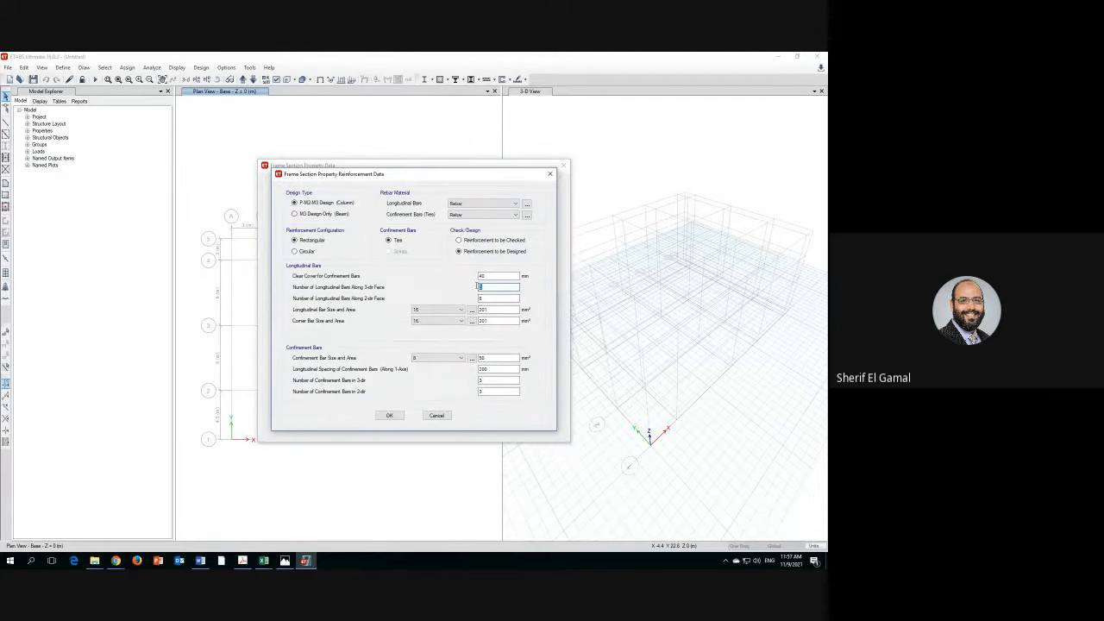
pyautogui.write('6')
pyautogui.press('Tab')
pyautogui.write('2')
pyautogui.click(389, 415)
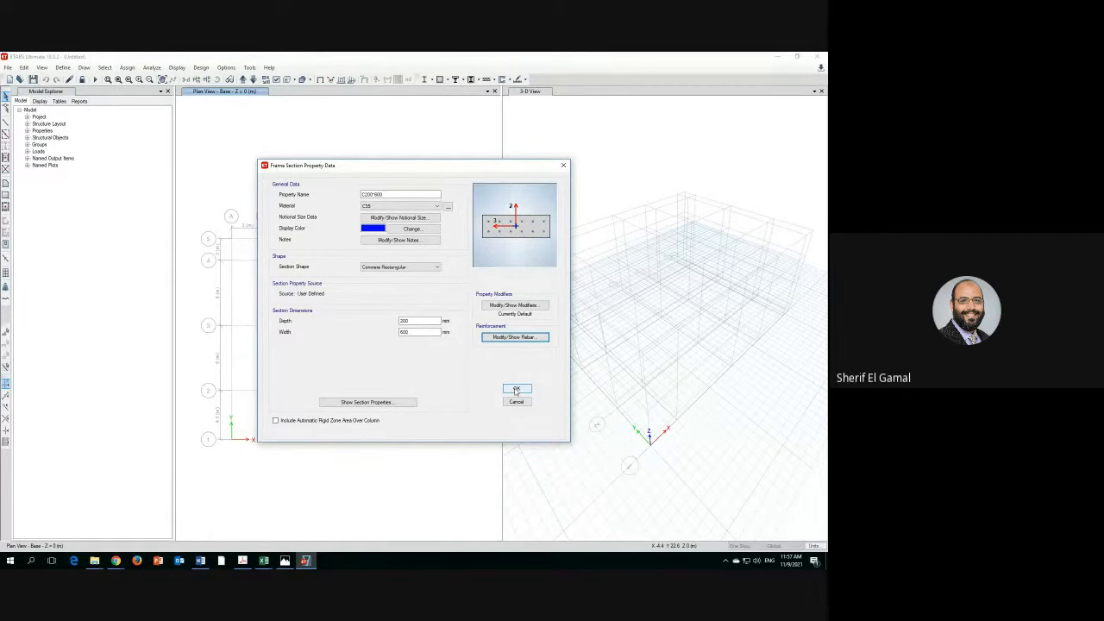
pyautogui.click(516, 390)
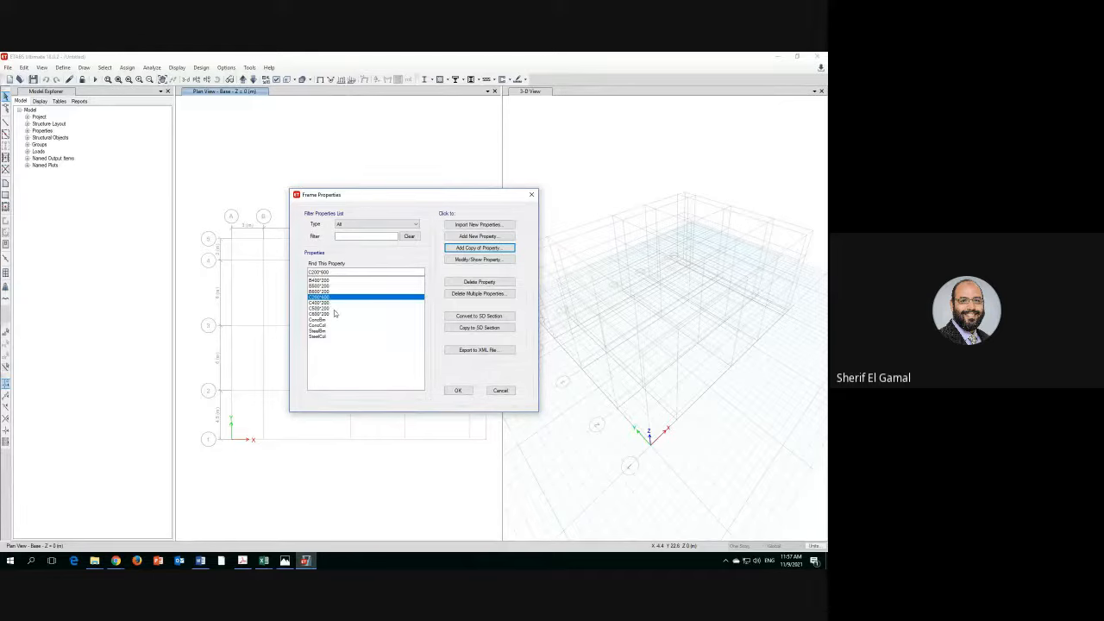
pyautogui.click(459, 391)
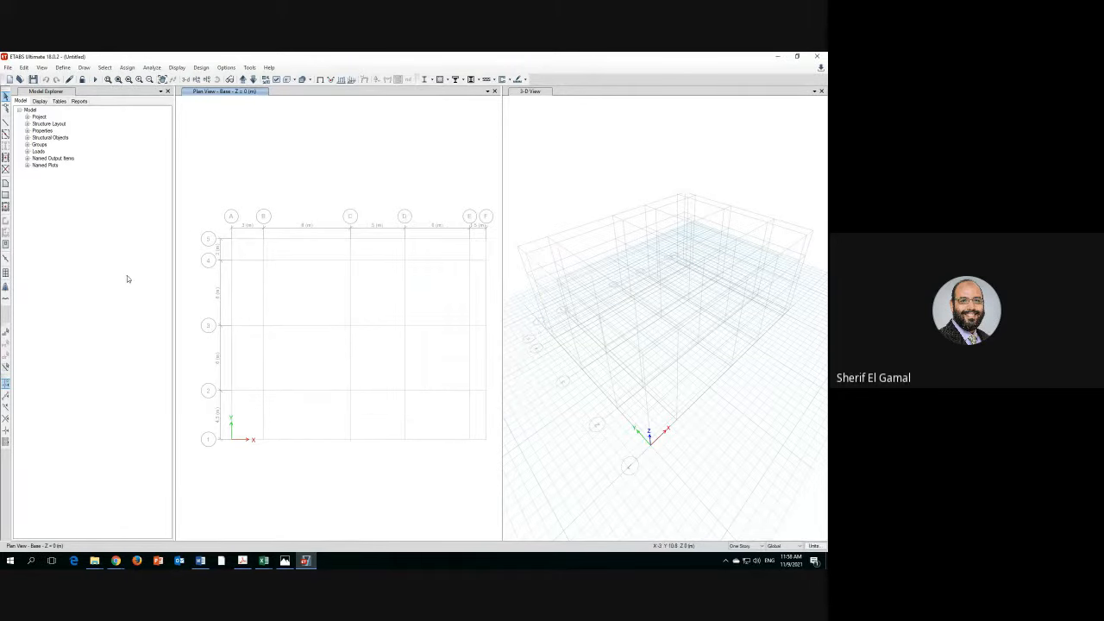
# - Add a copy of the Slab1 slab property named S150
pyautogui.click(65, 68)
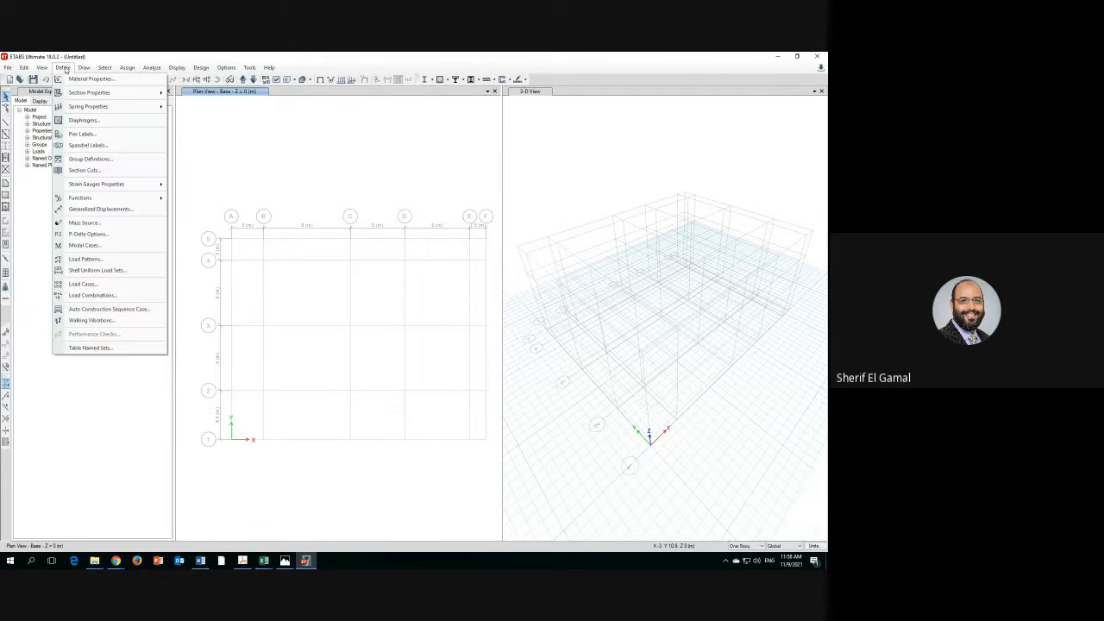
pyautogui.moveTo(89, 95)
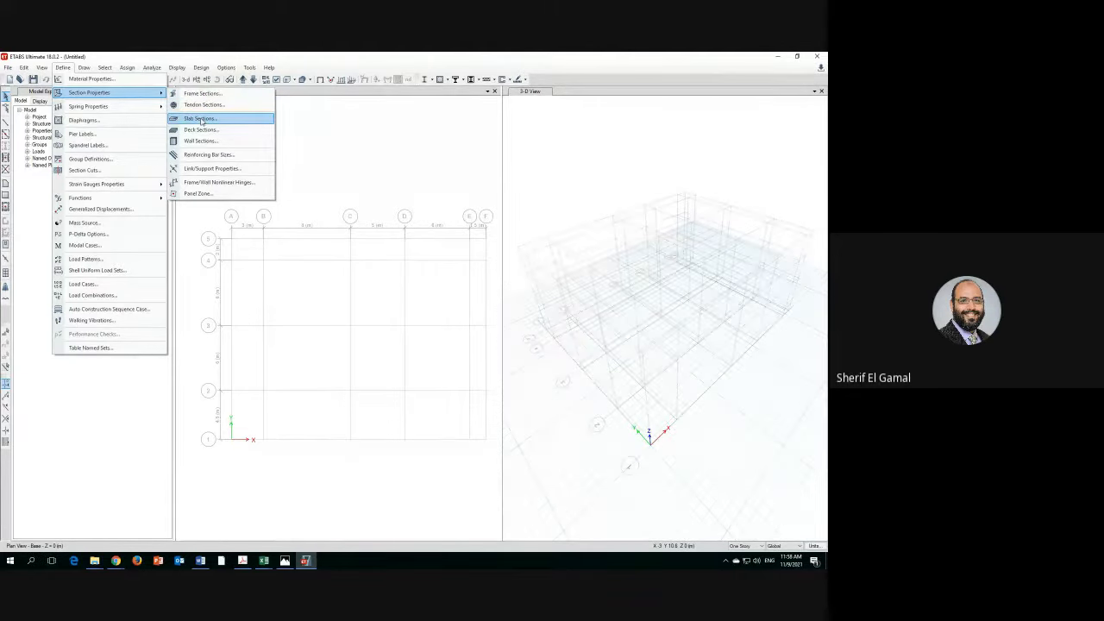
pyautogui.click(201, 119)
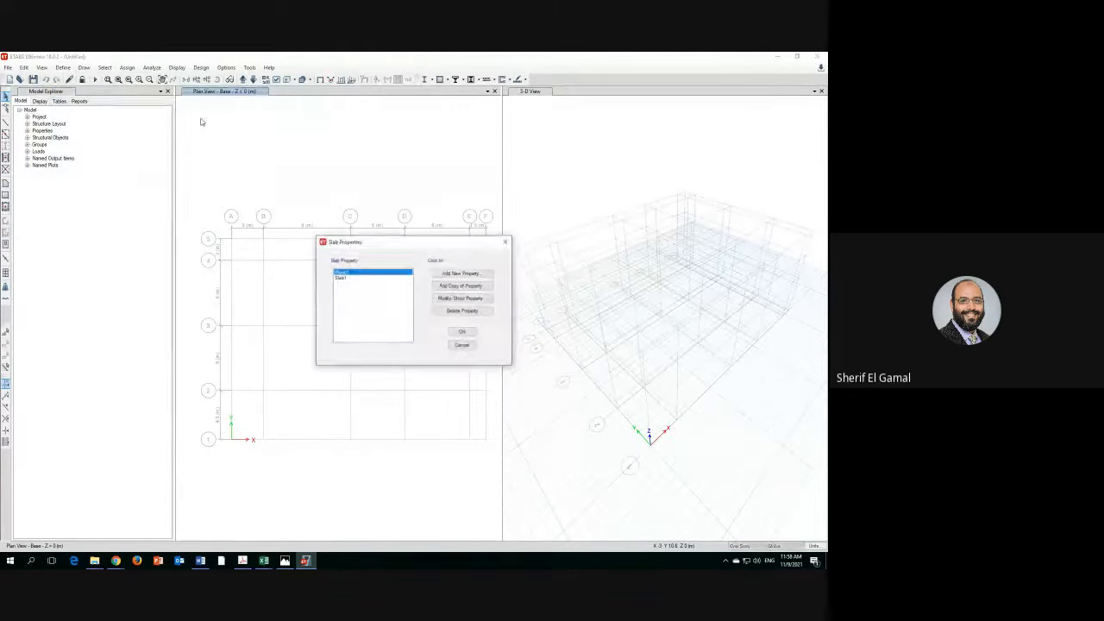
pyautogui.click(340, 279)
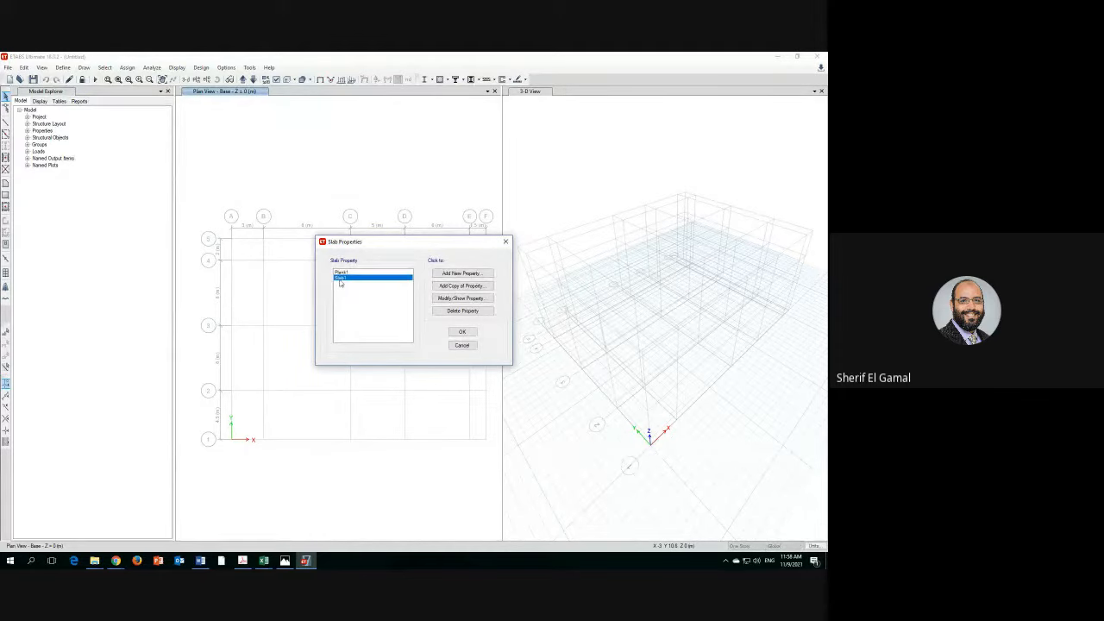
pyautogui.click(470, 287)
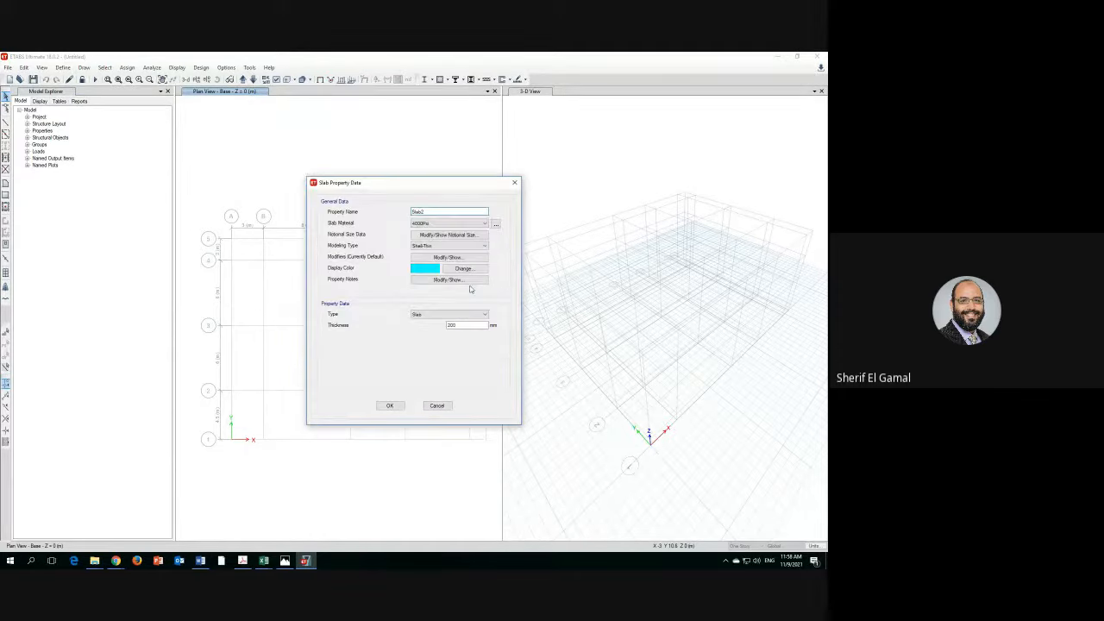
pyautogui.moveTo(430, 212); pyautogui.dragTo(411, 213)
pyautogui.write('S')
pyautogui.moveTo(423, 211); pyautogui.dragTo(415, 212)
pyautogui.press('Delete')
# - Assign the C35 material and a 150 mm thickness to slab S150, and save the slab property
pyautogui.click(485, 224)
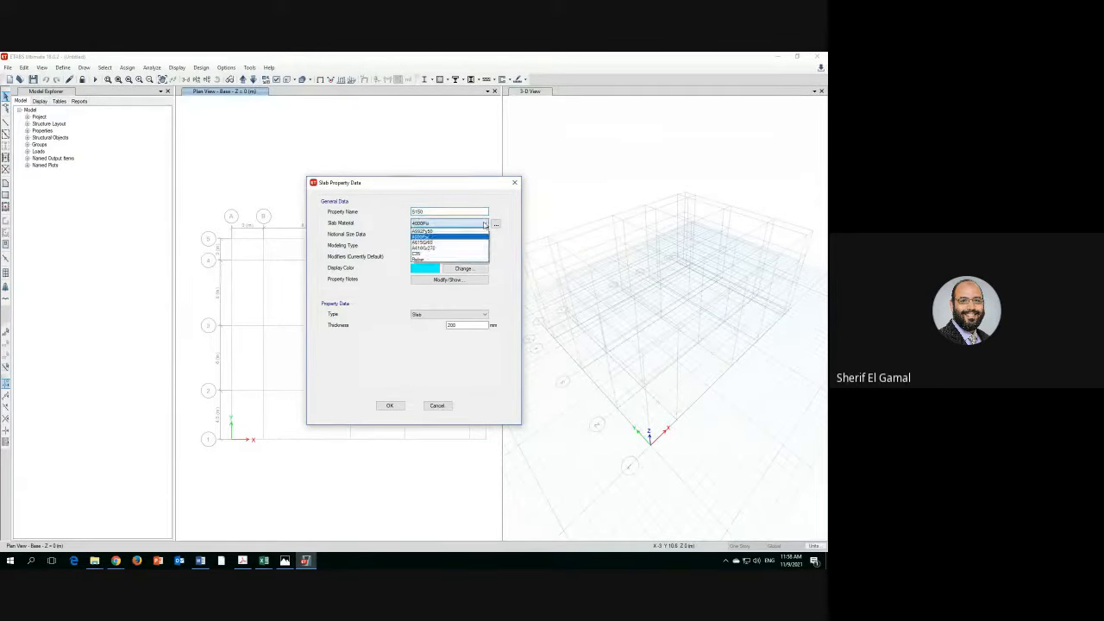
pyautogui.click(426, 253)
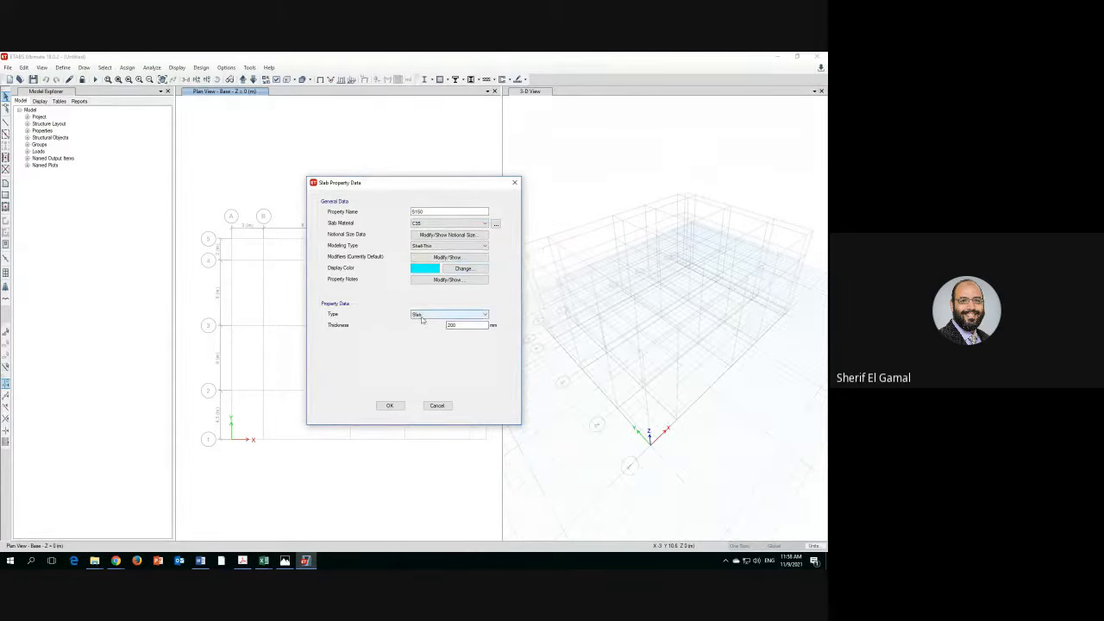
pyautogui.moveTo(462, 328); pyautogui.dragTo(446, 332)
pyautogui.write('150')
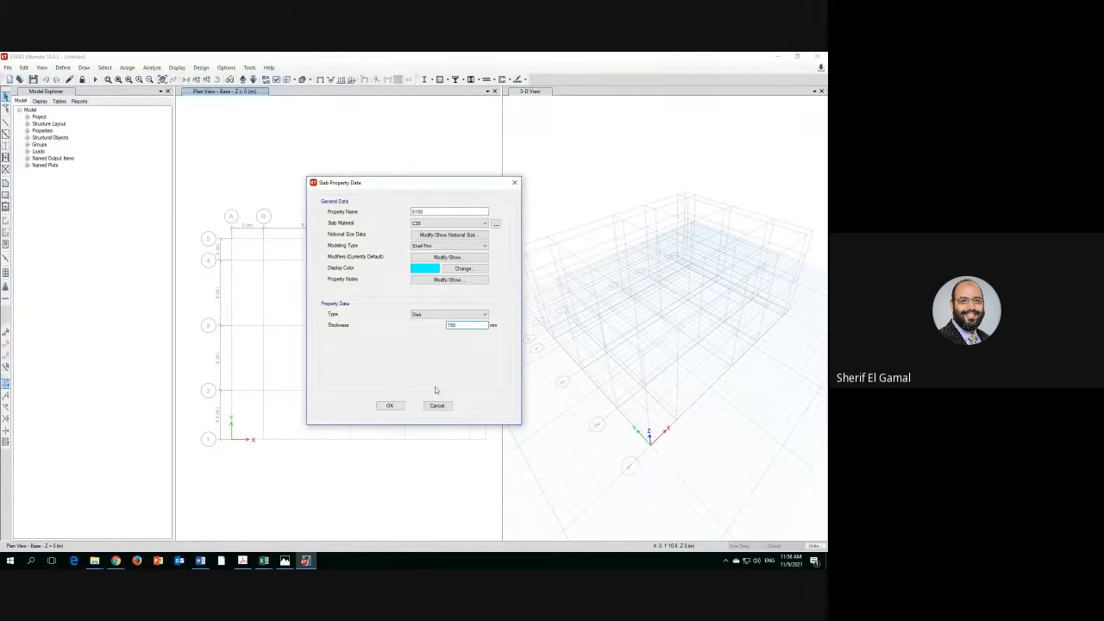
pyautogui.click(389, 405)
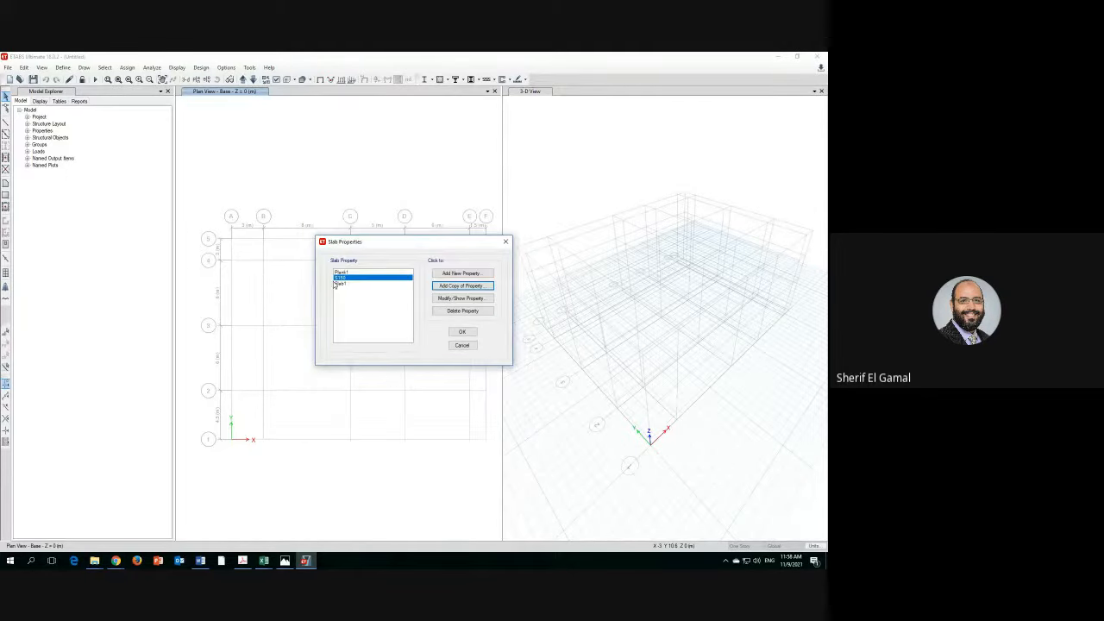
# - Add a copy of slab S150 named S170 with a thickness of 170 mm
pyautogui.click(465, 286)
pyautogui.moveTo(427, 211); pyautogui.dragTo(406, 212)
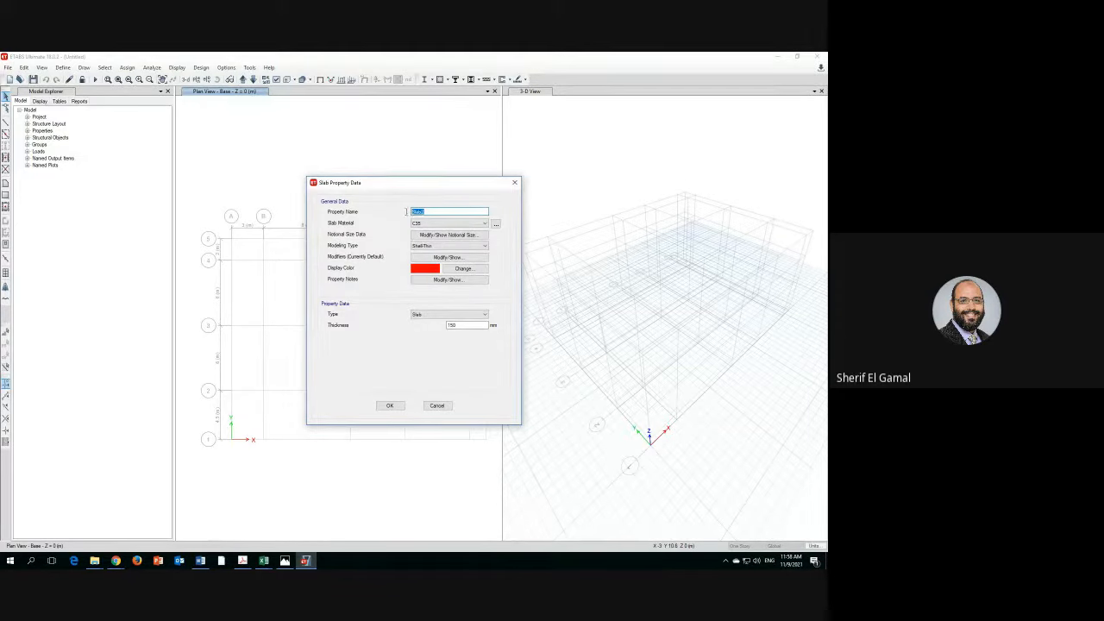
pyautogui.write('S')
pyautogui.write('7')
pyautogui.click(389, 407)
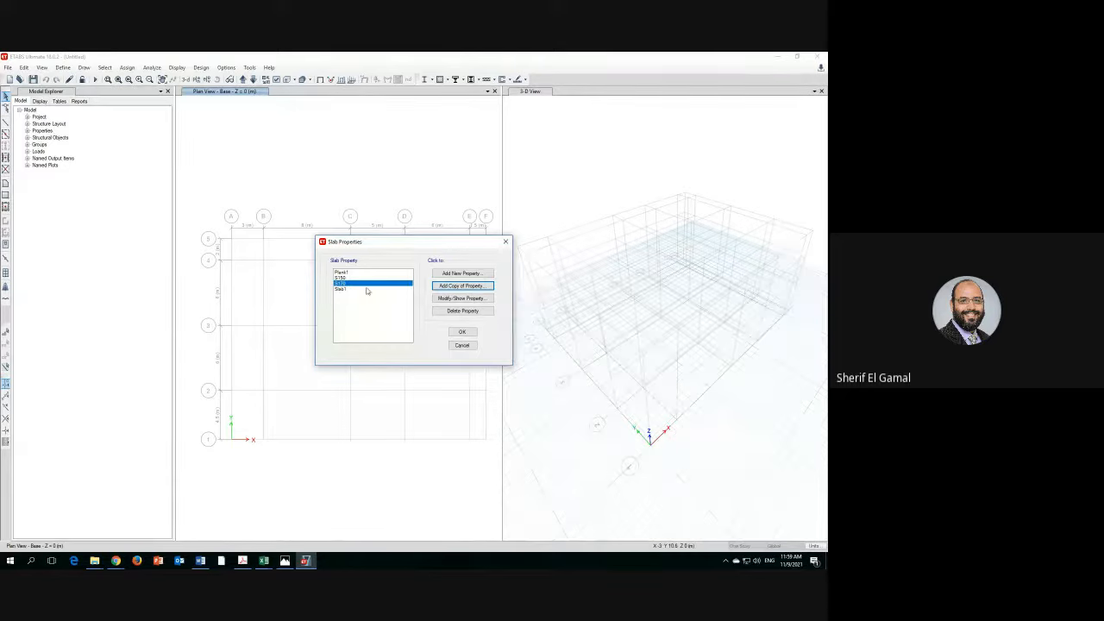
# - Add a copy of slab S170 named S200 with a thickness of 200 mm, and save the slab properties
pyautogui.click(439, 285)
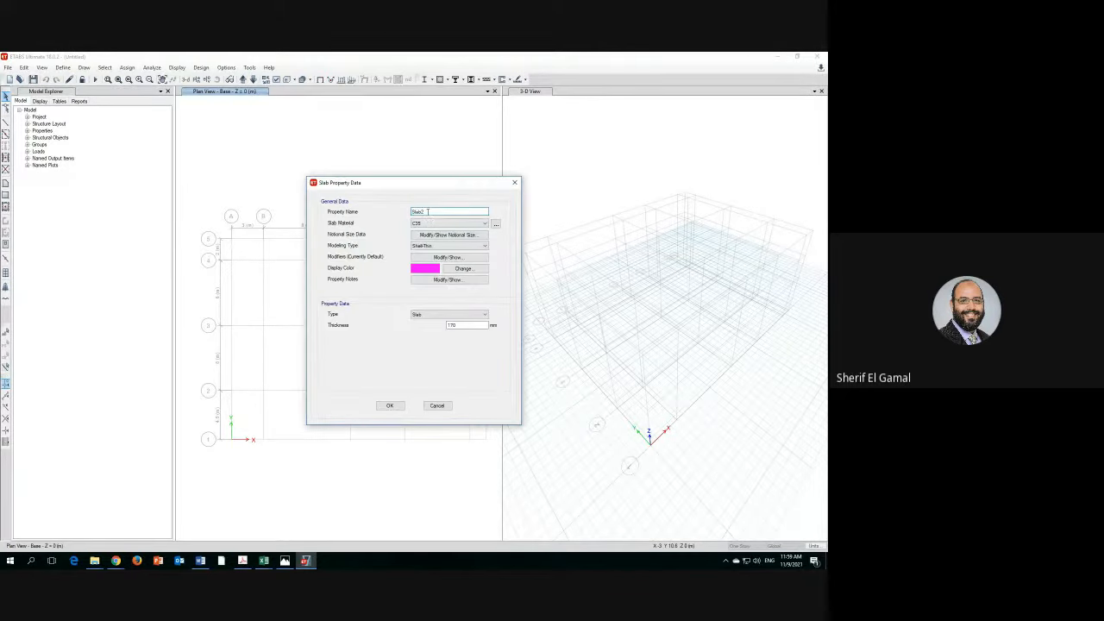
pyautogui.write('S')
pyautogui.write('l')
pyautogui.moveTo(466, 325); pyautogui.dragTo(439, 325)
pyautogui.write('200')
pyautogui.click(392, 406)
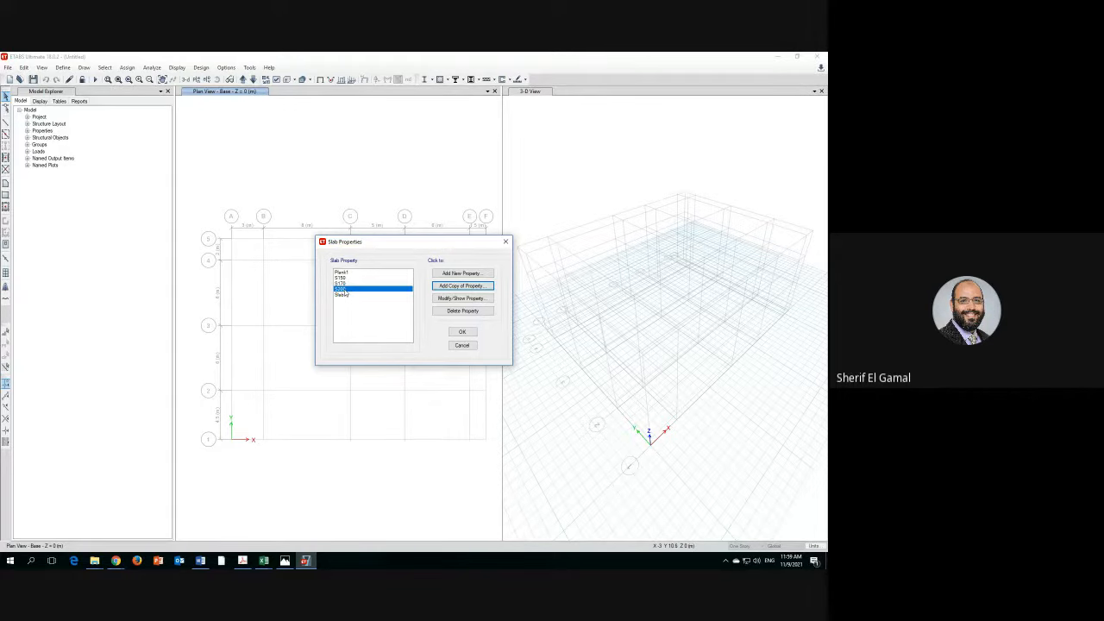
pyautogui.click(463, 333)
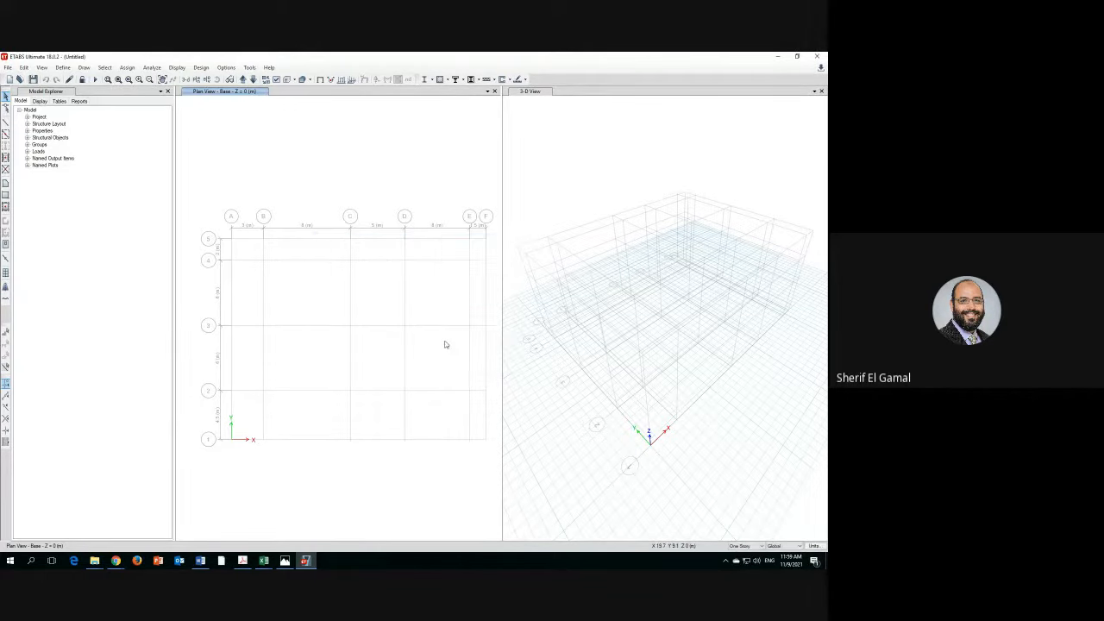
pyautogui.click(68, 70)
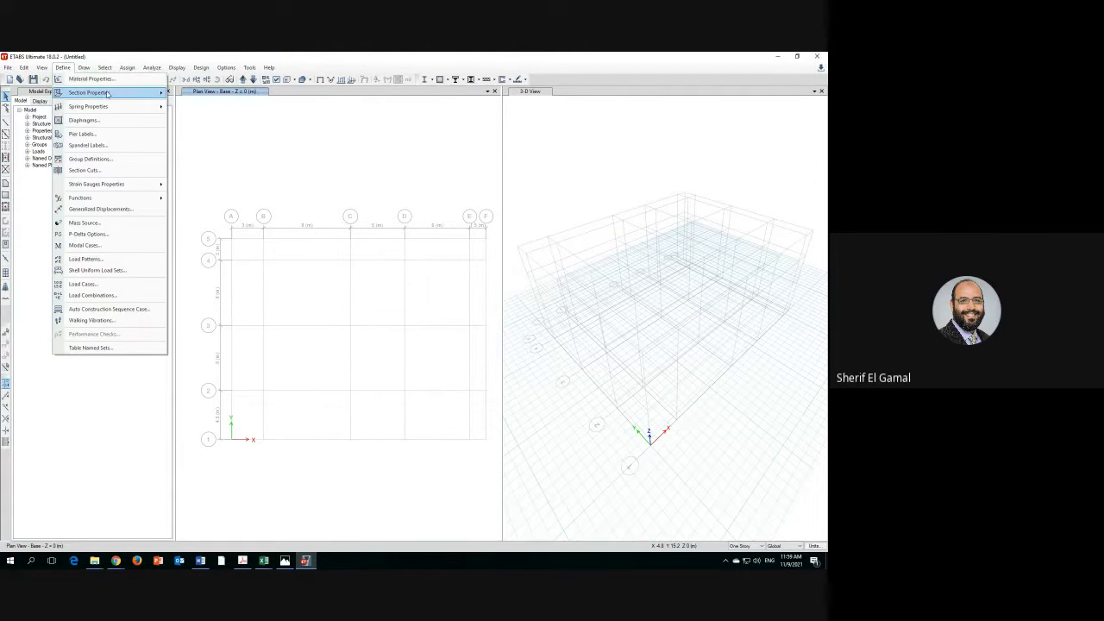
pyautogui.moveTo(105, 95)
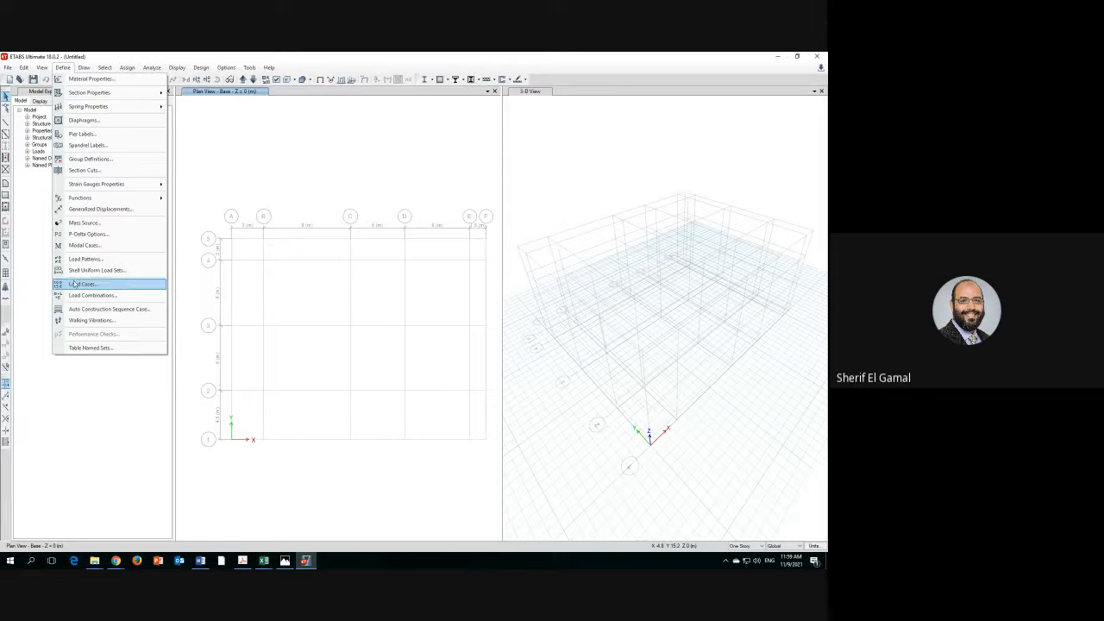
pyautogui.click(282, 187)
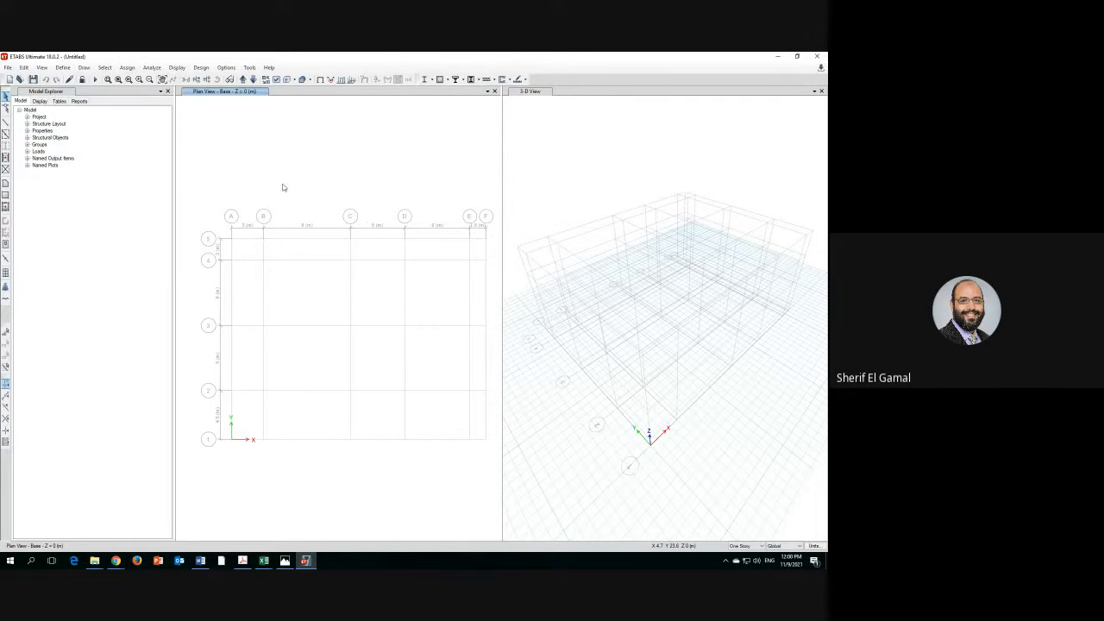
# - Check the beam and slab layout in the reference plan image in Photos, and return to ETABS
pyautogui.click(284, 560)
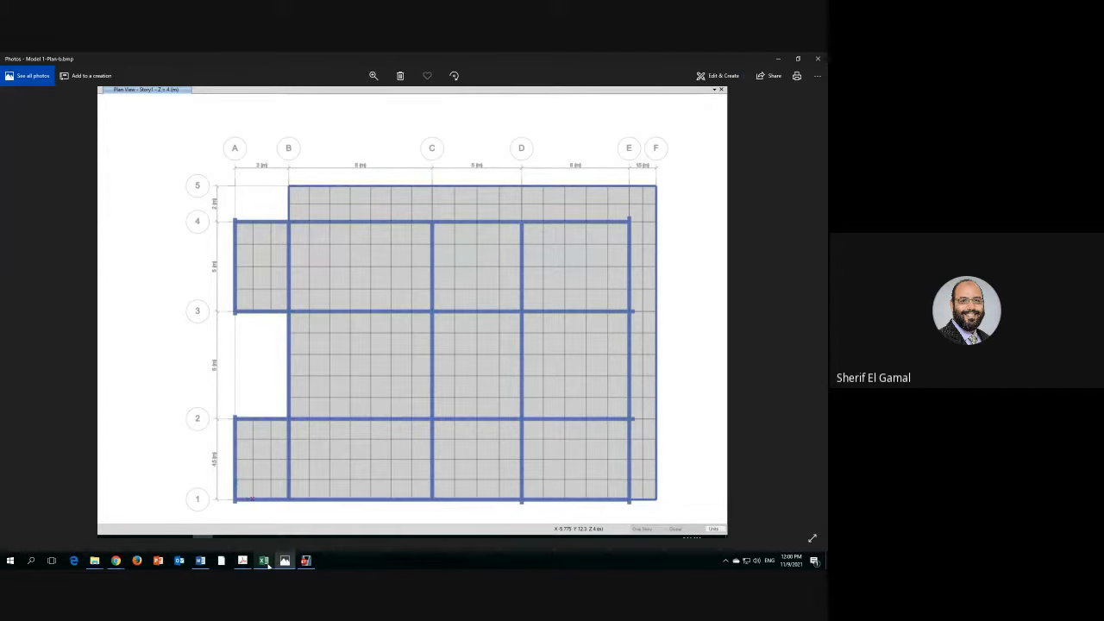
pyautogui.click(306, 560)
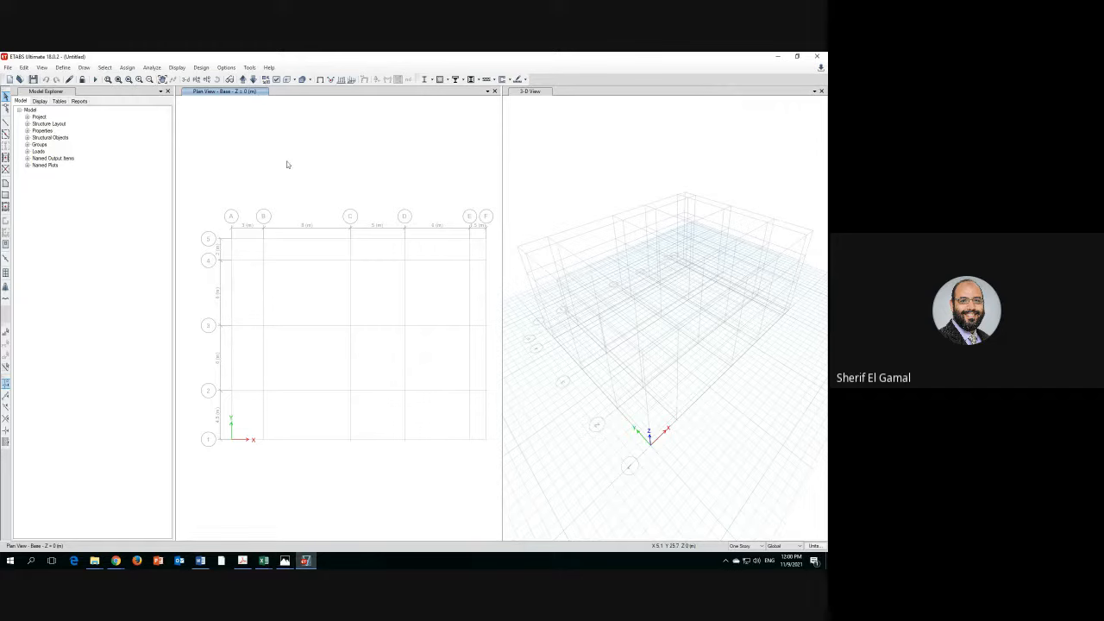
# - Show the Ground story plan and set up quick drawing of frame beams with section B400*200
pyautogui.click(244, 81)
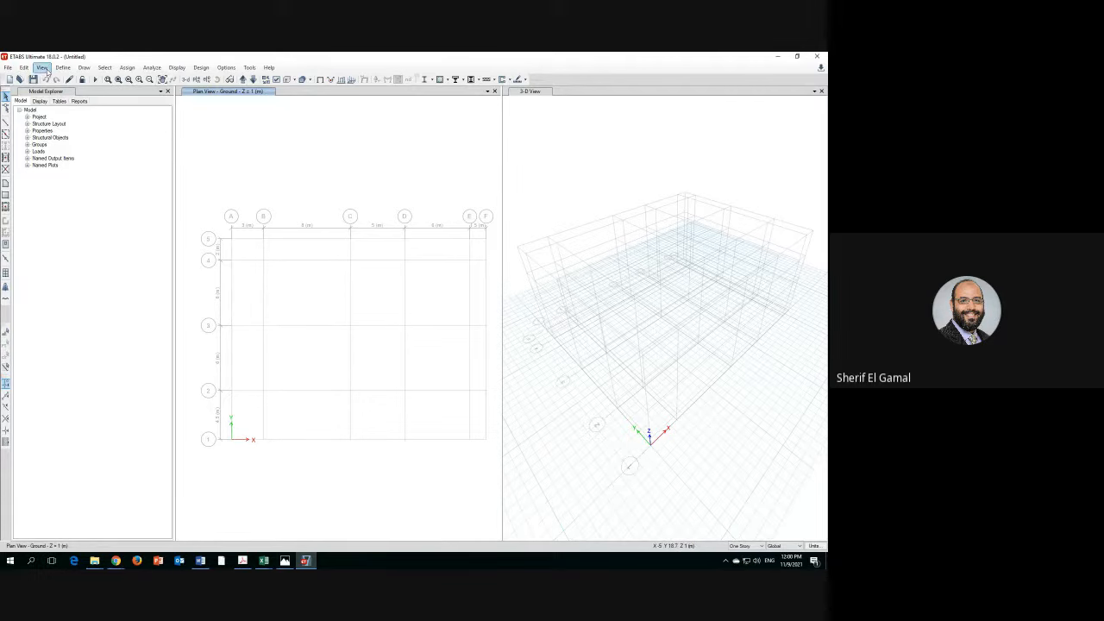
pyautogui.click(83, 69)
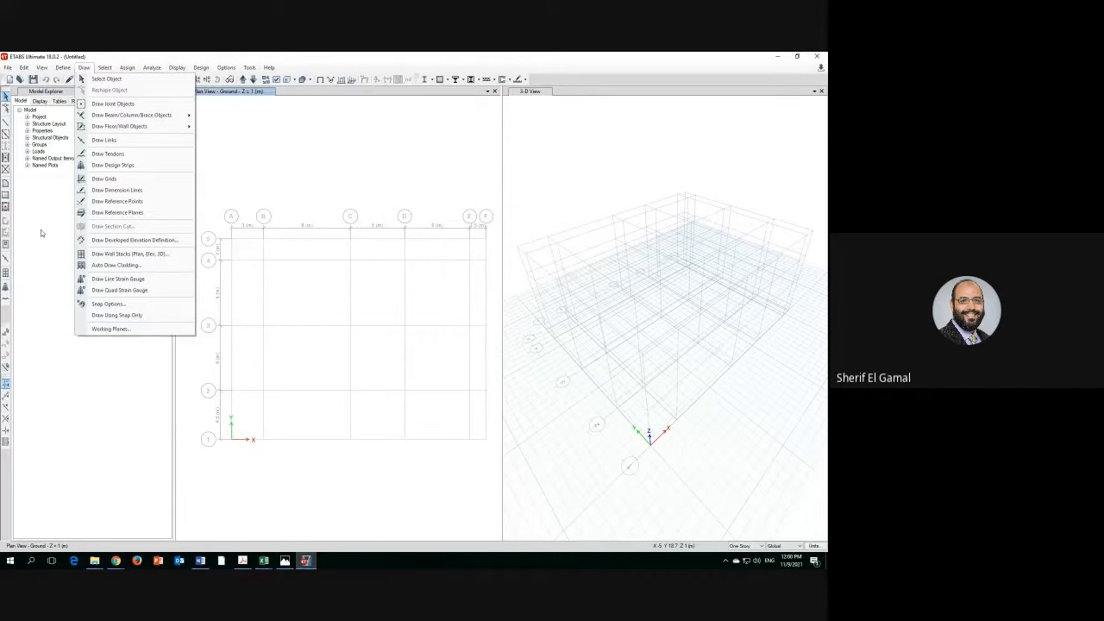
pyautogui.click(9, 126)
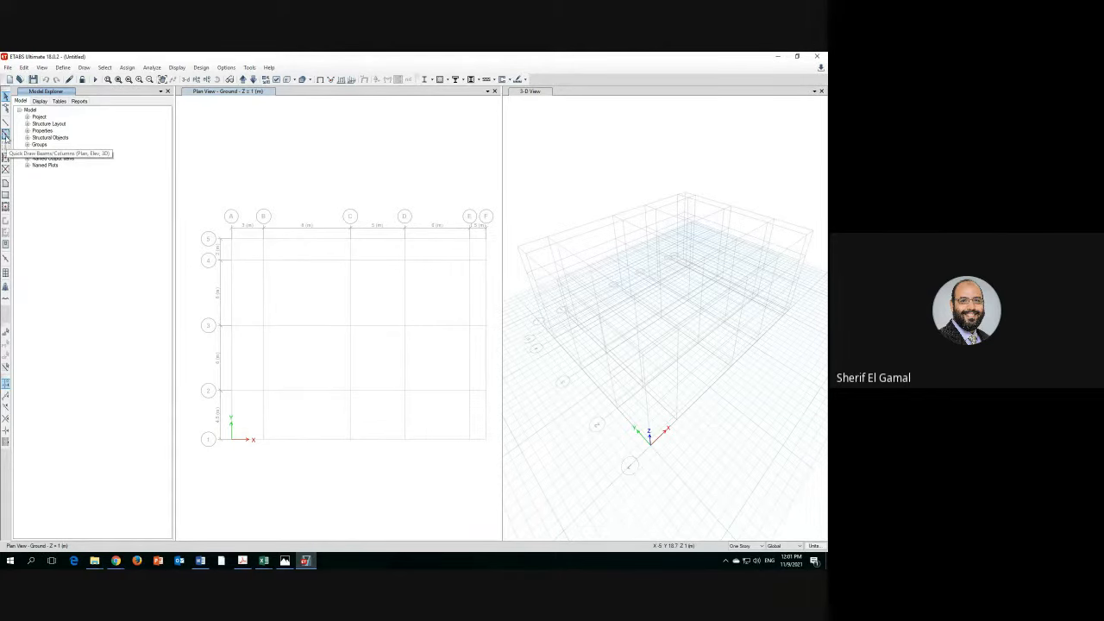
pyautogui.click(5, 136)
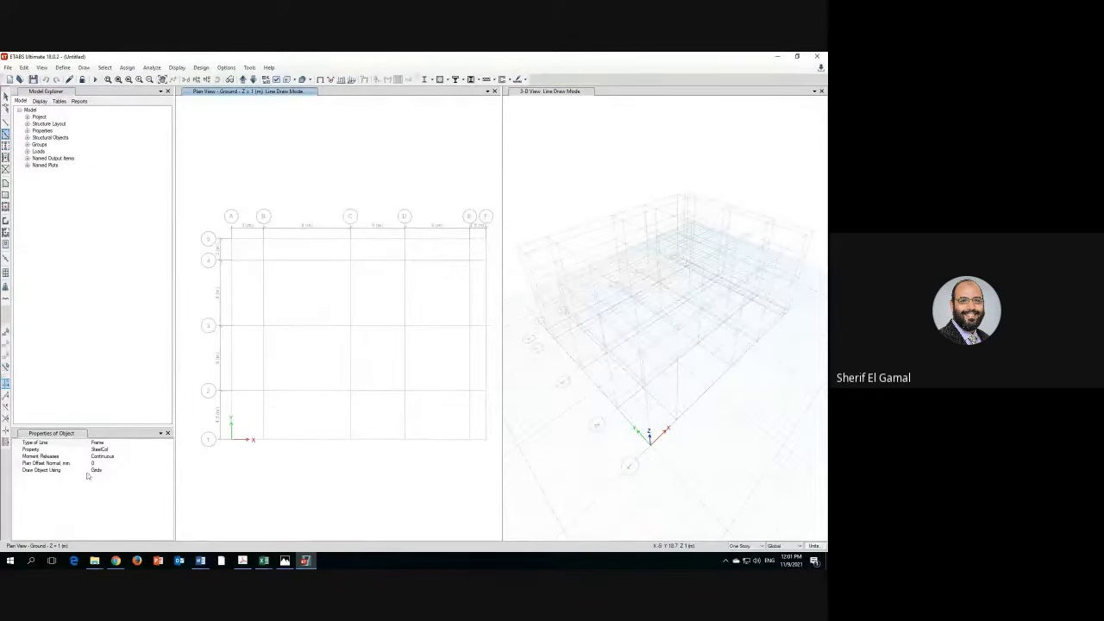
pyautogui.click(154, 443)
pyautogui.click(170, 443)
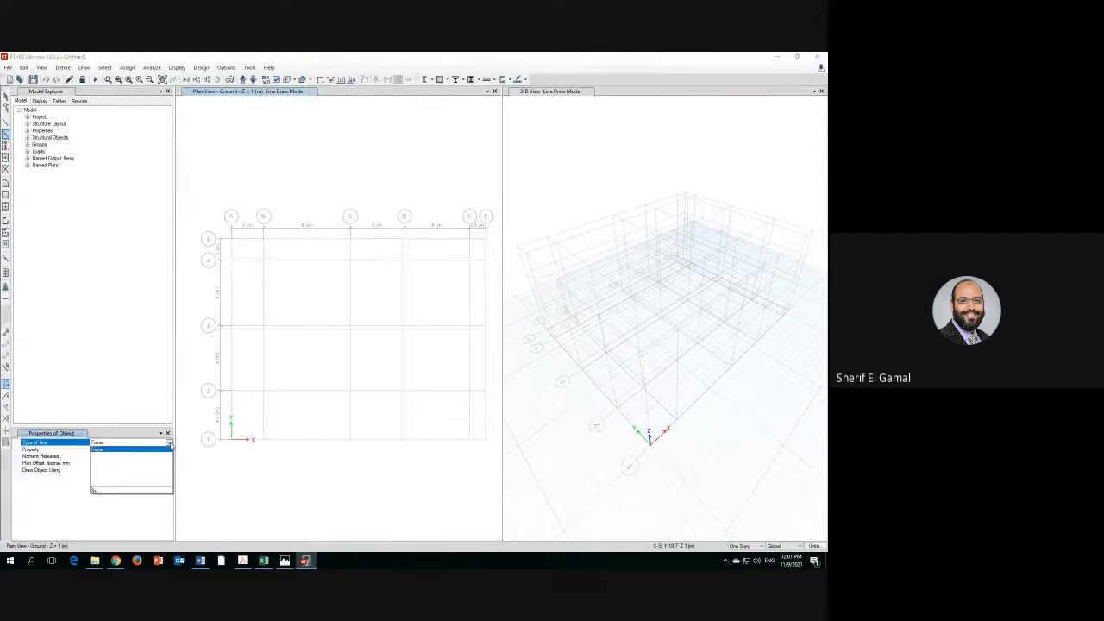
pyautogui.click(108, 450)
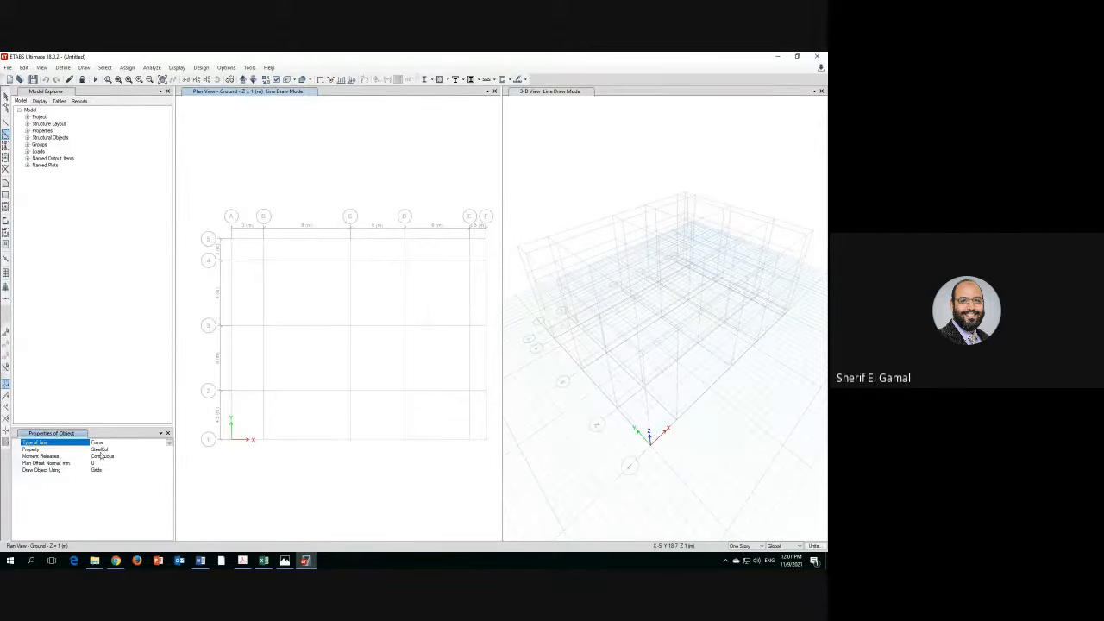
pyautogui.click(123, 449)
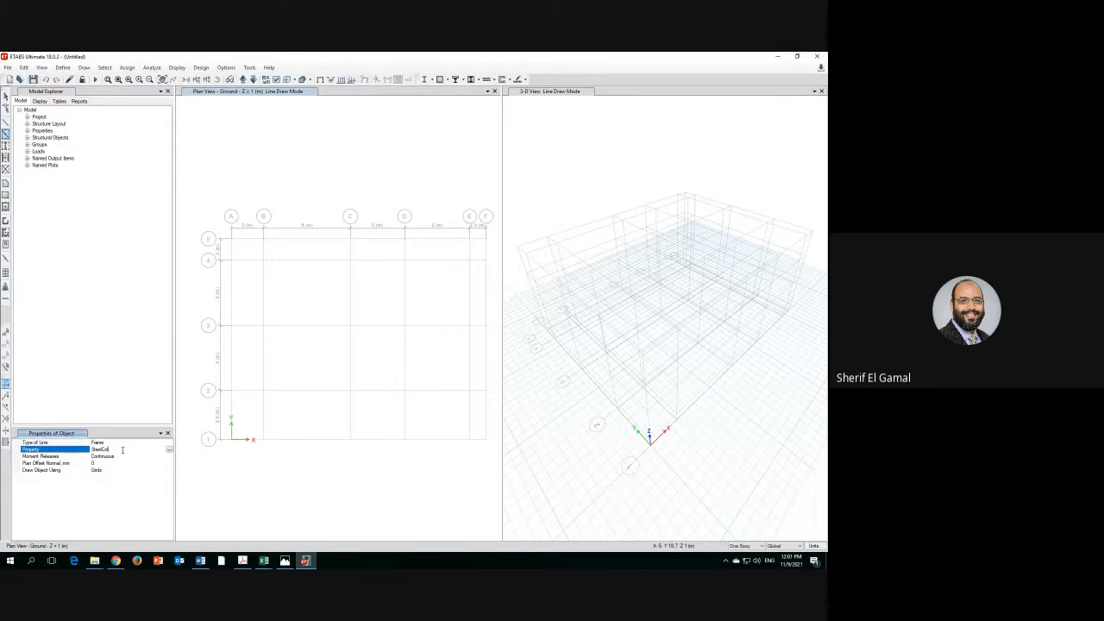
pyautogui.click(170, 449)
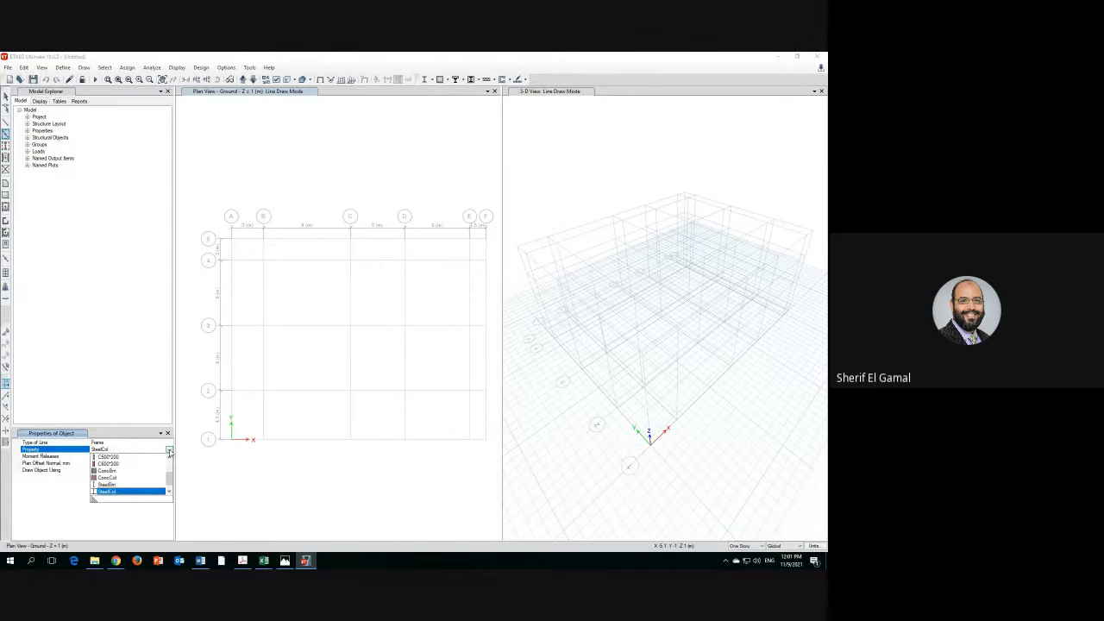
pyautogui.moveTo(170, 480); pyautogui.dragTo(169, 467)
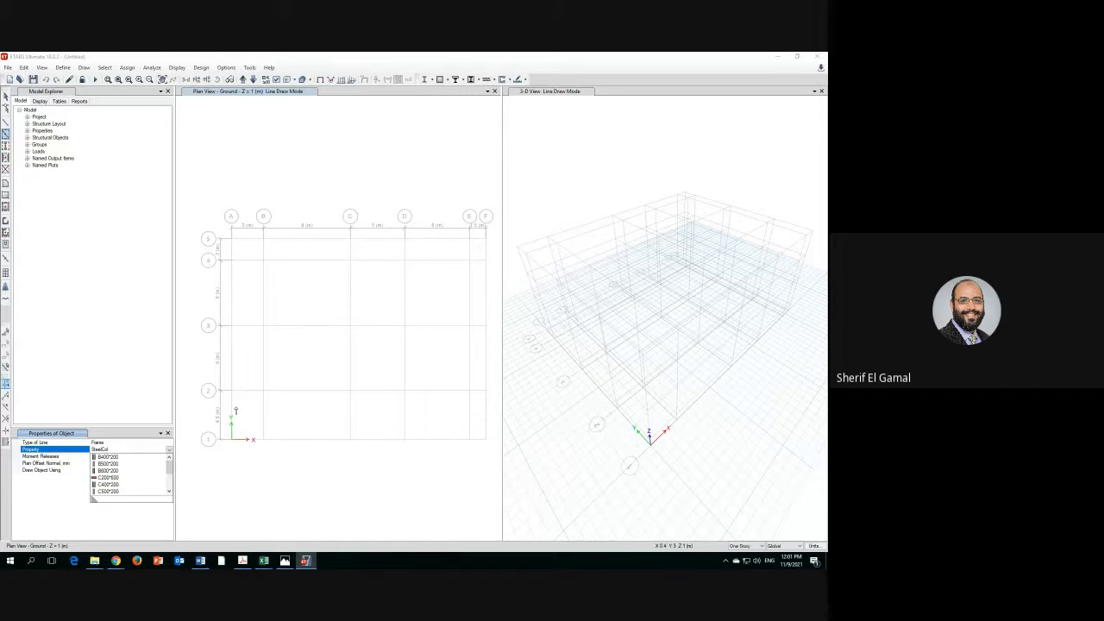
pyautogui.click(109, 457)
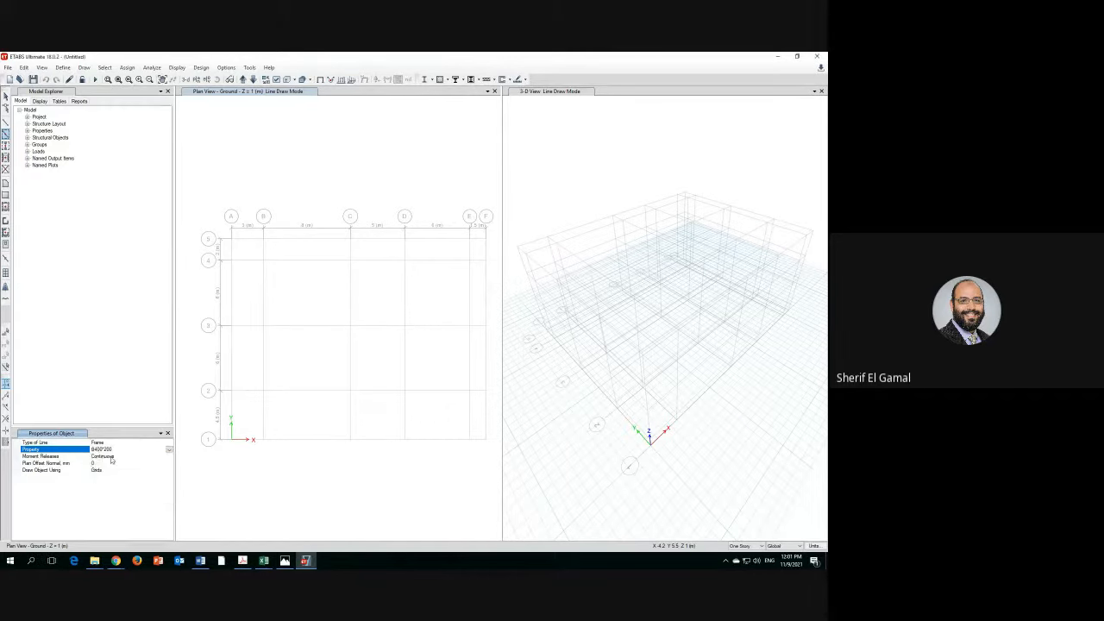
pyautogui.click(230, 265)
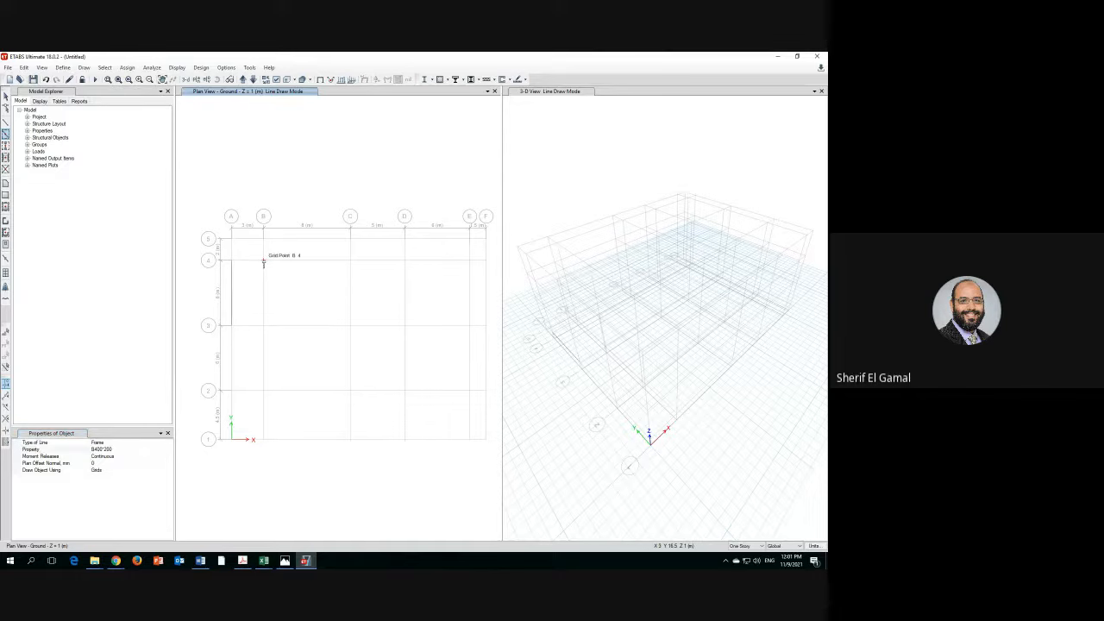
pyautogui.click(264, 266)
pyautogui.click(6, 98)
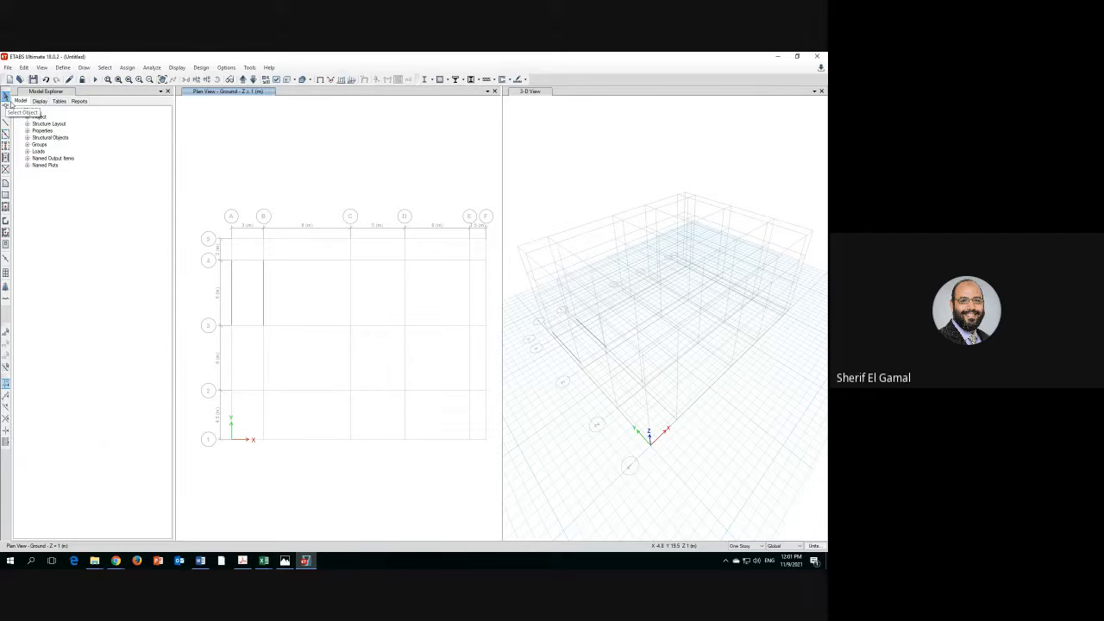
pyautogui.click(232, 287)
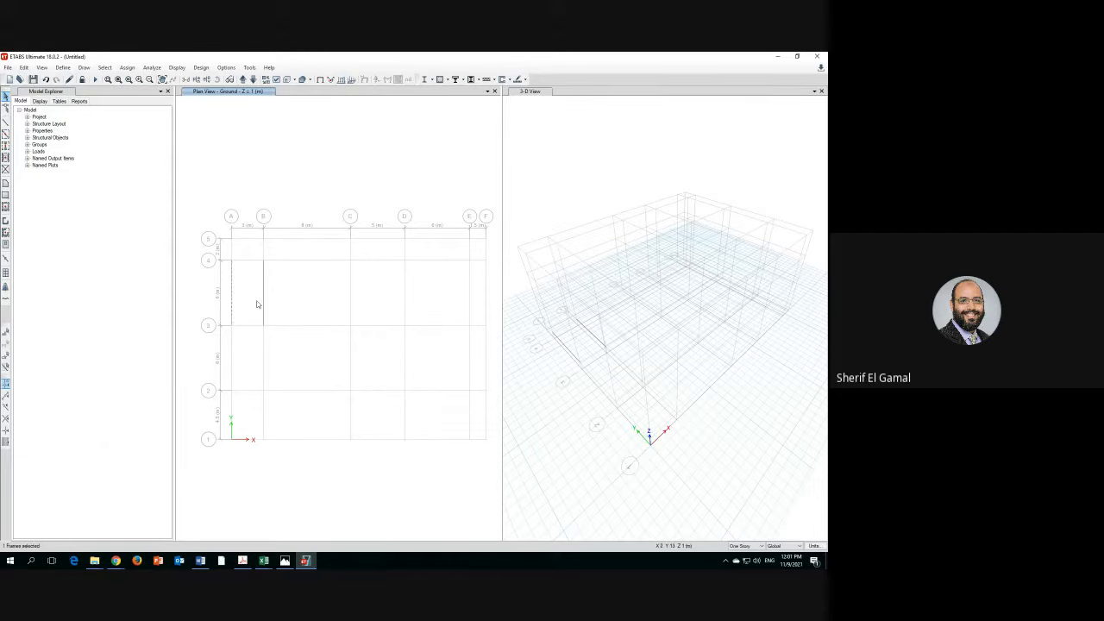
pyautogui.press('Delete')
pyautogui.click(263, 304)
pyautogui.rightClick(265, 305)
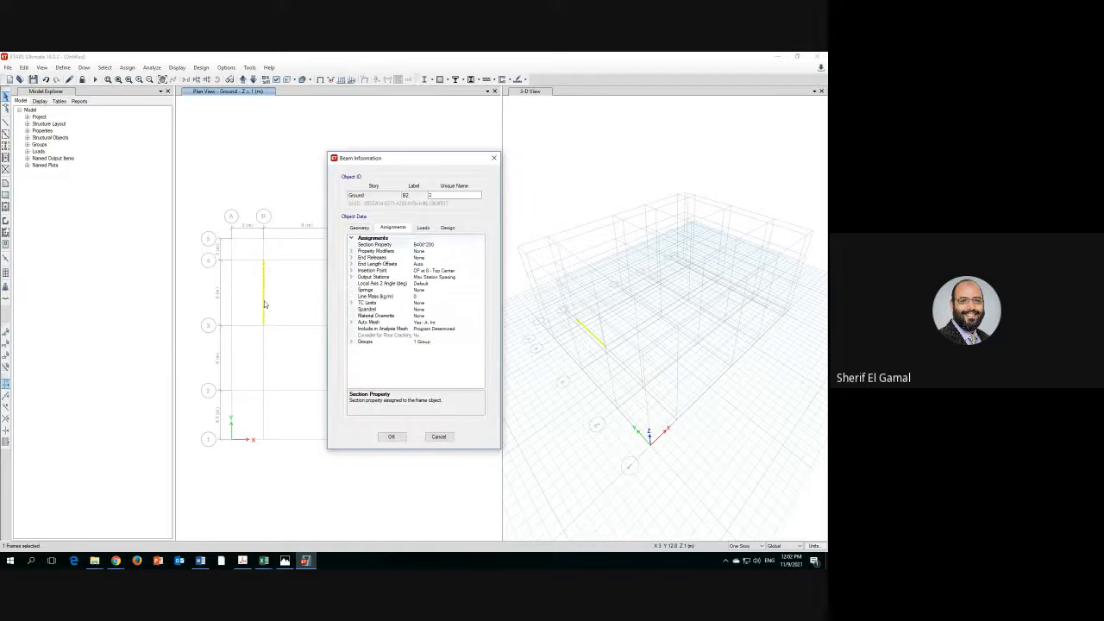
pyautogui.click(438, 436)
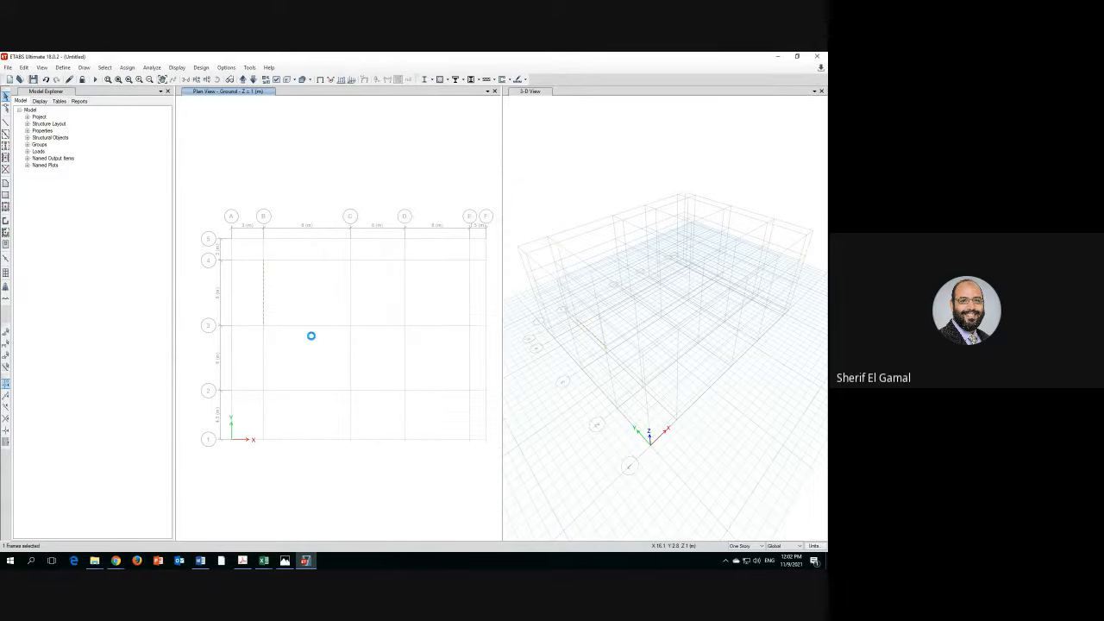
pyautogui.click(302, 328)
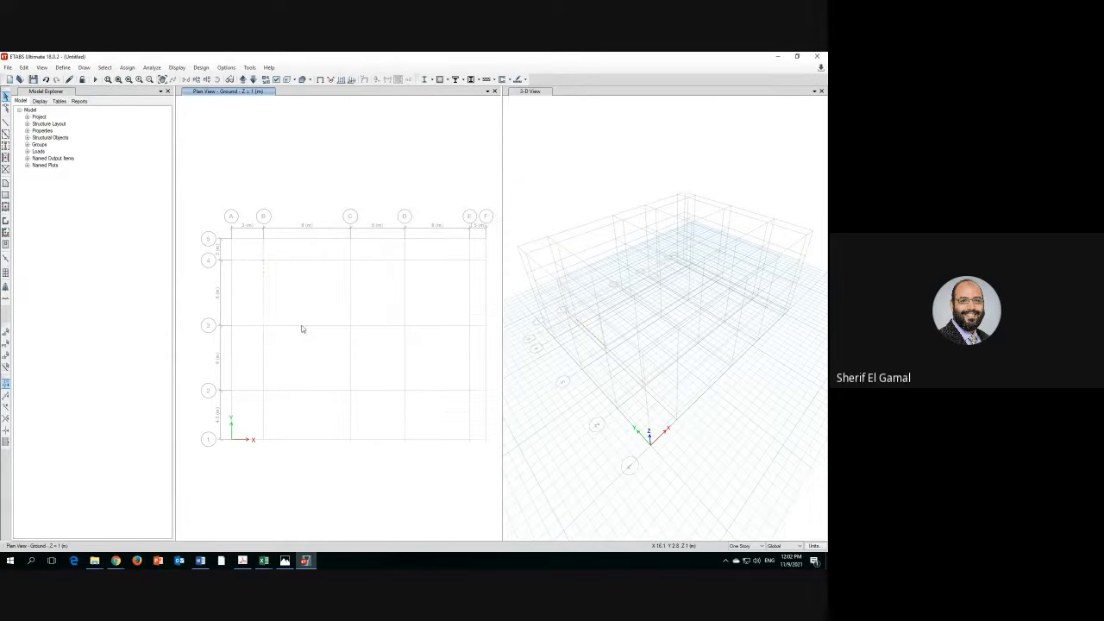
# - Quick-draw B400*200 beams between grids A and B along grid lines 4, 3, 2 and 1
pyautogui.click(6, 124)
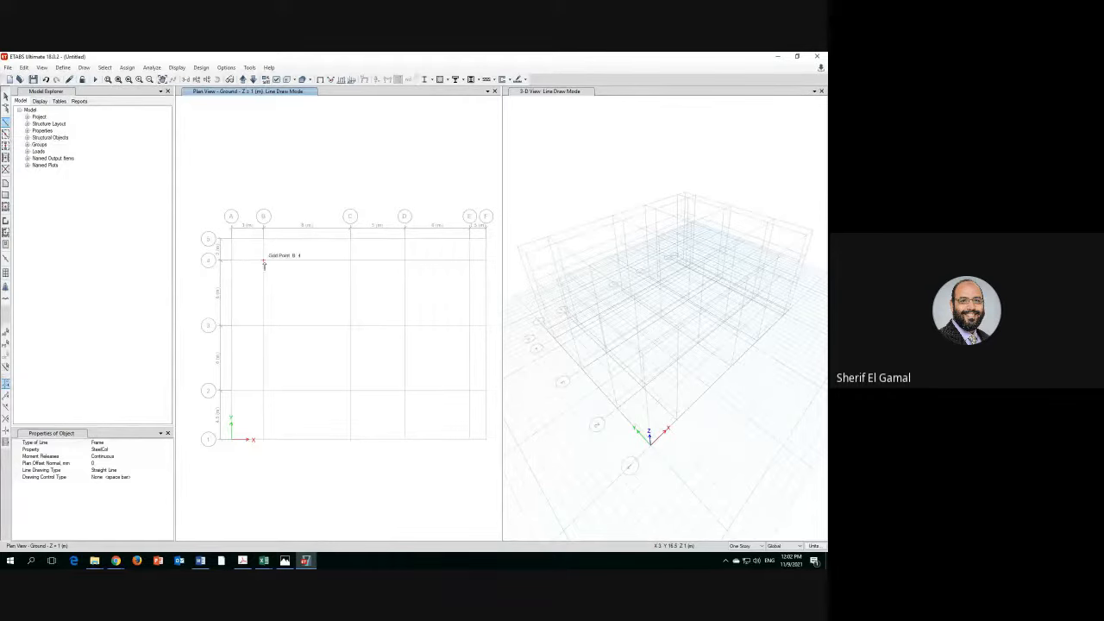
pyautogui.click(4, 134)
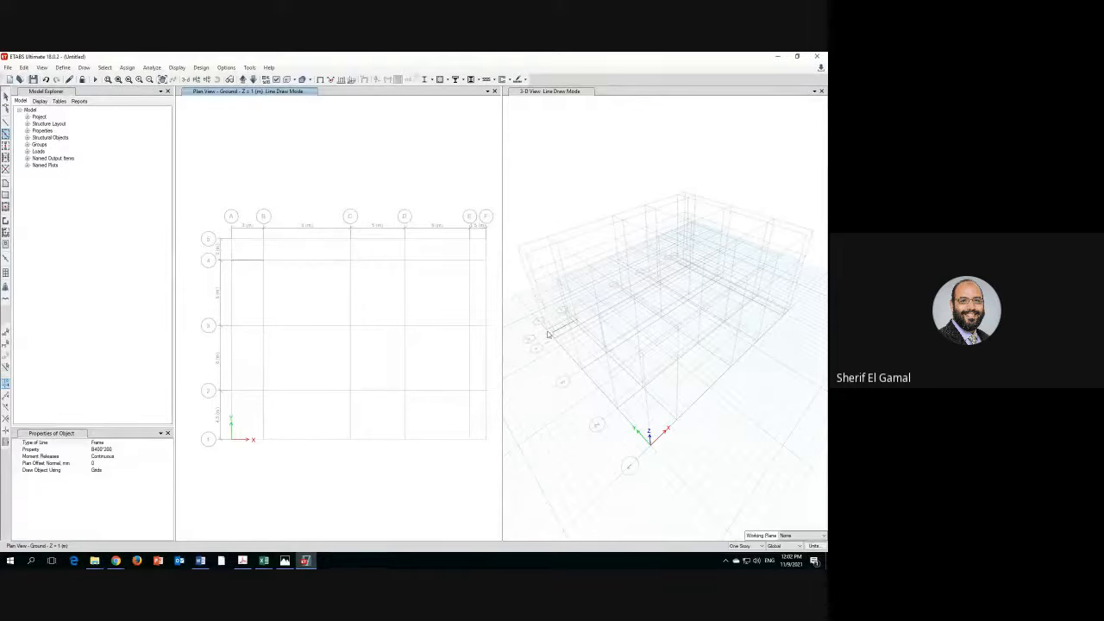
pyautogui.click(247, 328)
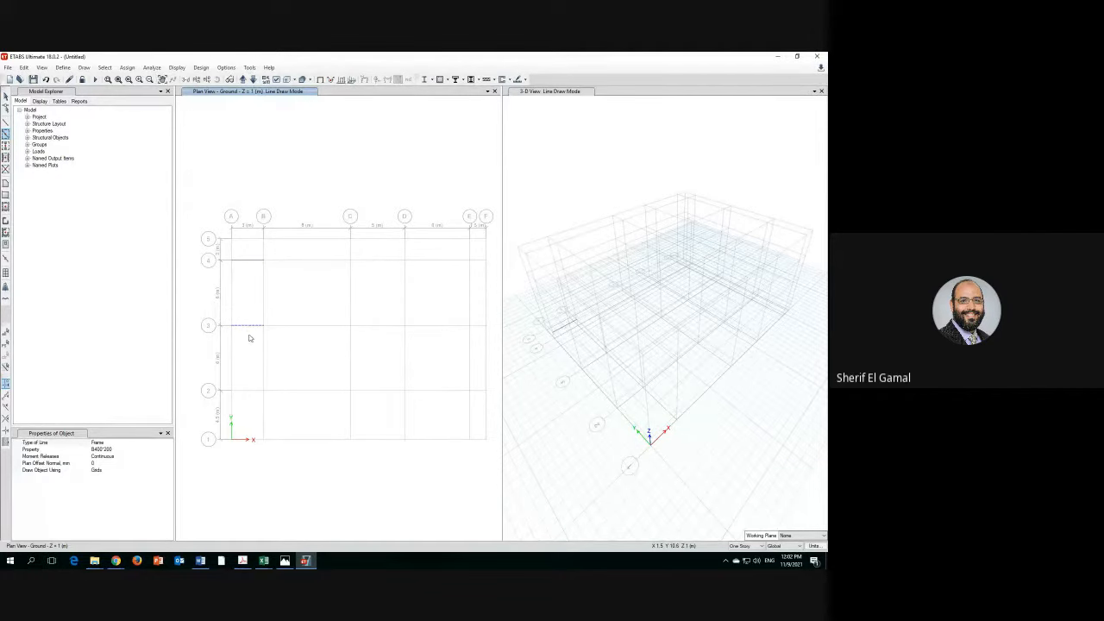
pyautogui.click(250, 392)
# - Draw B600*200 beams between grids B and C along grid lines 4, 3, 2 and 1
pyautogui.click(158, 449)
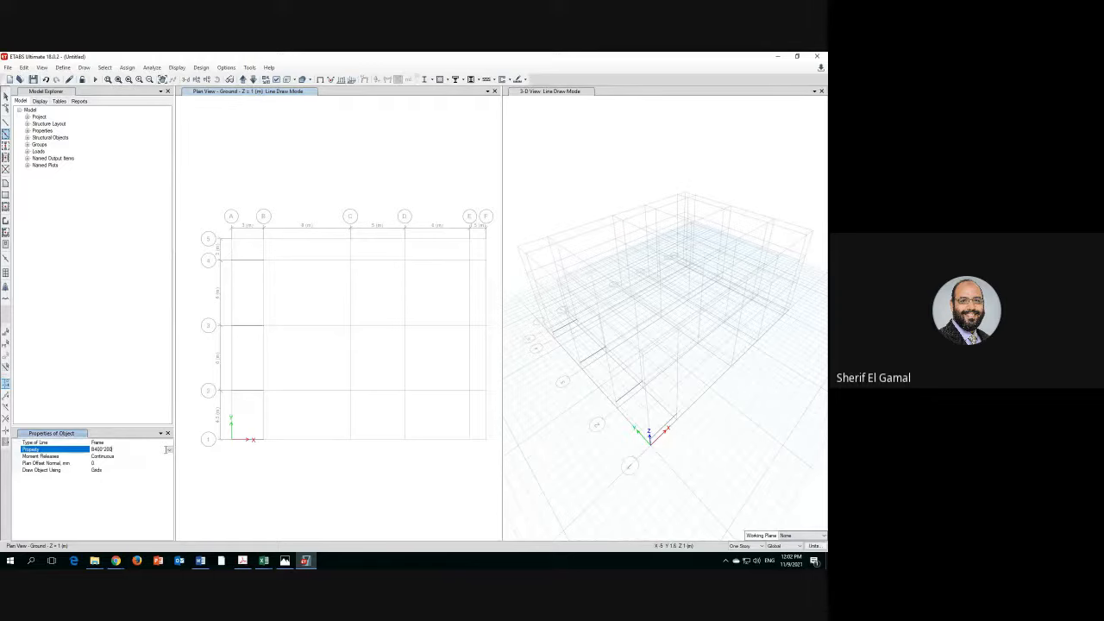
pyautogui.click(168, 449)
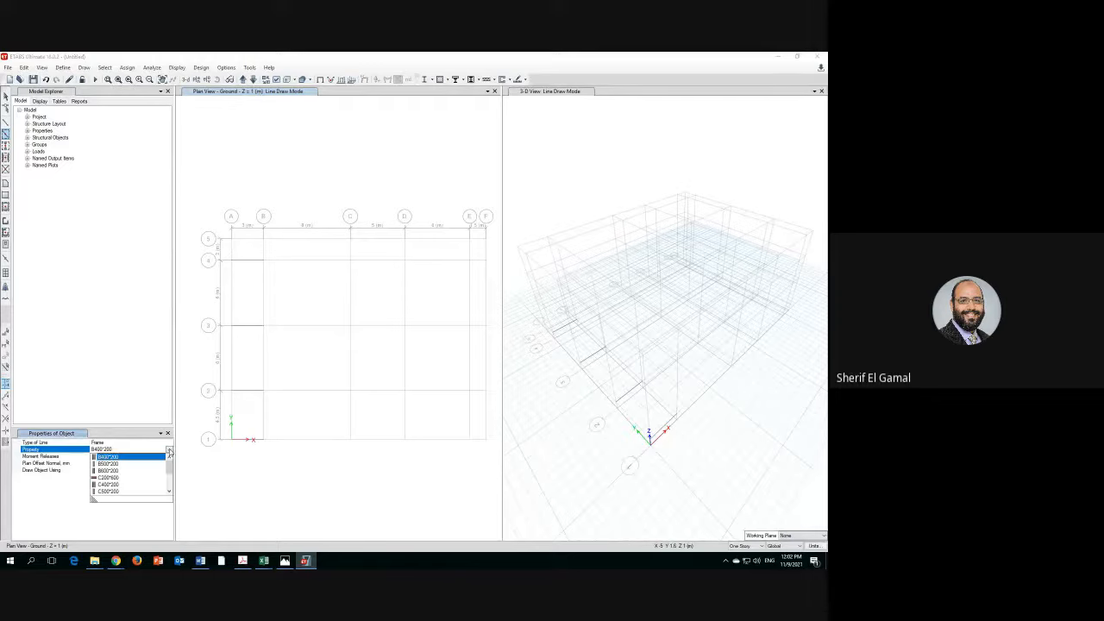
pyautogui.click(112, 473)
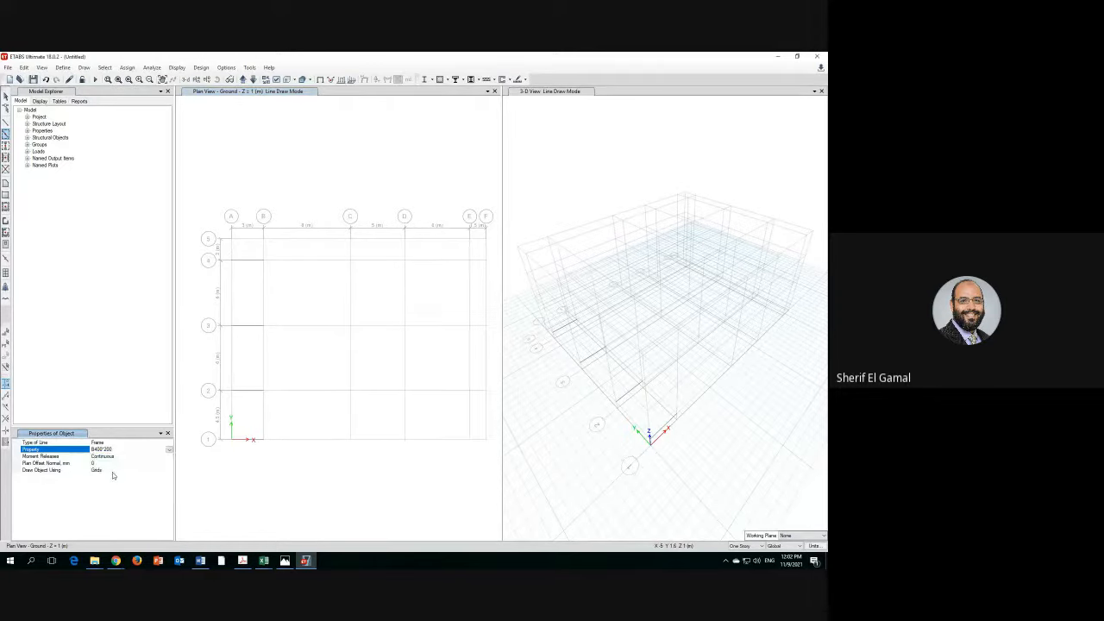
pyautogui.click(303, 260)
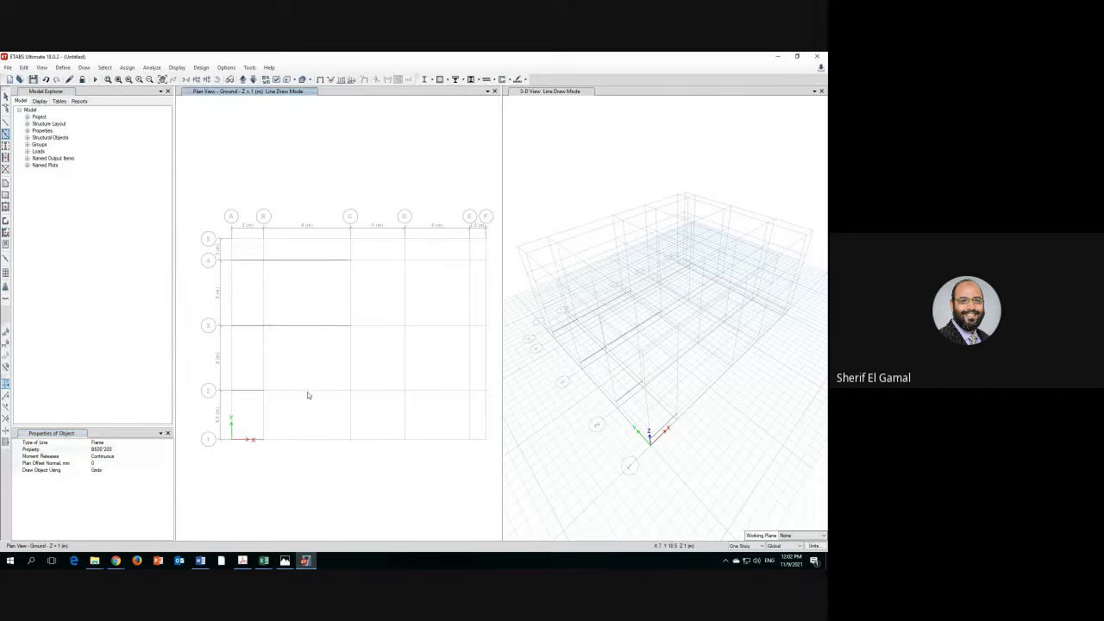
pyautogui.click(307, 439)
pyautogui.click(581, 153)
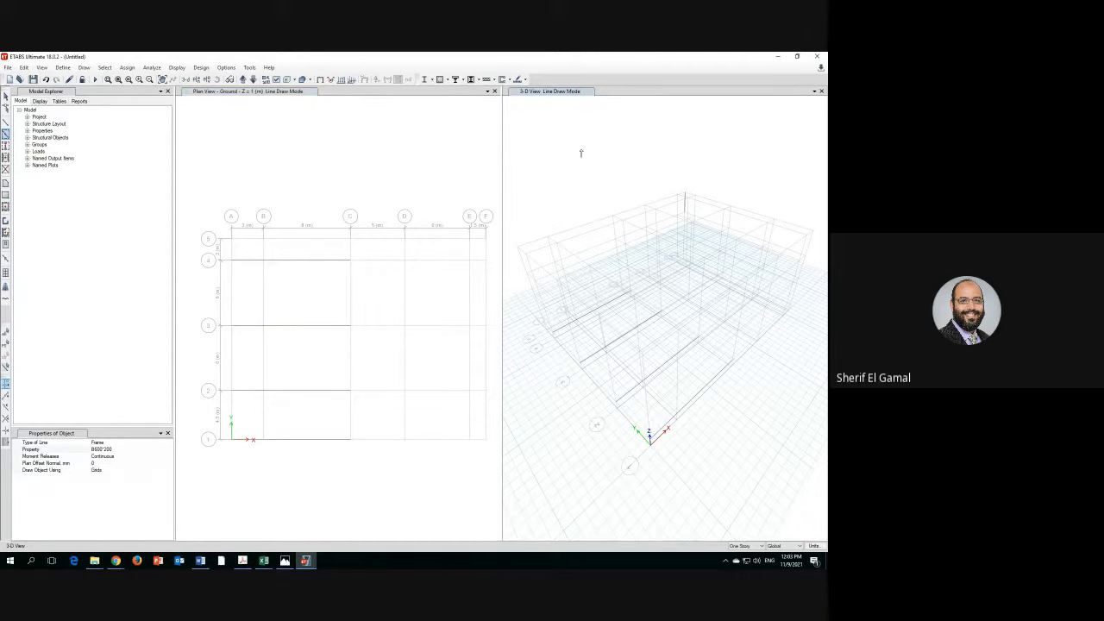
pyautogui.press('Escape')
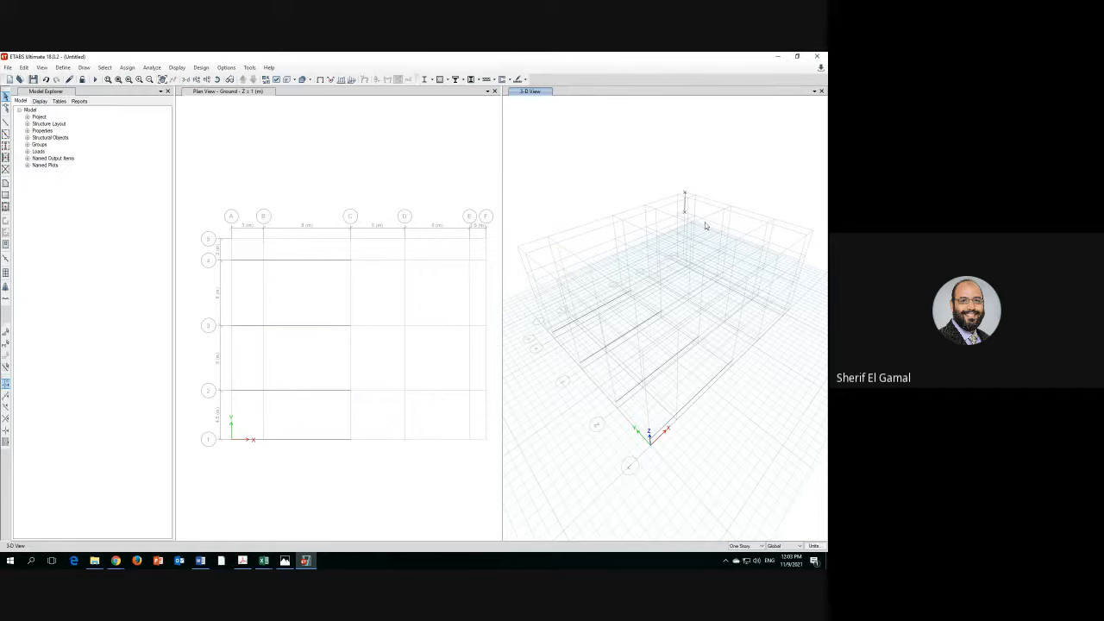
pyautogui.click(684, 203)
pyautogui.press('Delete')
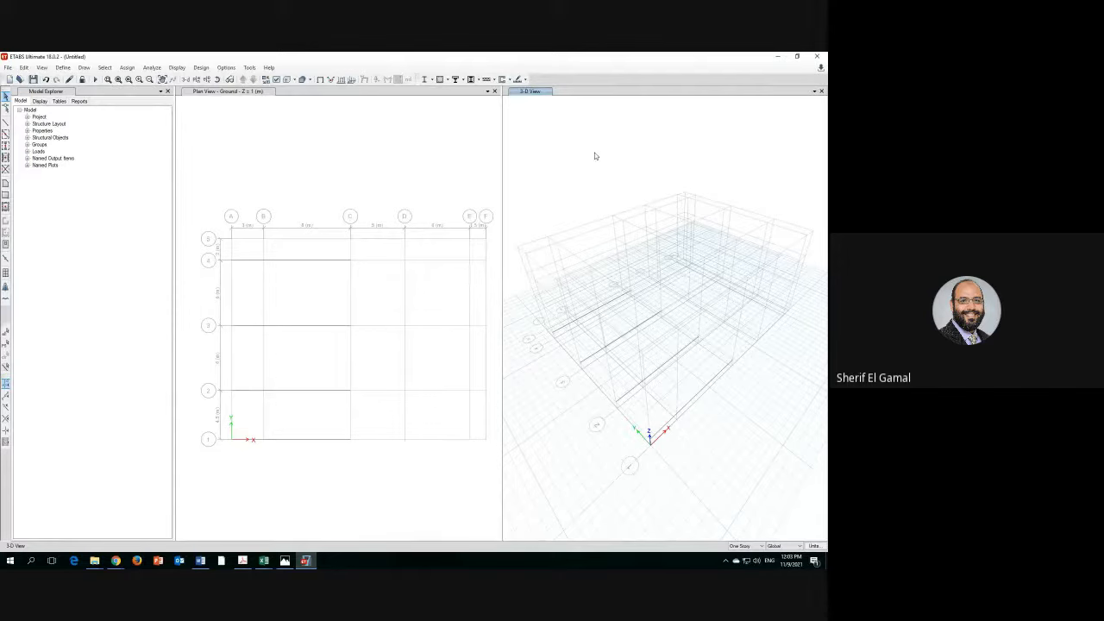
# - Turn on the extruded frame display in the 3-D view and inspect the drawn beams
pyautogui.click(287, 80)
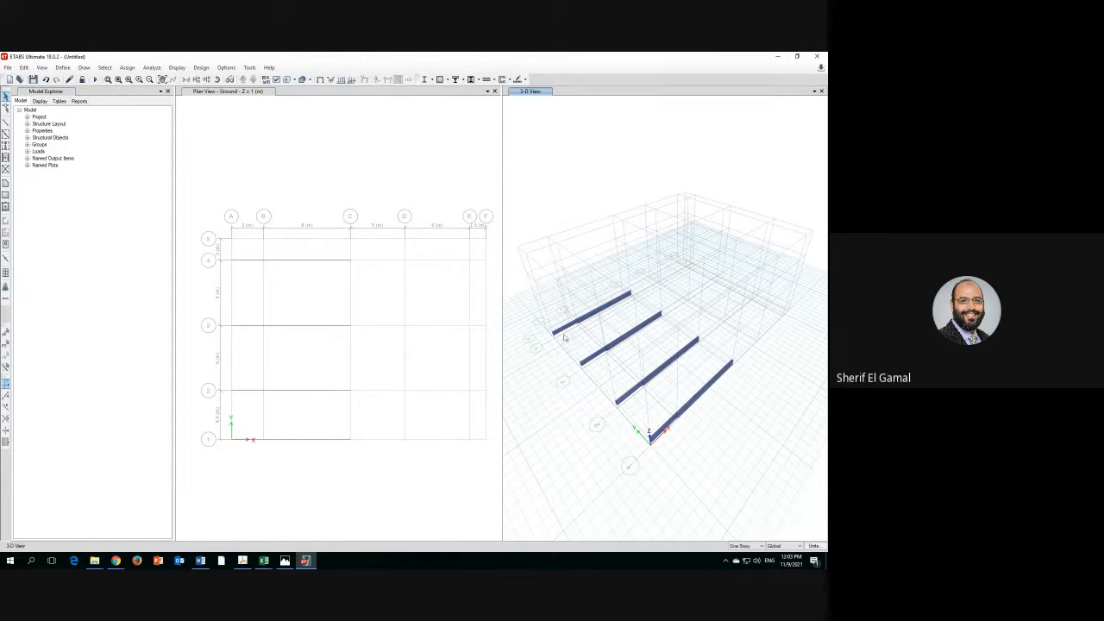
pyautogui.scroll(5, 626, 364)
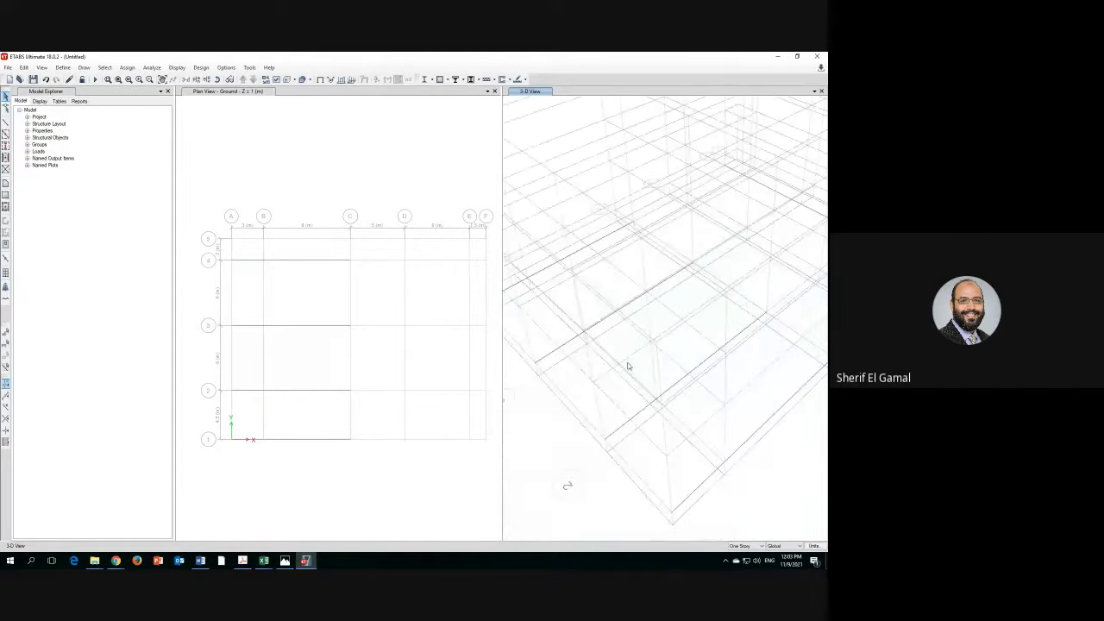
pyautogui.scroll(-5, 628, 366)
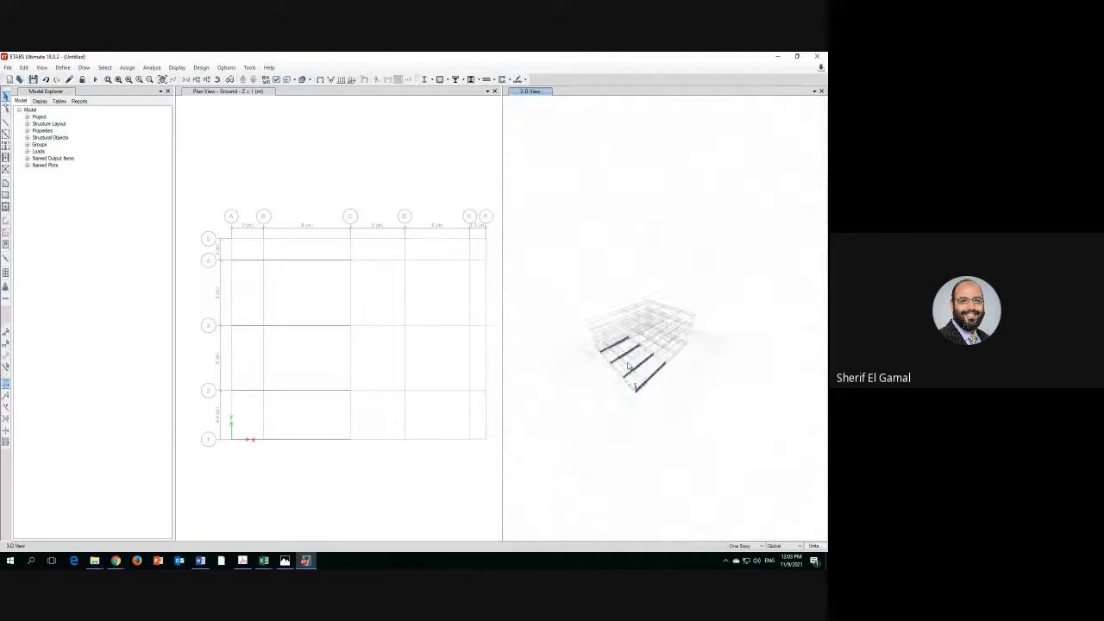
pyautogui.scroll(4, 604, 349)
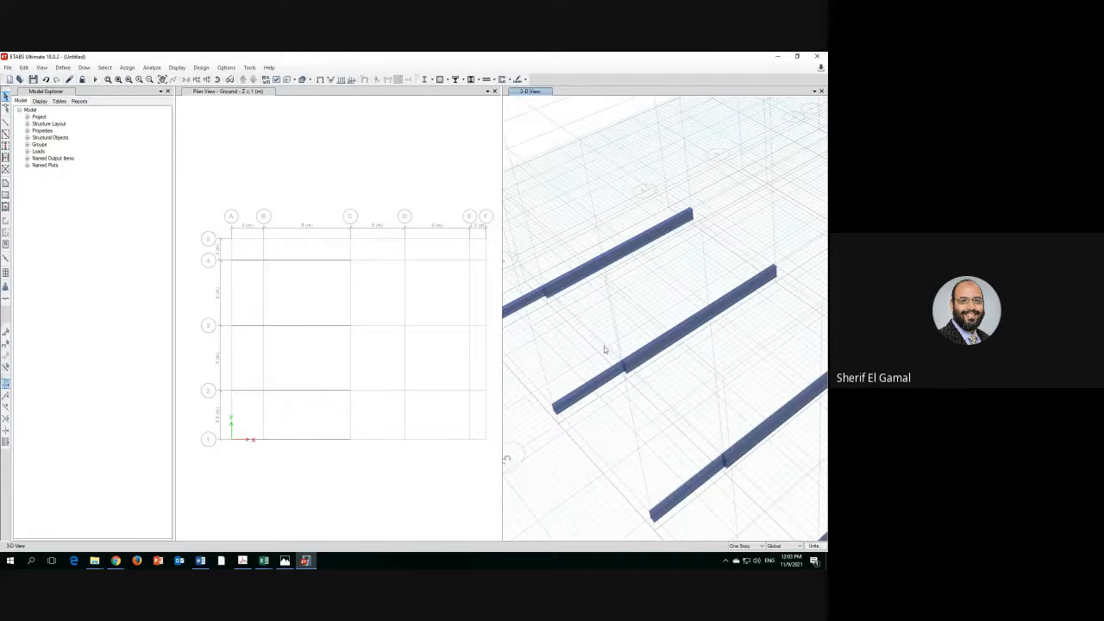
pyautogui.scroll(-5, 589, 250)
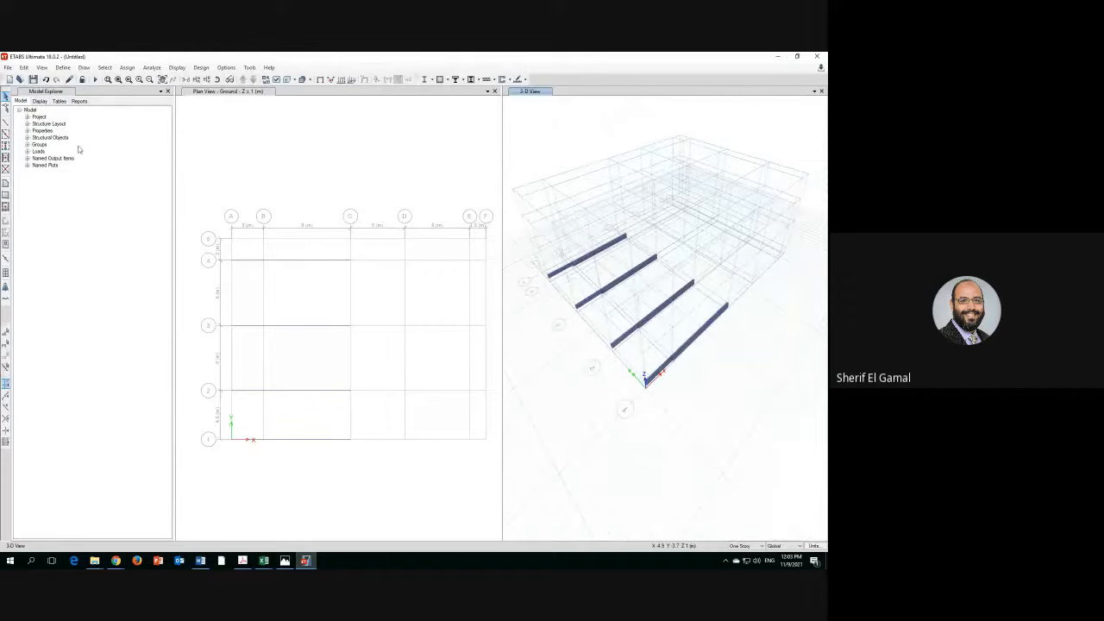
# - Quick-draw B500*200 beams between grids C and E along grid lines 4, 3, 2 and 1
pyautogui.click(5, 135)
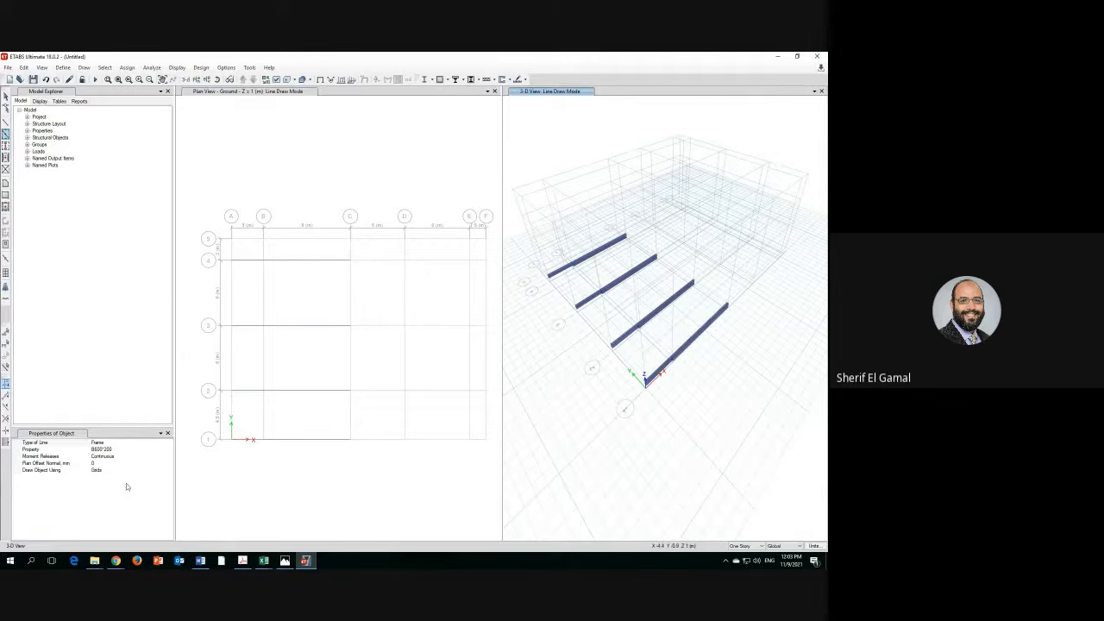
pyautogui.click(167, 450)
pyautogui.click(169, 451)
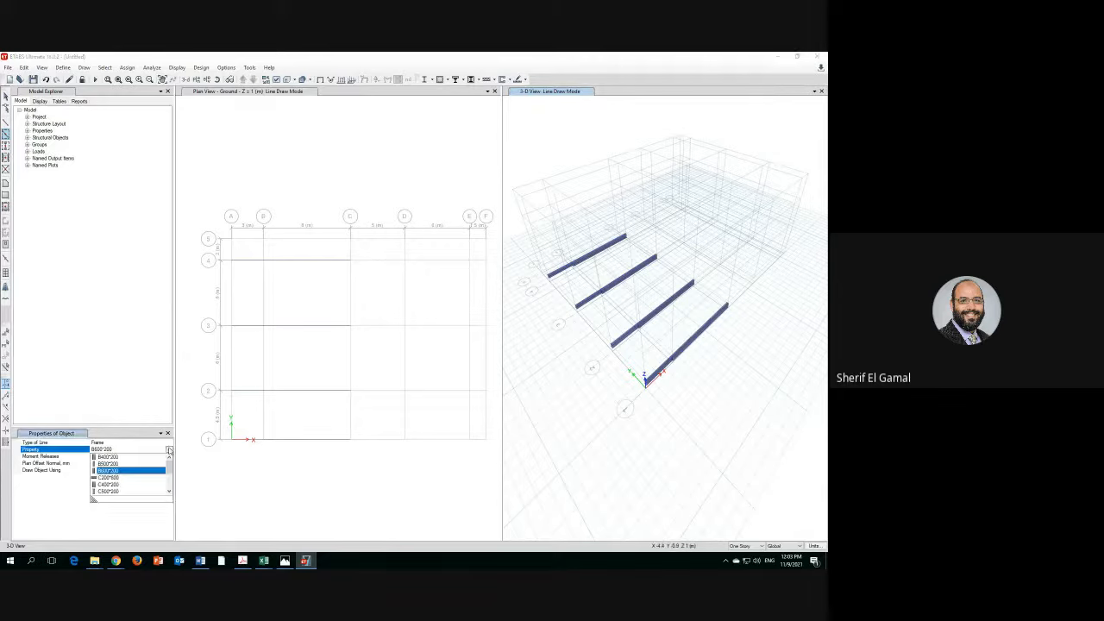
pyautogui.click(108, 463)
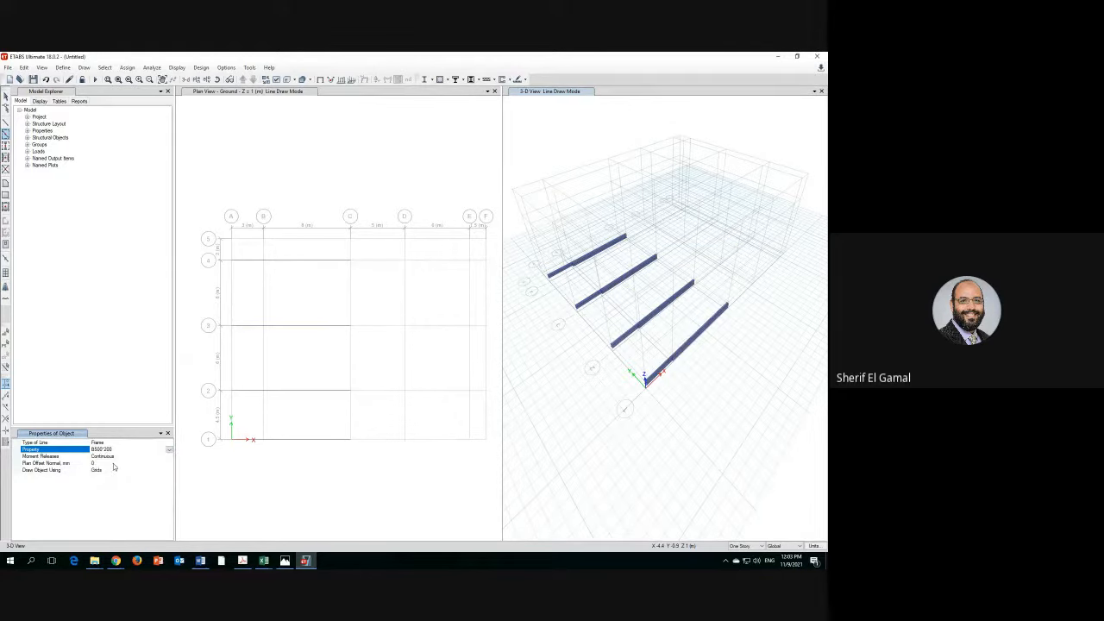
pyautogui.click(385, 263)
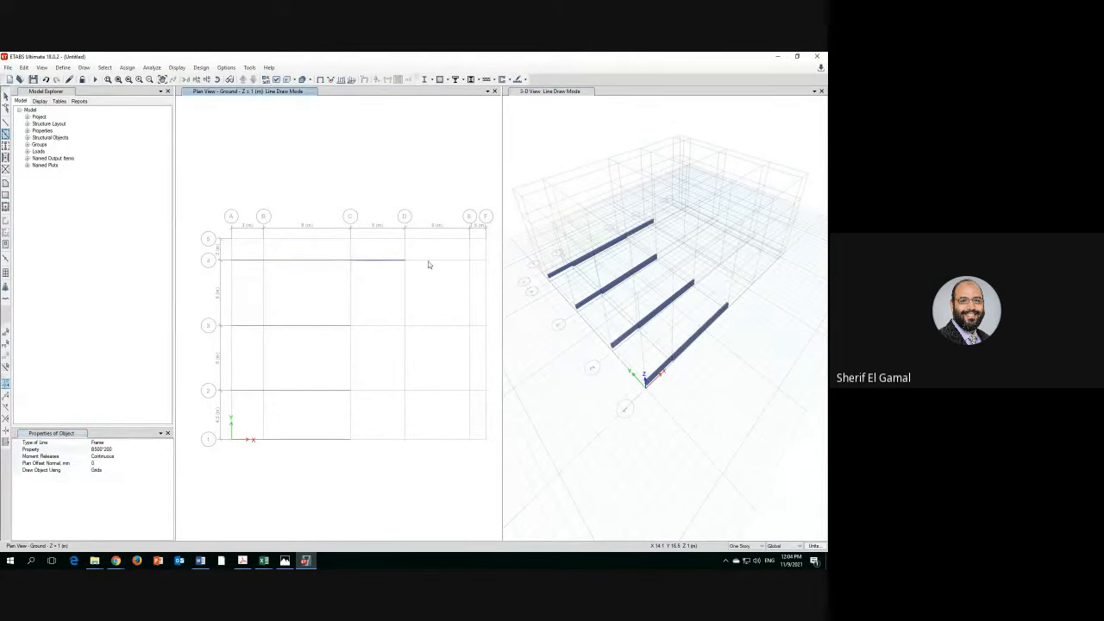
pyautogui.click(427, 263)
pyautogui.click(386, 329)
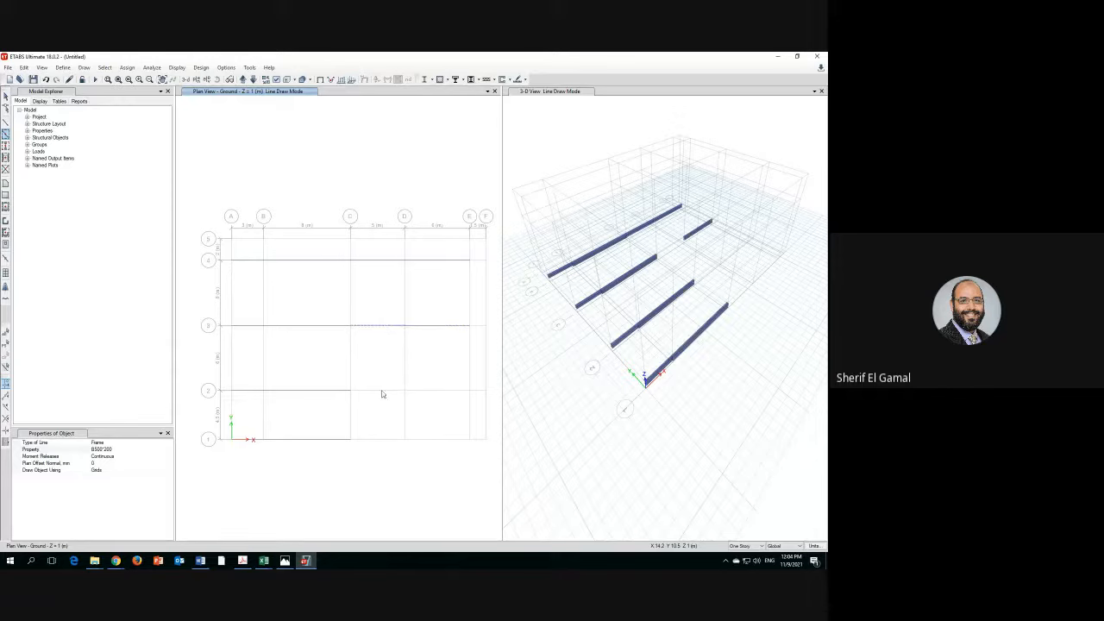
pyautogui.click(442, 392)
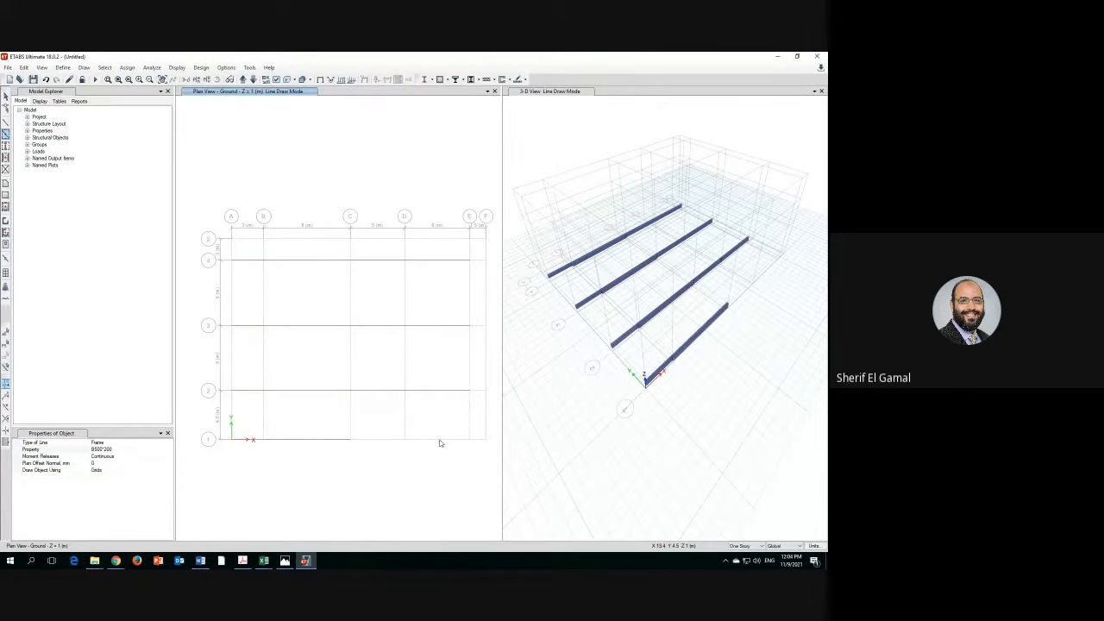
pyautogui.click(428, 441)
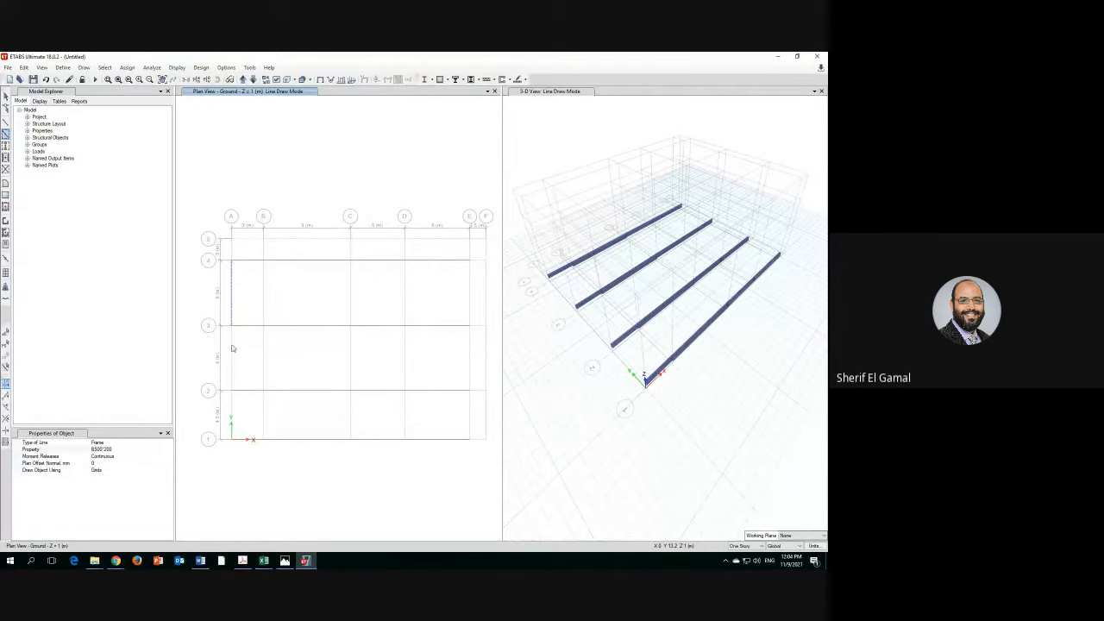
# - Draw B500*200 beams along grid line A in the three bays from grid 4 down to grid 1
pyautogui.click(231, 325)
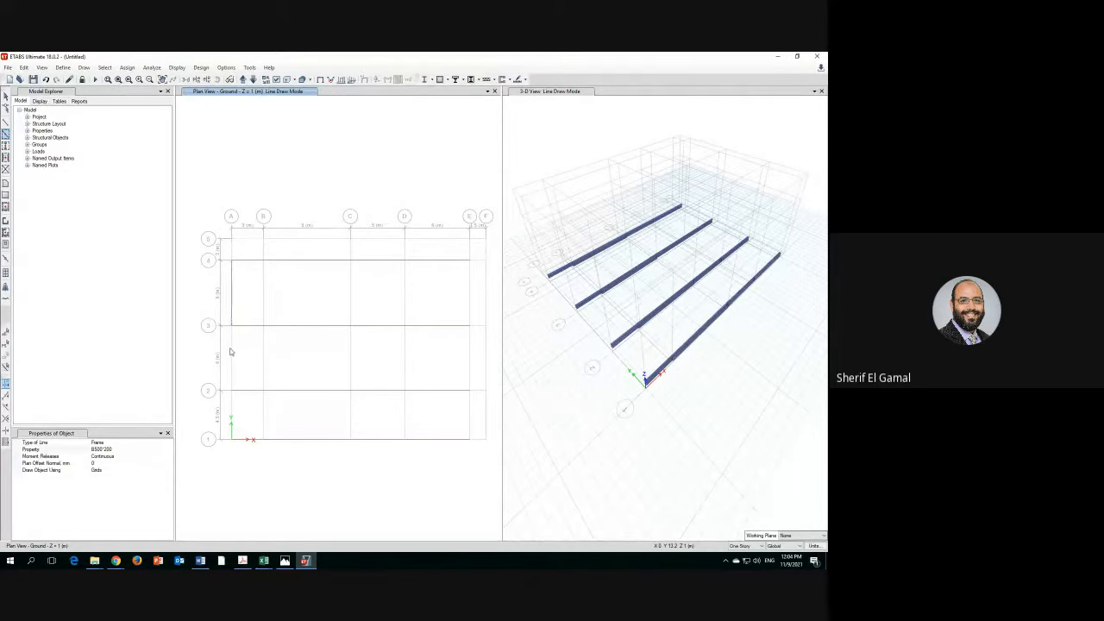
pyautogui.click(238, 402)
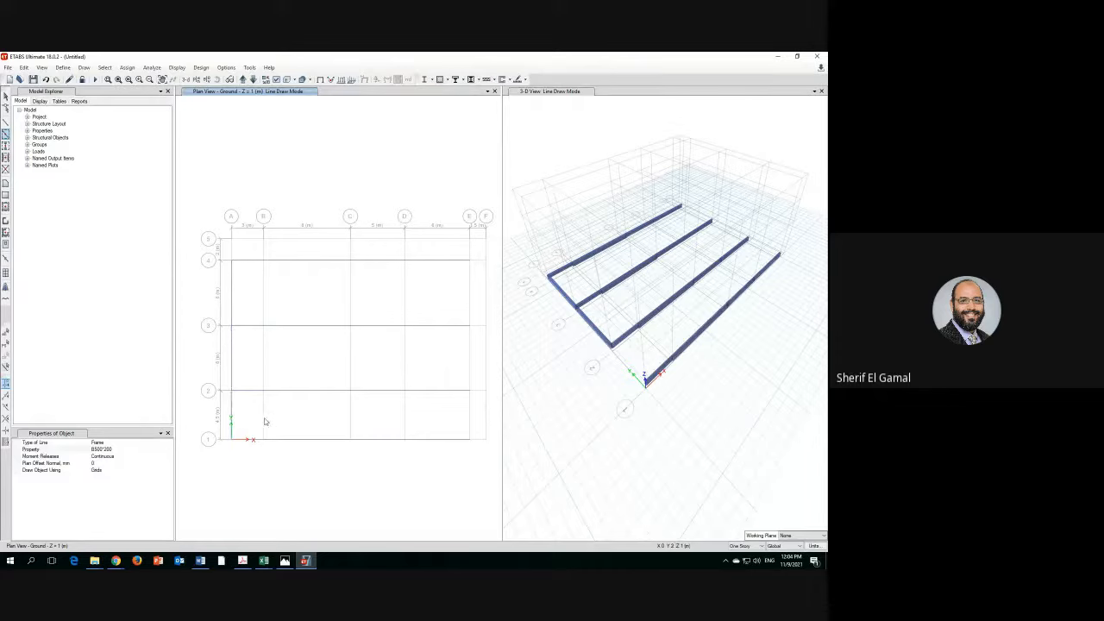
pyautogui.click(254, 417)
# - Draw B500*200 beams between grids 1 and 2 along grid lines B, C, D and E
pyautogui.moveTo(335, 416); pyautogui.dragTo(244, 420)
pyautogui.click(352, 414)
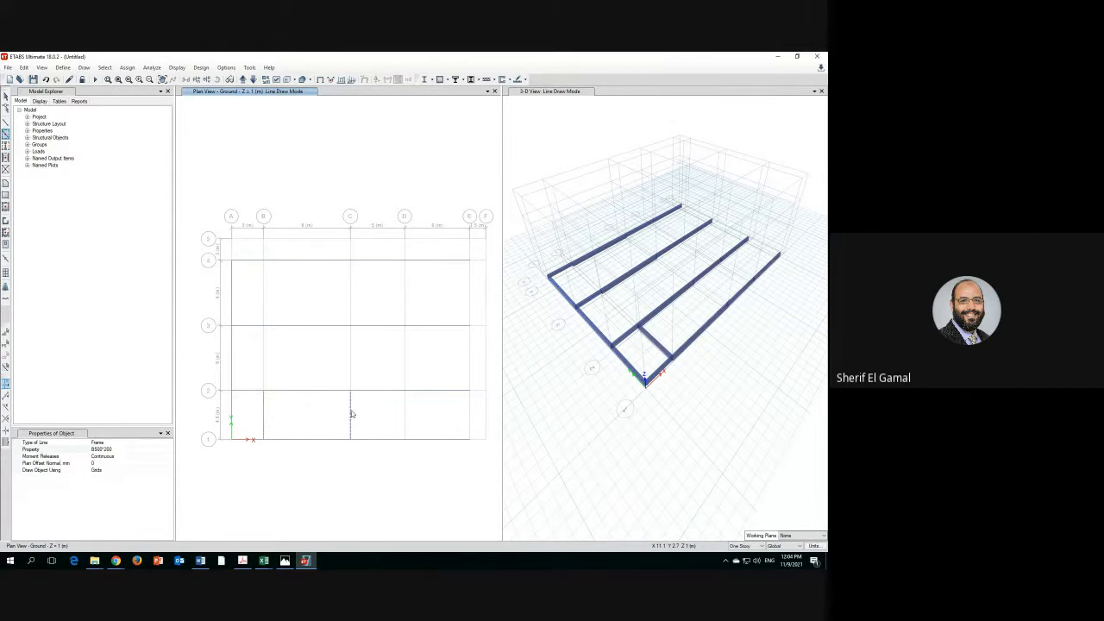
pyautogui.click(405, 413)
pyautogui.click(467, 413)
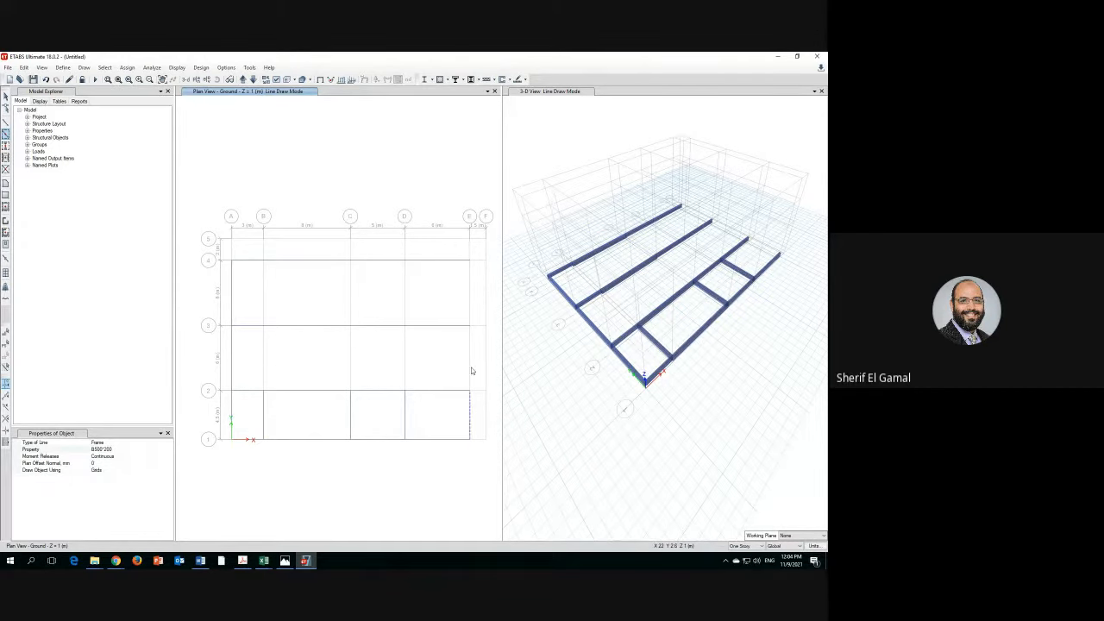
# - Draw B500*200 beams between grids 2 and 3 along grid lines E, D, C and B
pyautogui.click(470, 371)
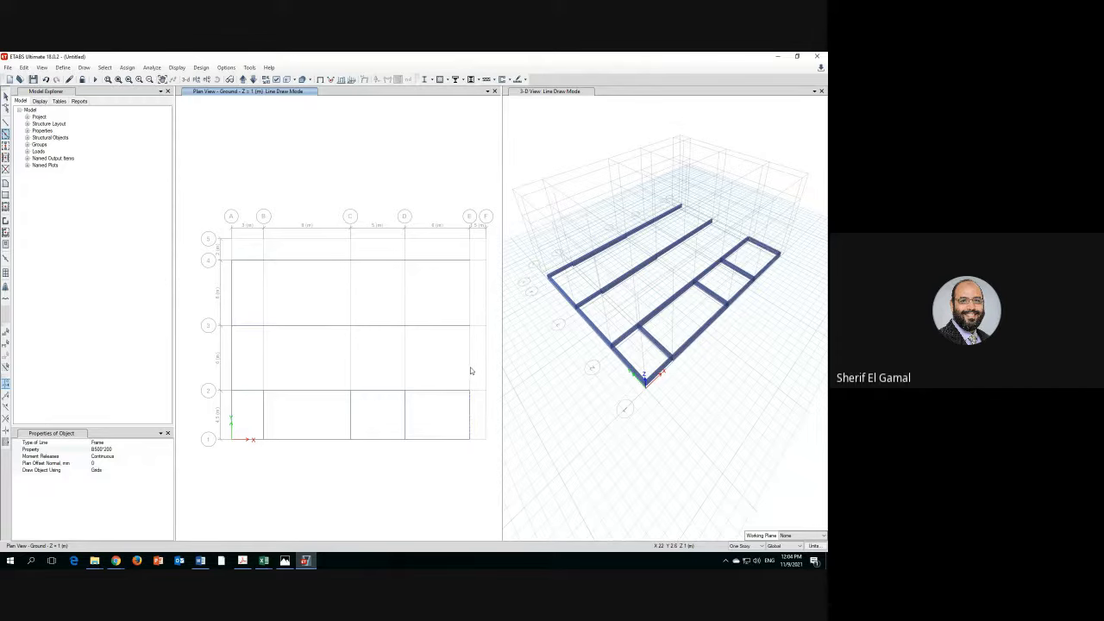
pyautogui.click(403, 368)
pyautogui.click(350, 367)
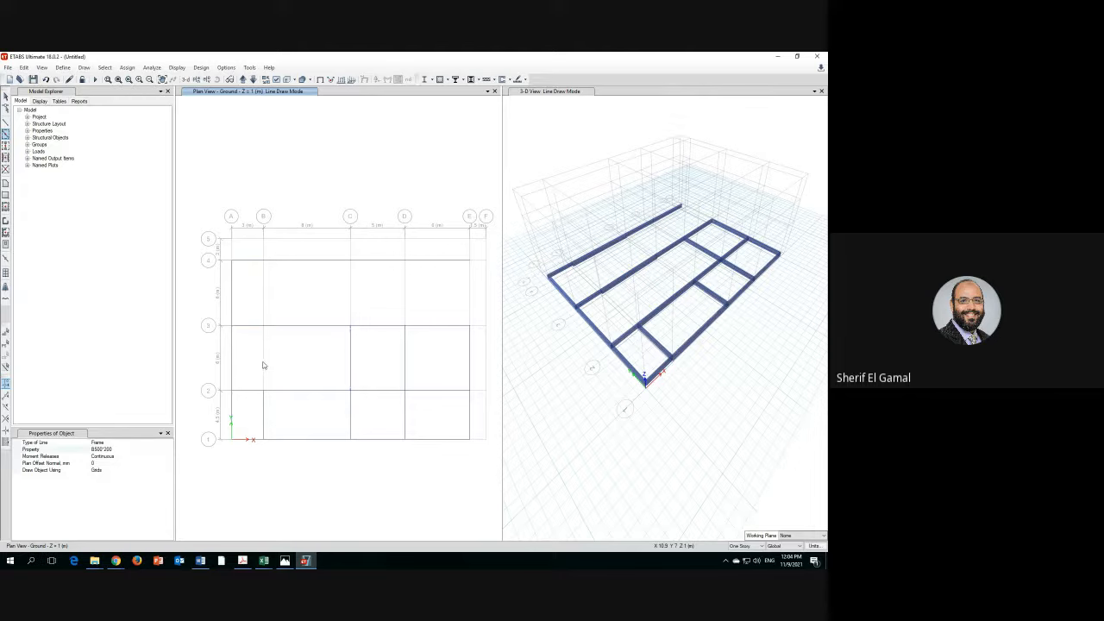
# - Draw B500*200 beams between grids 3 and 4 along grid lines B, C, D and E
pyautogui.click(263, 293)
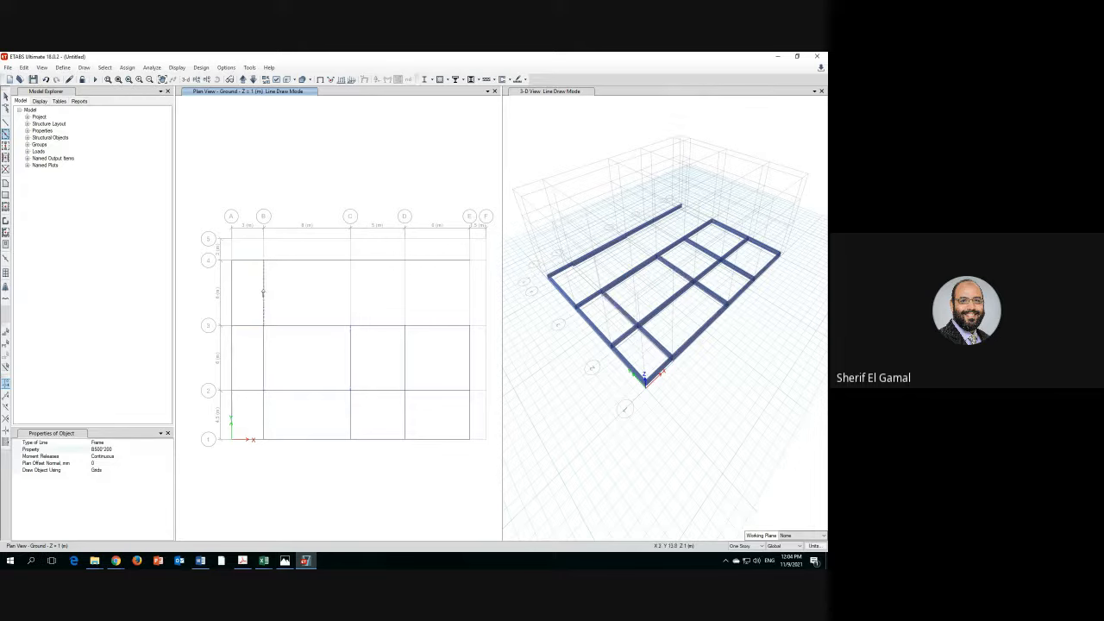
pyautogui.click(349, 294)
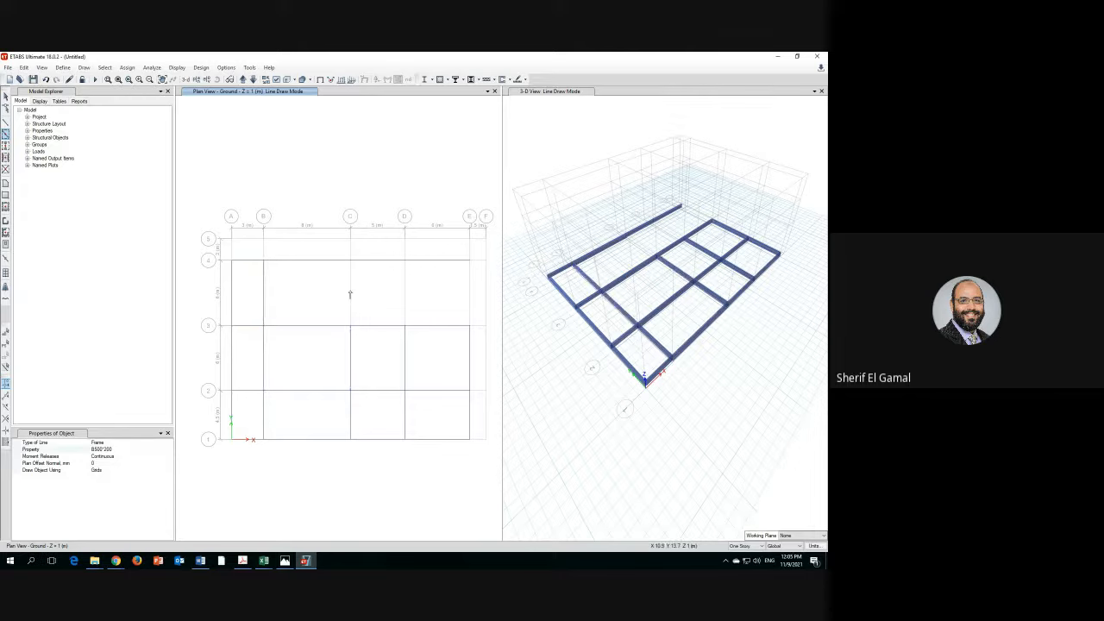
pyautogui.click(408, 299)
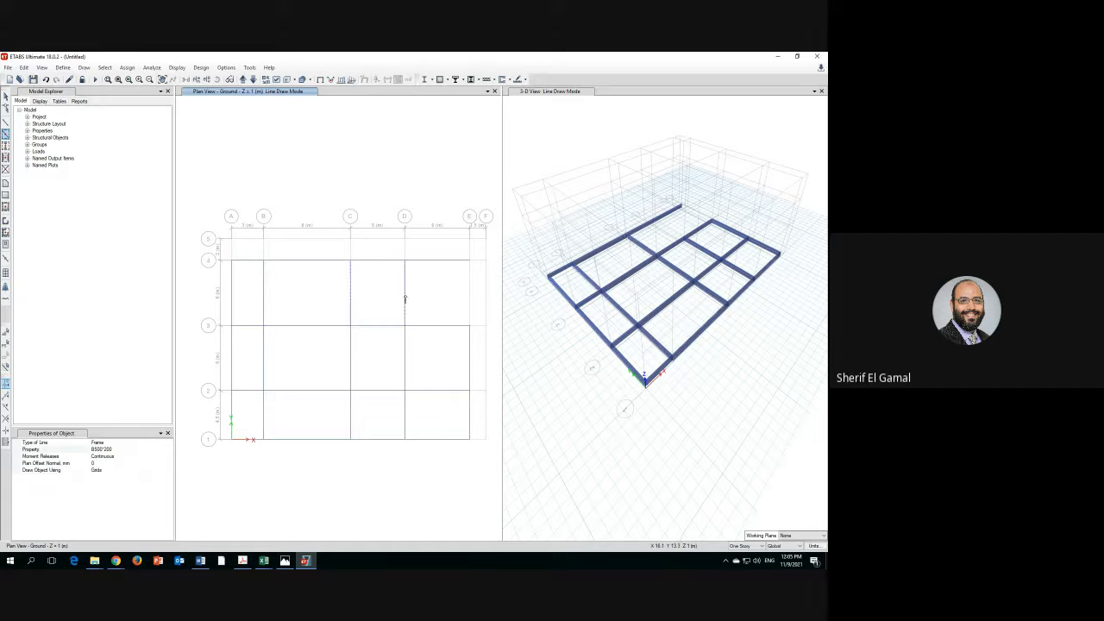
pyautogui.click(469, 299)
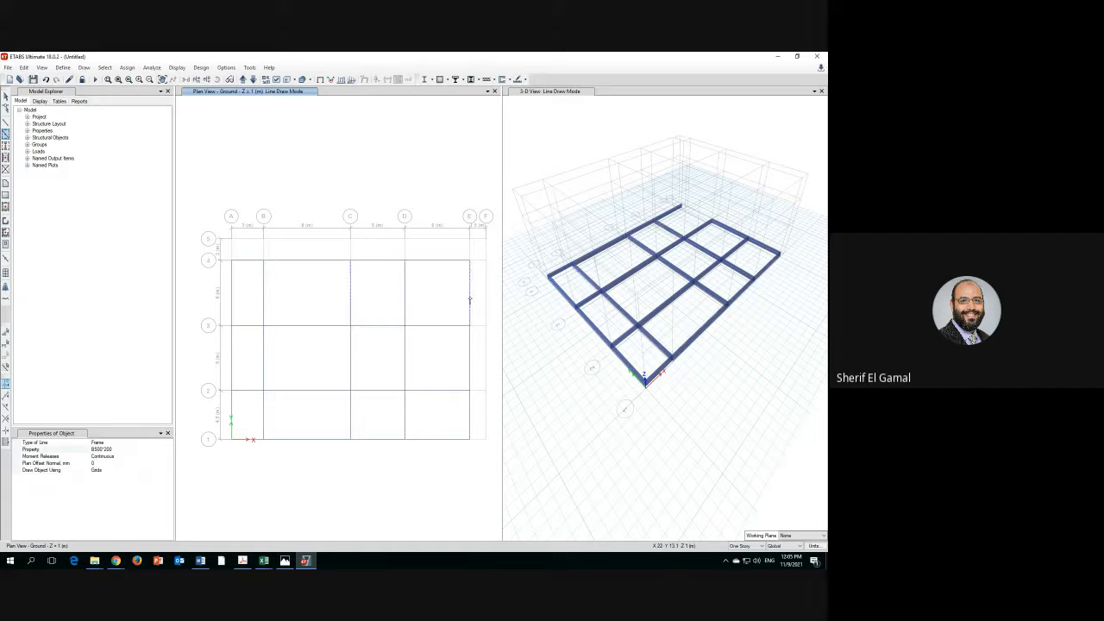
pyautogui.click(434, 326)
# - Check the beam layout against the reference plan image and delete the beam on grid line A between grids 2 and 3
pyautogui.click(284, 560)
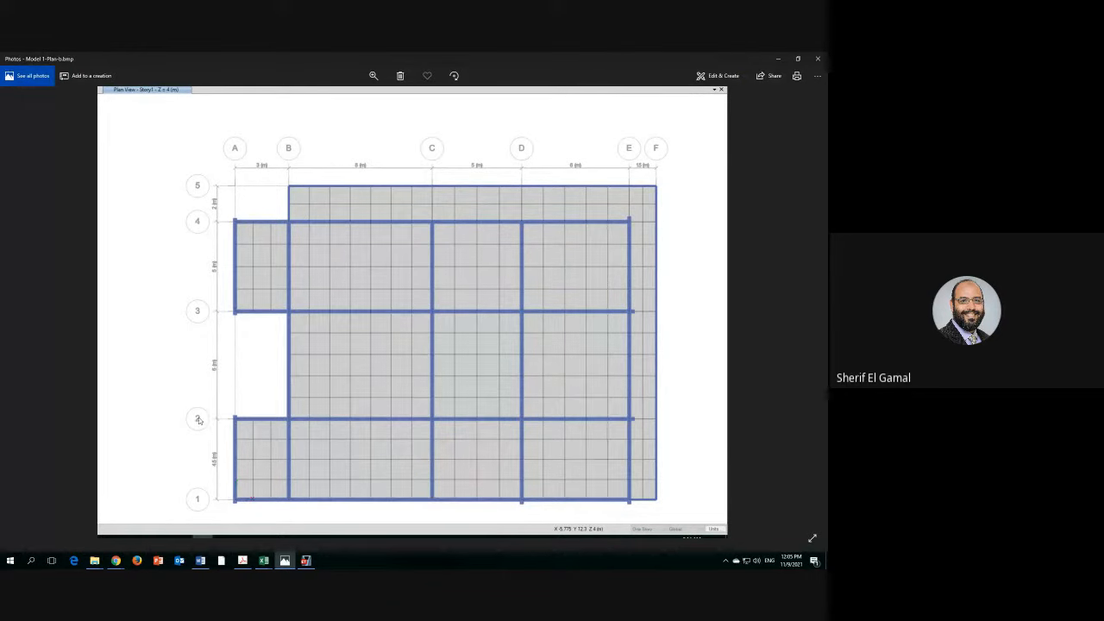
pyautogui.click(305, 561)
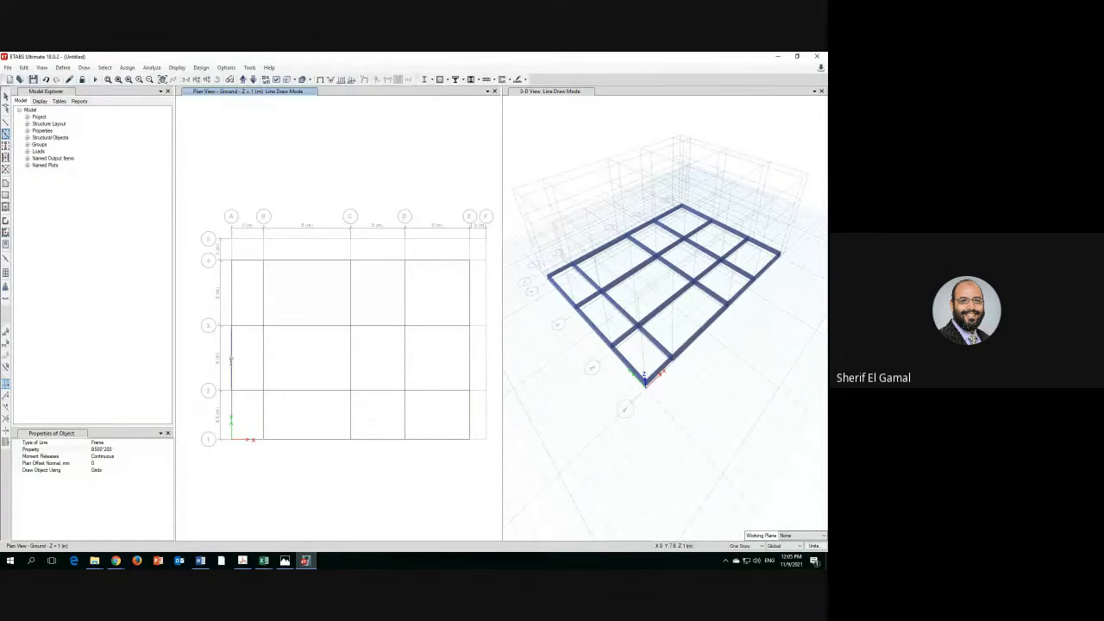
pyautogui.click(5, 96)
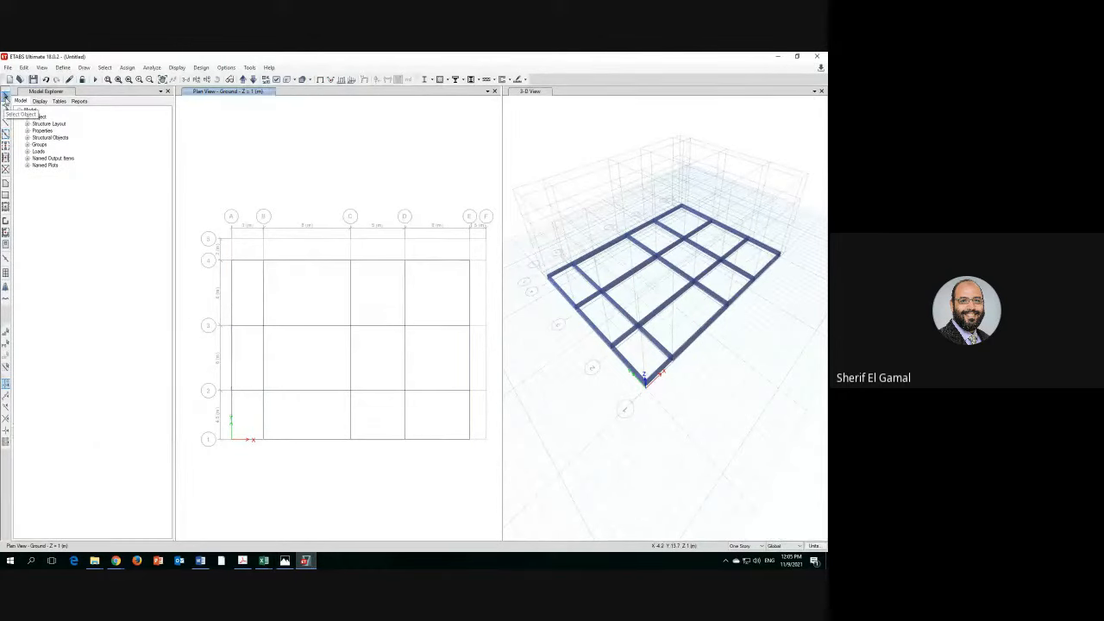
pyautogui.click(231, 362)
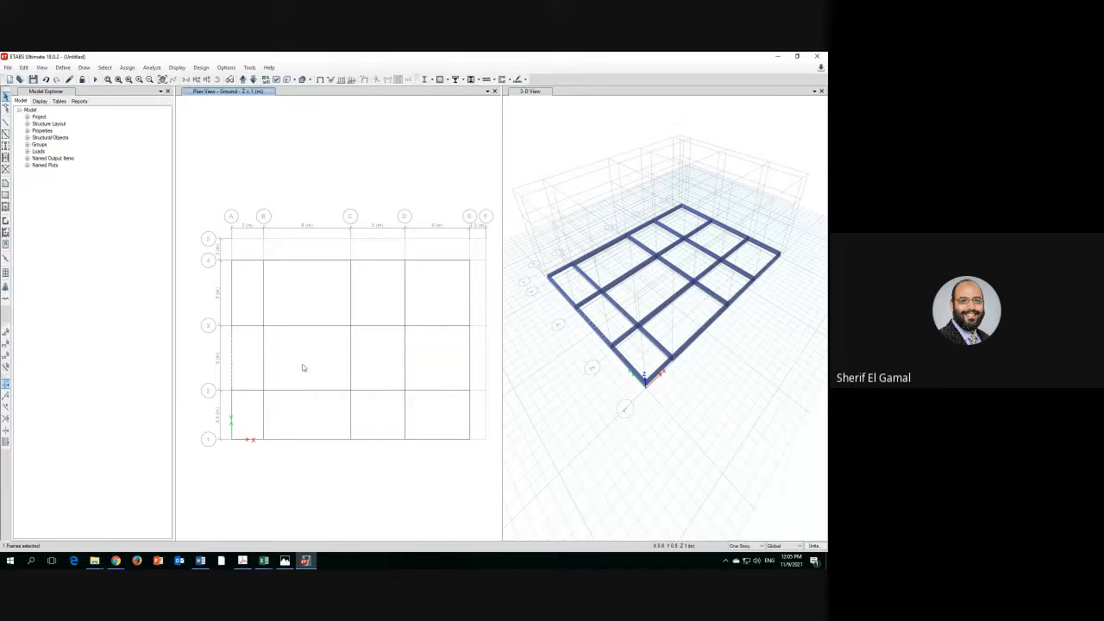
pyautogui.press('Delete')
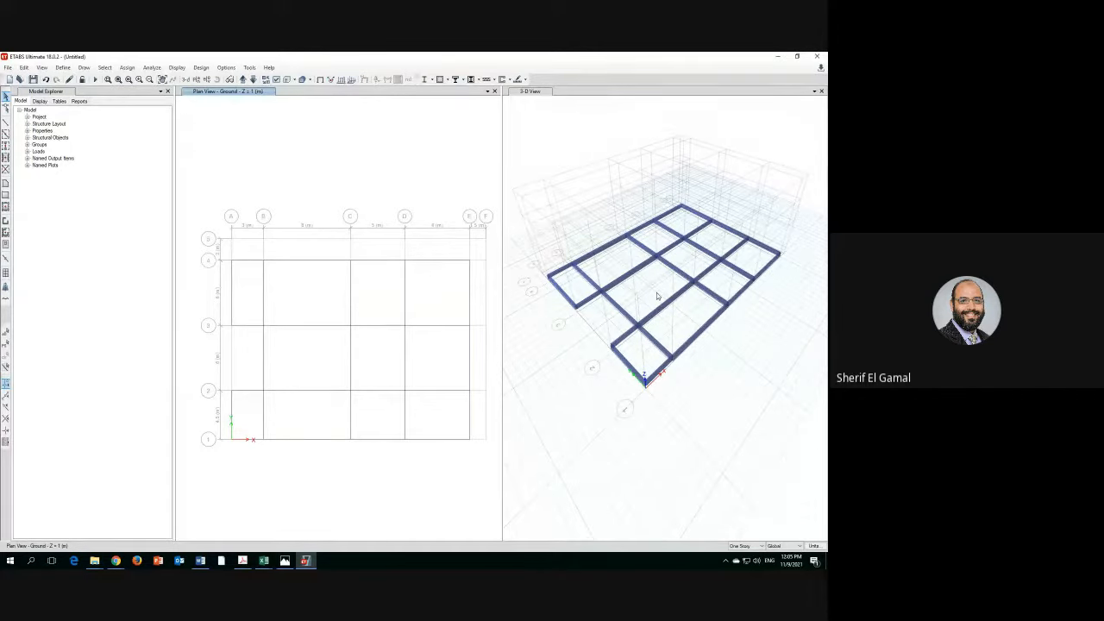
# - Set up quick drawing of columns with section C400*200 and pinned moment releases
pyautogui.click(6, 147)
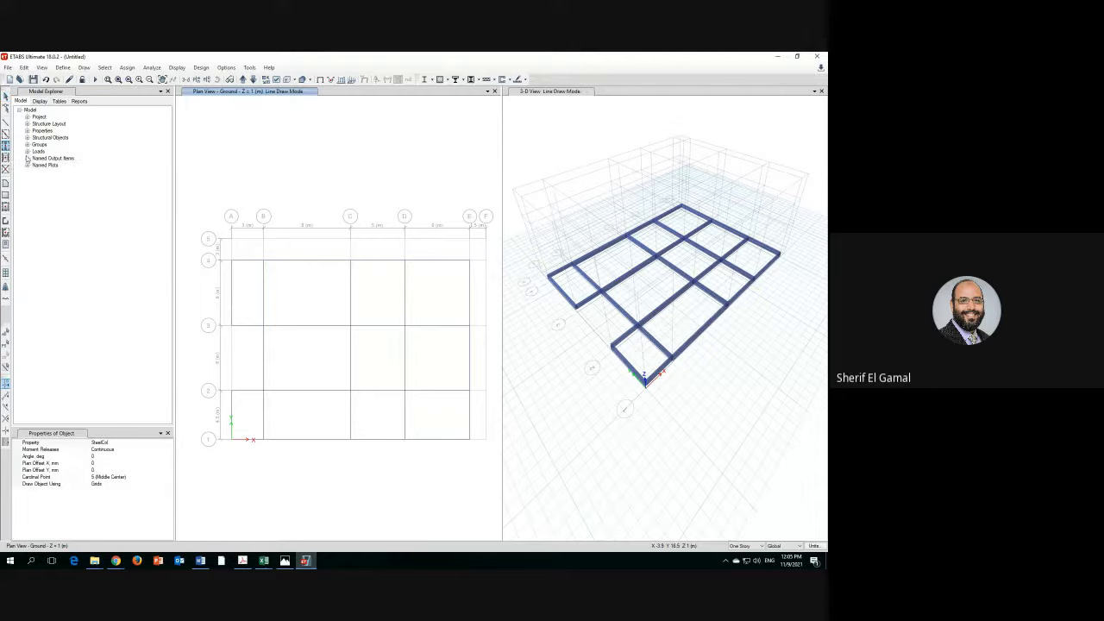
pyautogui.click(153, 442)
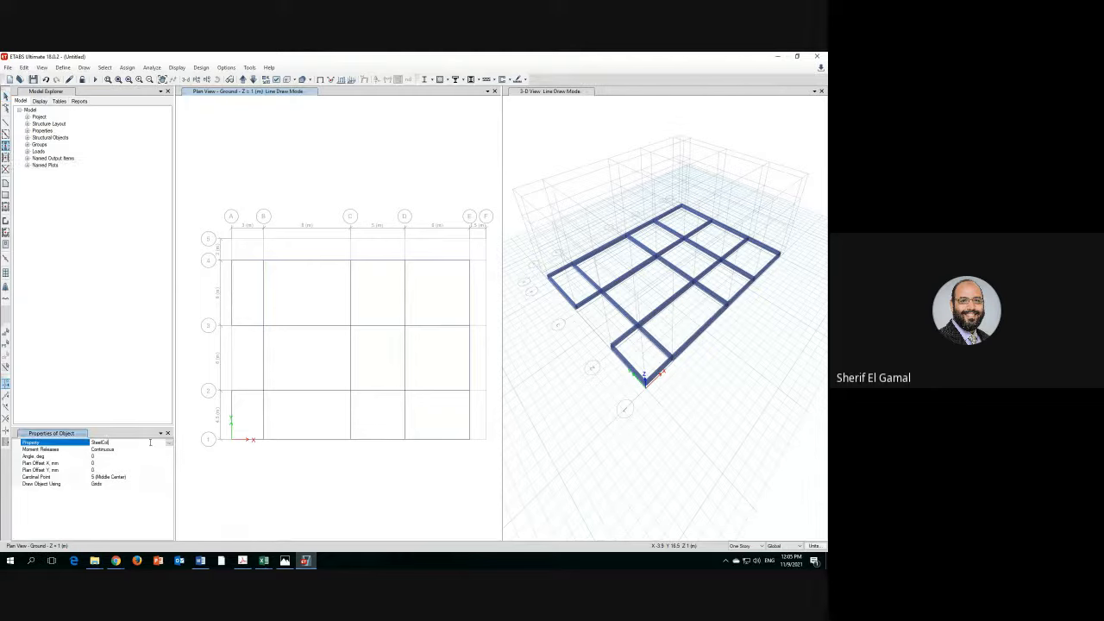
pyautogui.click(169, 442)
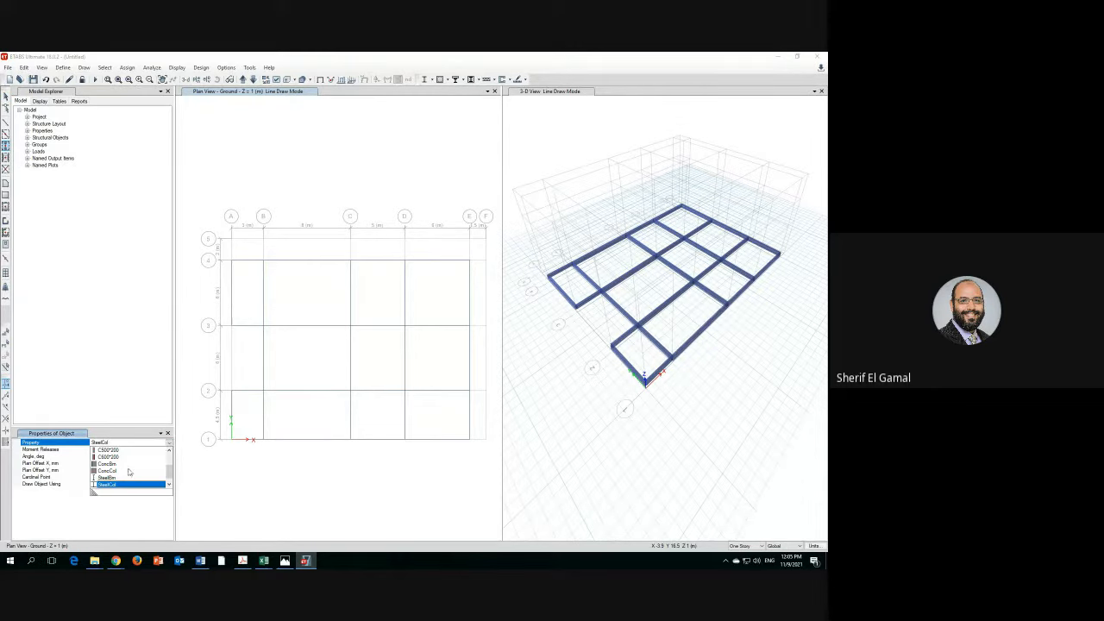
pyautogui.scroll(1, 129, 468)
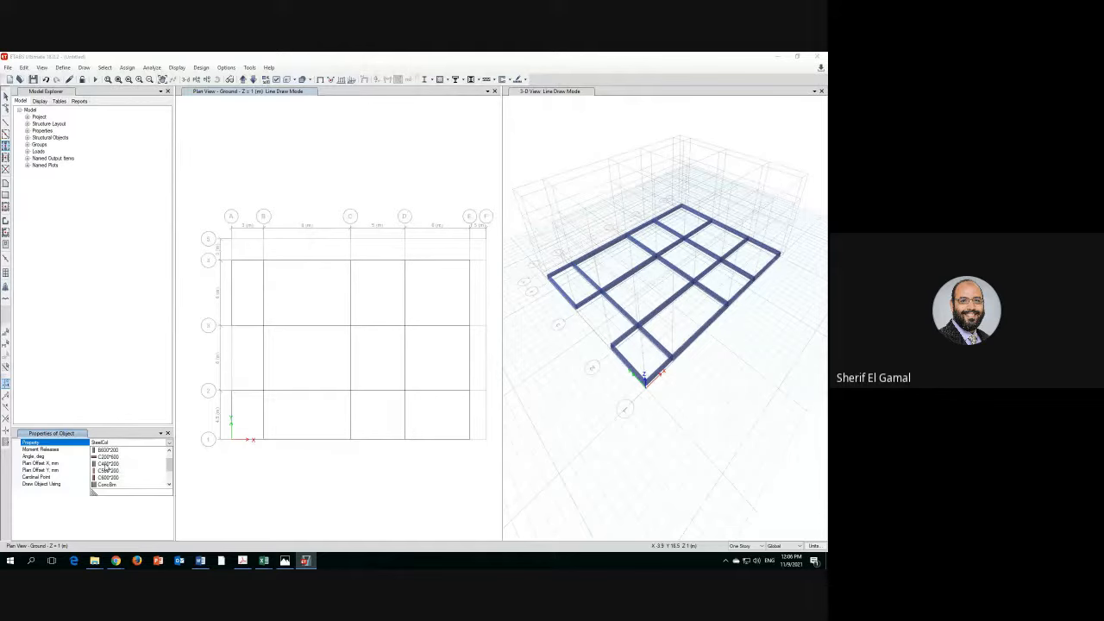
pyautogui.click(105, 464)
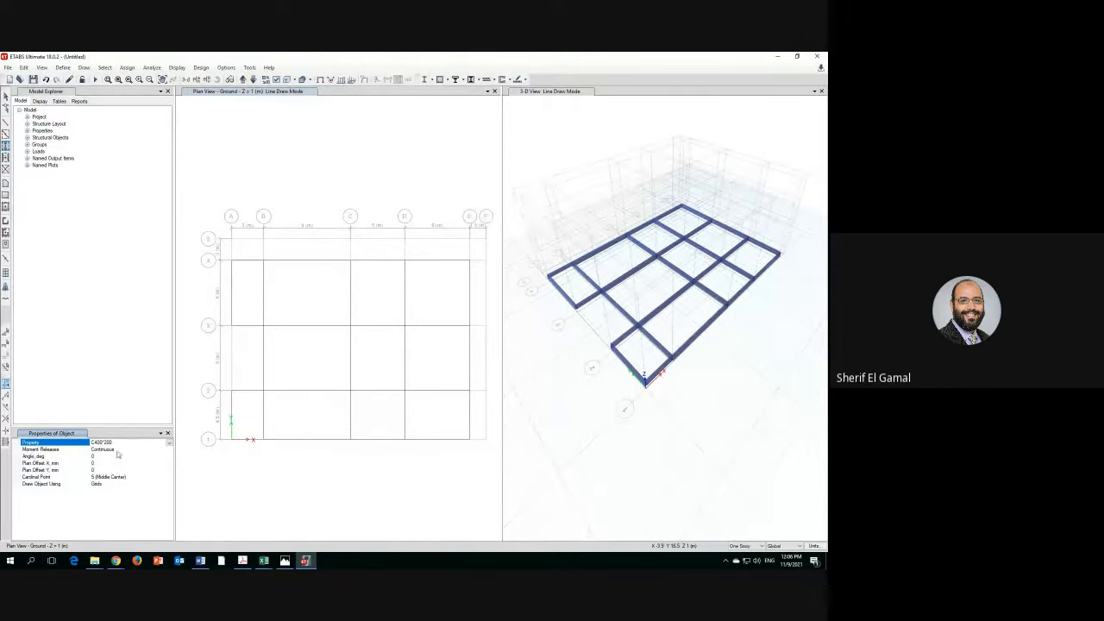
pyautogui.click(169, 450)
pyautogui.click(169, 450)
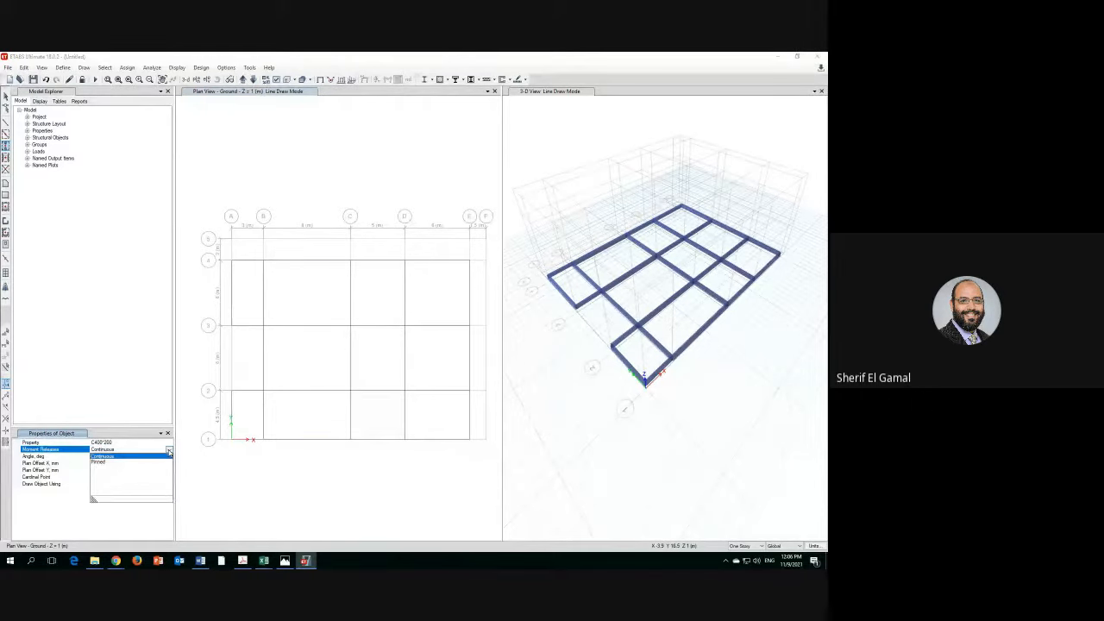
pyautogui.click(98, 463)
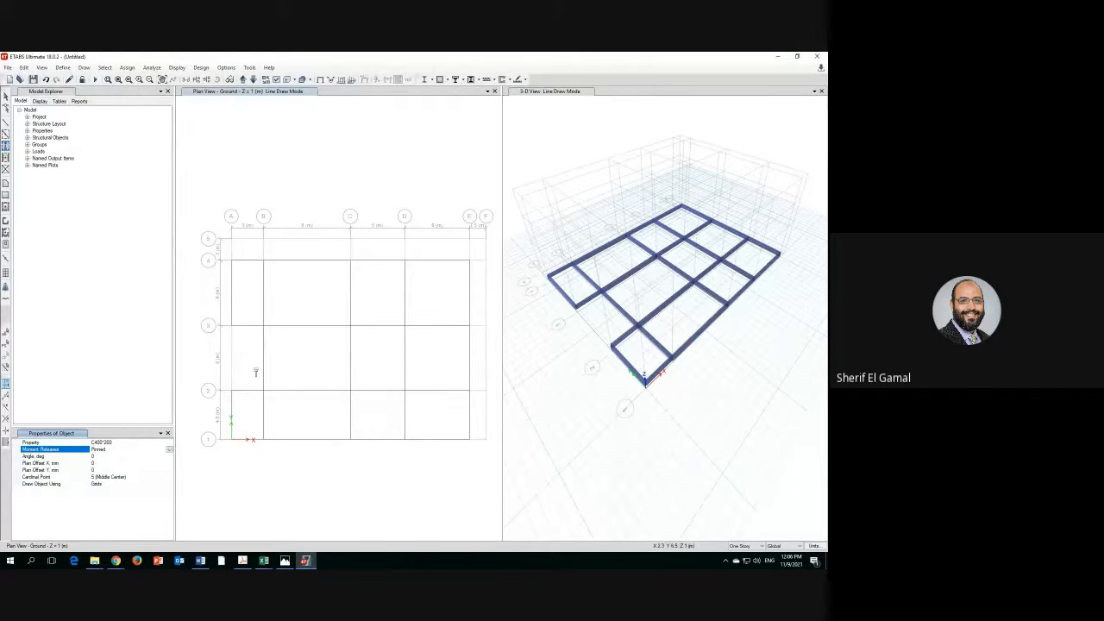
# - Place C400*200 columns on grid line A at grids 4, 3 and 2
pyautogui.click(230, 262)
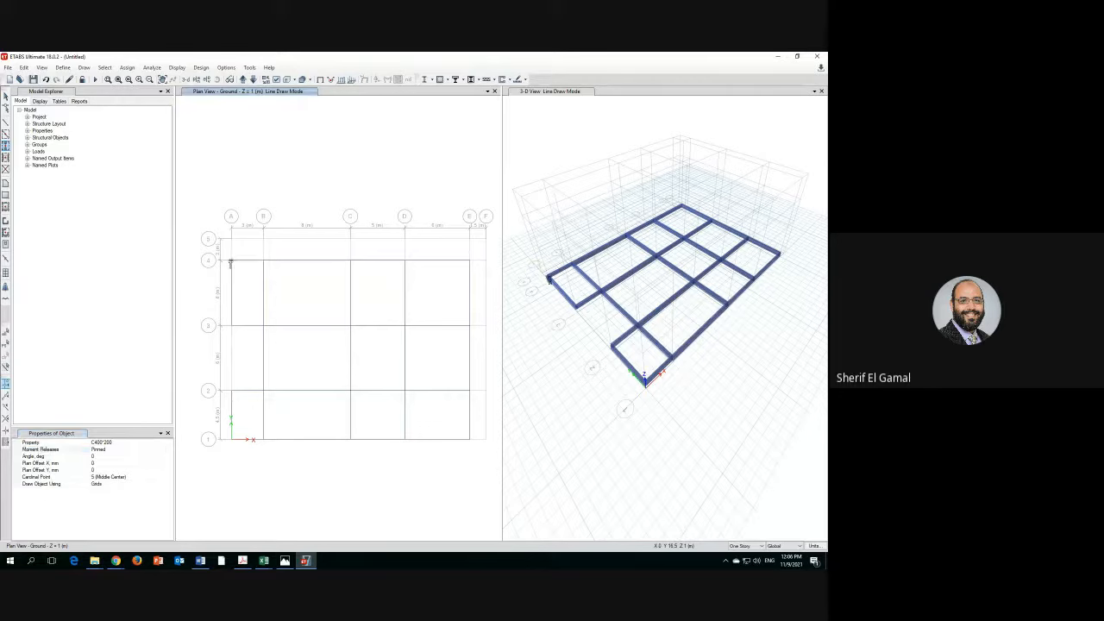
pyautogui.click(230, 326)
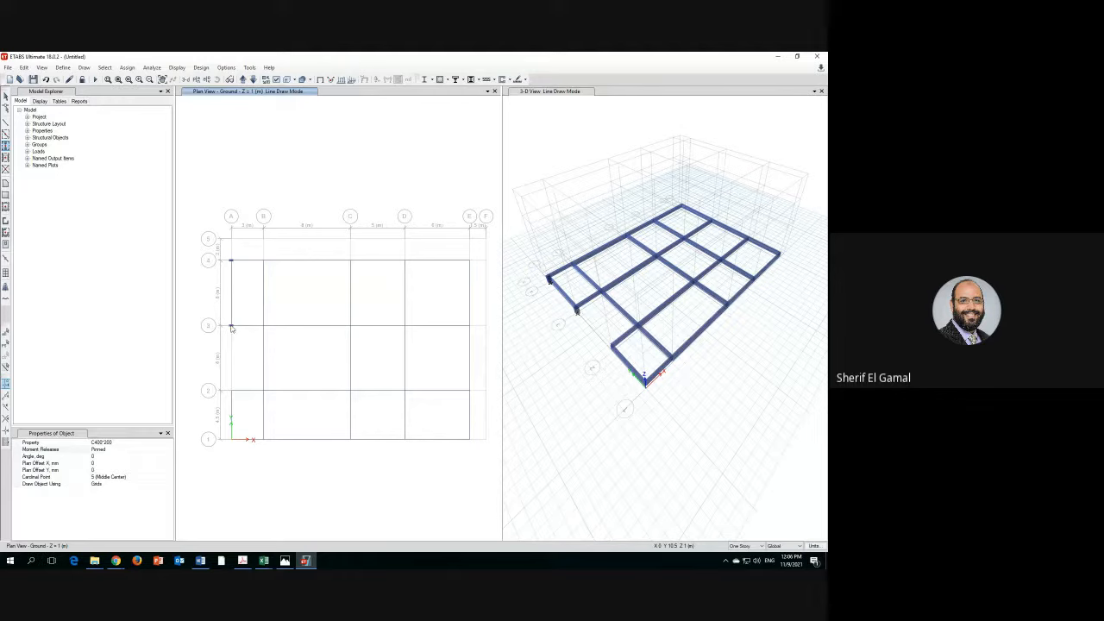
pyautogui.click(230, 392)
# - Set the column angle to 90 degrees and place a C400*200 column at grid point A-1
pyautogui.click(104, 458)
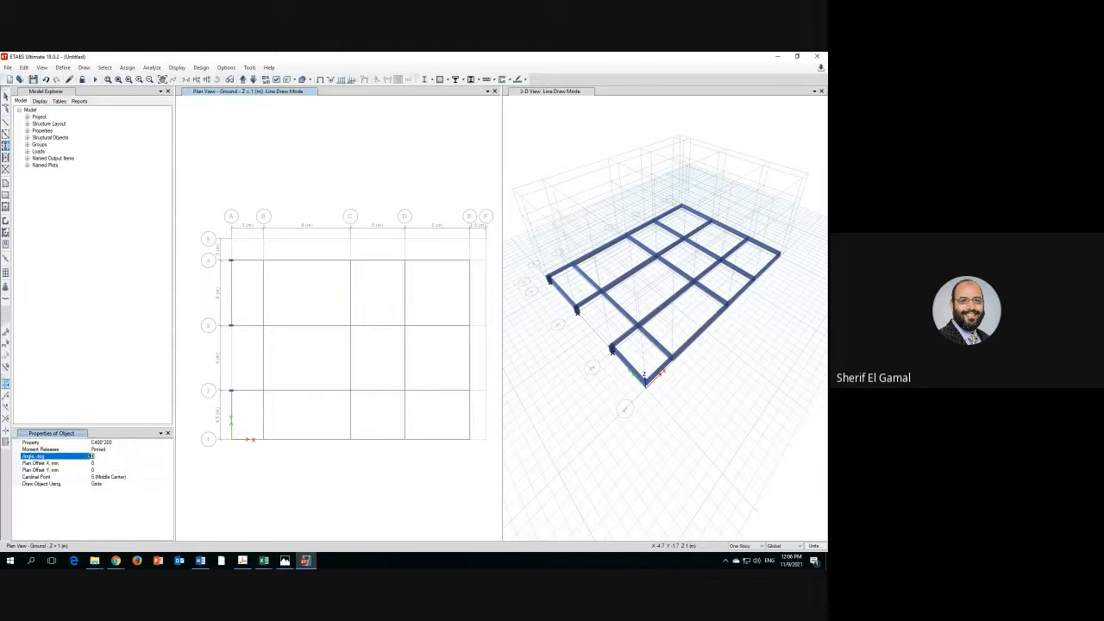
pyautogui.write('90')
pyautogui.click(129, 463)
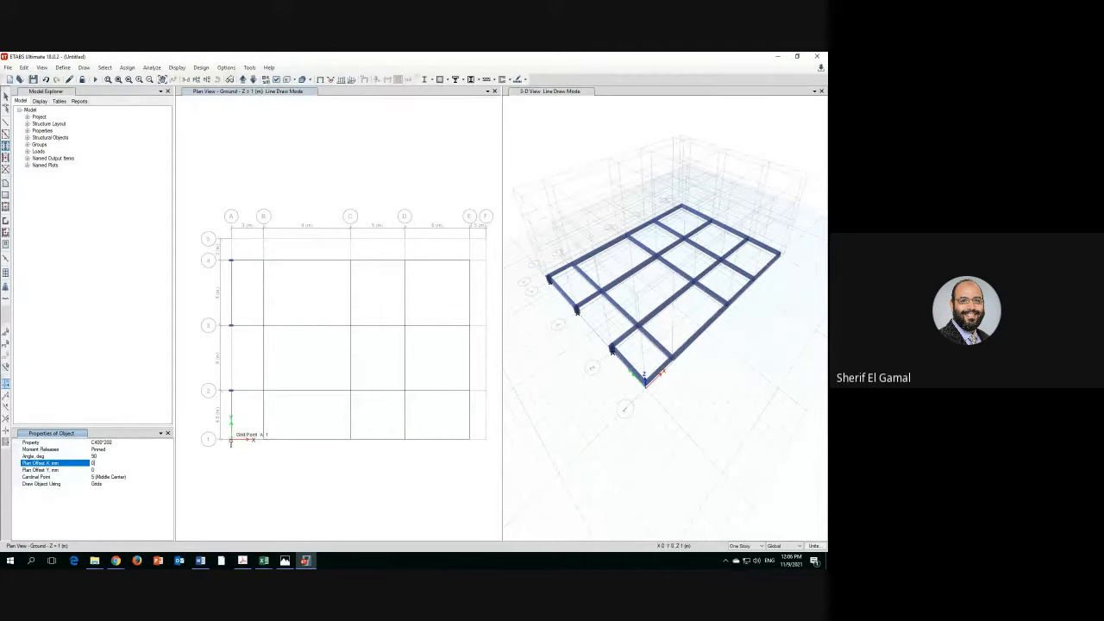
pyautogui.click(230, 439)
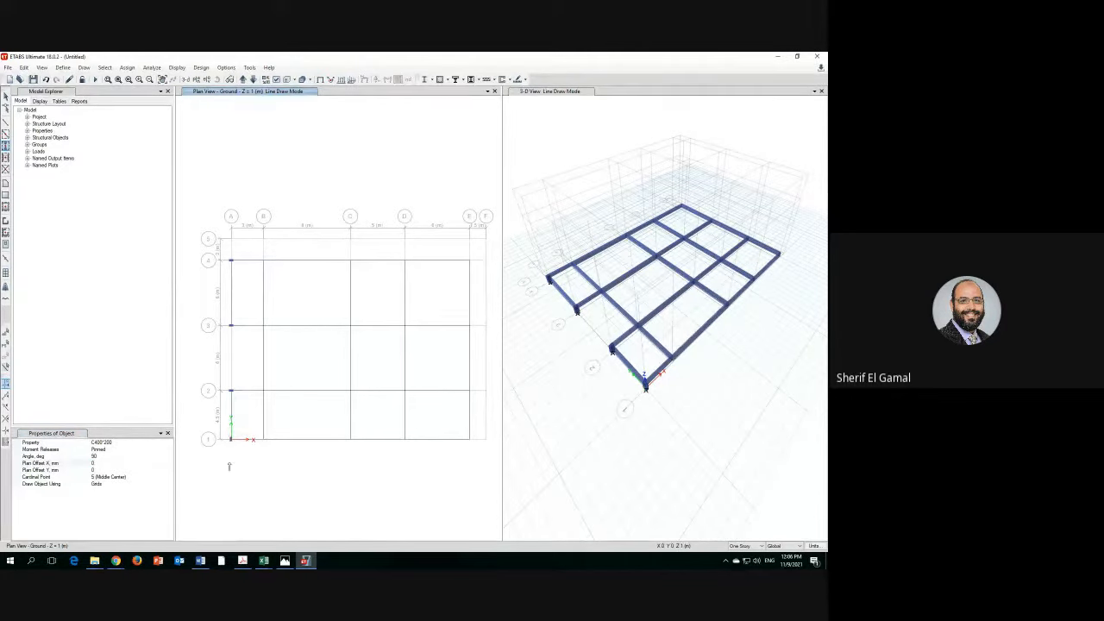
pyautogui.scroll(3, 217, 448)
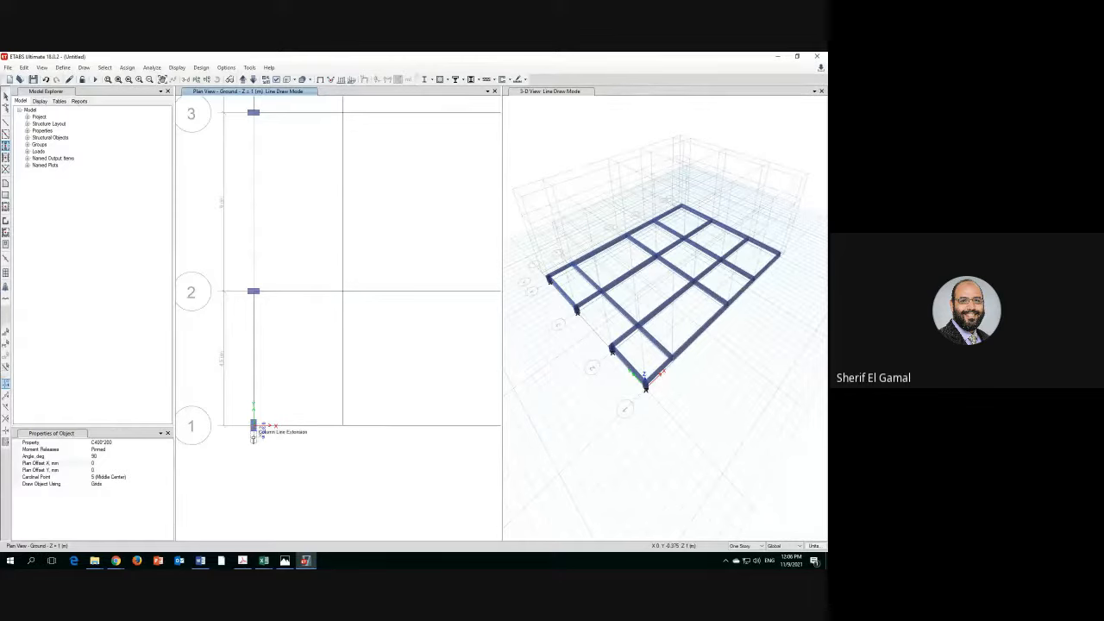
# - Place C200*600 columns at a 90-degree angle on grid lines B, C and D at grids 2 and 3
pyautogui.press('Escape')
pyautogui.scroll(-3, 339, 367)
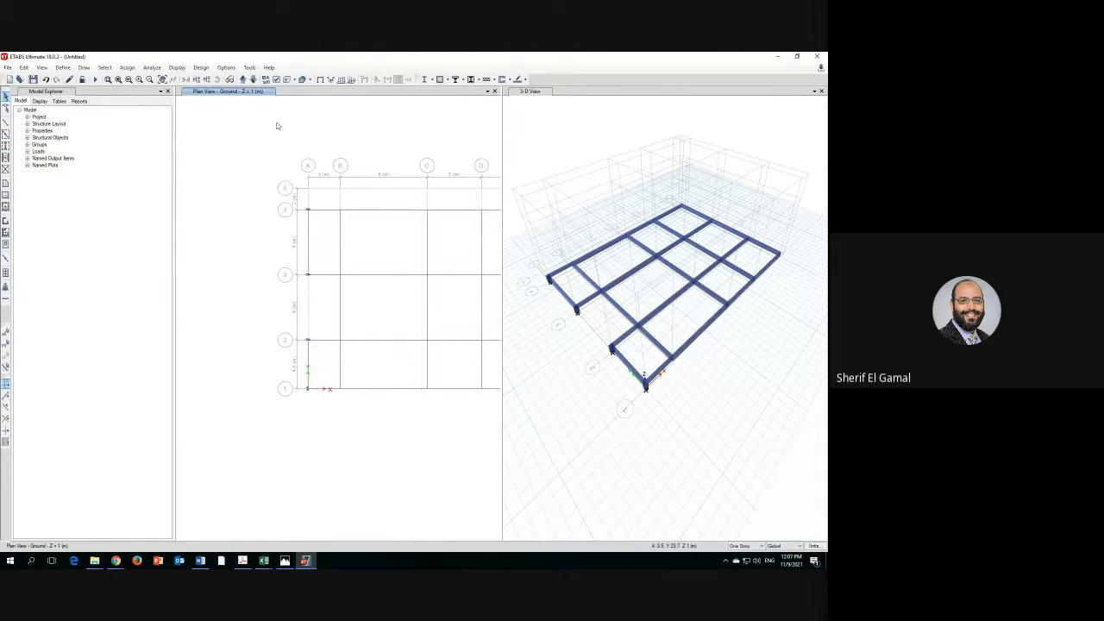
pyautogui.click(162, 79)
pyautogui.moveTo(388, 202); pyautogui.dragTo(308, 205)
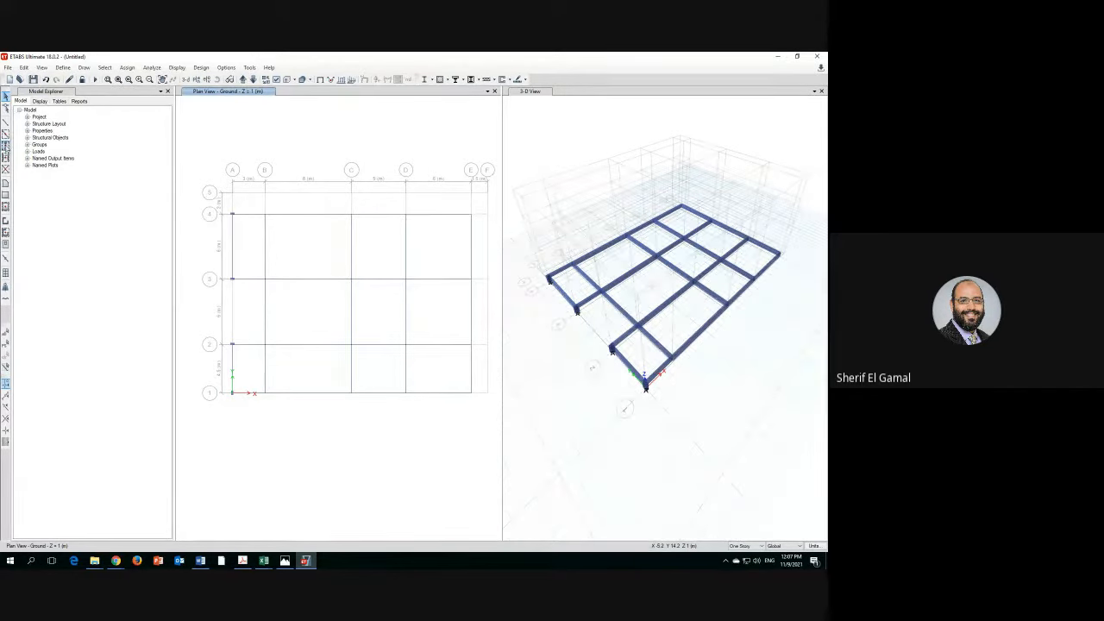
pyautogui.click(6, 147)
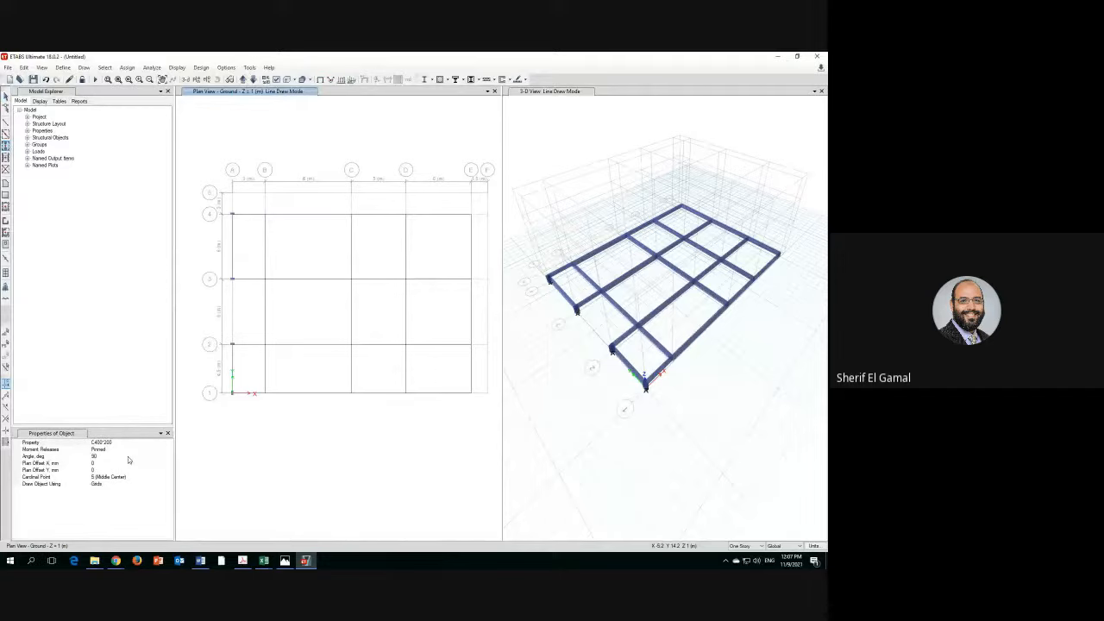
pyautogui.click(168, 443)
pyautogui.click(169, 443)
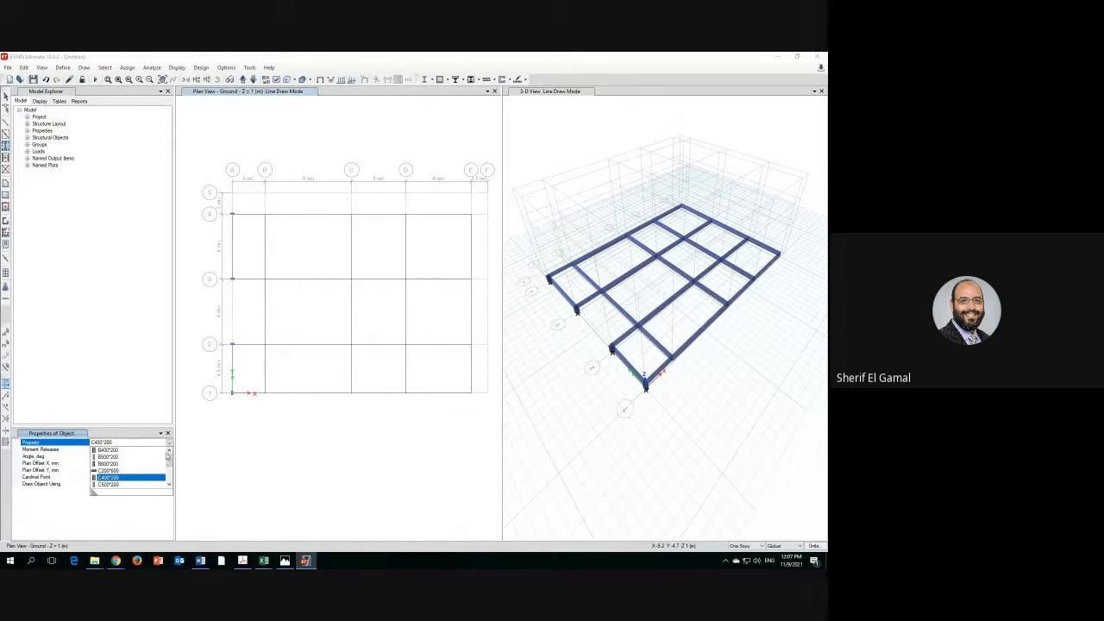
pyautogui.click(112, 476)
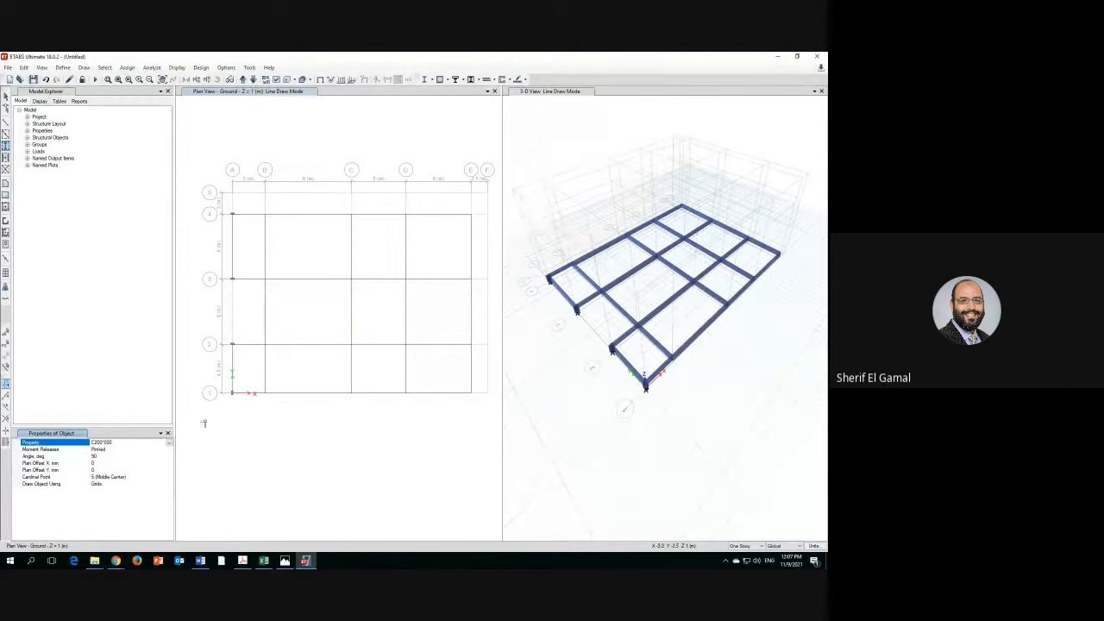
pyautogui.click(255, 270)
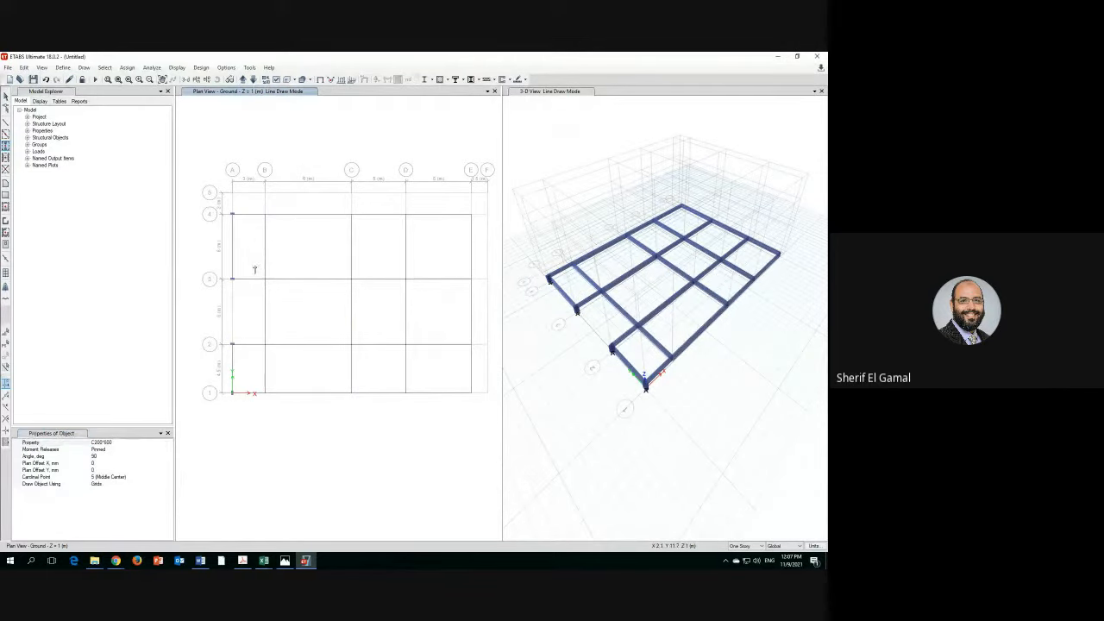
pyautogui.moveTo(255, 266)
pyautogui.mouseDown()
pyautogui.moveTo(329, 338)
pyautogui.moveTo(406, 368)
pyautogui.moveTo(430, 364)
pyautogui.mouseUp()
# - Set the quick-draw column section to B500*200 and its angle to 0 degrees
pyautogui.click(170, 443)
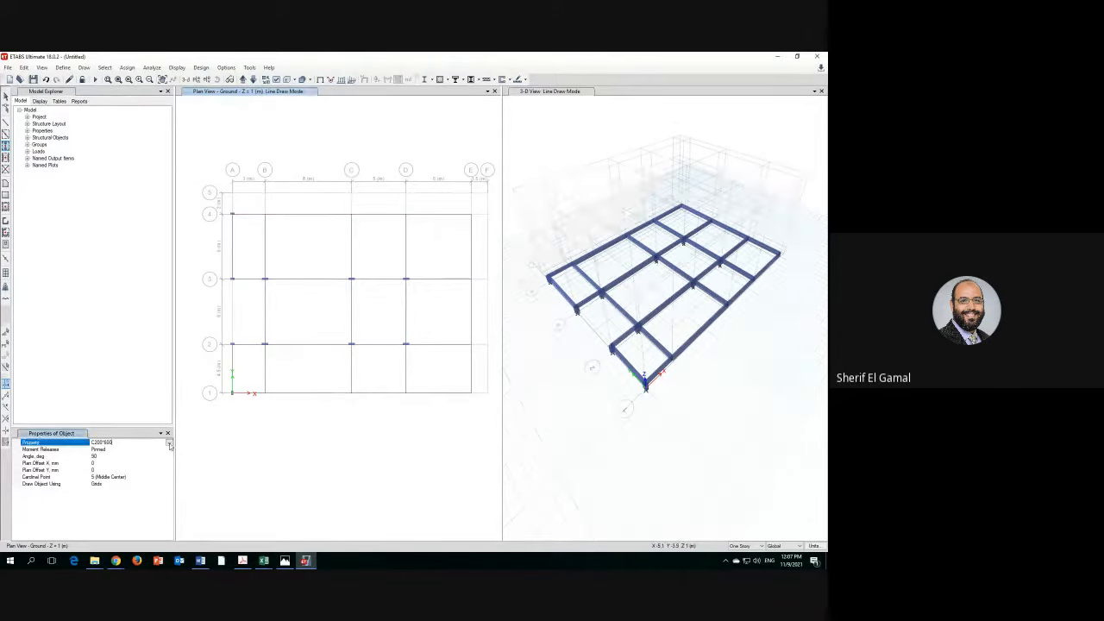
pyautogui.click(169, 444)
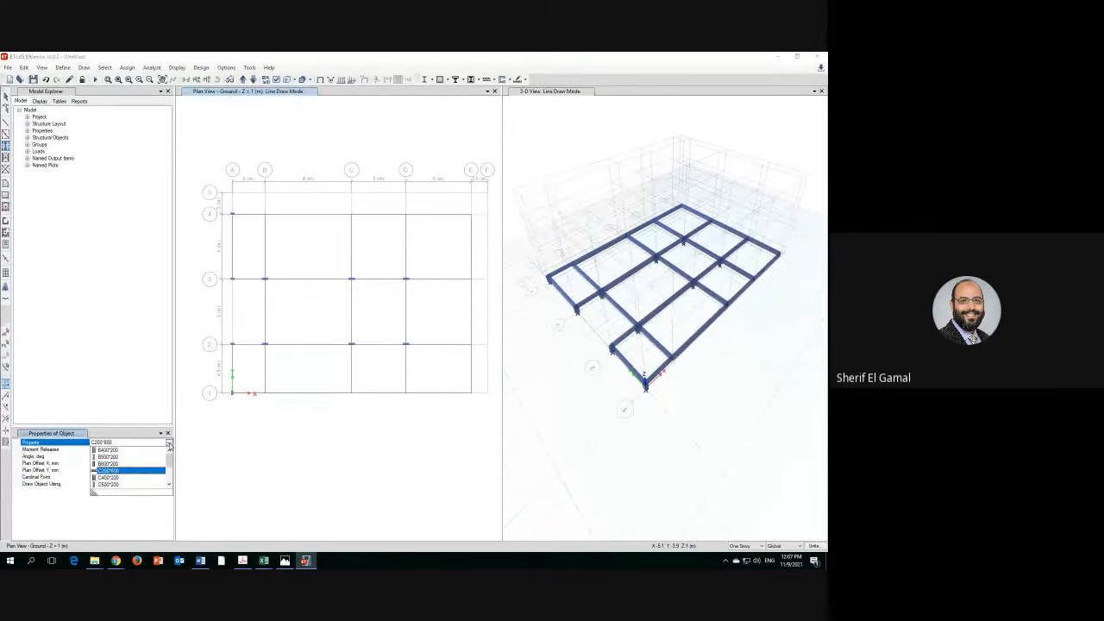
pyautogui.click(107, 457)
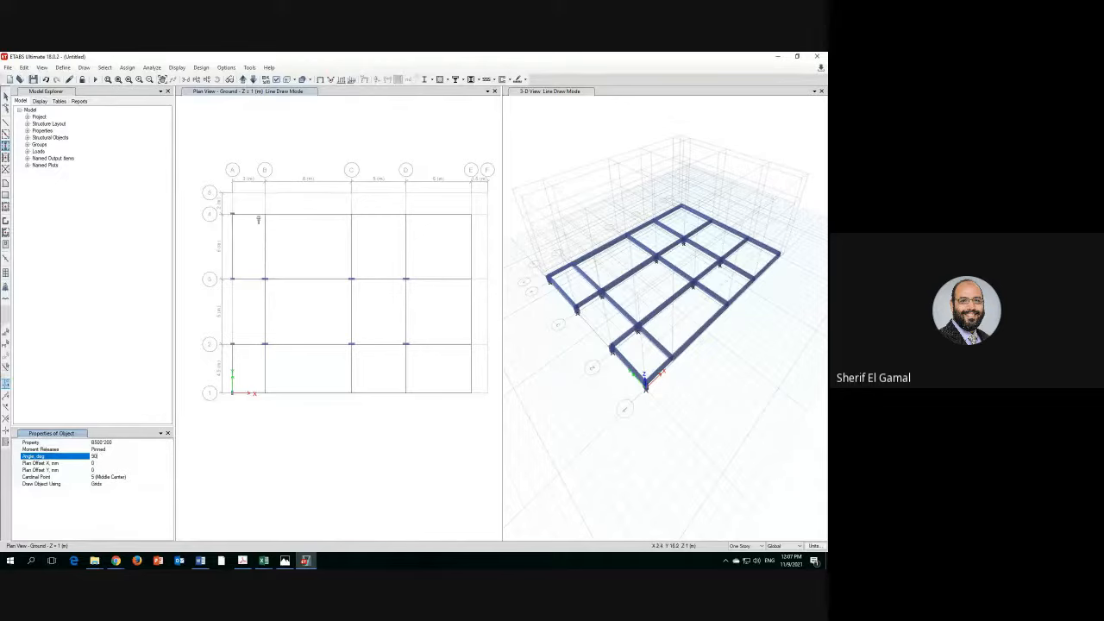
pyautogui.click(112, 463)
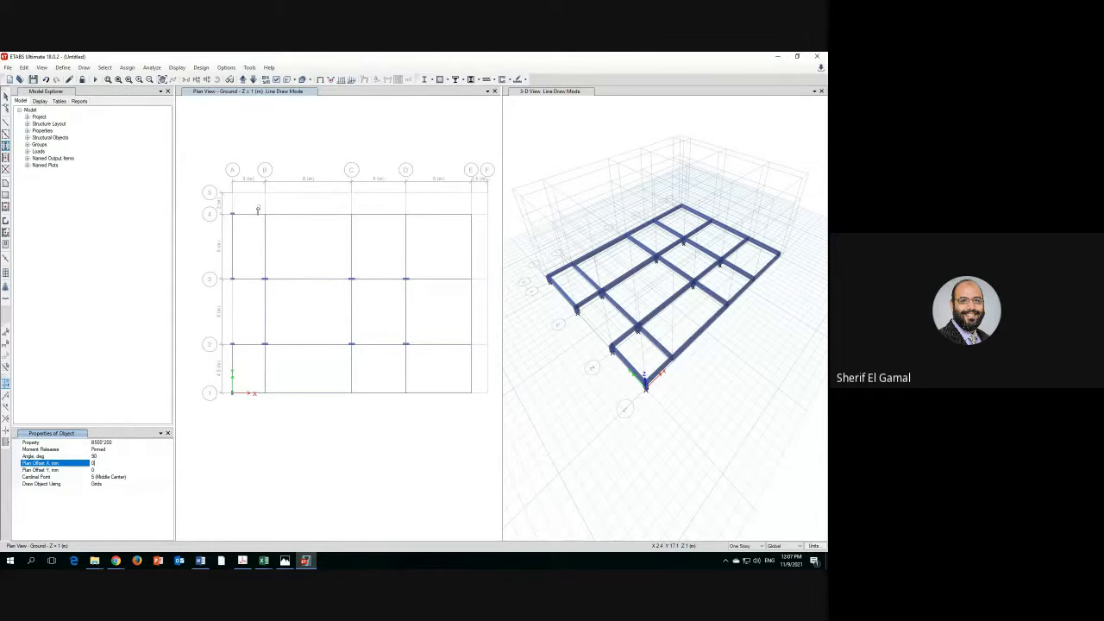
pyautogui.click(107, 457)
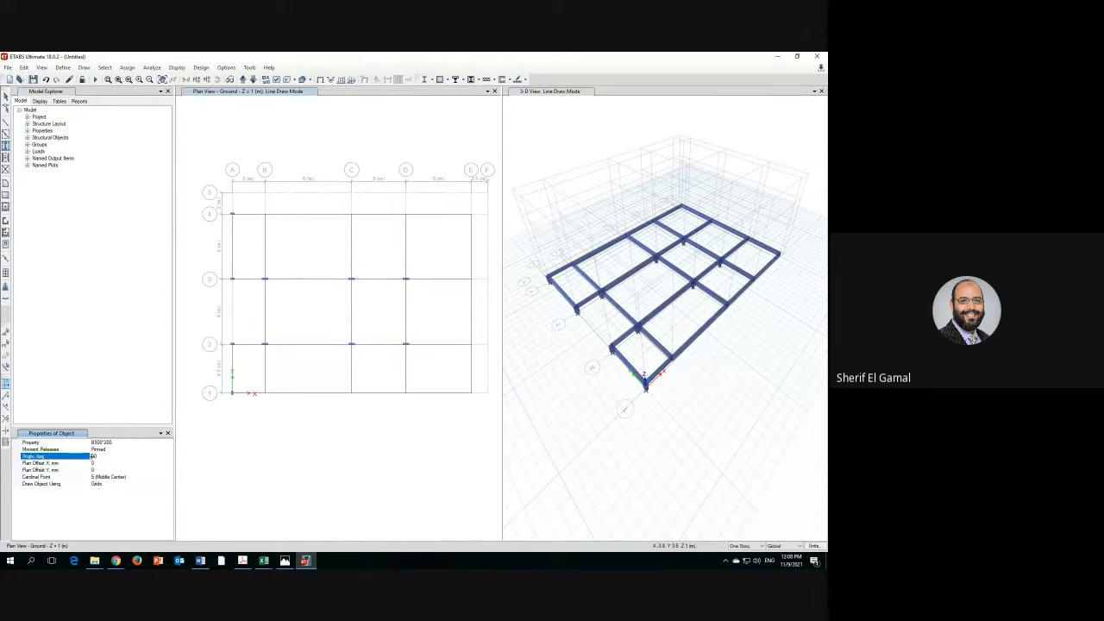
pyautogui.moveTo(102, 455); pyautogui.dragTo(90, 458)
pyautogui.write('0')
pyautogui.click(115, 449)
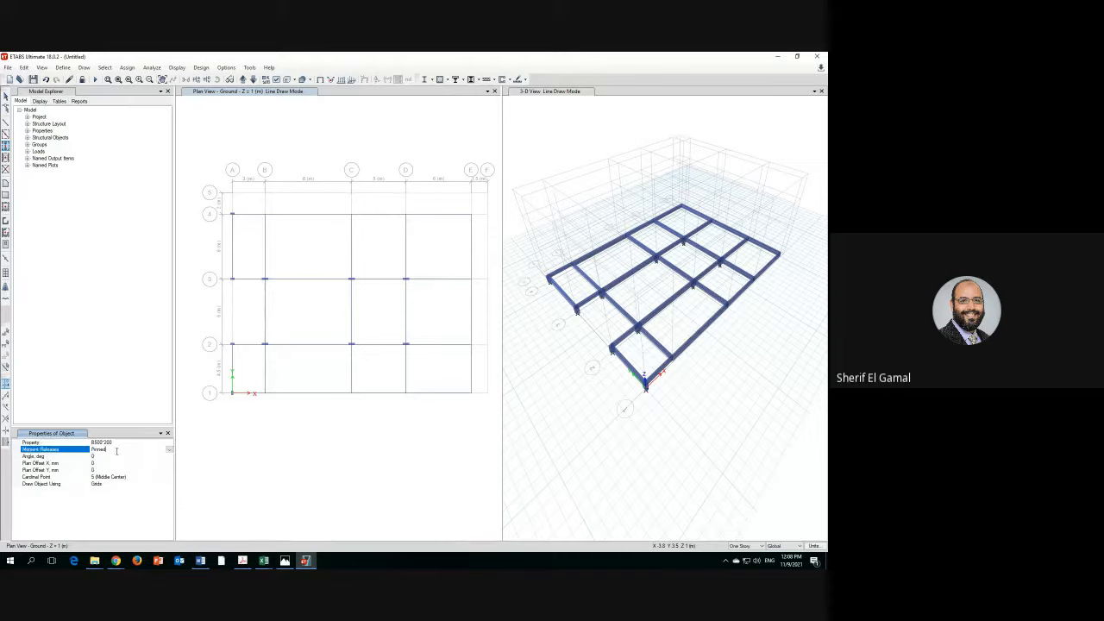
# - Place B500*200 columns along grid 4 from B to F, on grid E at 3, 2 and 1, and on grid 1 from B to D
pyautogui.moveTo(257, 207)
pyautogui.mouseDown()
pyautogui.moveTo(285, 222)
pyautogui.moveTo(488, 234)
pyautogui.mouseUp()
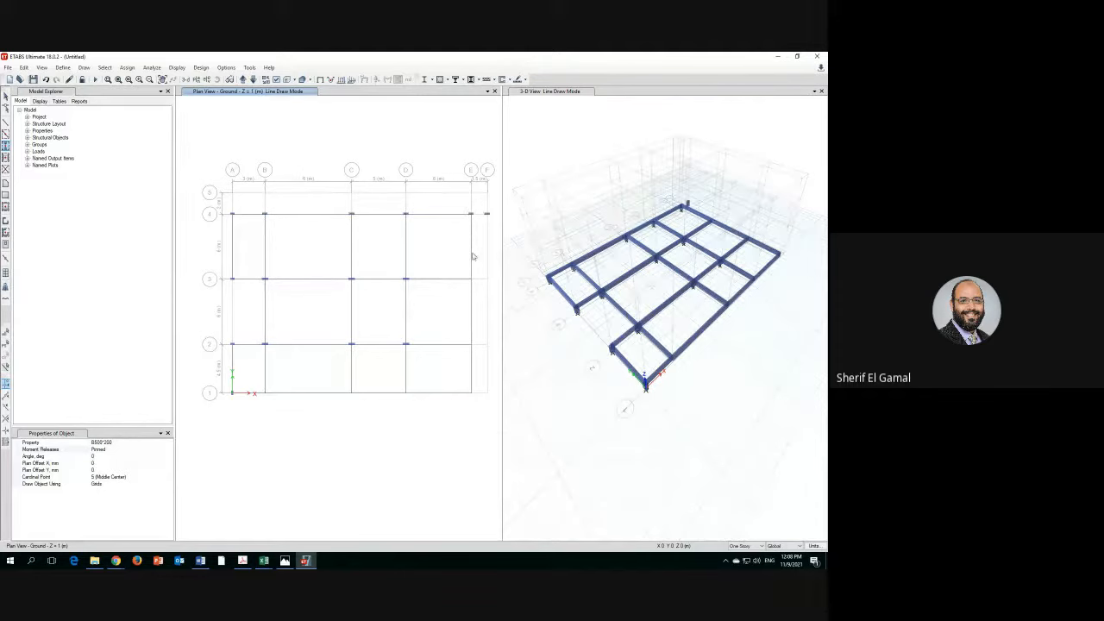
pyautogui.moveTo(450, 268)
pyautogui.mouseDown()
pyautogui.moveTo(465, 288)
pyautogui.moveTo(477, 407)
pyautogui.mouseUp()
pyautogui.moveTo(257, 390); pyautogui.dragTo(433, 412)
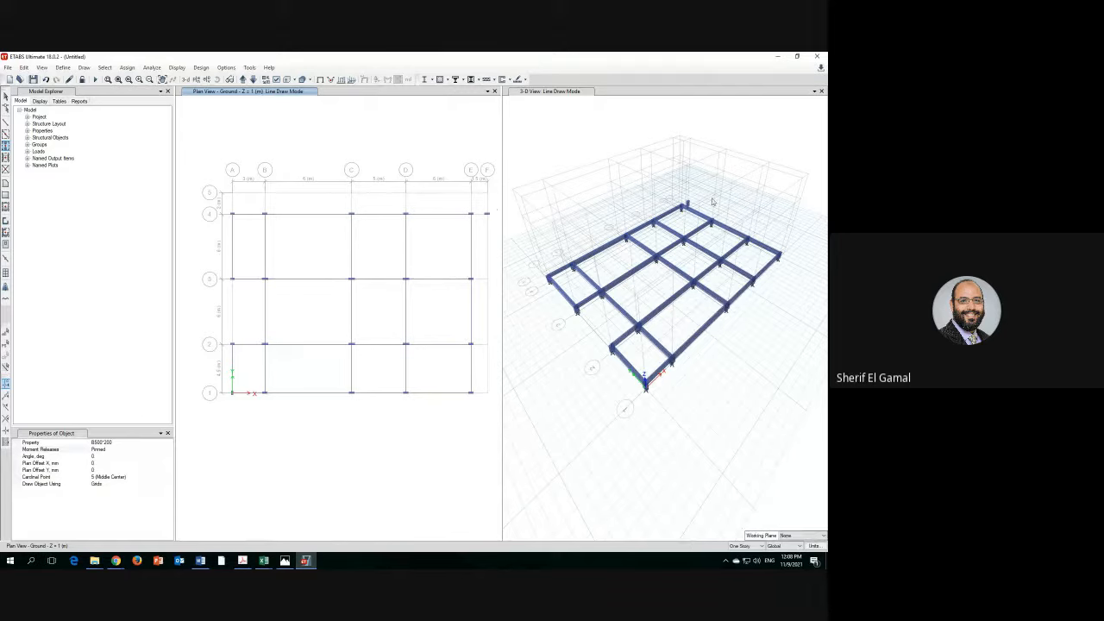
# - Inspect the extra column at grid point F-4 in 3-D and delete it
pyautogui.scroll(5, 689, 198)
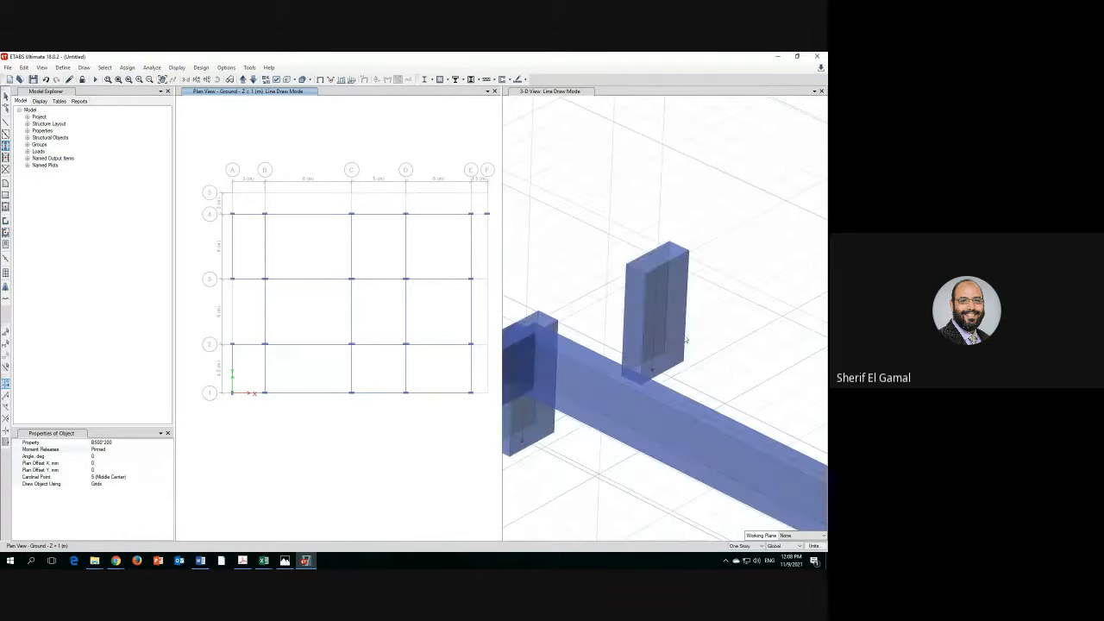
pyautogui.scroll(-3, 639, 322)
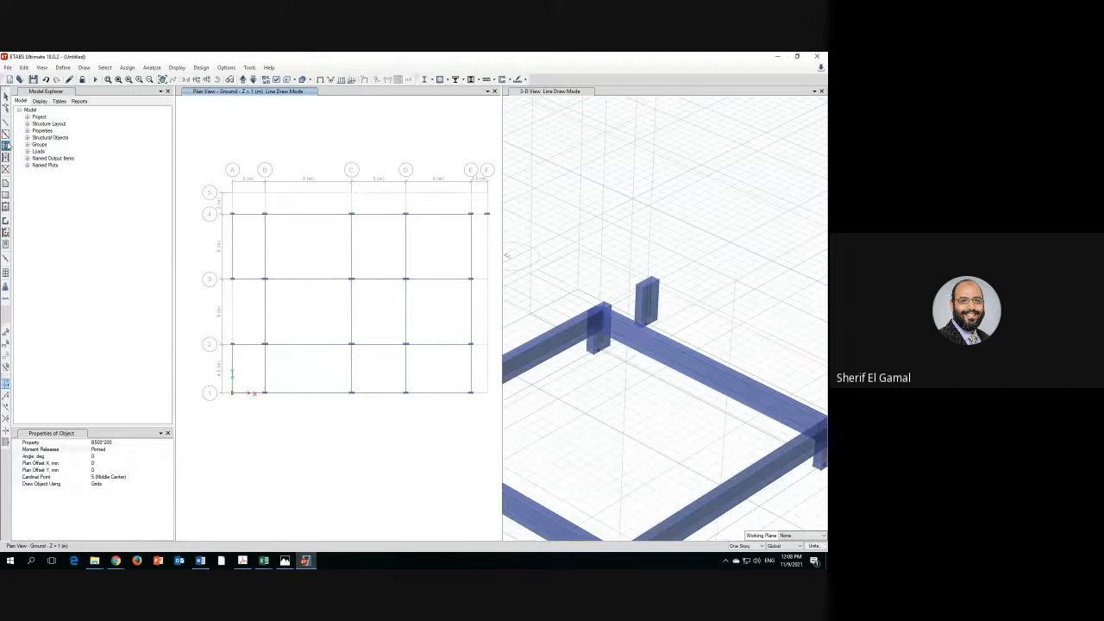
pyautogui.click(6, 97)
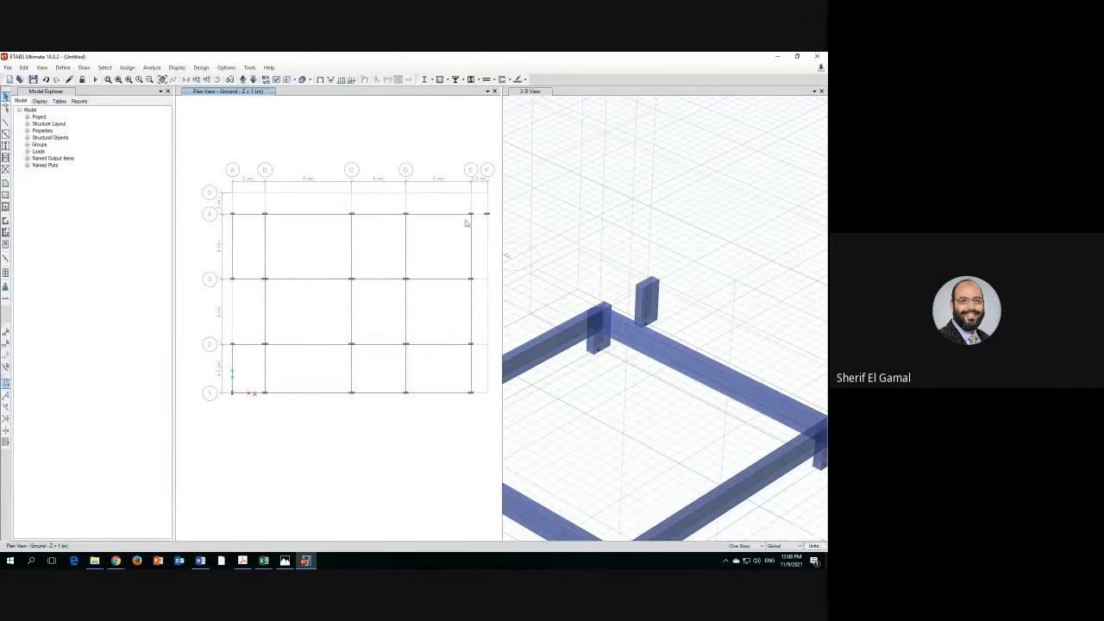
pyautogui.moveTo(480, 207); pyautogui.dragTo(496, 225)
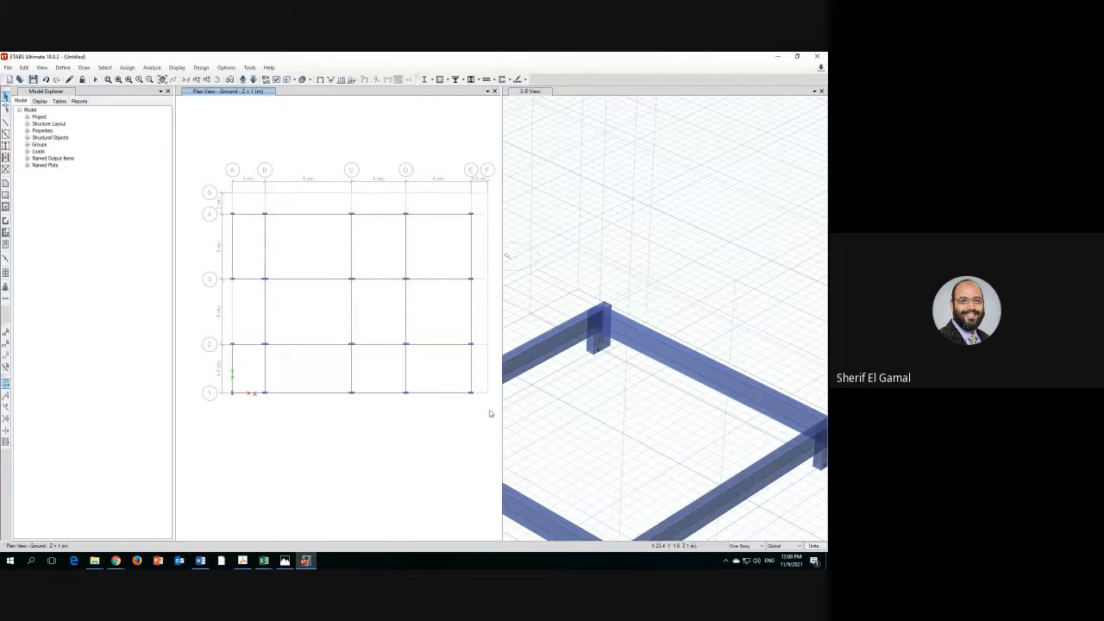
# - Restore the full 3-D view and show the frames extruded in both the plan and 3-D views
pyautogui.scroll(-3, 436, 414)
pyautogui.scroll(3, 435, 414)
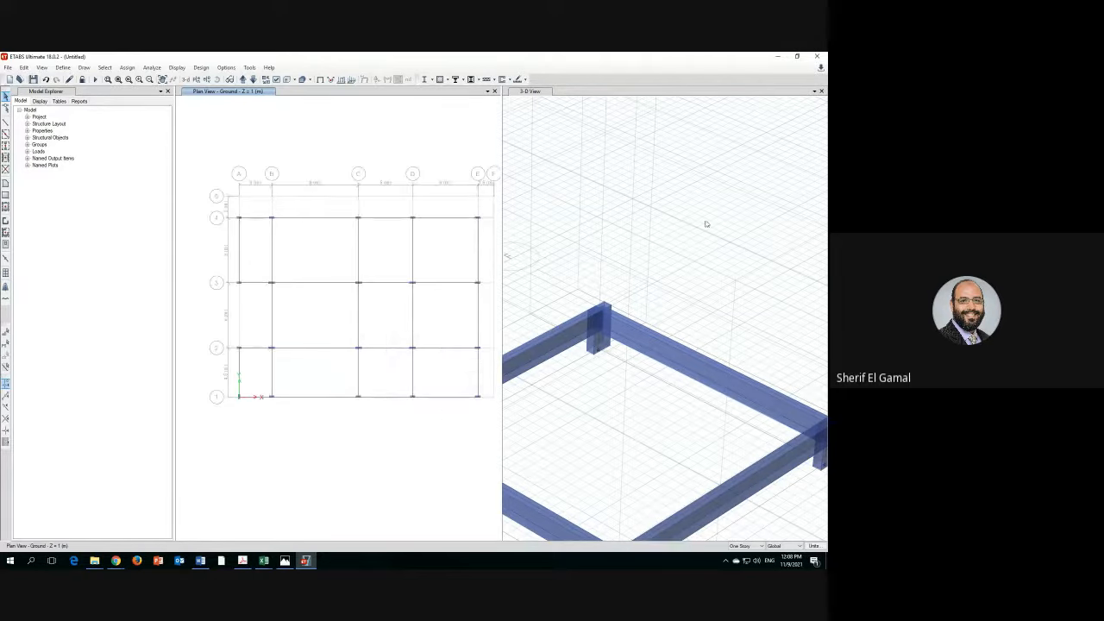
pyautogui.click(729, 189)
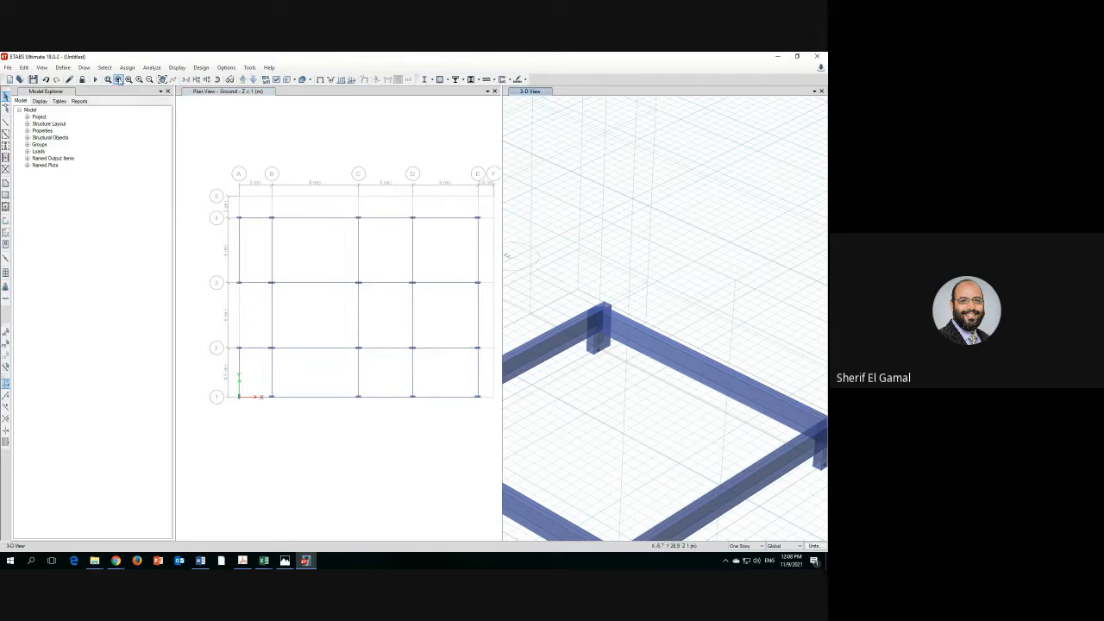
pyautogui.click(118, 81)
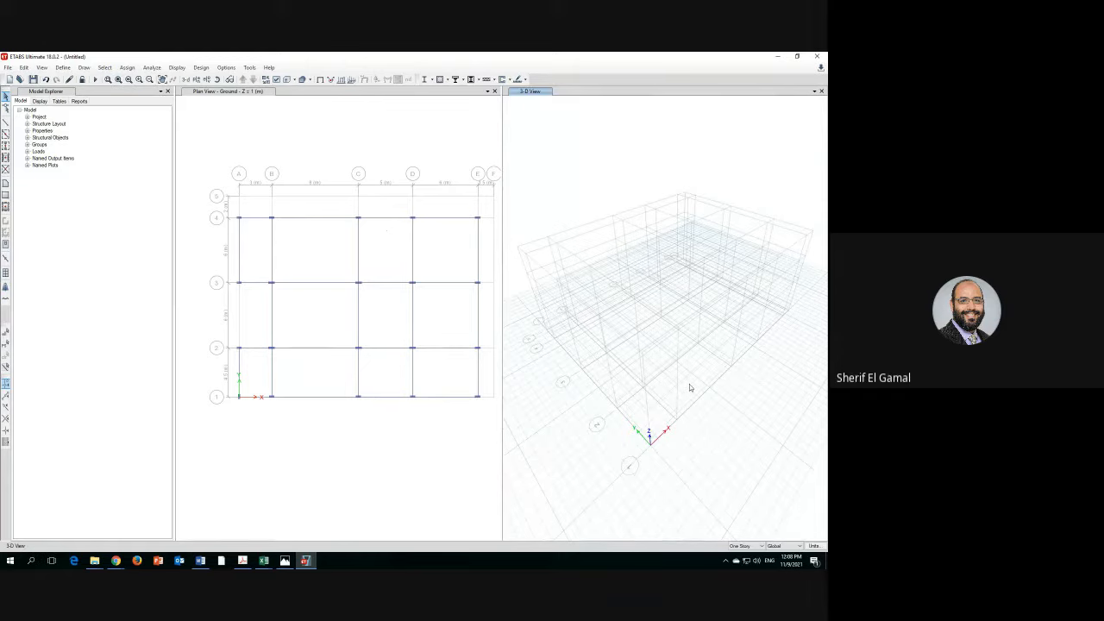
pyautogui.click(439, 438)
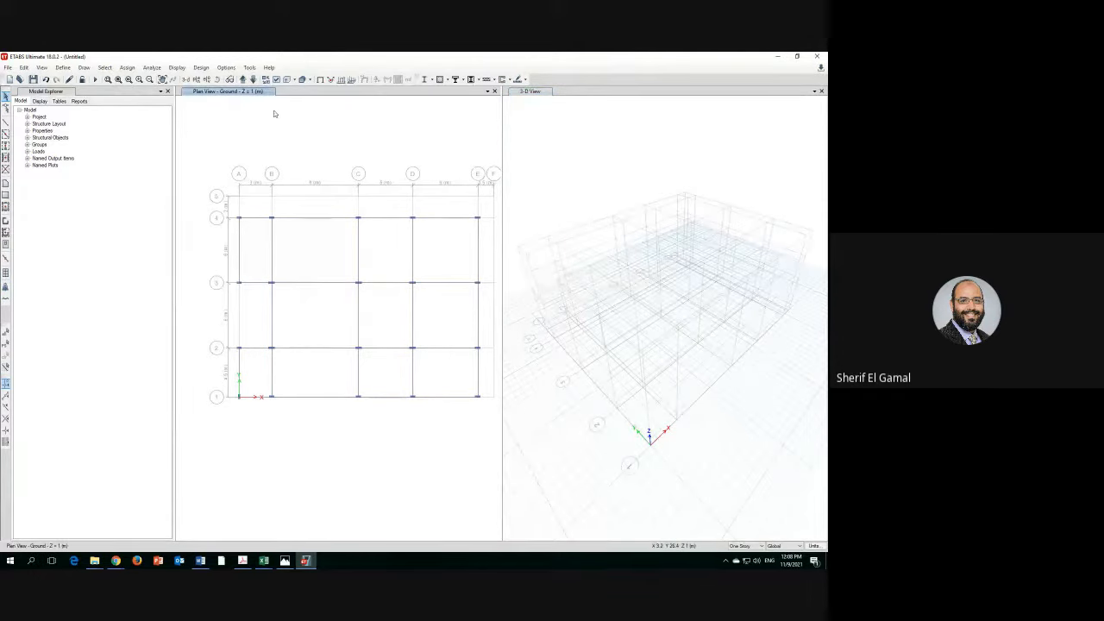
pyautogui.click(288, 80)
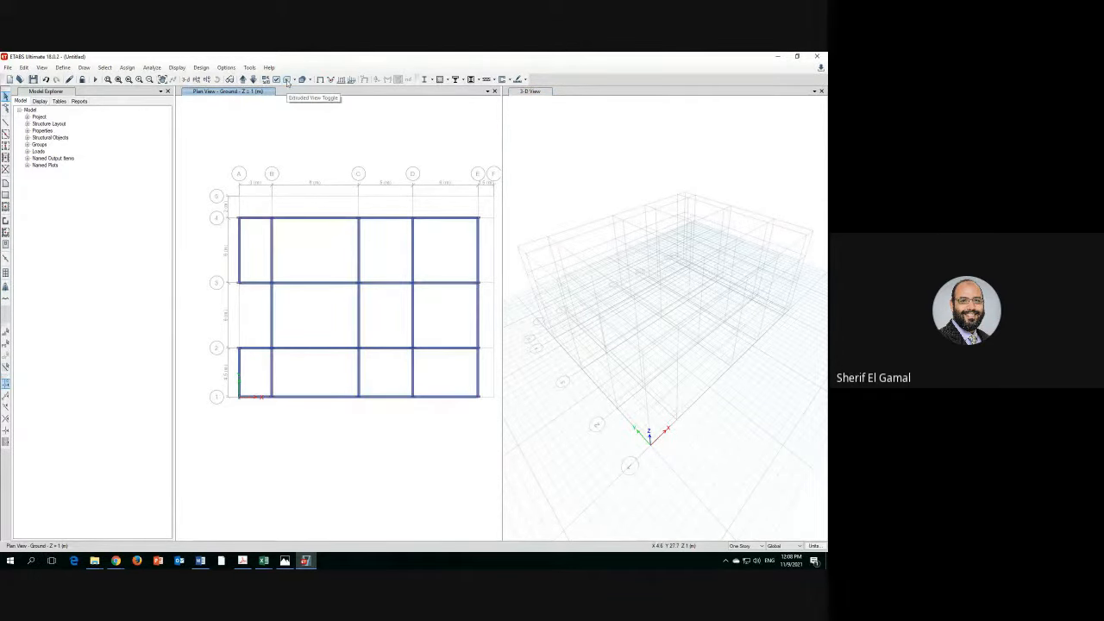
pyautogui.click(557, 153)
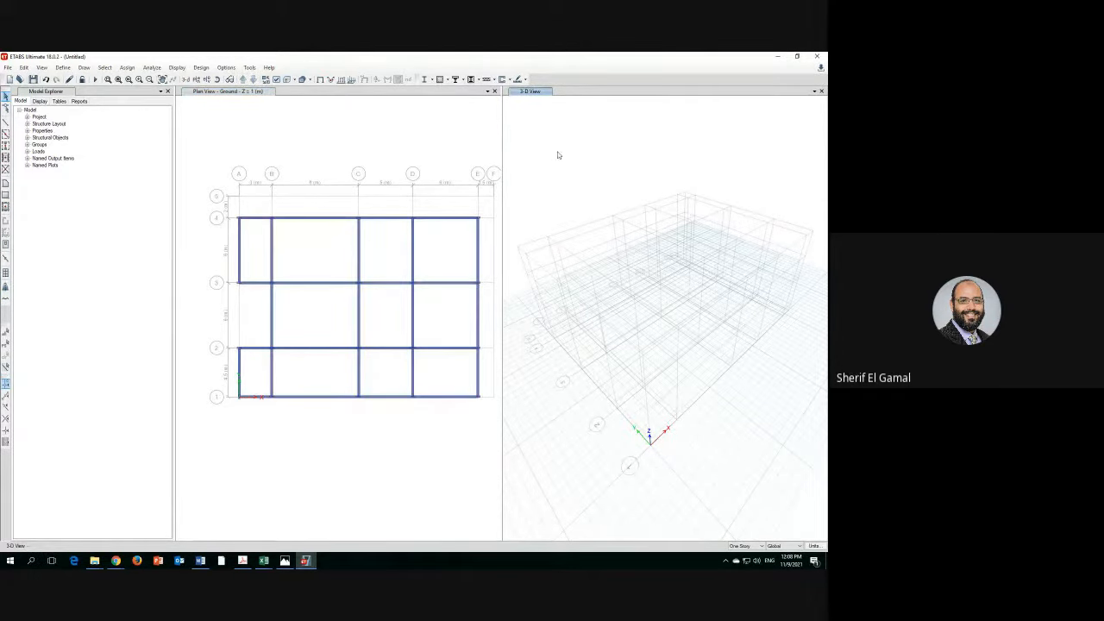
pyautogui.click(287, 80)
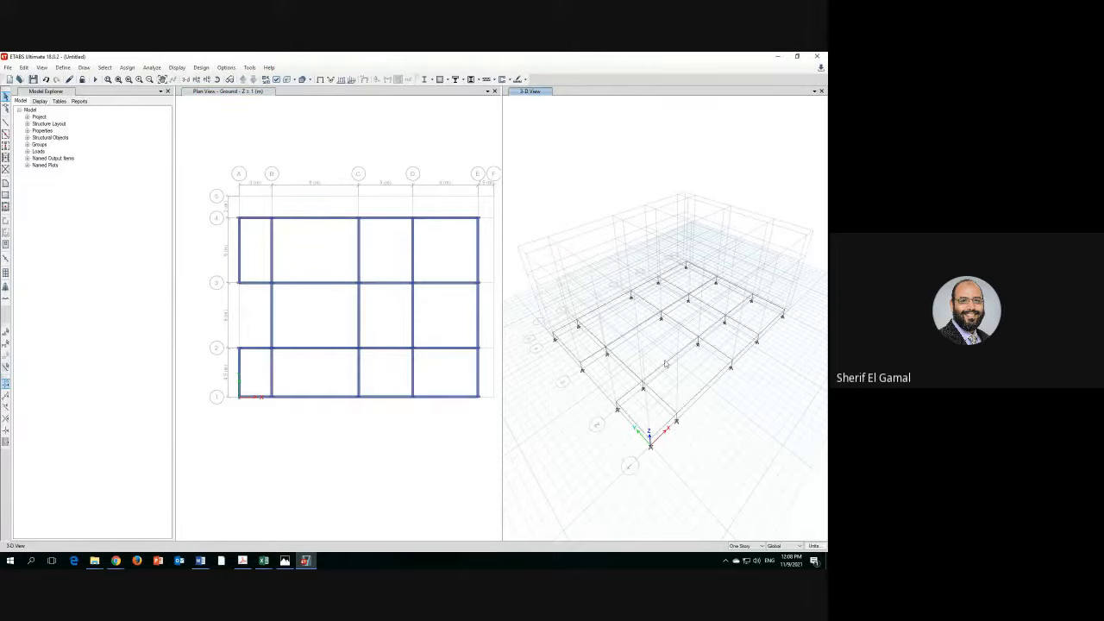
pyautogui.click(287, 79)
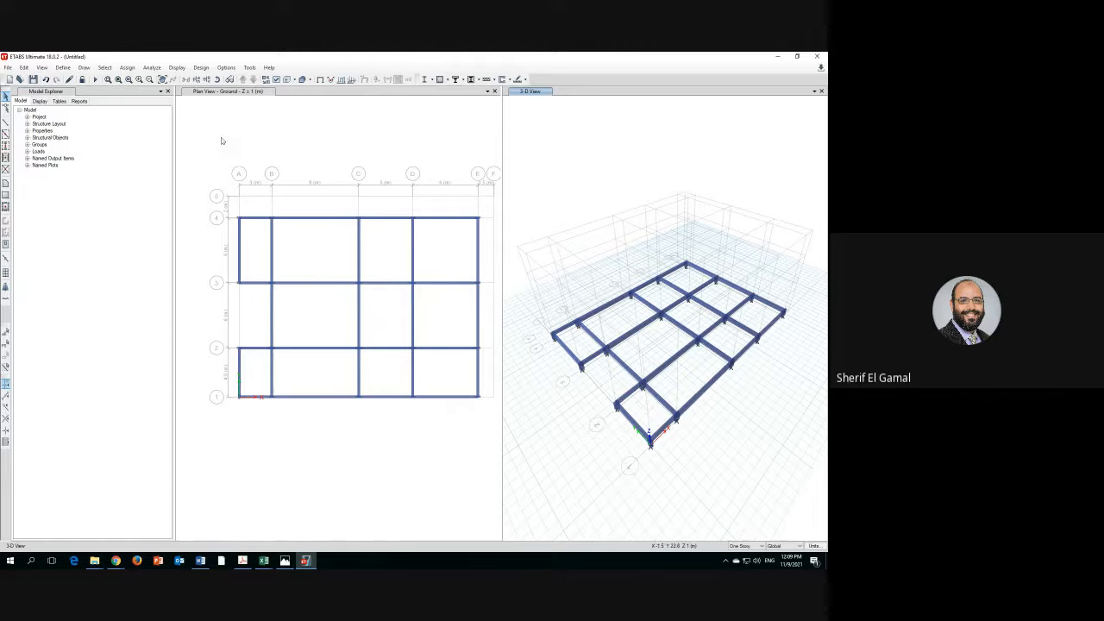
# - View the First story plan and return to the Ground story plan
pyautogui.click(252, 146)
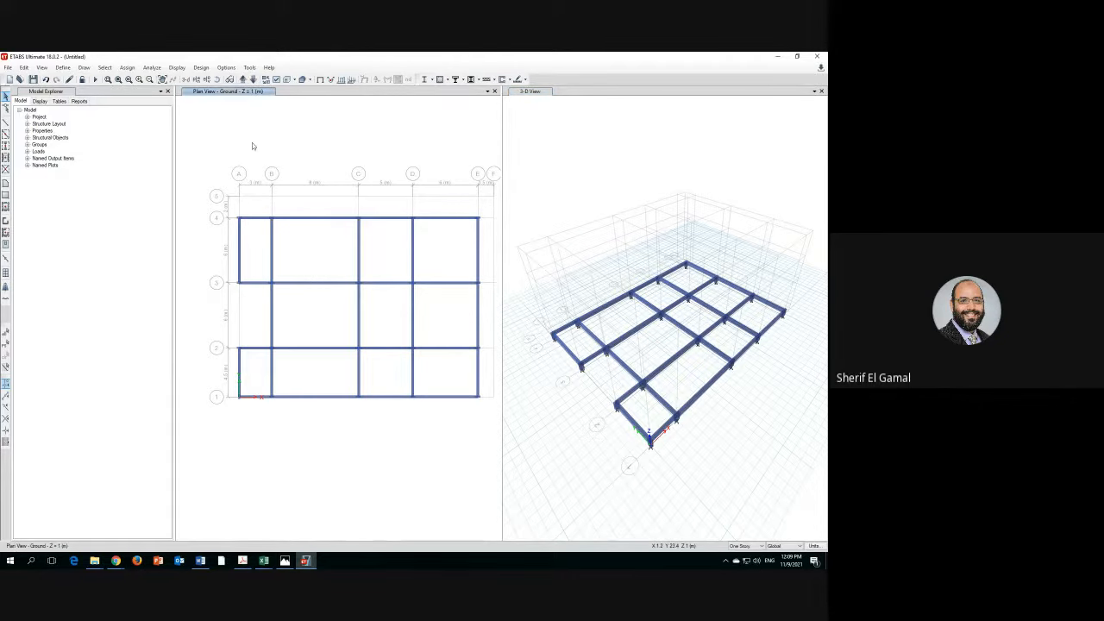
pyautogui.click(242, 78)
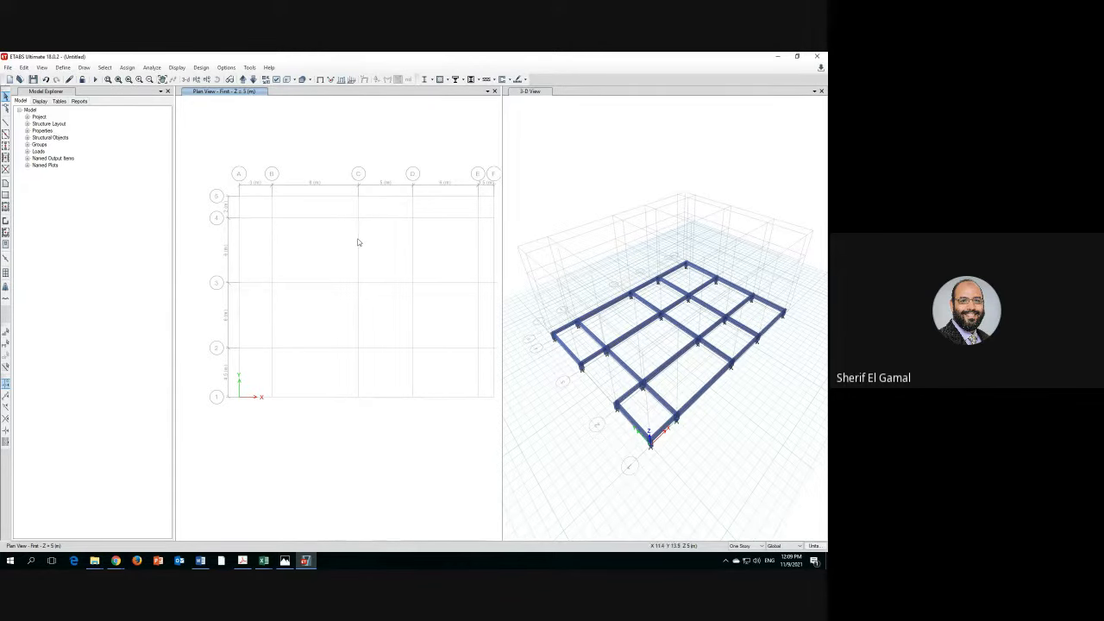
pyautogui.click(253, 78)
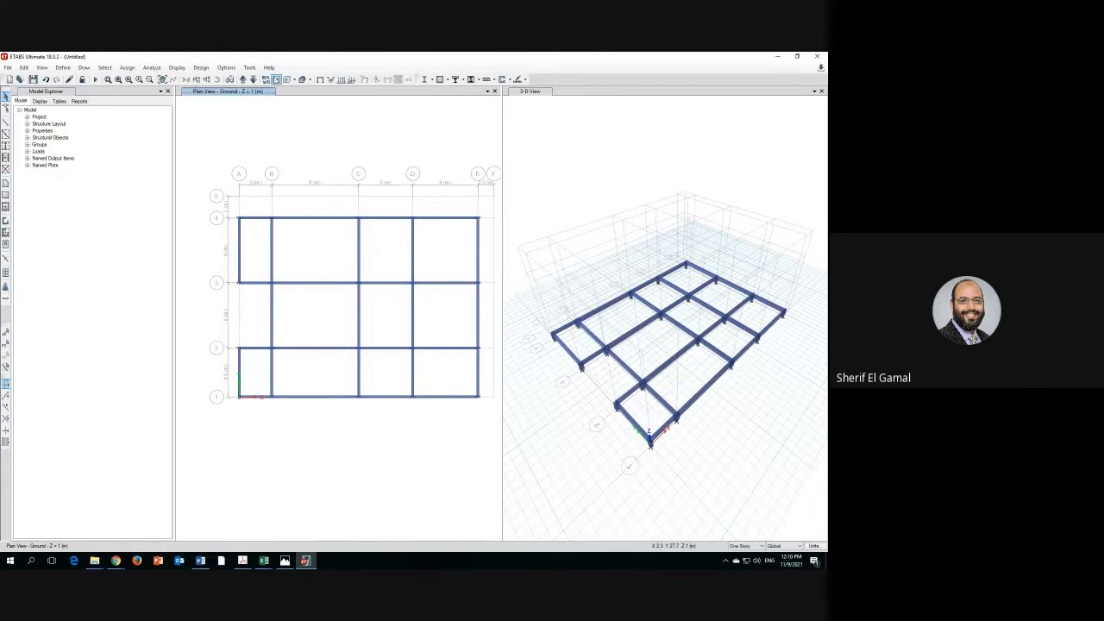
# - Hide the columns in the Ground plan view and turn off its extruded display
pyautogui.click(276, 79)
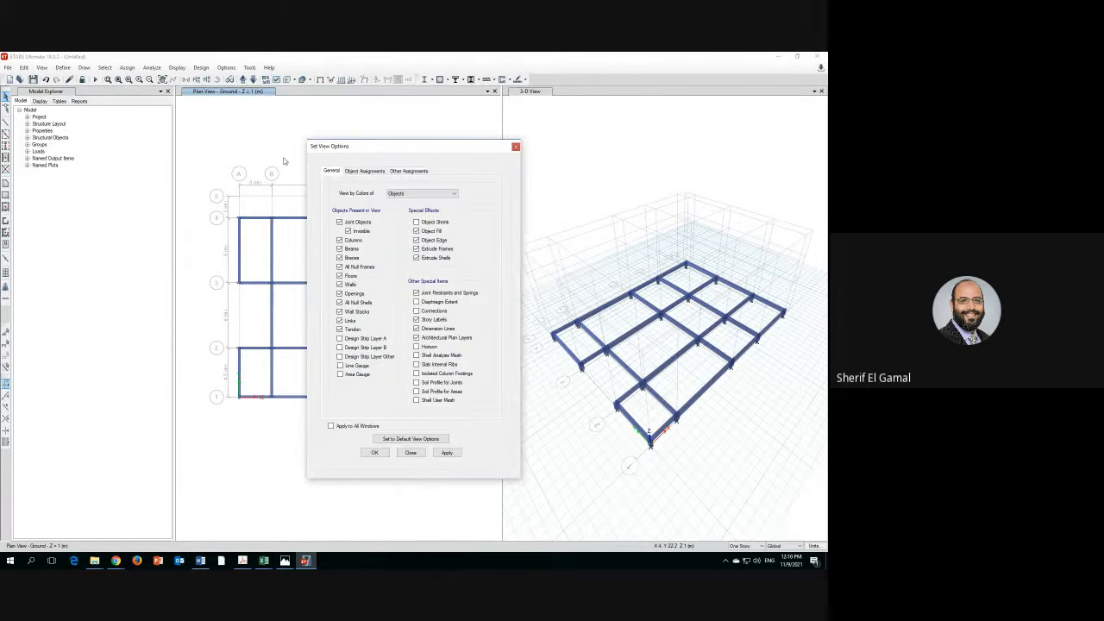
pyautogui.click(276, 80)
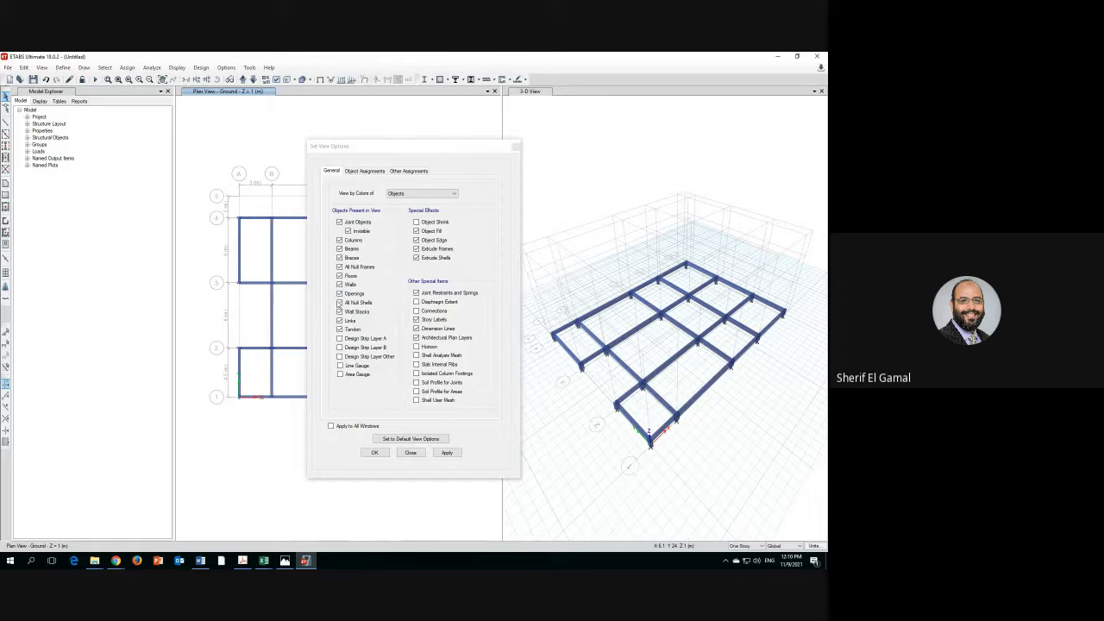
pyautogui.click(341, 242)
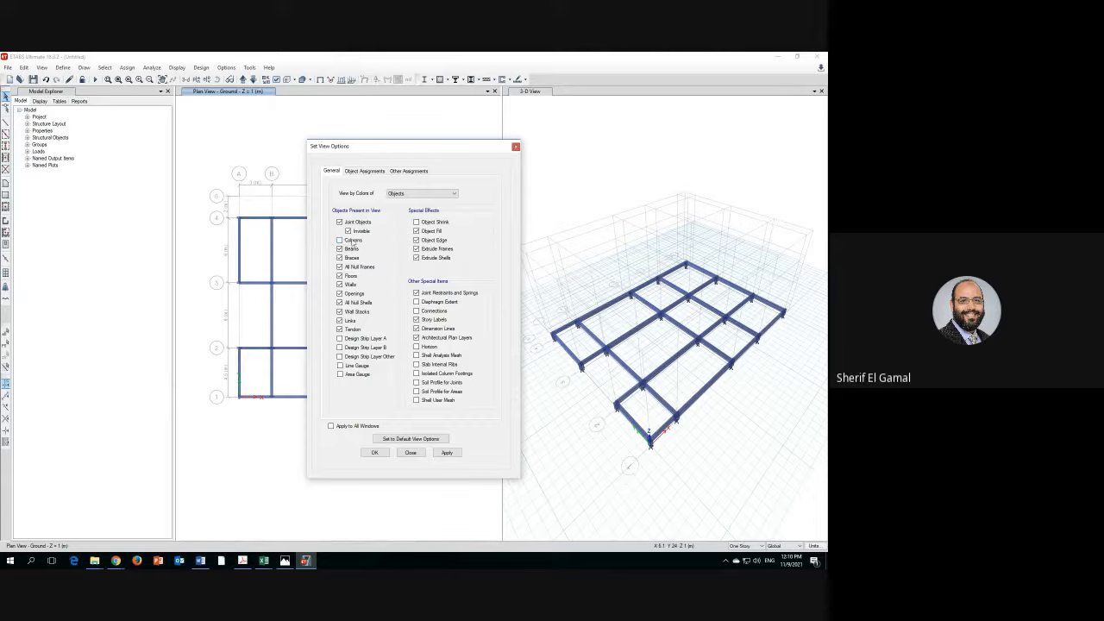
pyautogui.click(373, 453)
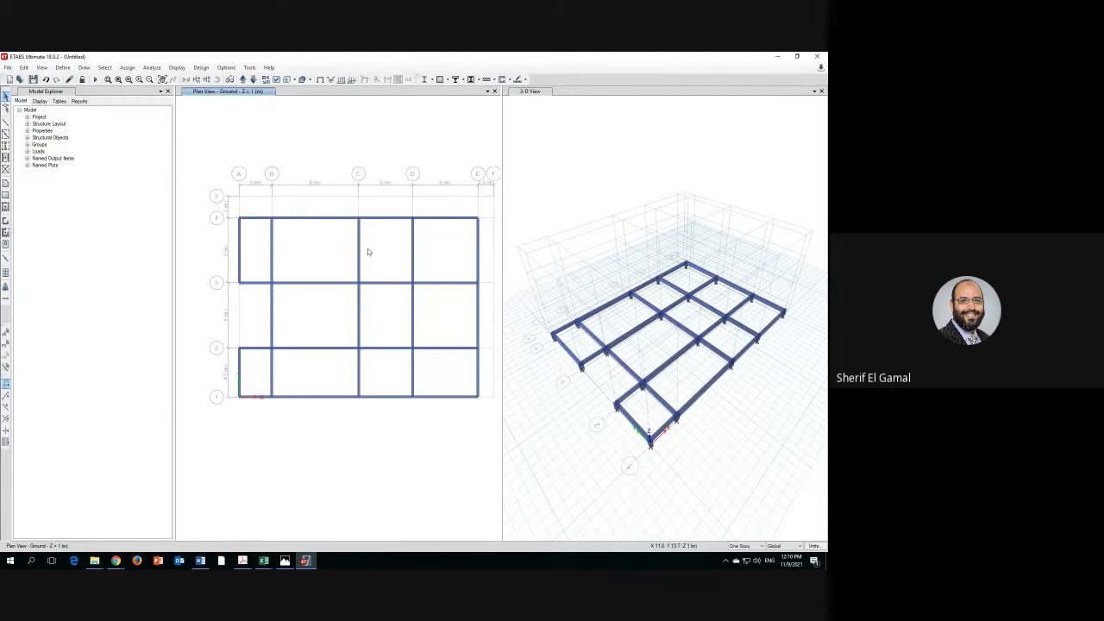
pyautogui.click(287, 81)
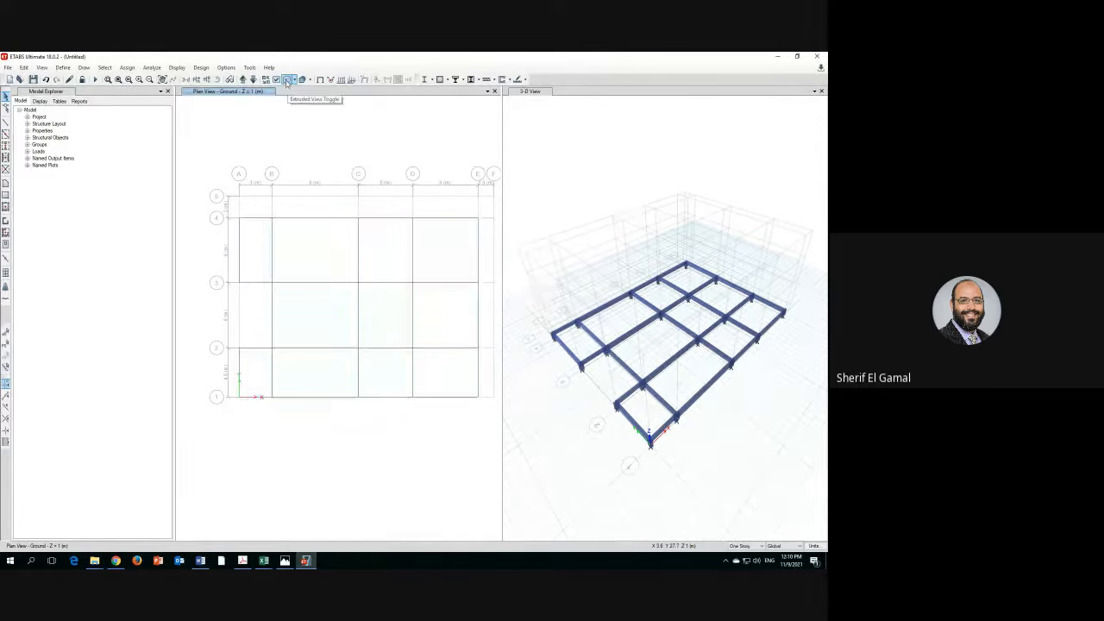
pyautogui.scroll(3, 274, 231)
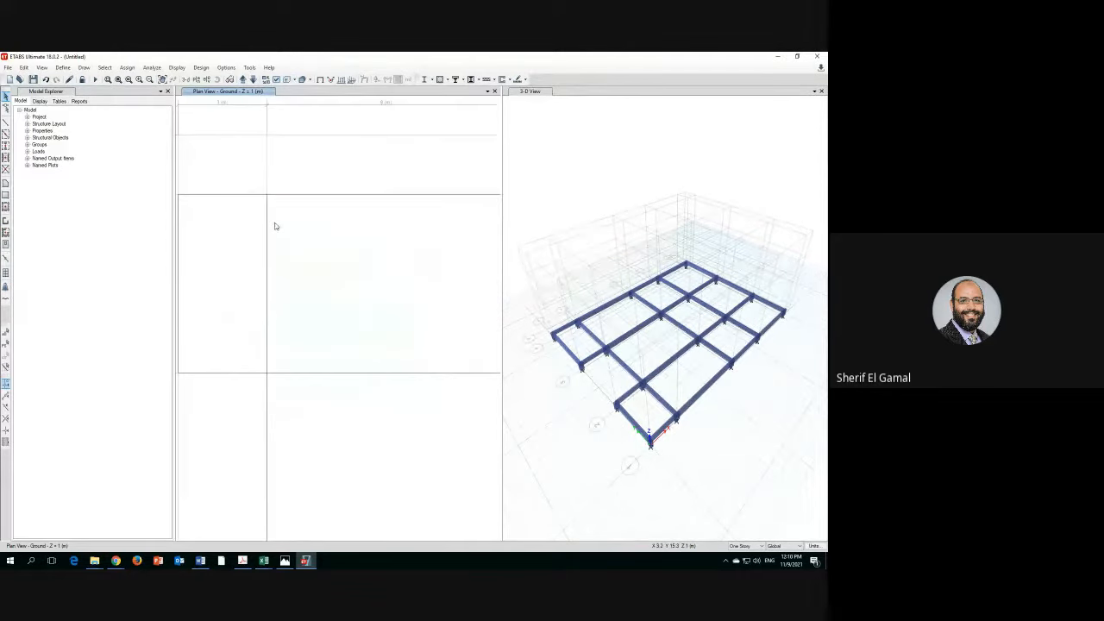
# - Toggle the object shrink display on and off in the Ground plan to check how the beams are divided at the grid intersections
pyautogui.scroll(-3, 289, 210)
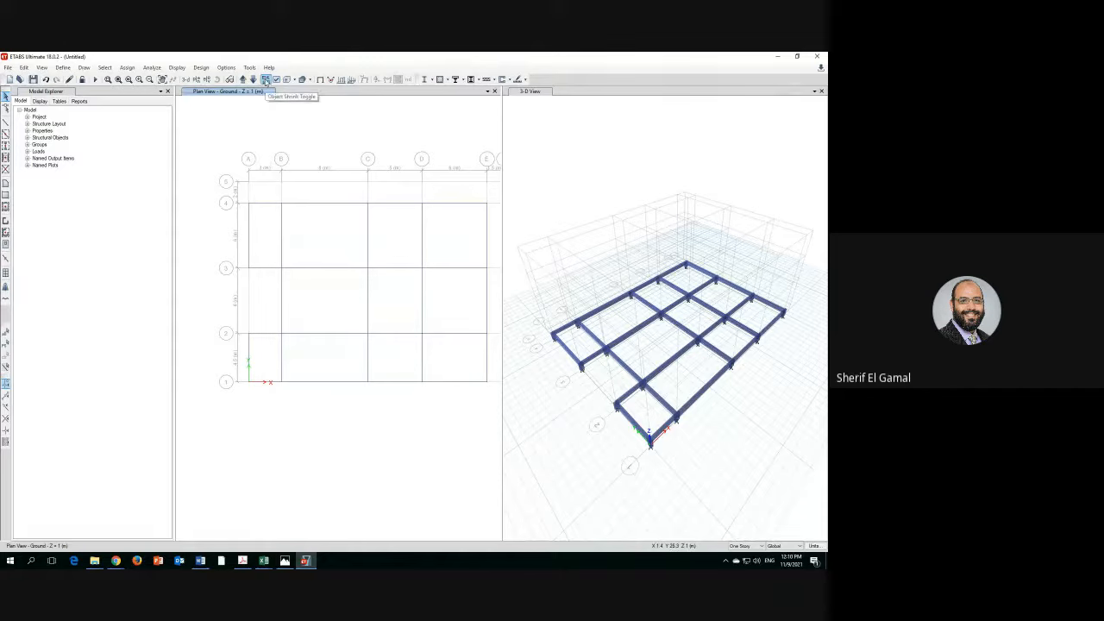
pyautogui.click(264, 80)
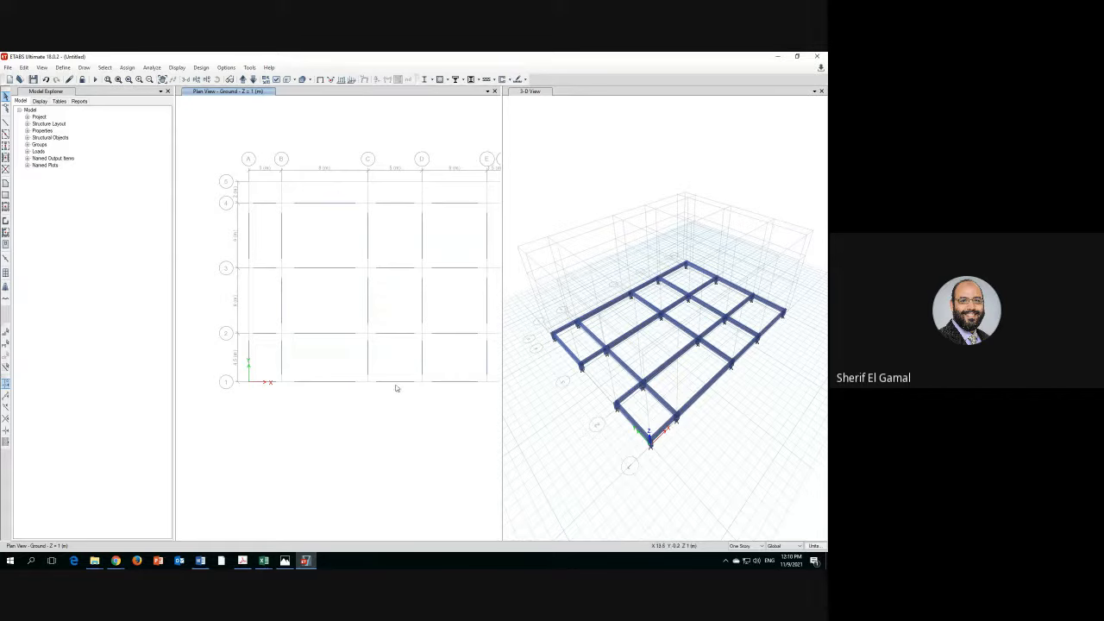
pyautogui.click(266, 80)
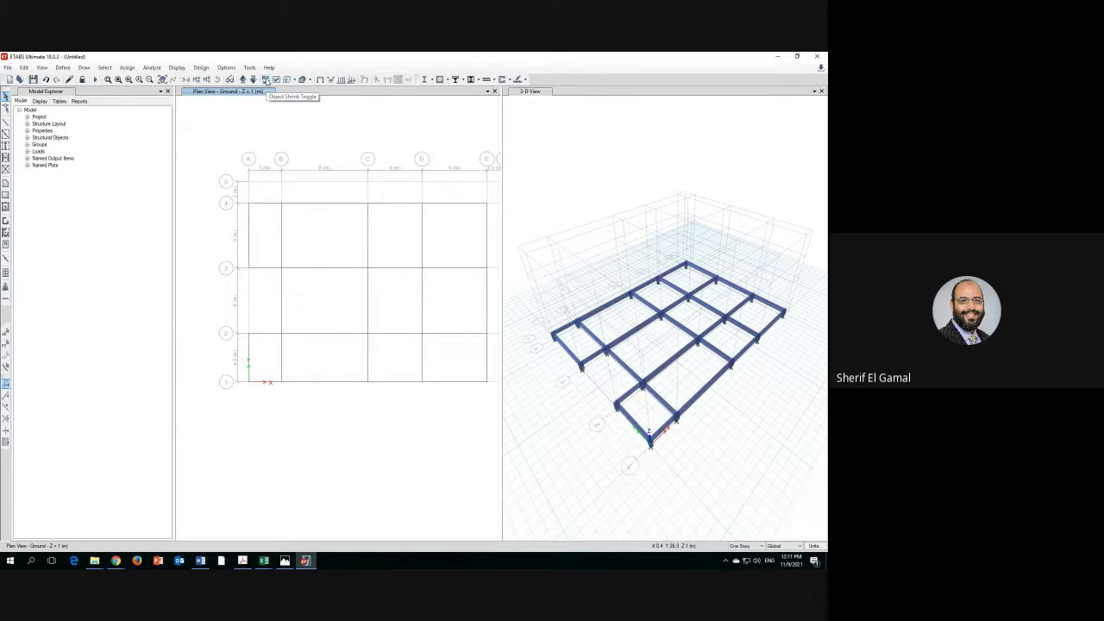
pyautogui.click(267, 80)
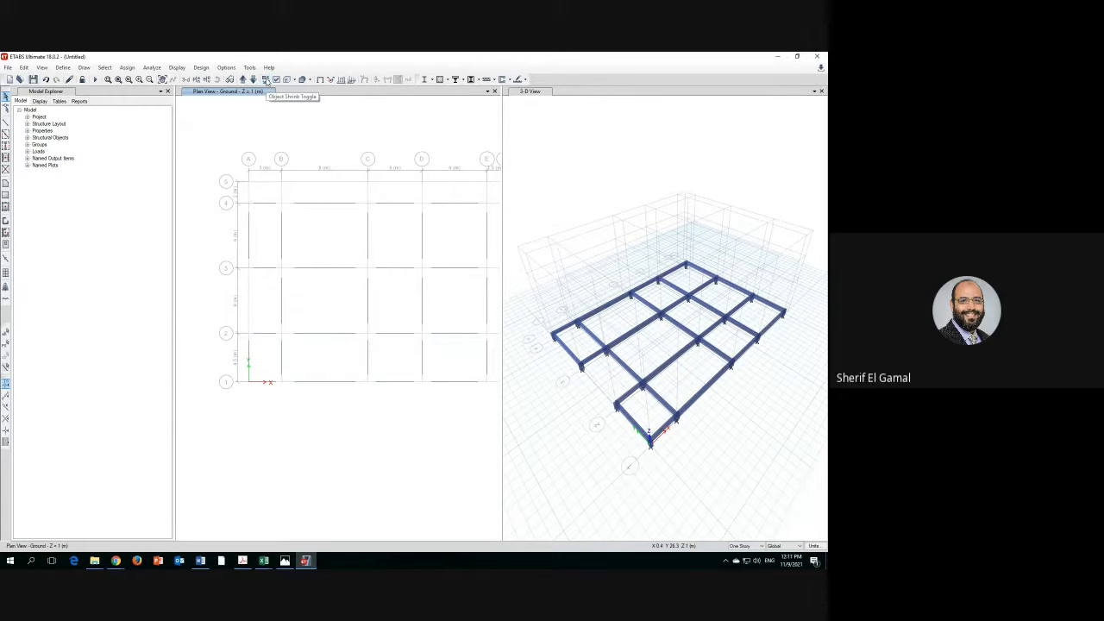
pyautogui.click(266, 79)
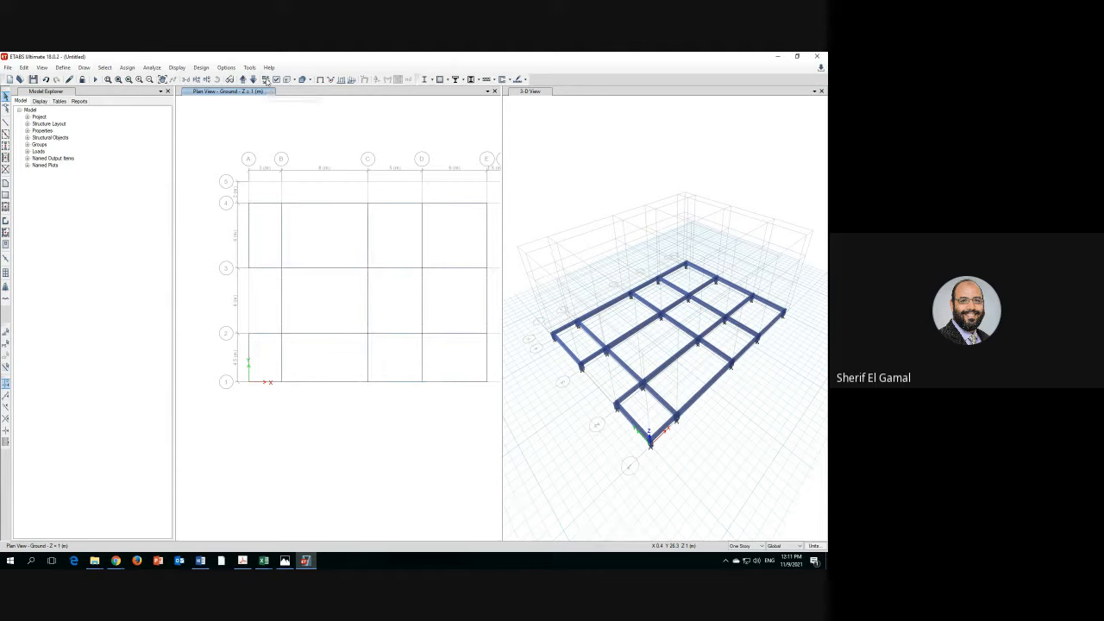
# - Replicate all the Ground story beams to the Roof, Second and First stories
pyautogui.moveTo(204, 181); pyautogui.dragTo(485, 411)
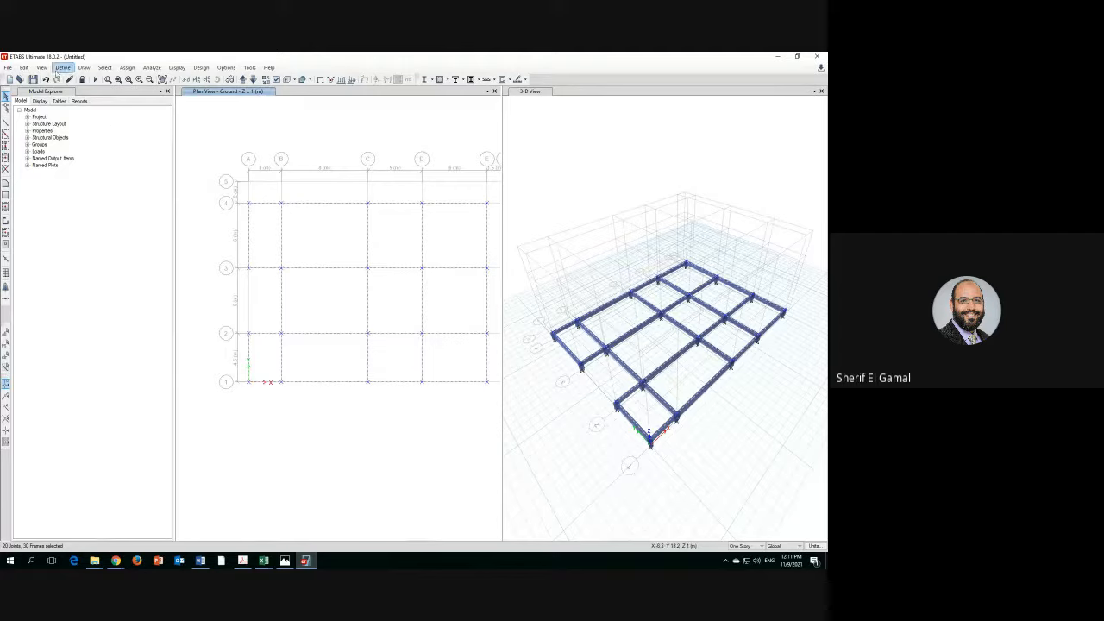
pyautogui.click(25, 68)
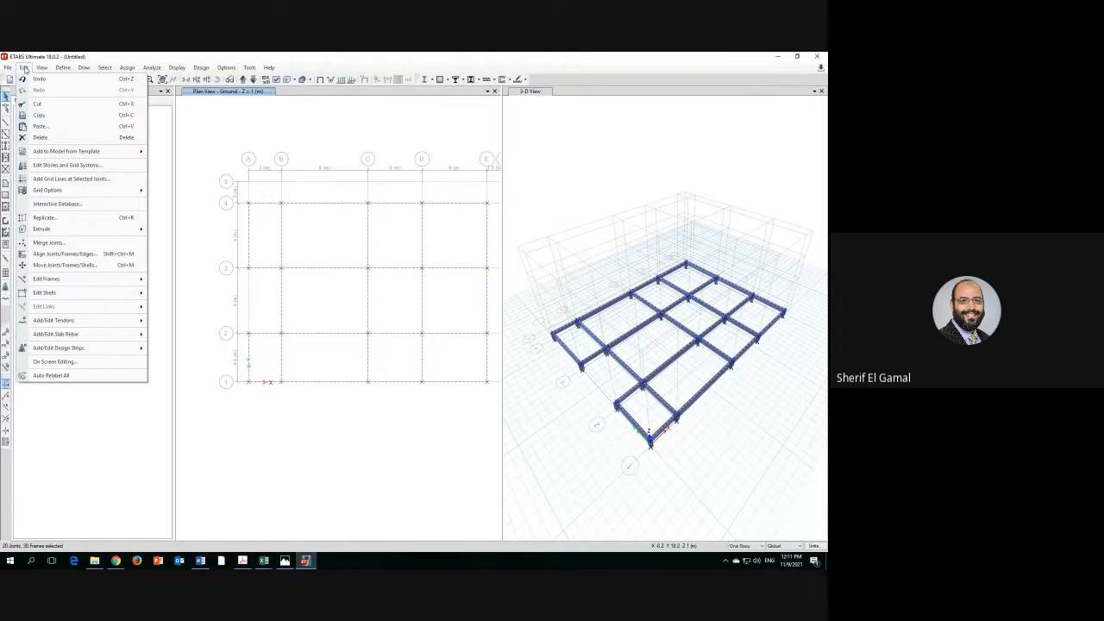
pyautogui.click(56, 221)
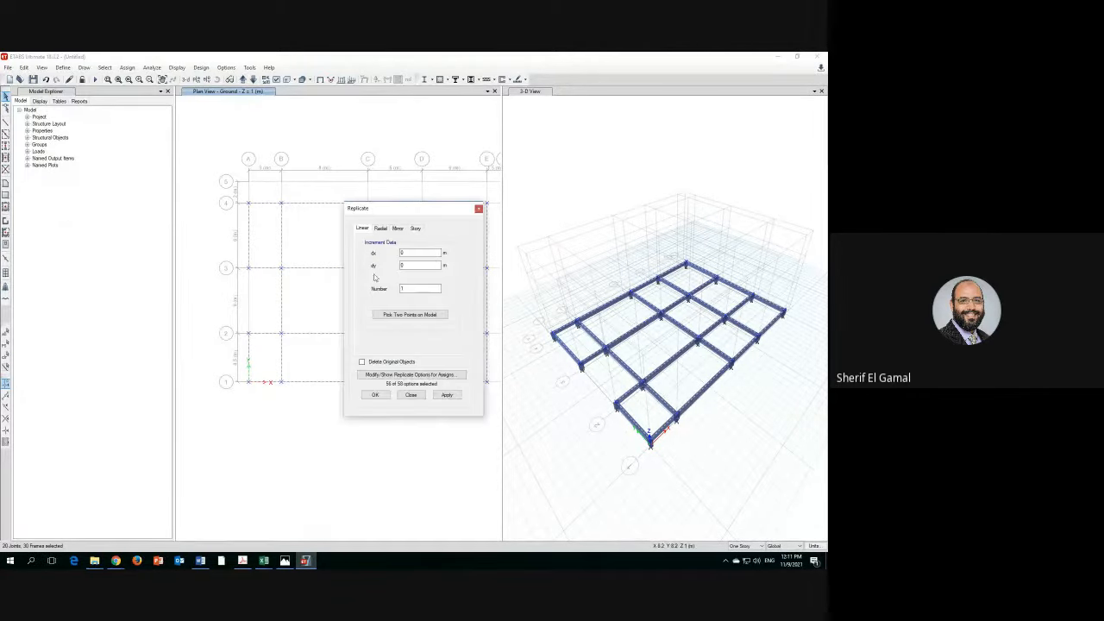
pyautogui.click(416, 229)
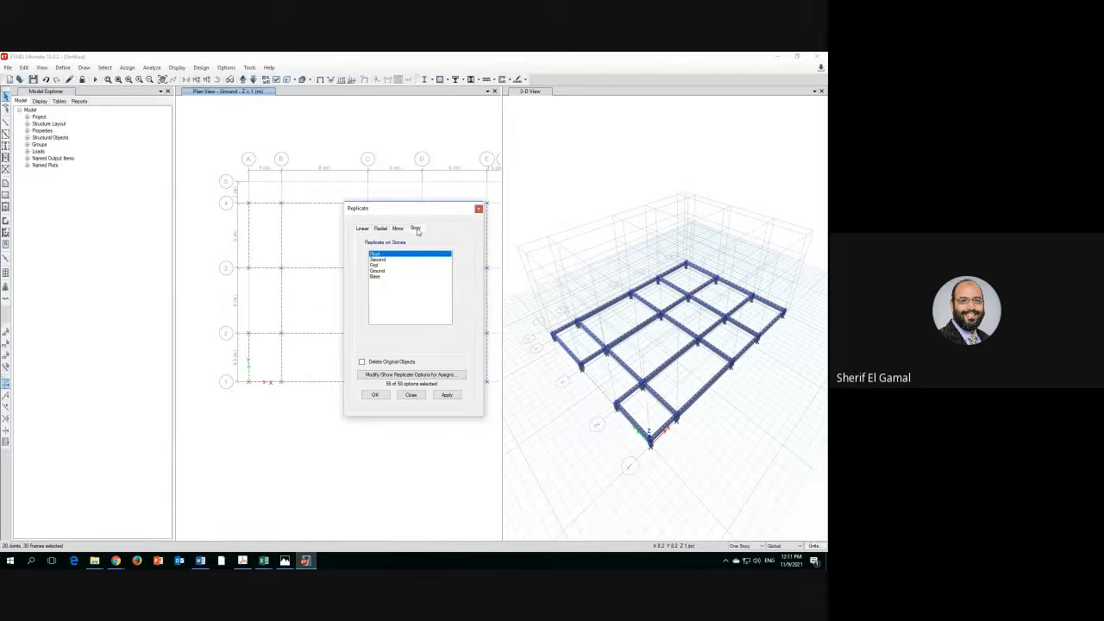
pyautogui.keyDown('ctrl'); pyautogui.click(382, 260); pyautogui.keyUp('ctrl')
pyautogui.keyDown('ctrl'); pyautogui.click(374, 266); pyautogui.keyUp('ctrl')
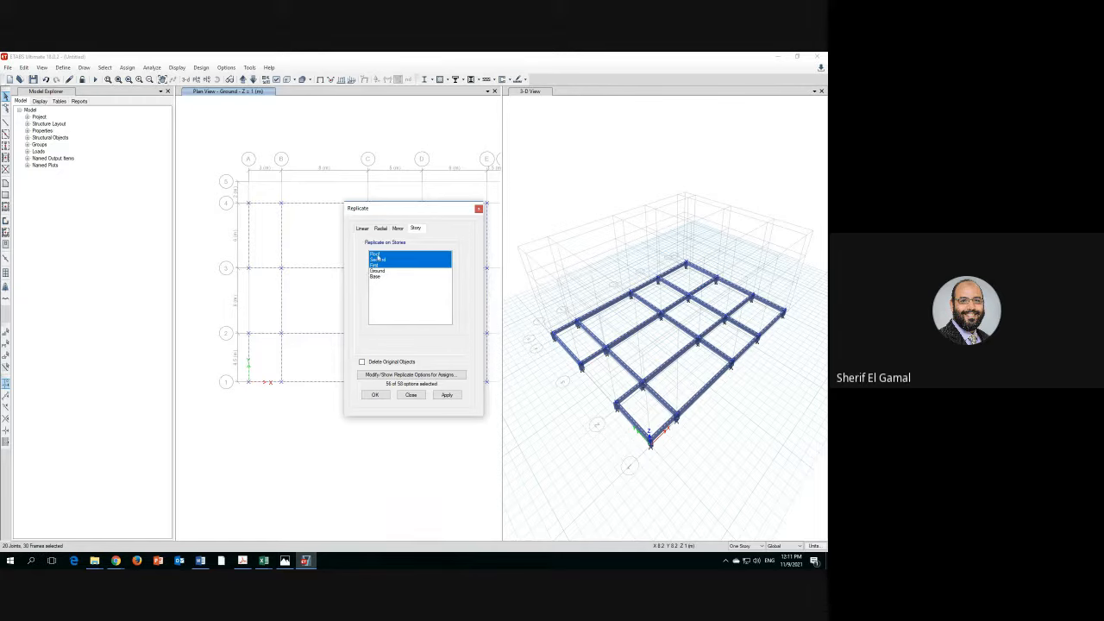
pyautogui.click(373, 395)
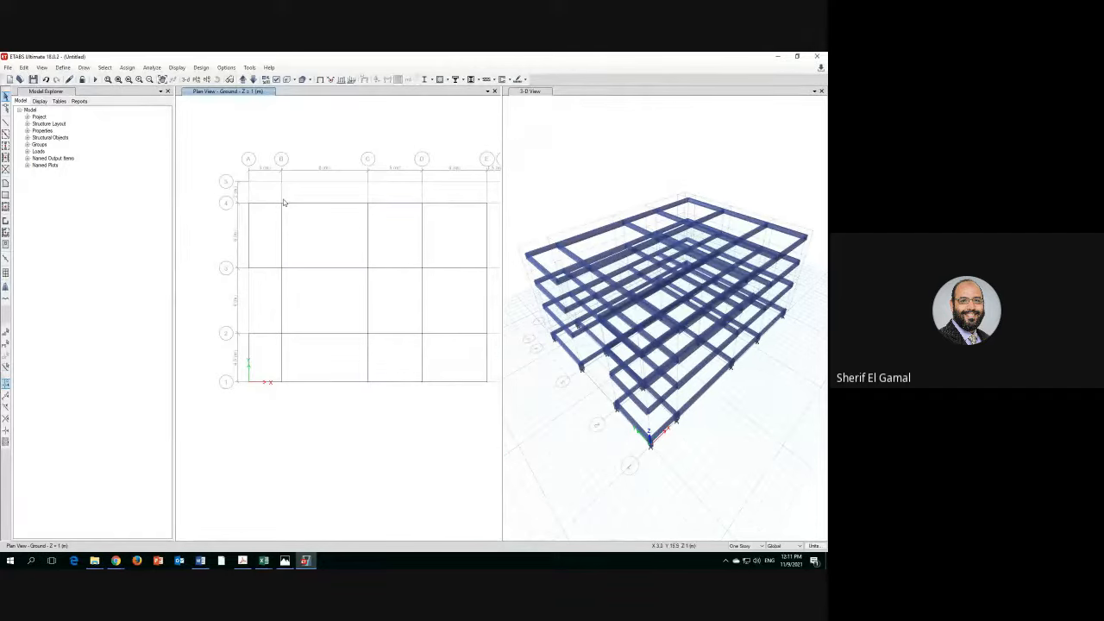
# - Hide the beams and show the columns in the Ground plan view
pyautogui.click(287, 80)
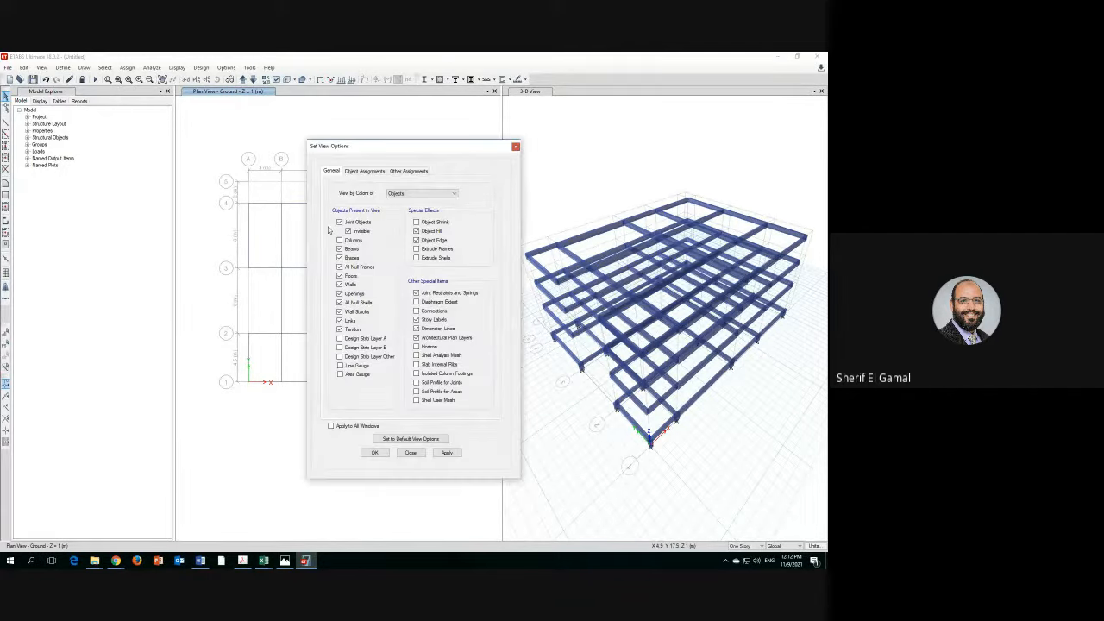
pyautogui.click(339, 249)
pyautogui.click(374, 453)
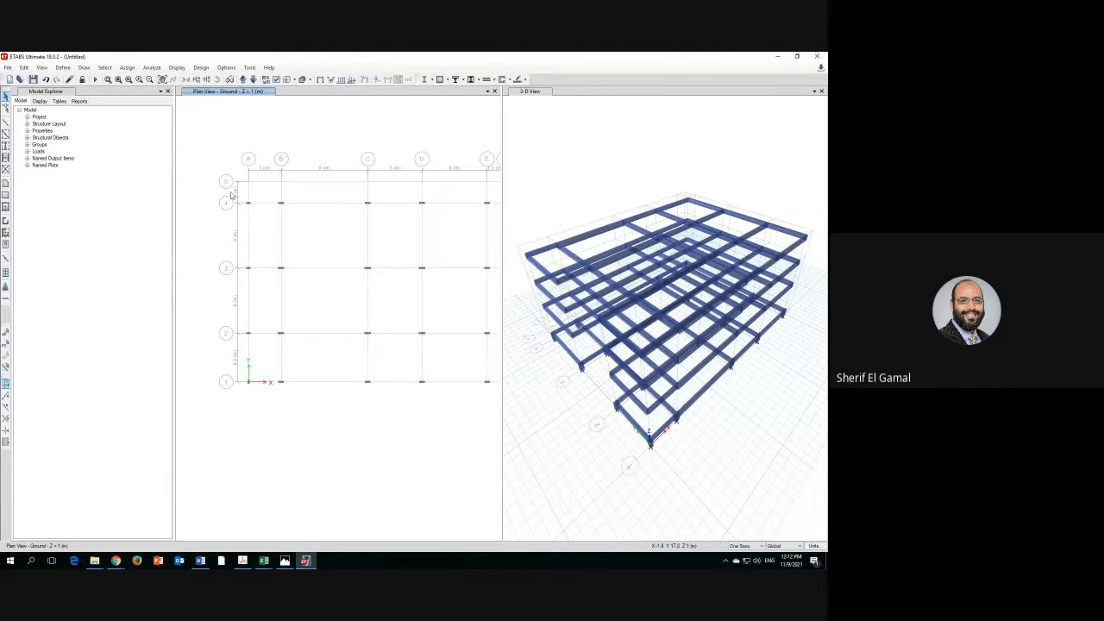
# - Replicate all the Ground story columns to the Roof, Second and First stories
pyautogui.moveTo(213, 188); pyautogui.dragTo(495, 407)
pyautogui.click(24, 68)
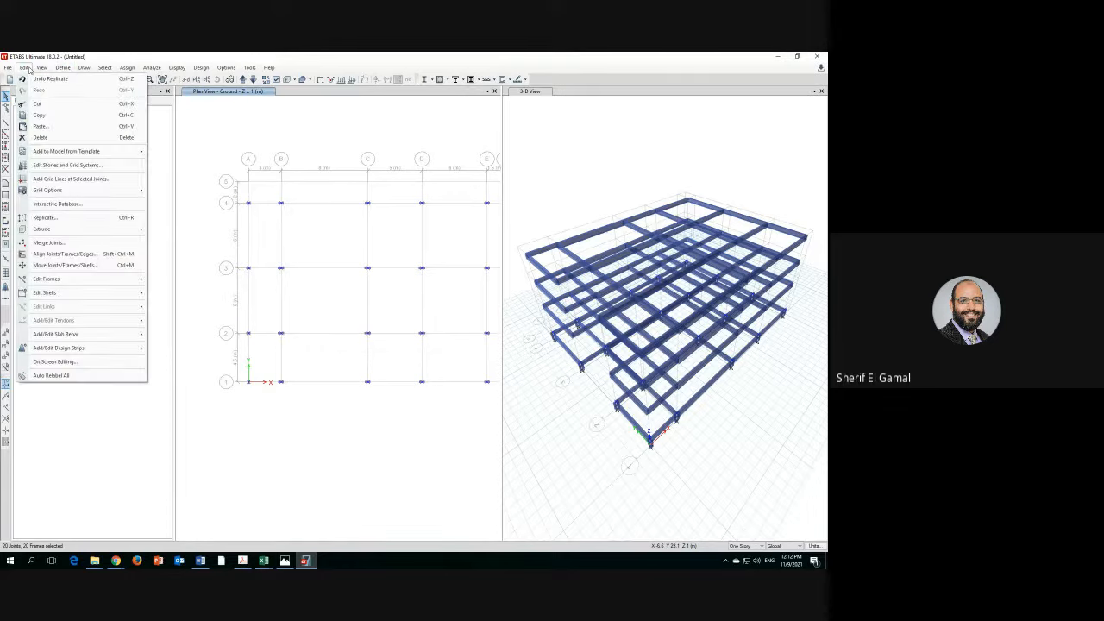
pyautogui.click(57, 221)
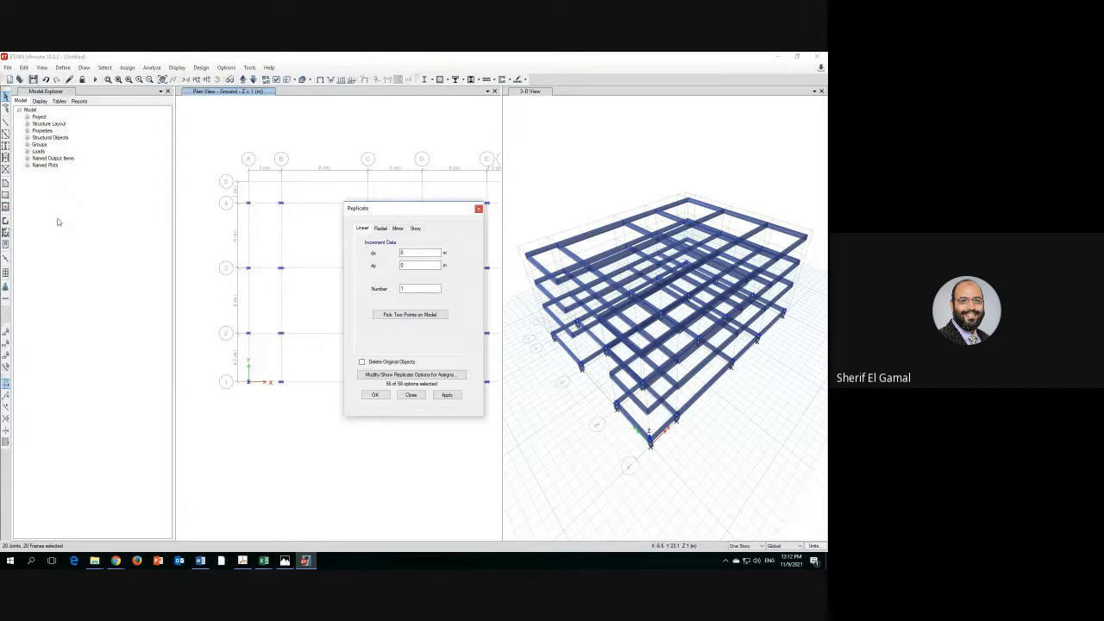
pyautogui.click(415, 230)
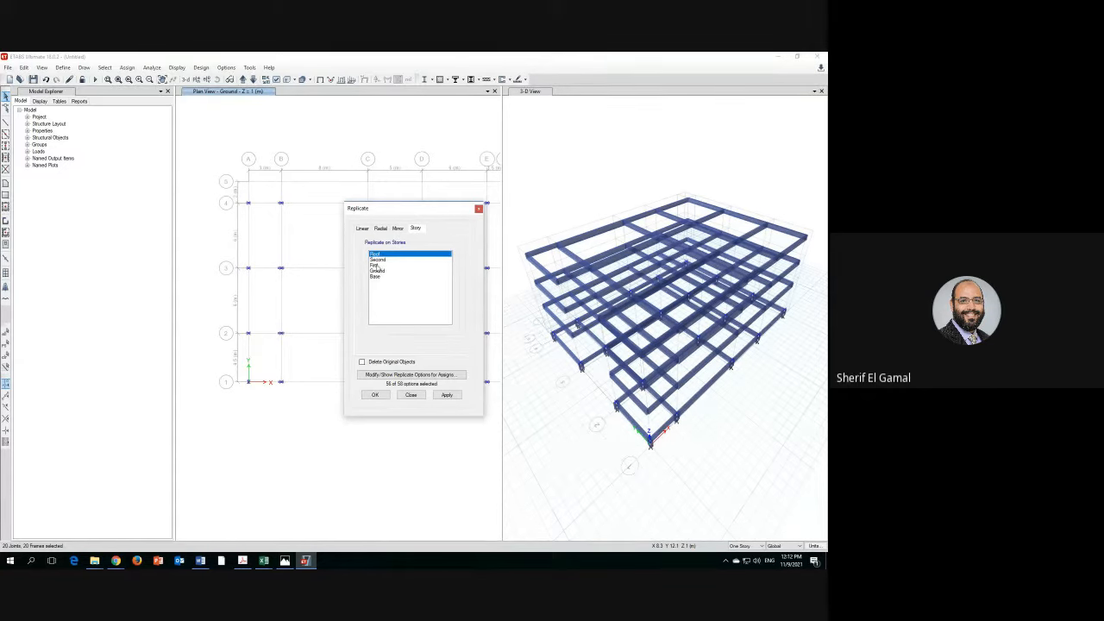
pyautogui.keyDown('ctrl'); pyautogui.click(377, 261); pyautogui.keyUp('ctrl')
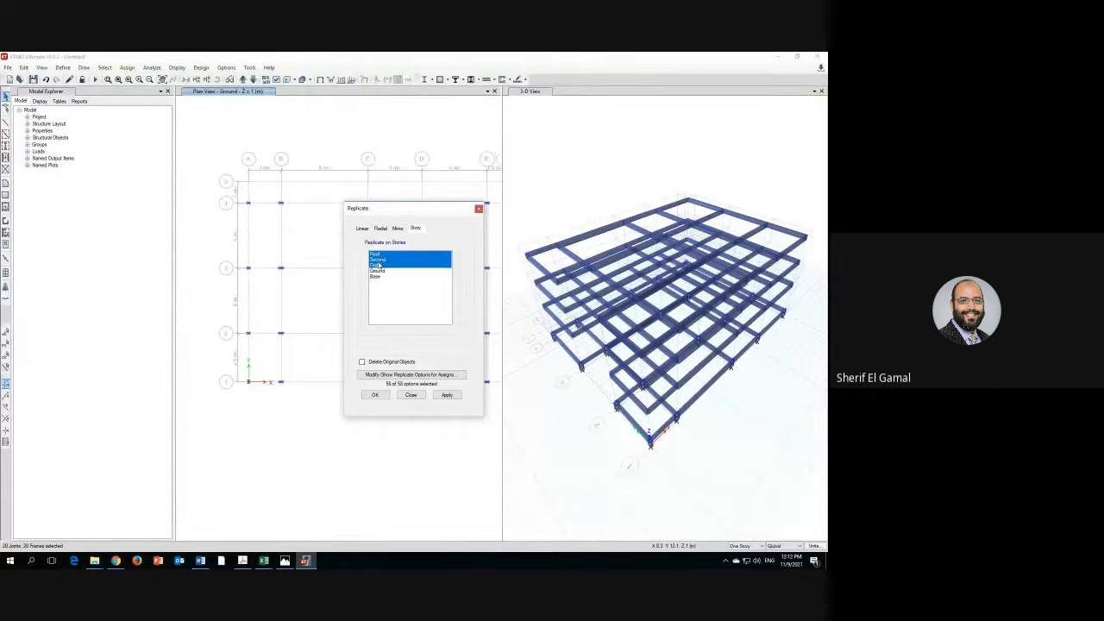
pyautogui.click(375, 394)
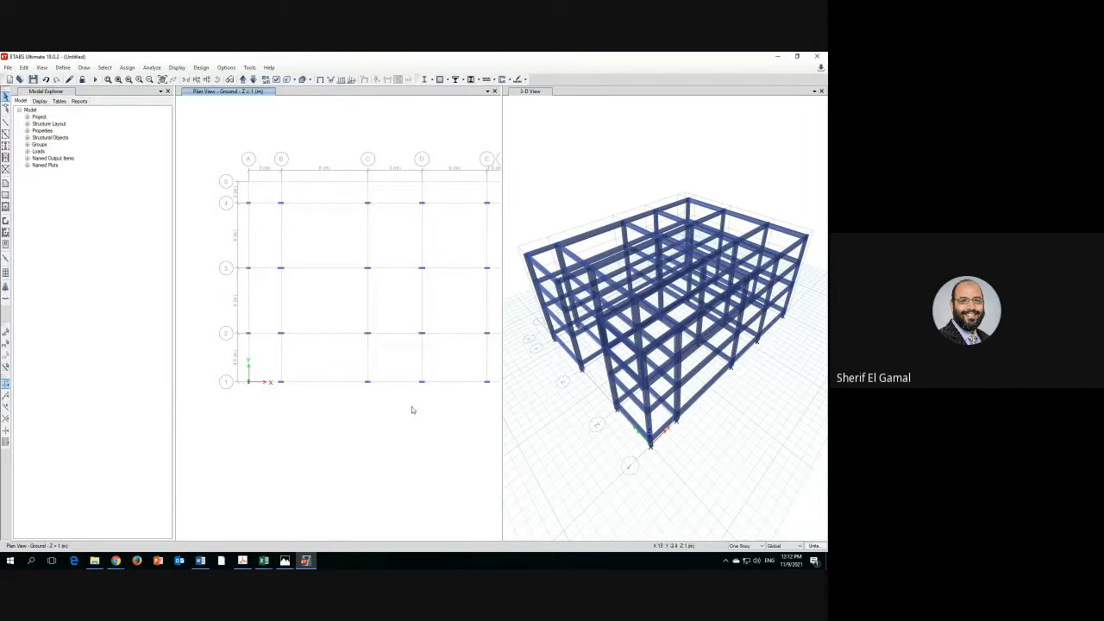
# - On the First story plan, quick-draw S150 slabs in the three bays between grids A and B
pyautogui.click(243, 79)
pyautogui.click(6, 207)
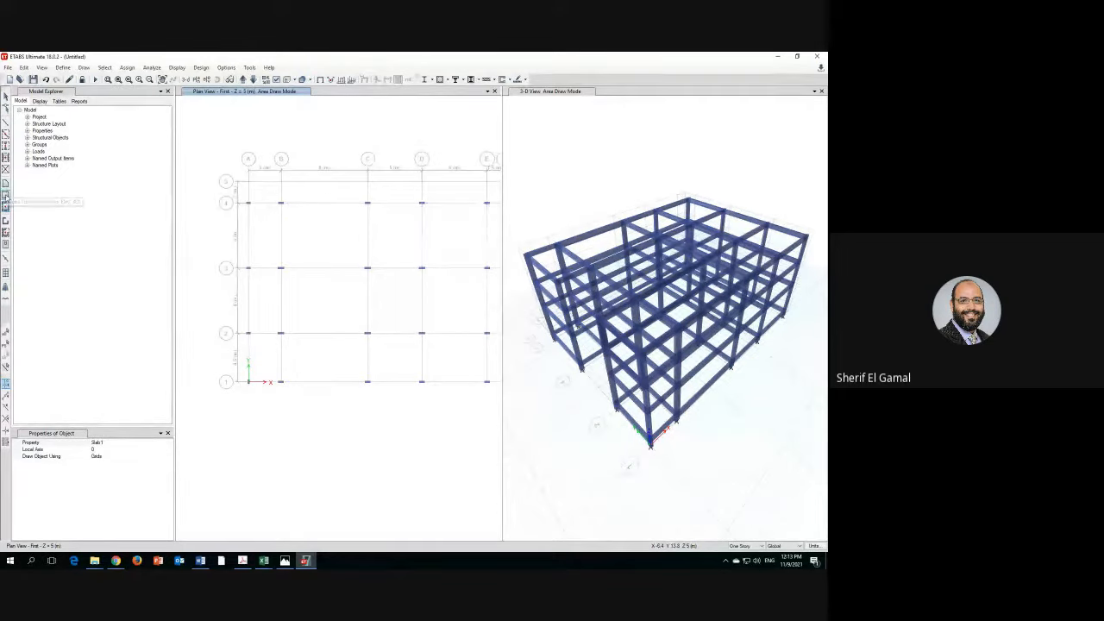
pyautogui.click(5, 195)
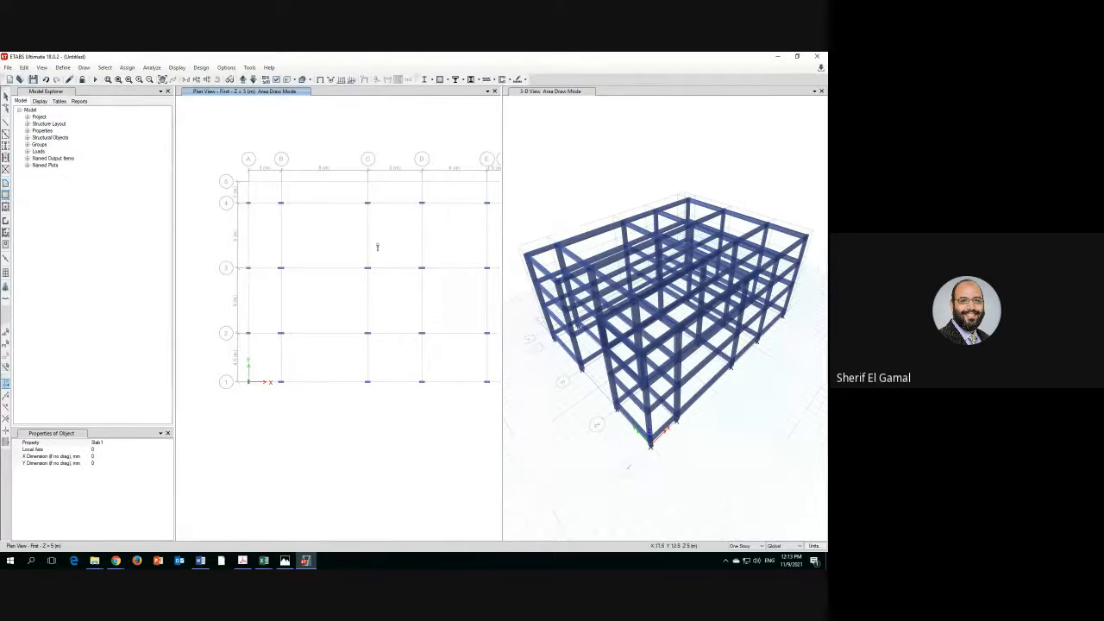
pyautogui.click(5, 206)
pyautogui.click(159, 443)
pyautogui.click(169, 442)
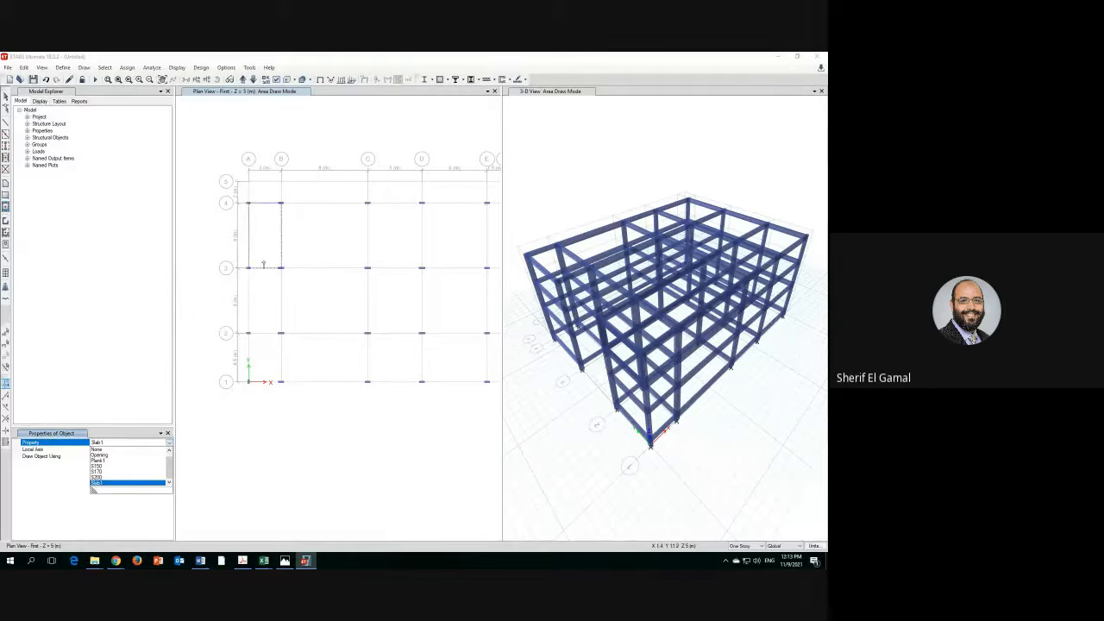
pyautogui.click(98, 465)
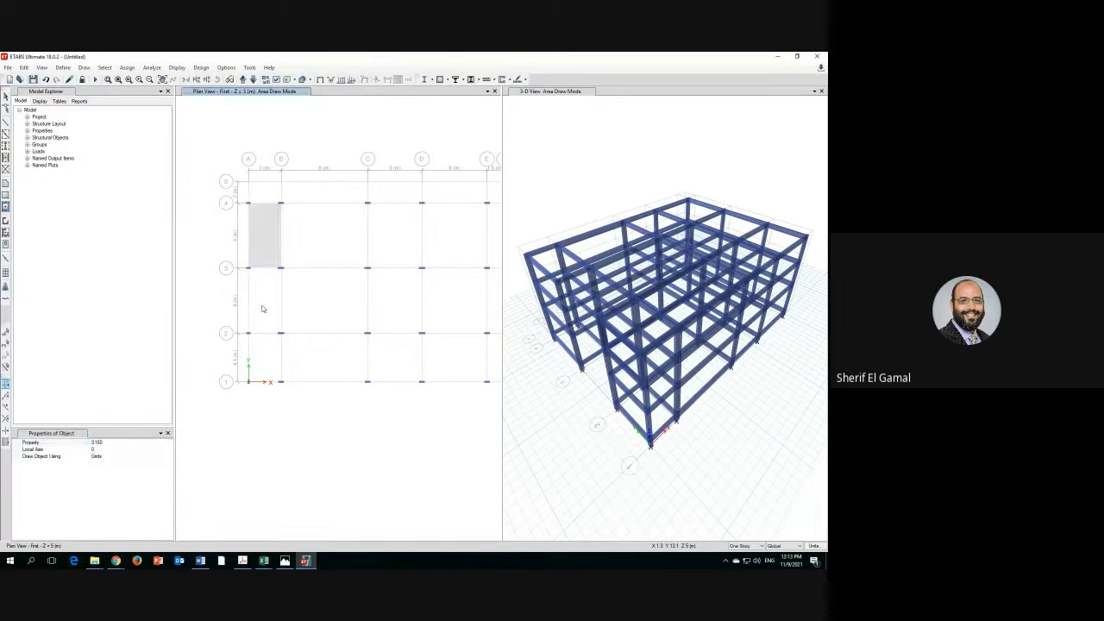
pyautogui.click(262, 308)
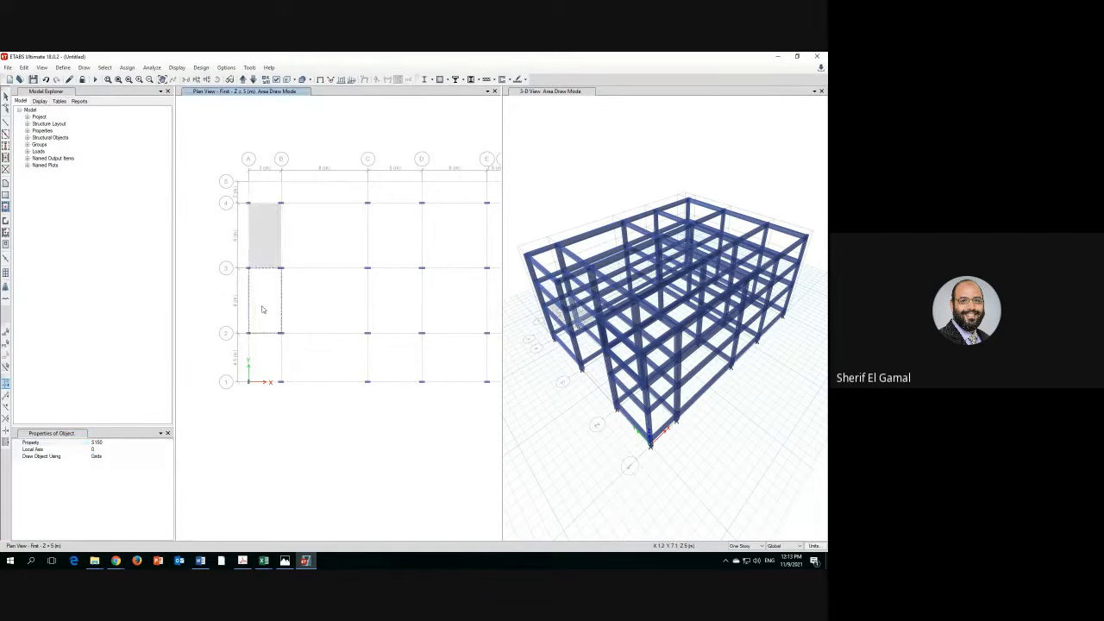
pyautogui.click(267, 362)
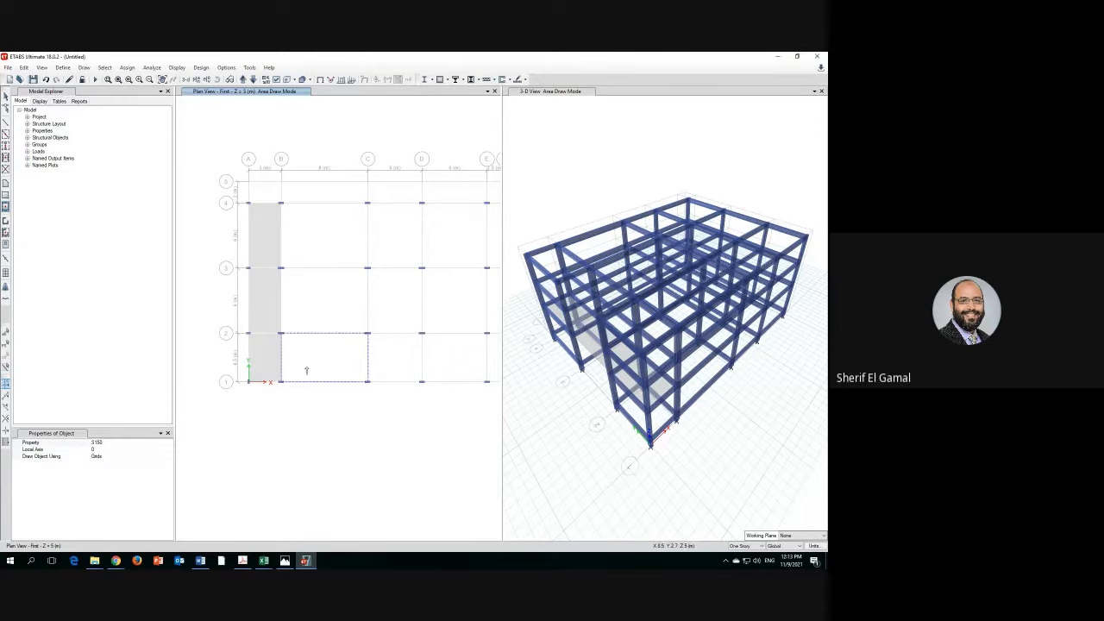
# - Fill the First story bays between grids C and E with S170 slabs
pyautogui.click(169, 441)
pyautogui.click(169, 442)
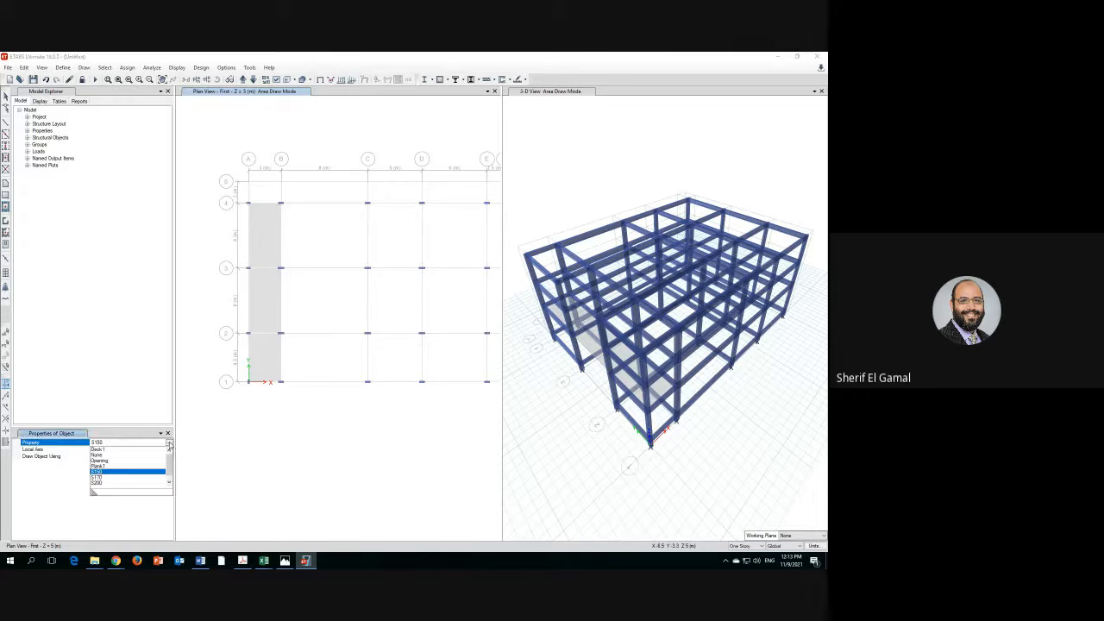
pyautogui.click(104, 478)
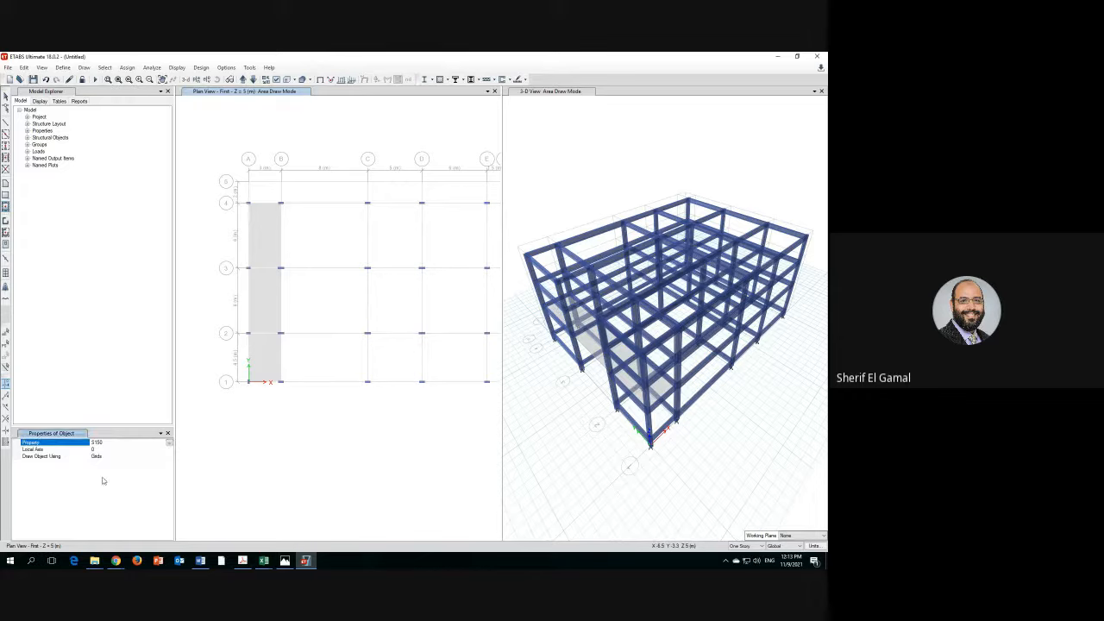
pyautogui.click(397, 250)
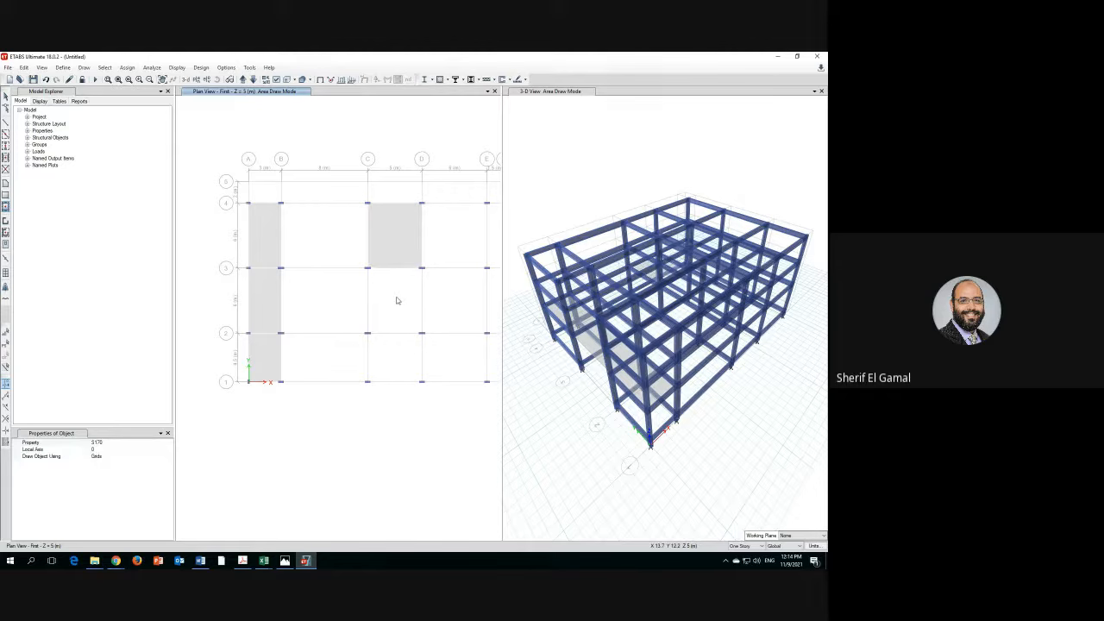
pyautogui.click(397, 298)
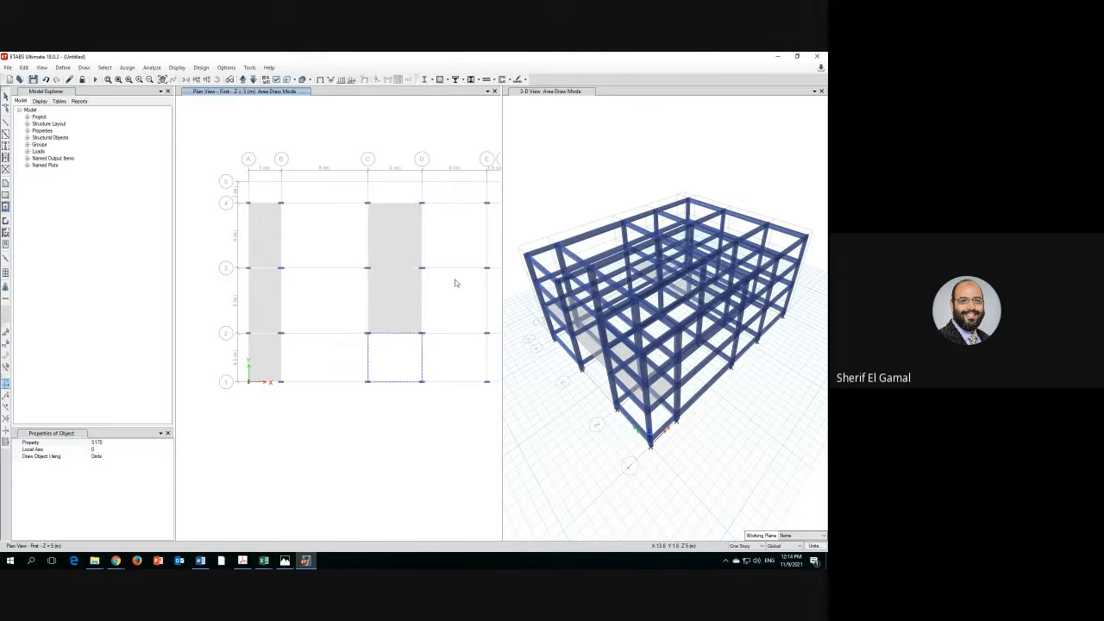
pyautogui.click(449, 365)
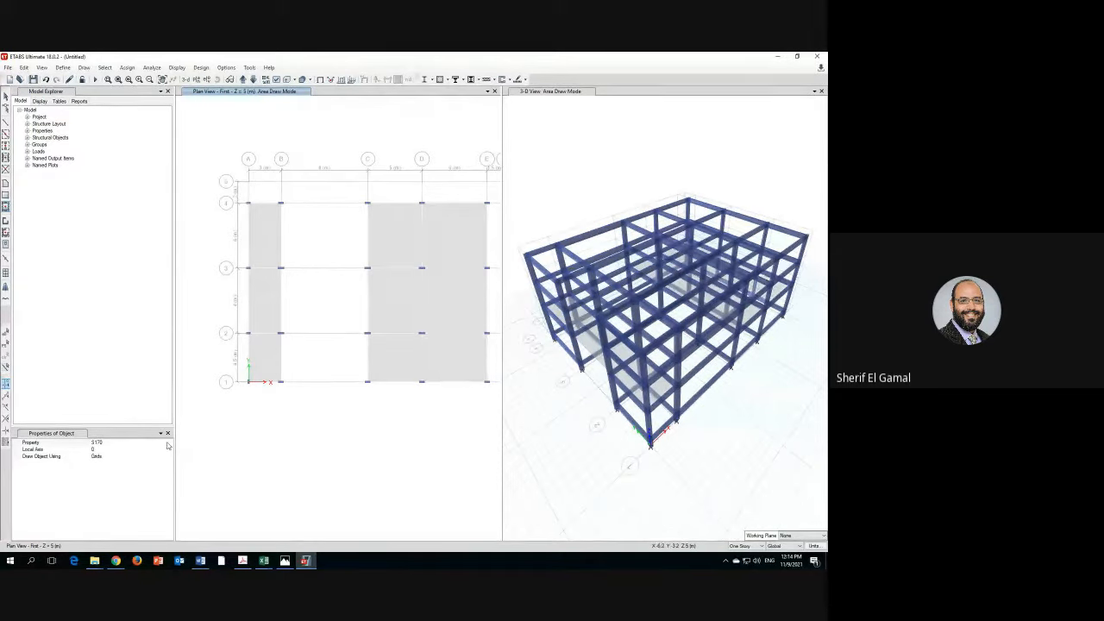
# - Fill the three First story bays between grids B and C with S200 slabs
pyautogui.click(169, 444)
pyautogui.click(169, 444)
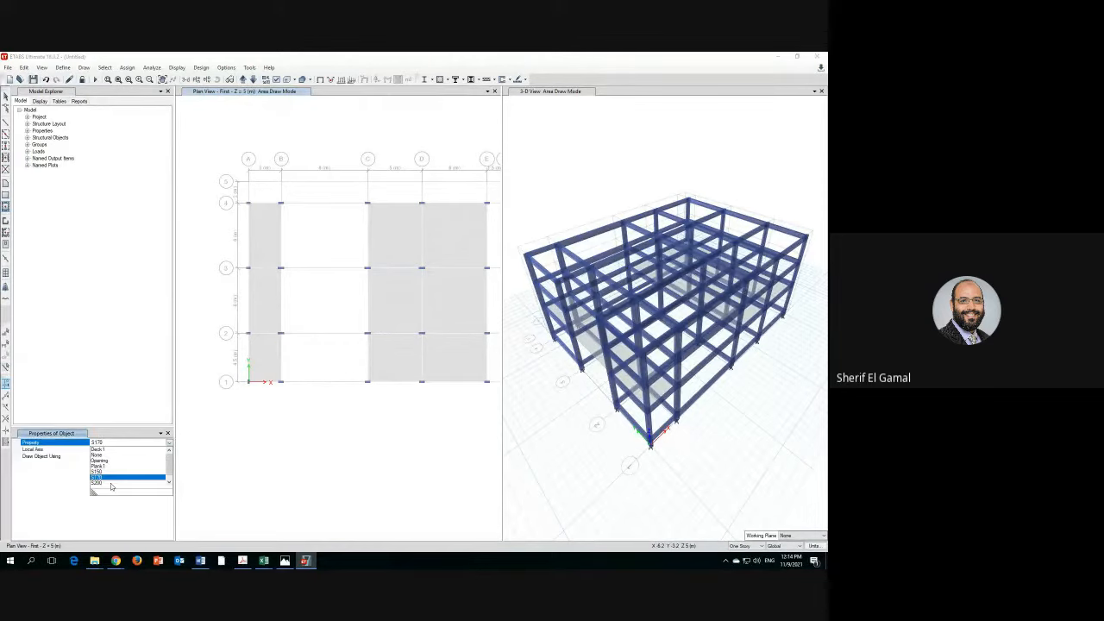
pyautogui.click(106, 483)
pyautogui.click(312, 258)
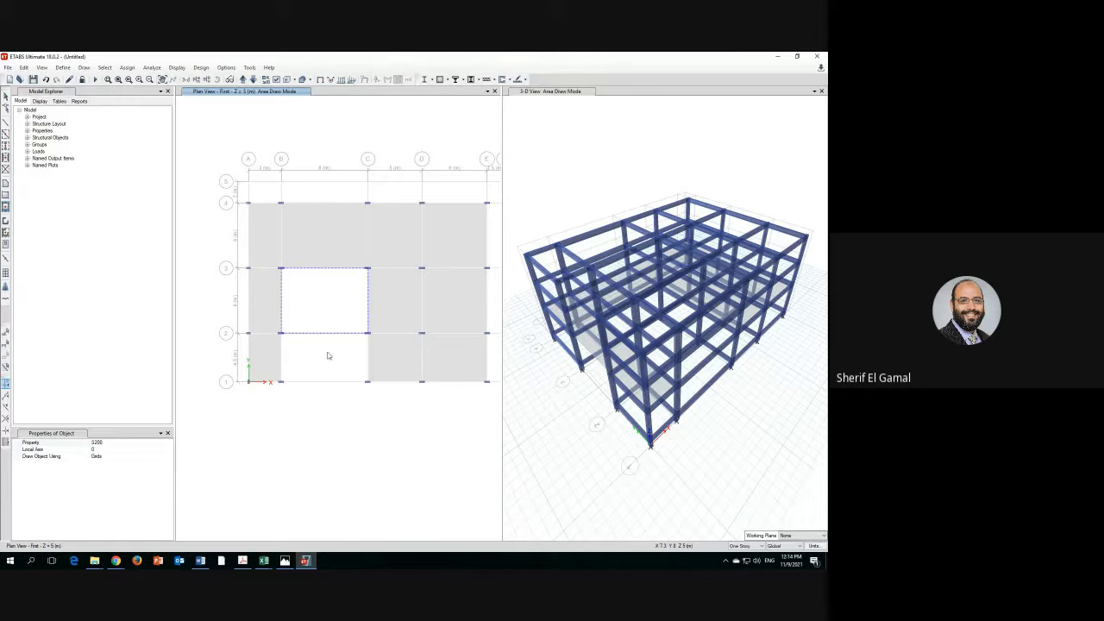
pyautogui.click(328, 355)
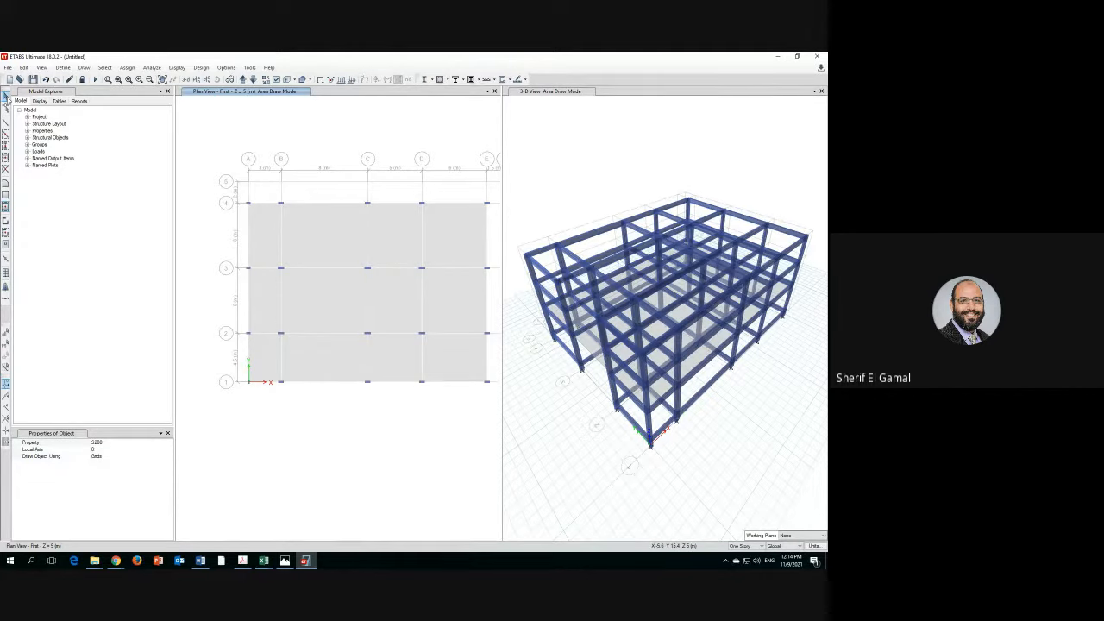
# - Replicate all twelve First story slabs to the Roof and Second stories
pyautogui.click(5, 97)
pyautogui.click(263, 235)
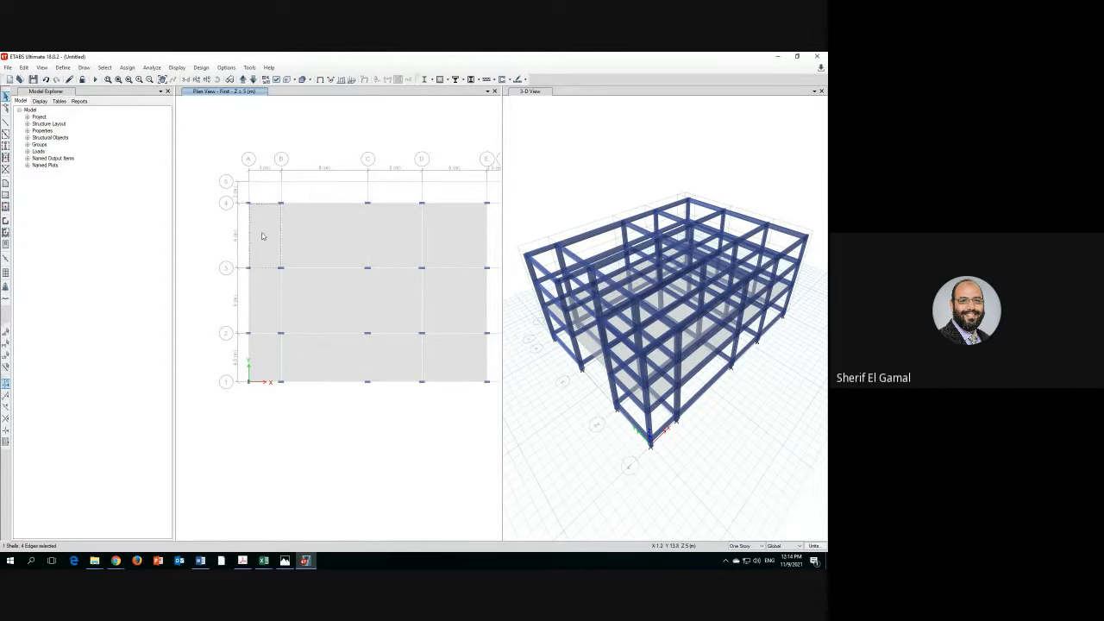
pyautogui.click(345, 239)
pyautogui.click(402, 238)
pyautogui.click(452, 237)
pyautogui.click(448, 302)
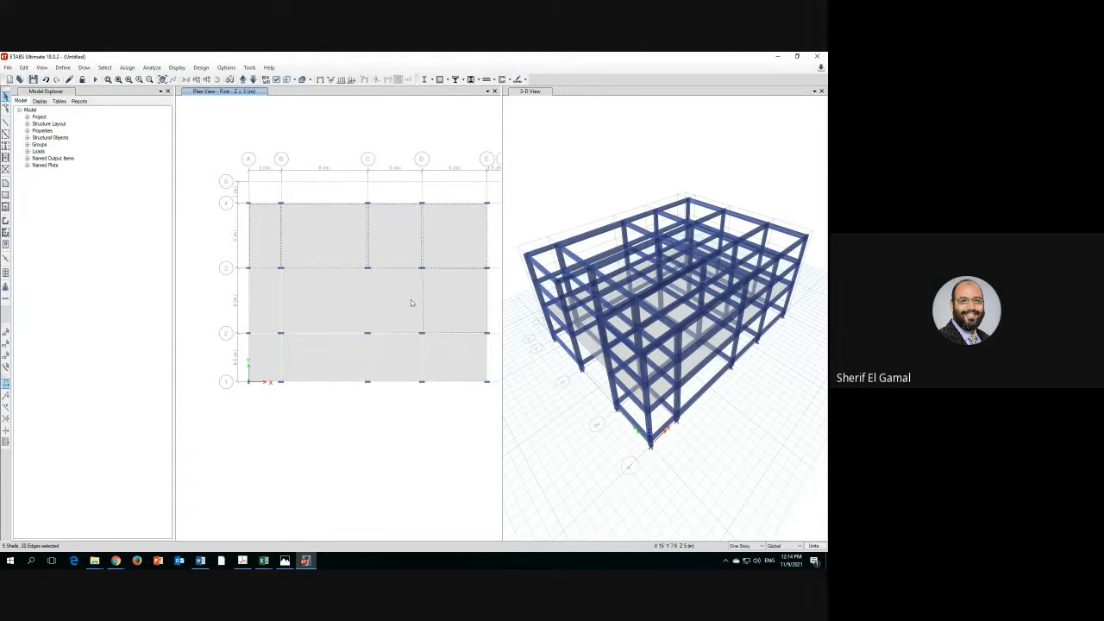
pyautogui.click(411, 302)
pyautogui.click(345, 303)
pyautogui.click(271, 307)
pyautogui.click(351, 360)
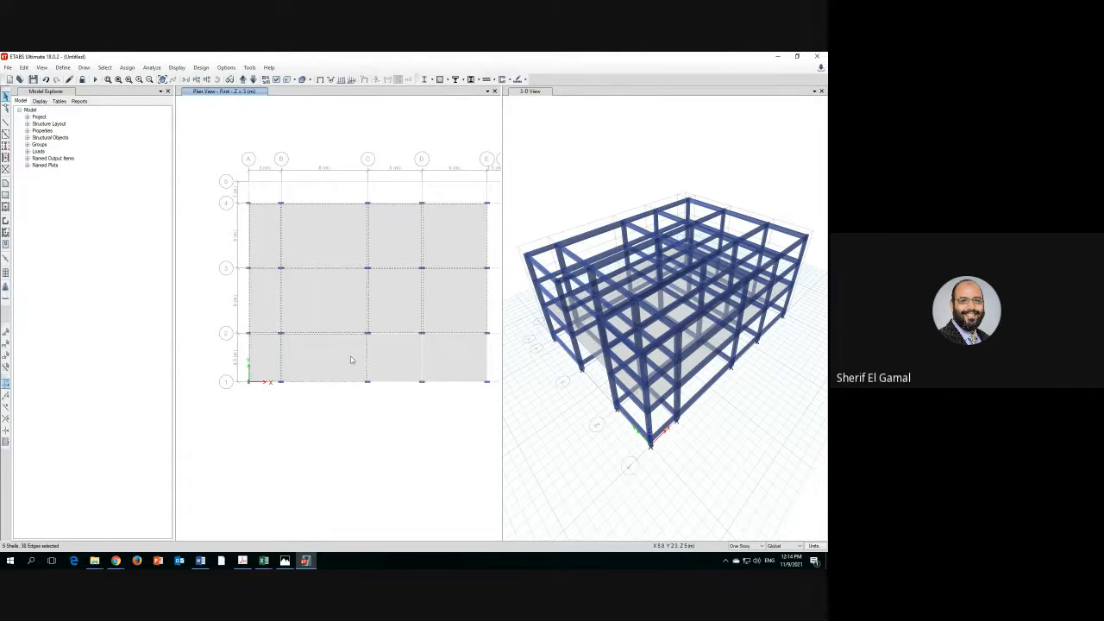
pyautogui.click(395, 358)
pyautogui.click(451, 357)
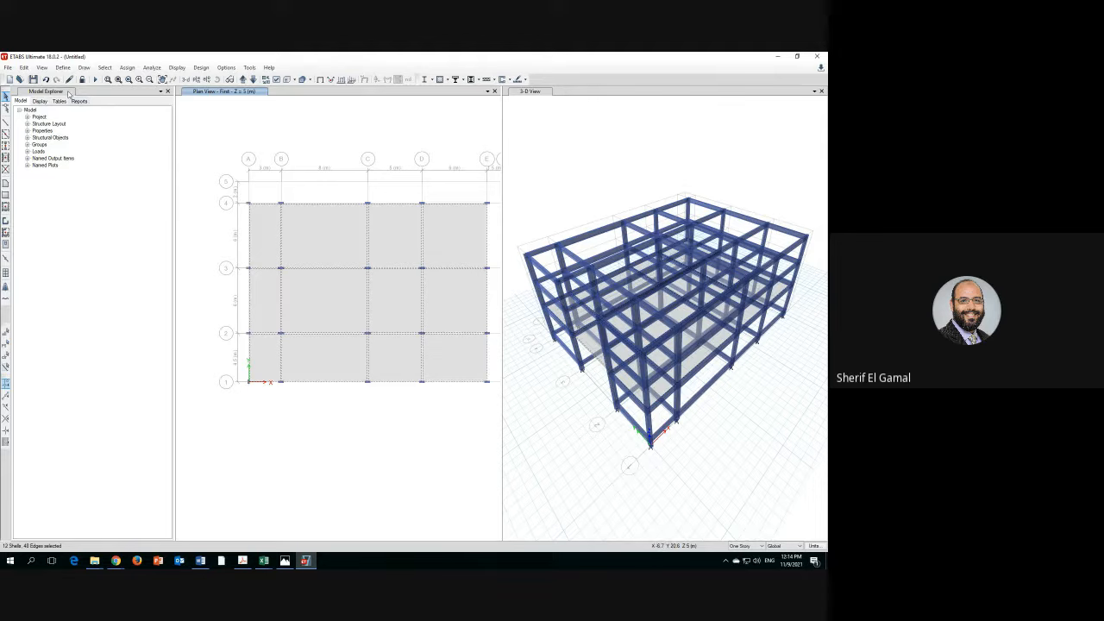
pyautogui.click(25, 67)
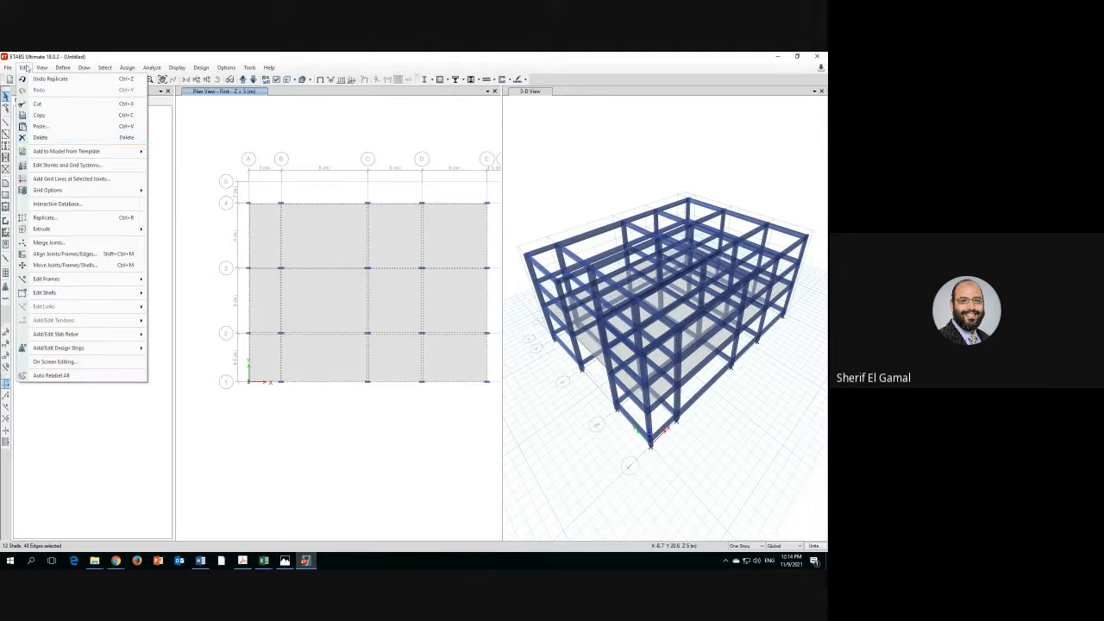
pyautogui.click(58, 216)
pyautogui.click(415, 229)
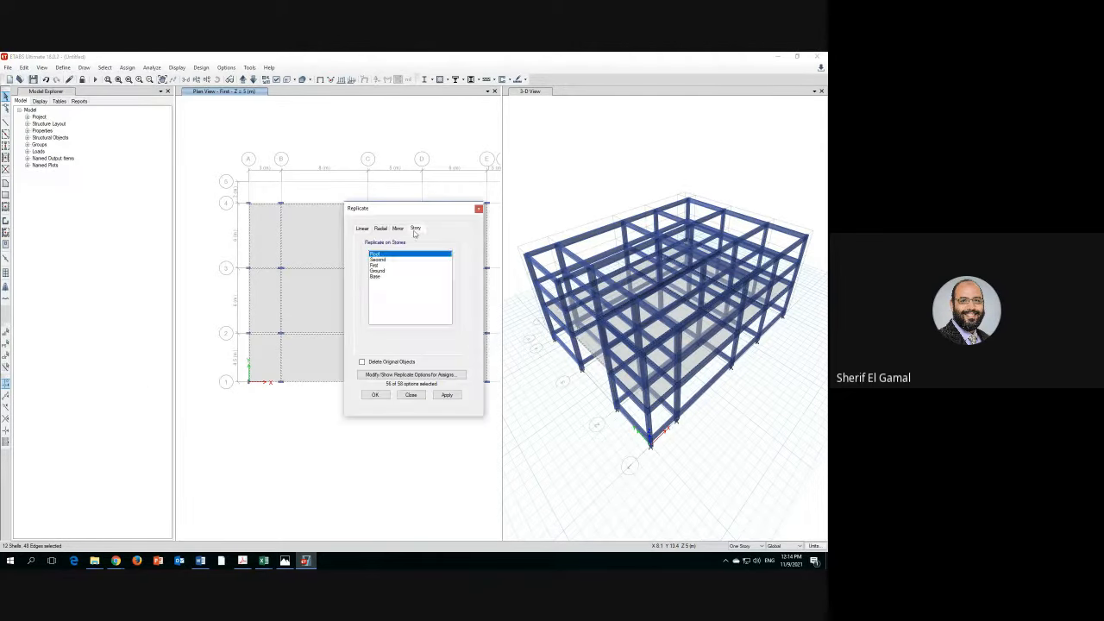
pyautogui.keyDown('shift'); pyautogui.click(378, 259); pyautogui.keyUp('shift')
pyautogui.click(376, 394)
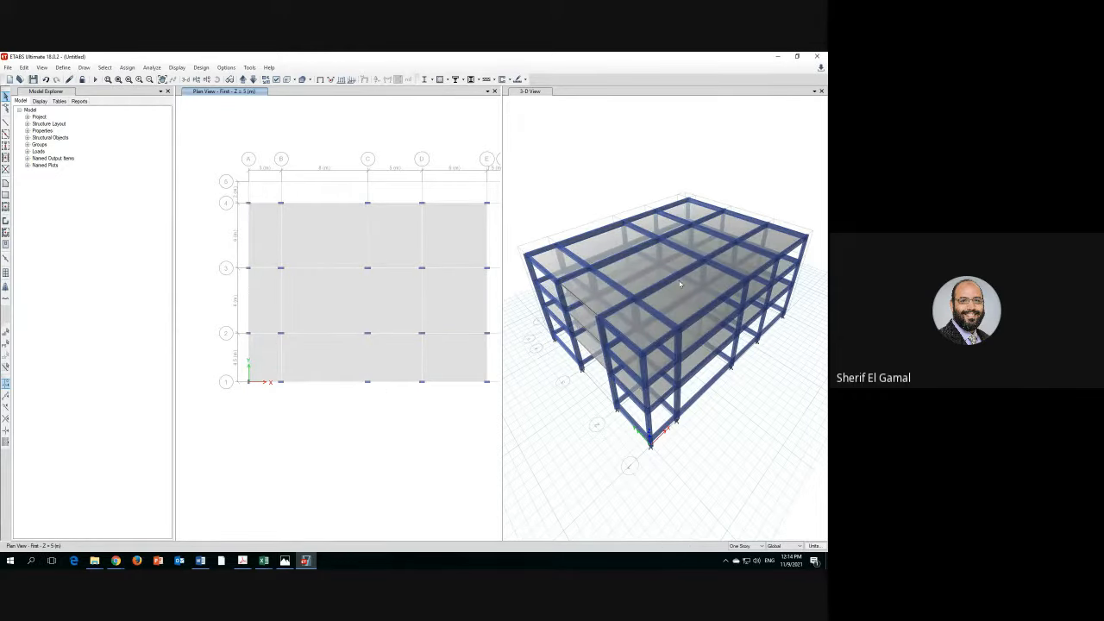
# - Following the reference plan, delete the slab between grids A–B and 2–3 on the First, Second and Roof stories
pyautogui.click(285, 560)
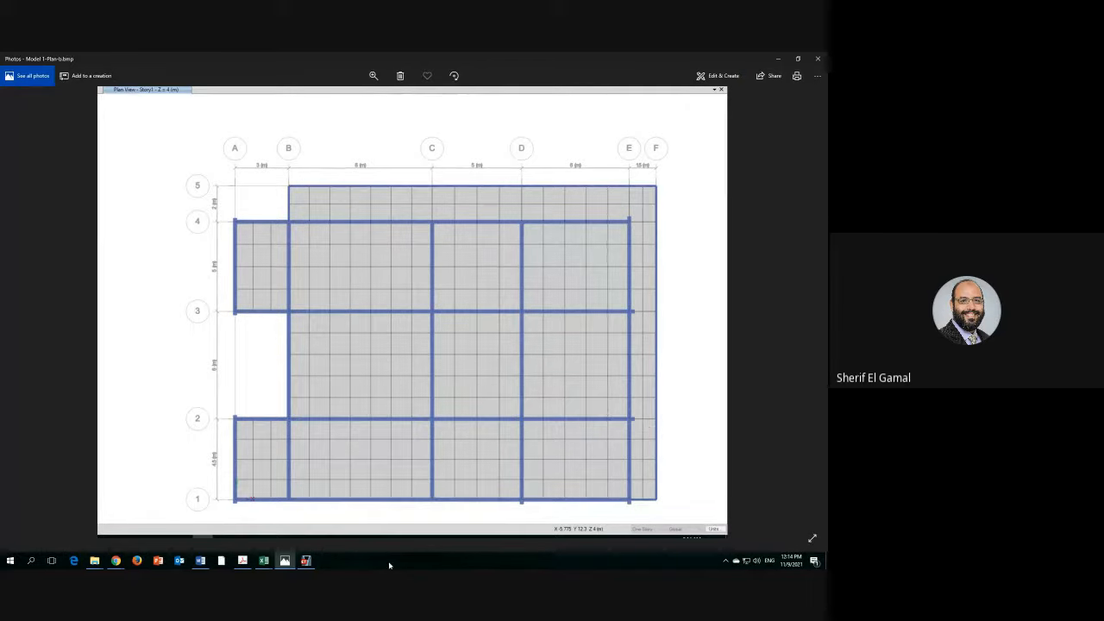
pyautogui.click(304, 560)
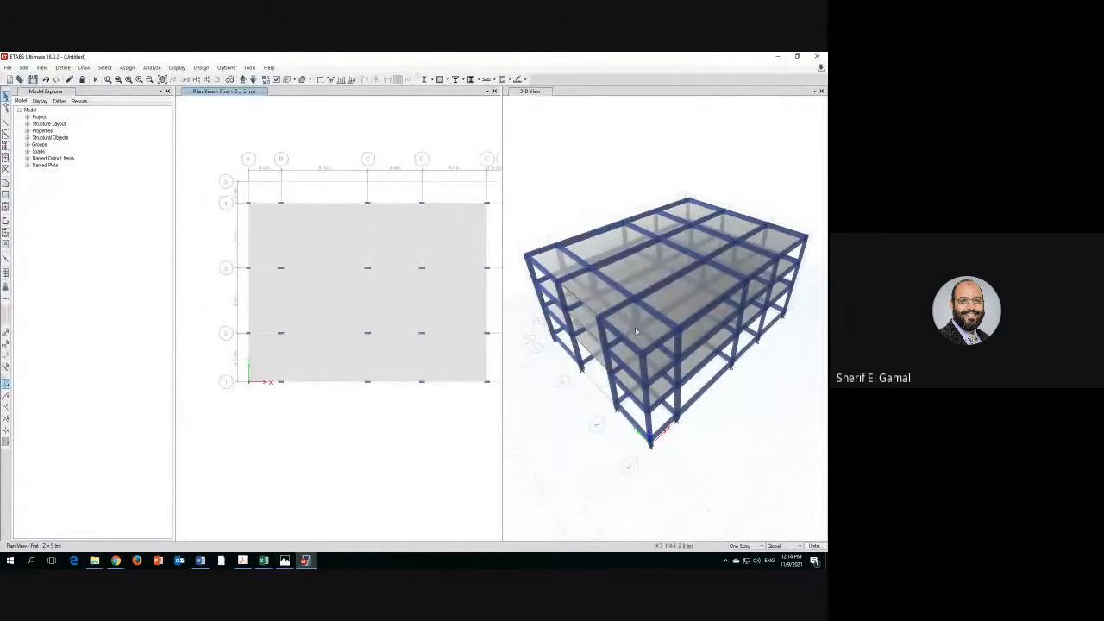
pyautogui.click(263, 309)
pyautogui.press('Delete')
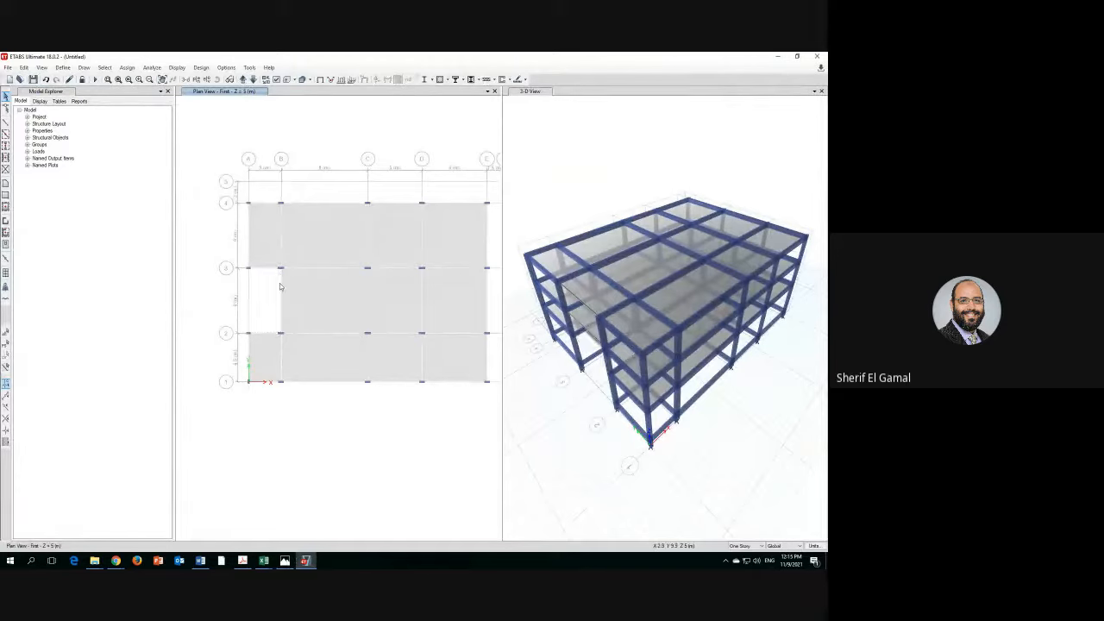
pyautogui.click(243, 79)
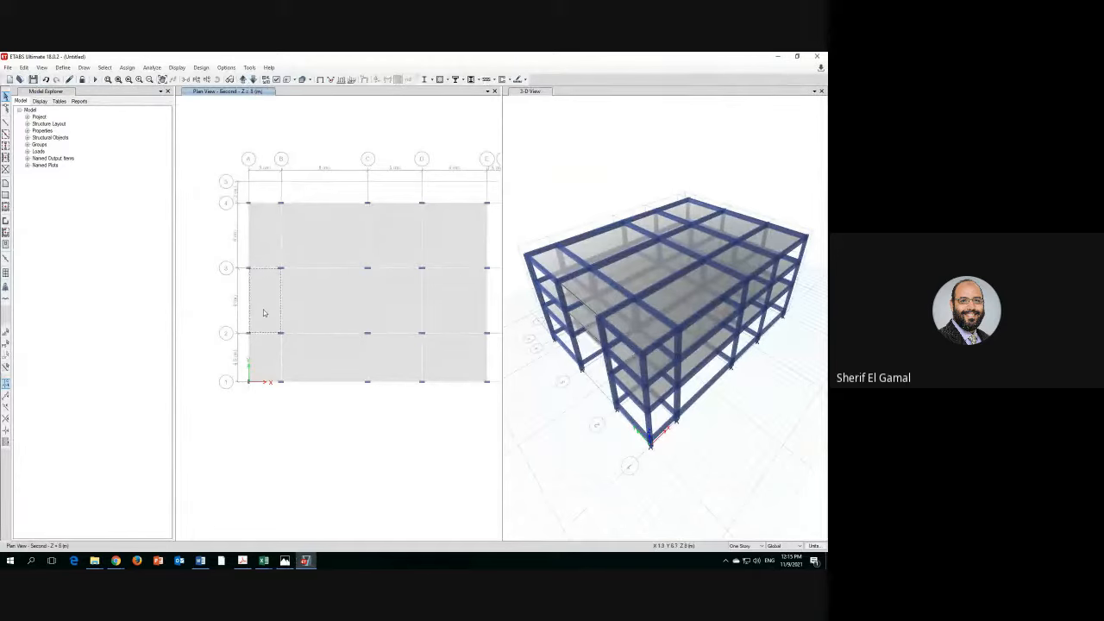
pyautogui.click(264, 312)
pyautogui.press('Delete')
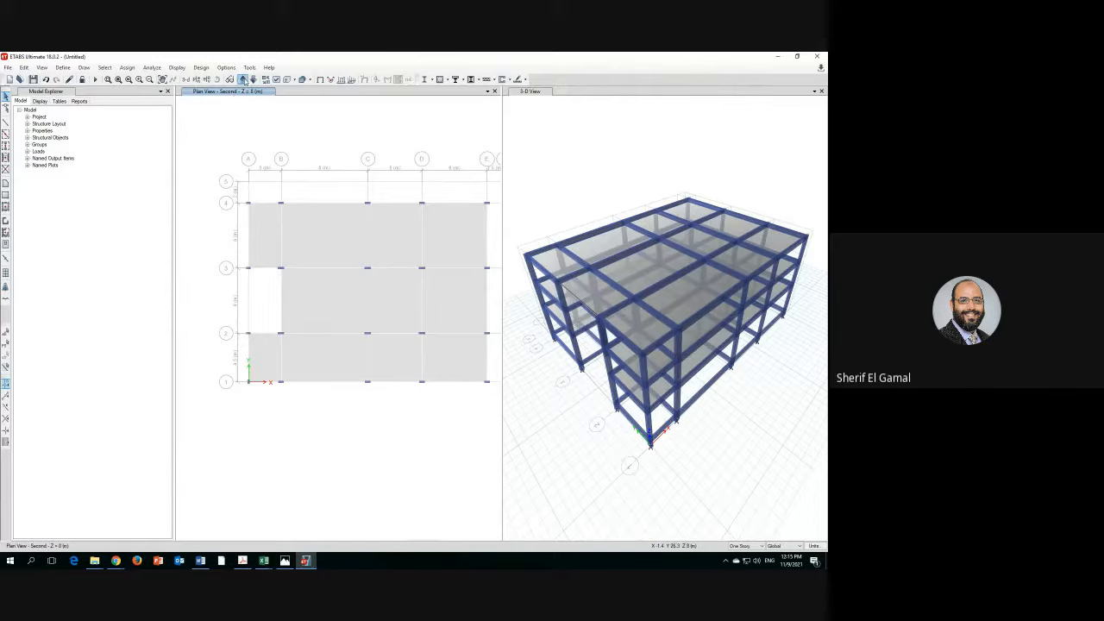
pyautogui.click(242, 79)
pyautogui.click(262, 293)
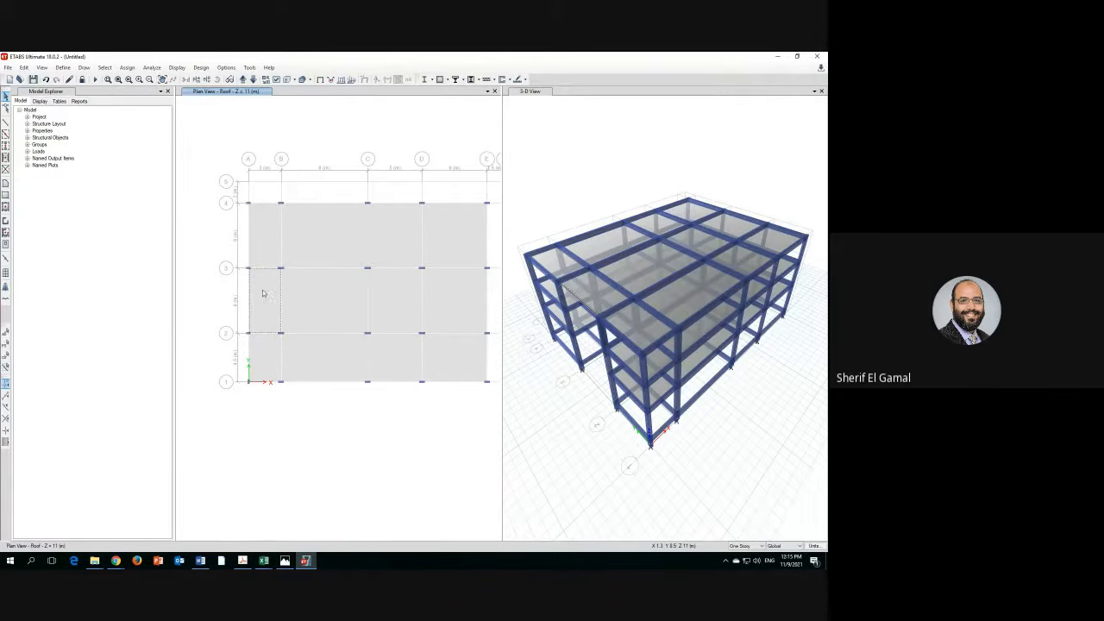
pyautogui.press('Delete')
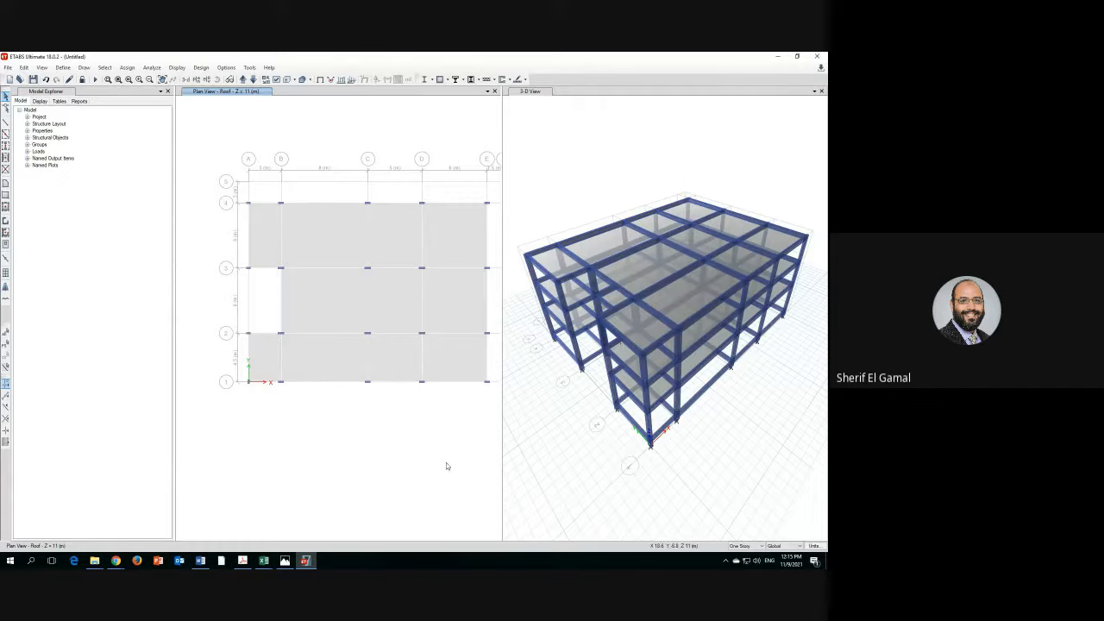
# - Quick-draw the Roof's S200 overhang slabs between grids 4 and 5 from B to F, and between E and F from 1 to 4
pyautogui.click(119, 79)
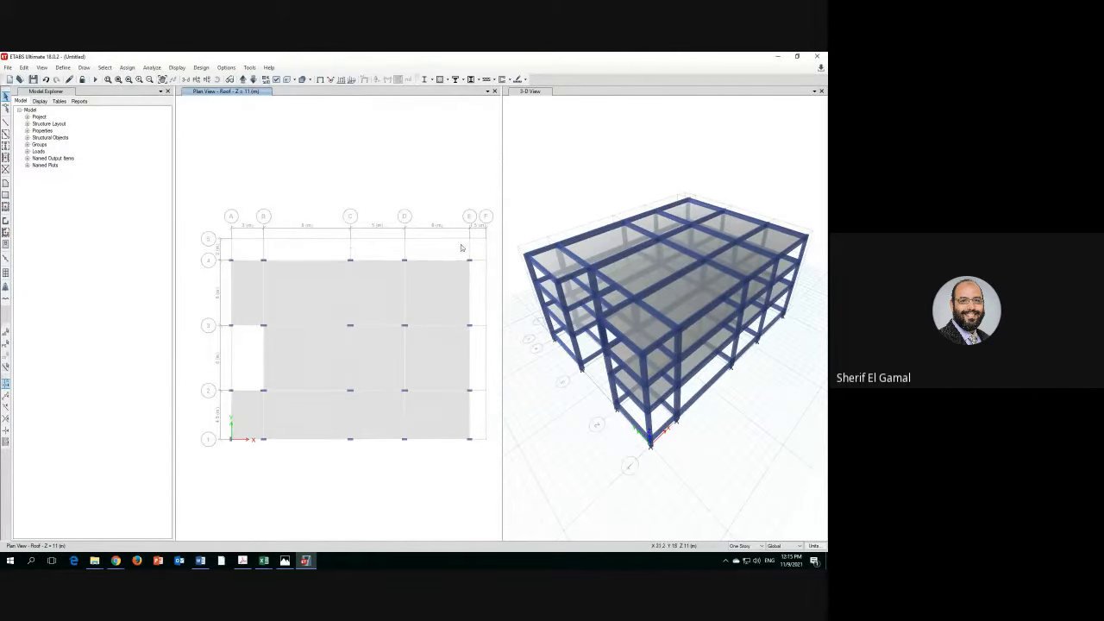
pyautogui.click(285, 561)
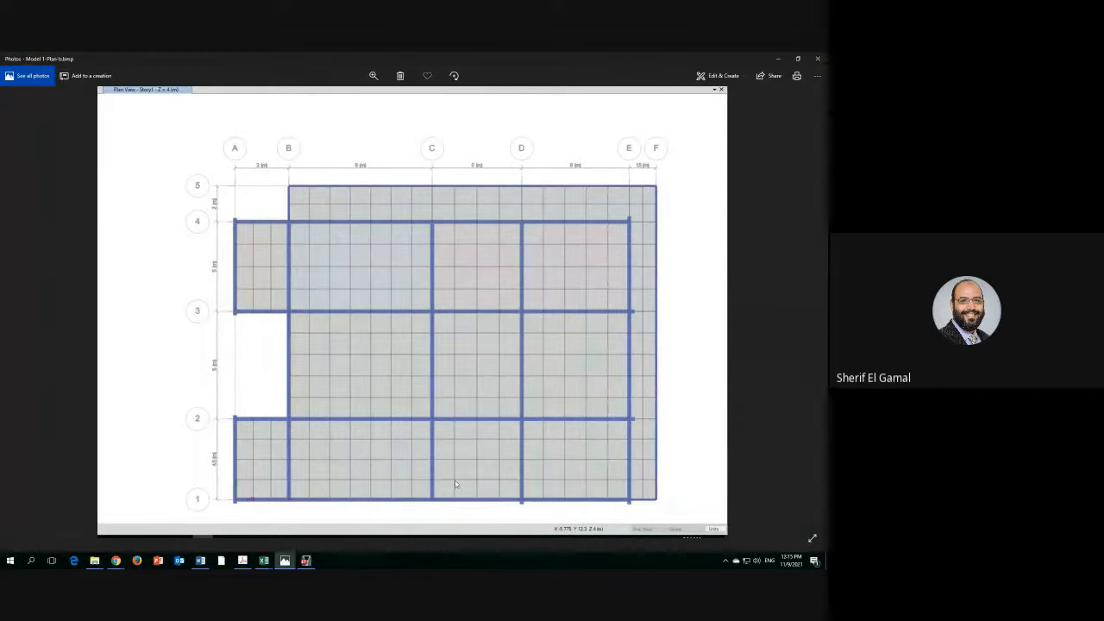
pyautogui.click(306, 561)
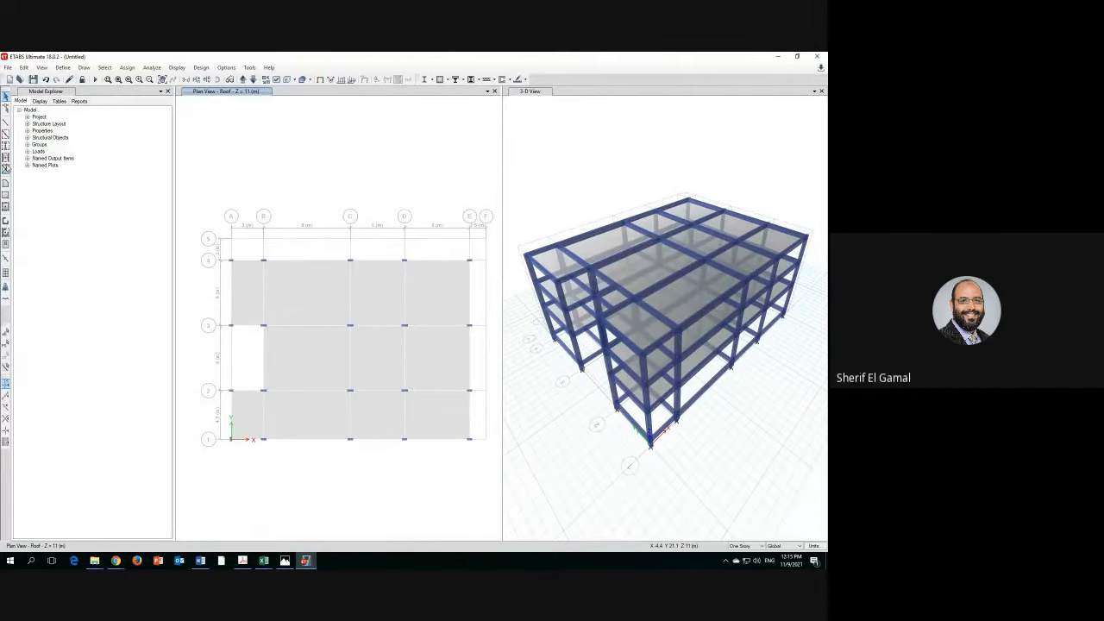
pyautogui.click(6, 207)
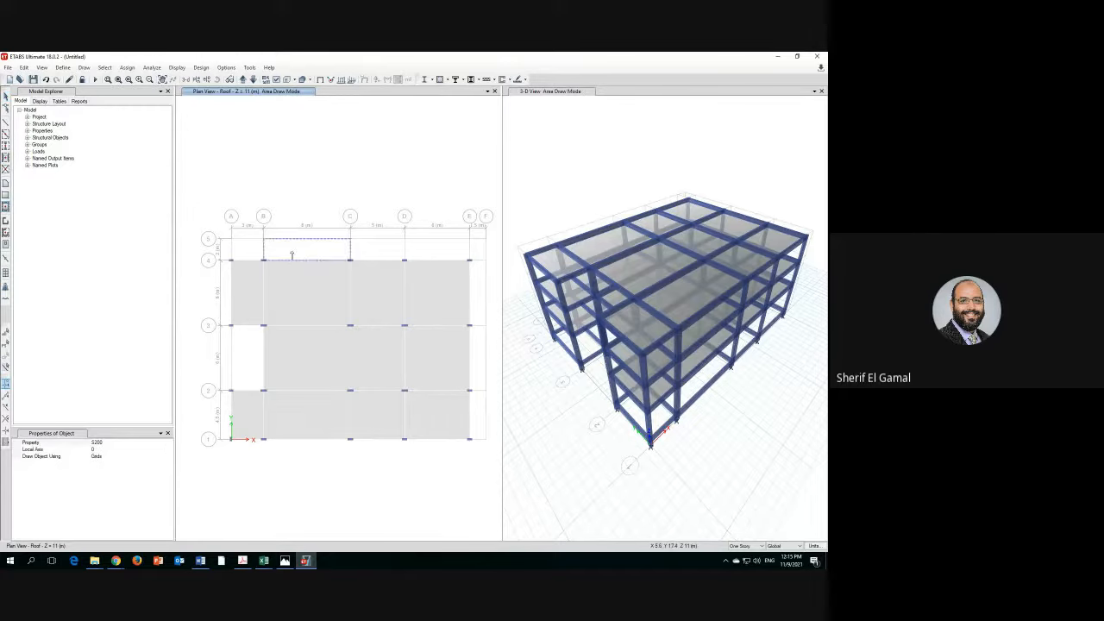
pyautogui.click(293, 254)
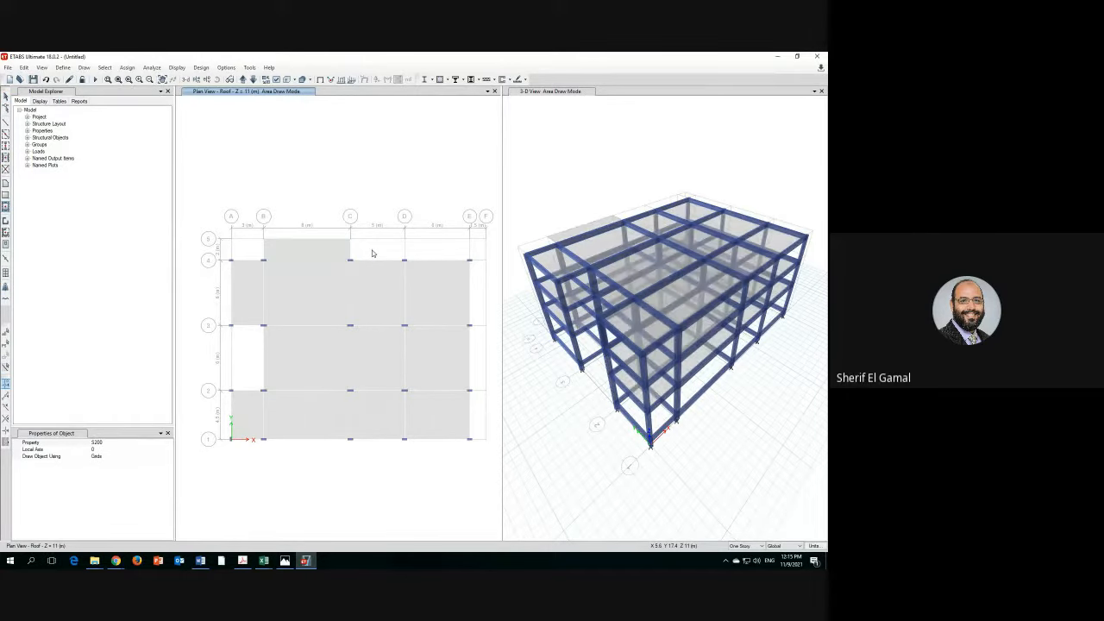
pyautogui.click(408, 253)
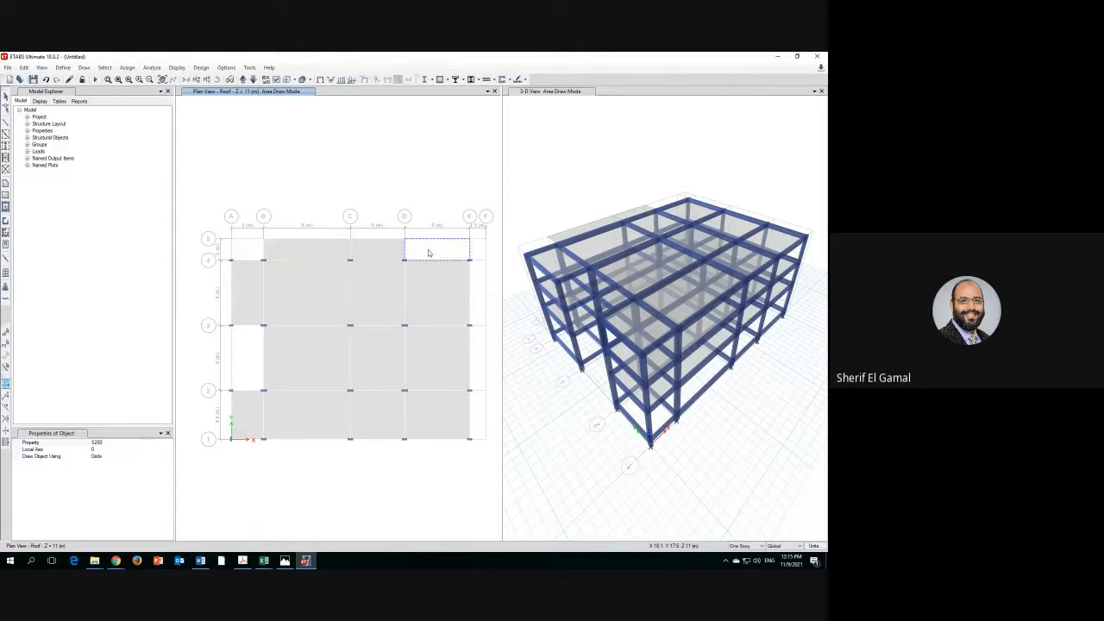
pyautogui.click(464, 256)
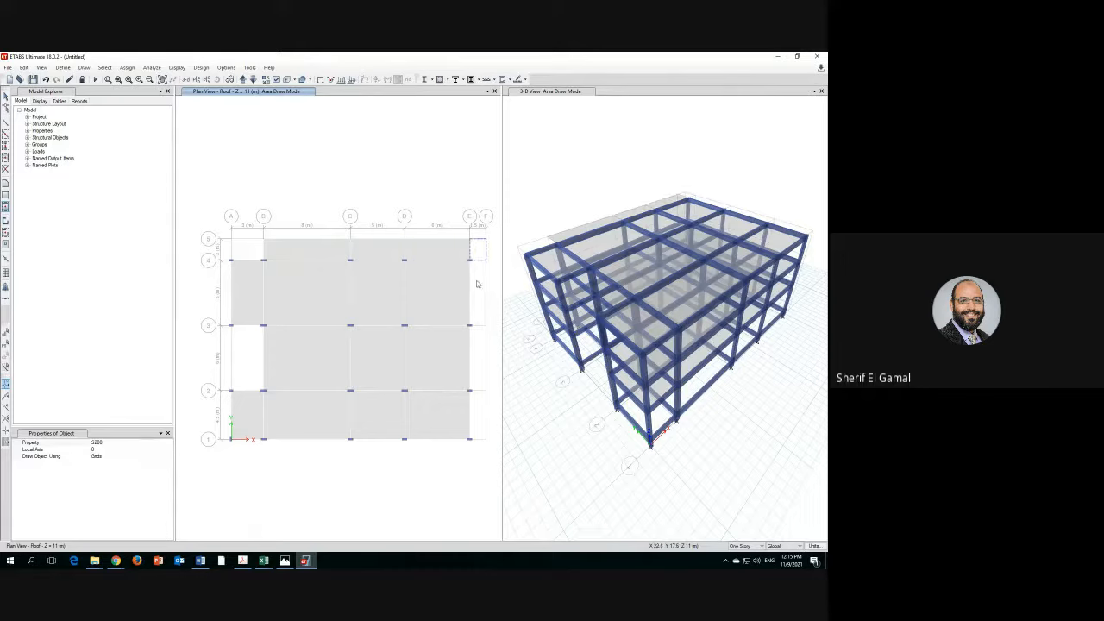
pyautogui.click(477, 287)
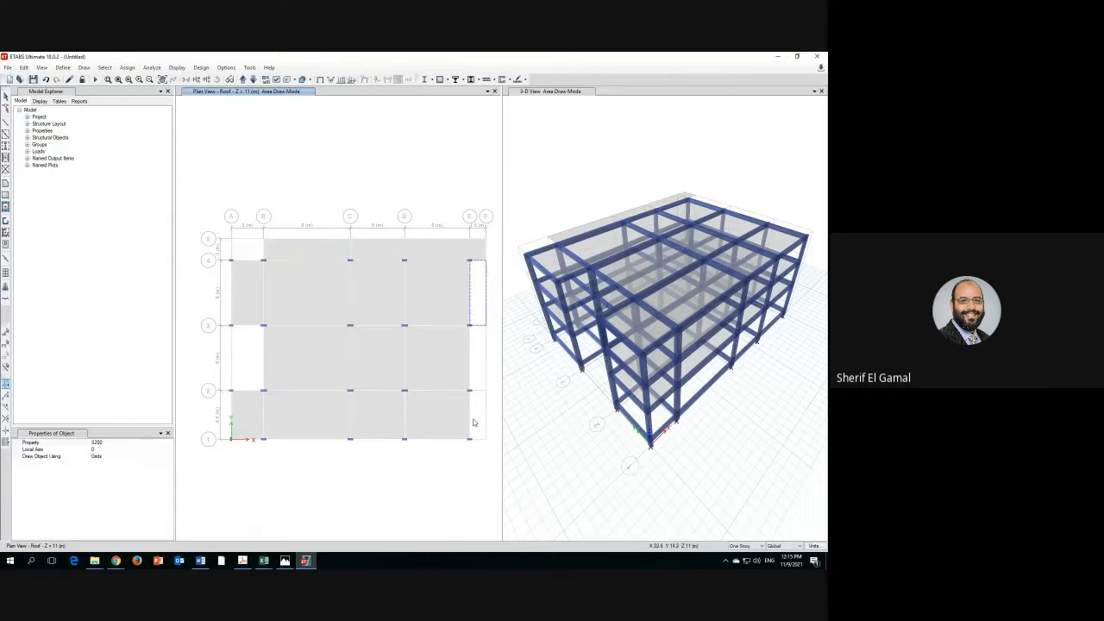
pyautogui.click(477, 287)
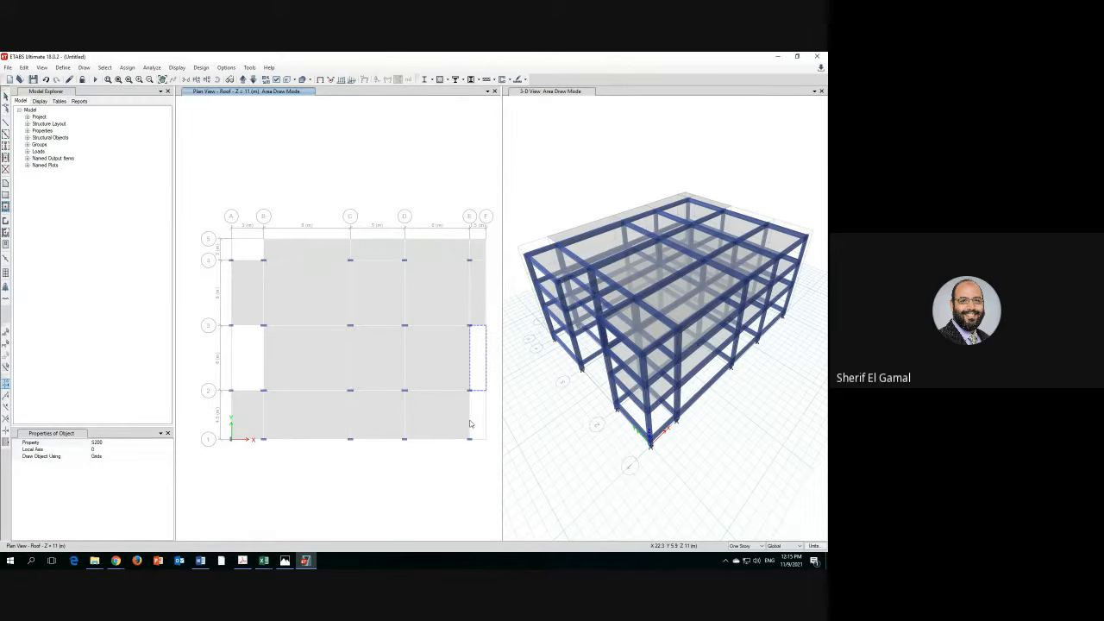
pyautogui.click(473, 422)
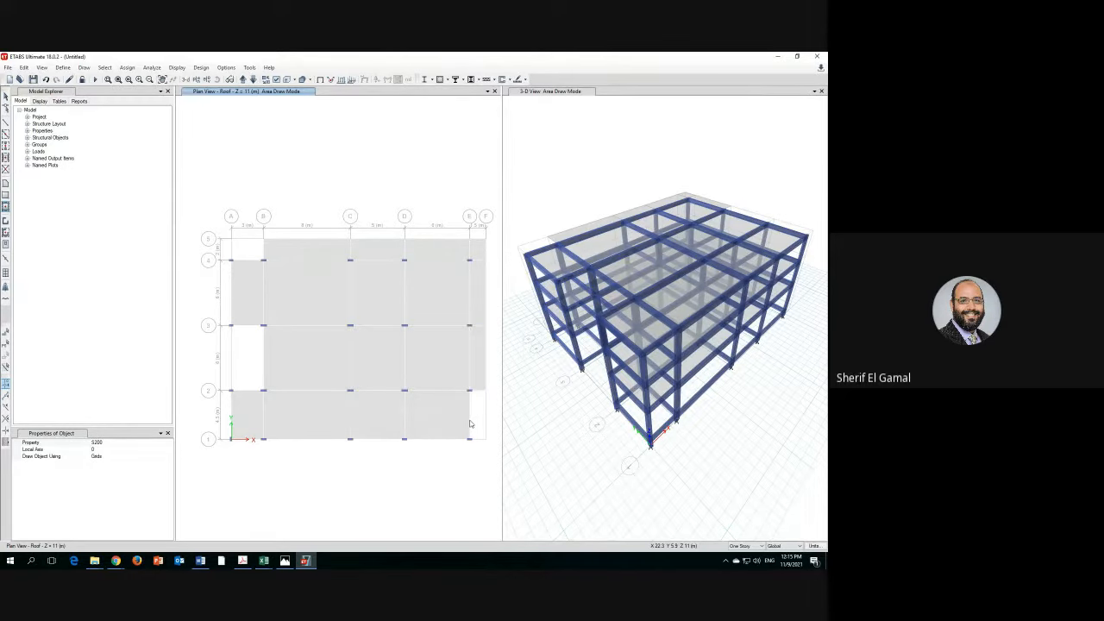
pyautogui.click(796, 231)
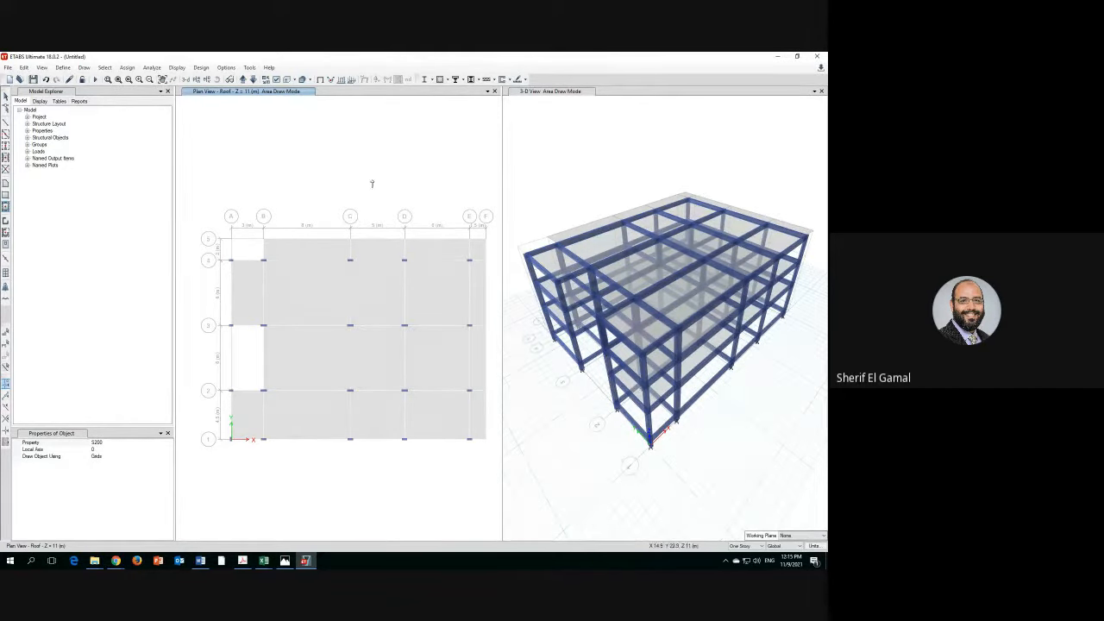
# - Fill the Second story overhang bays with S200 slabs, between grids 4–5 from B to F and between E–F from 1 to 4
pyautogui.click(253, 80)
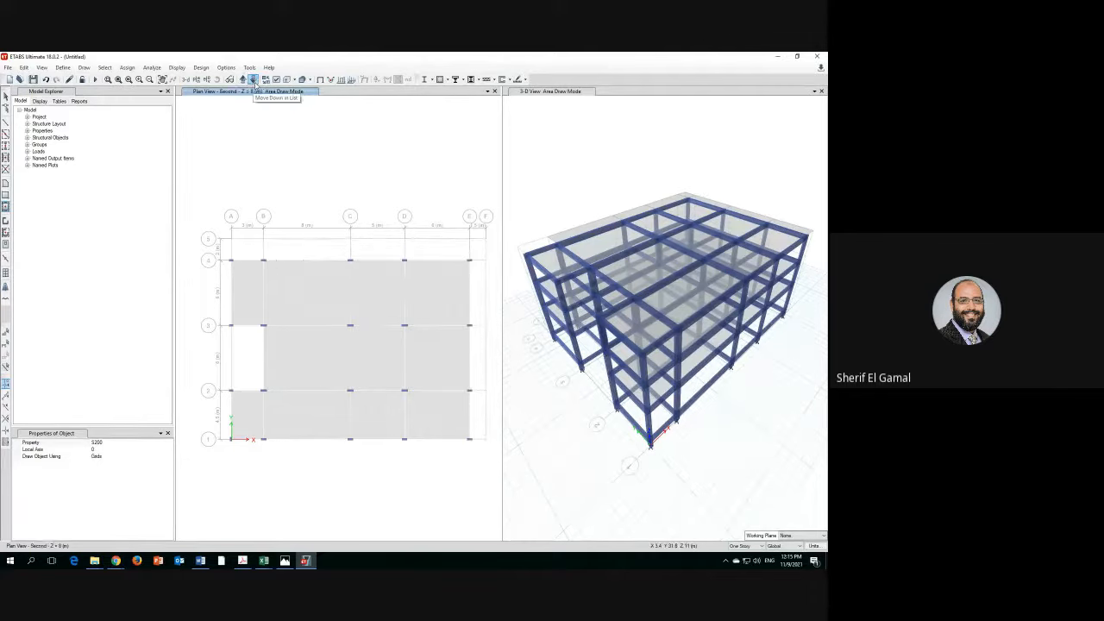
pyautogui.click(297, 248)
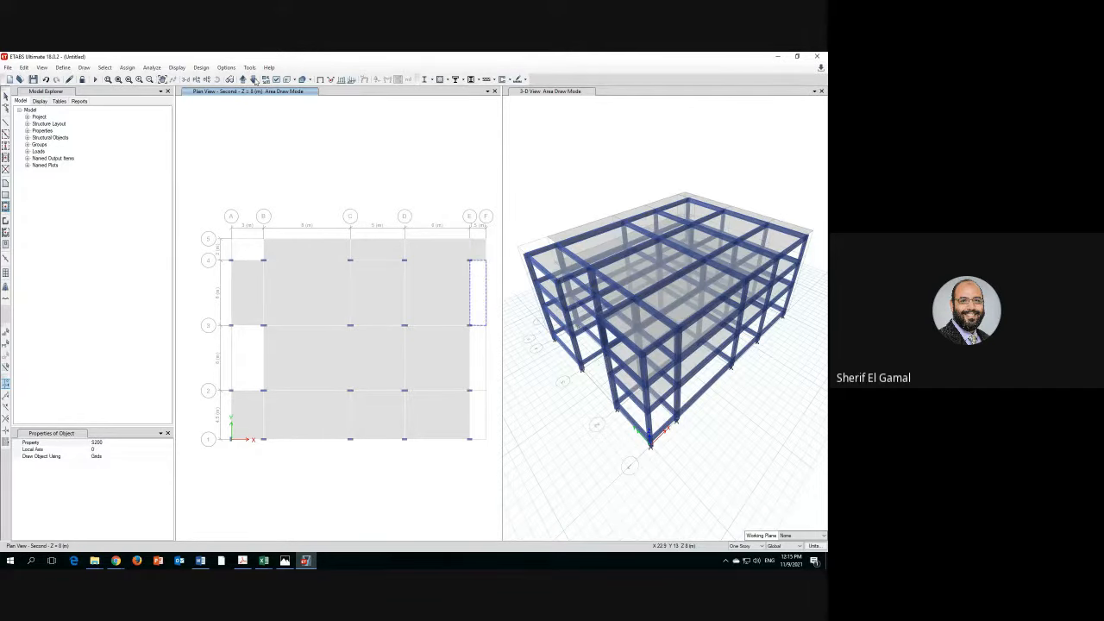
pyautogui.click(479, 298)
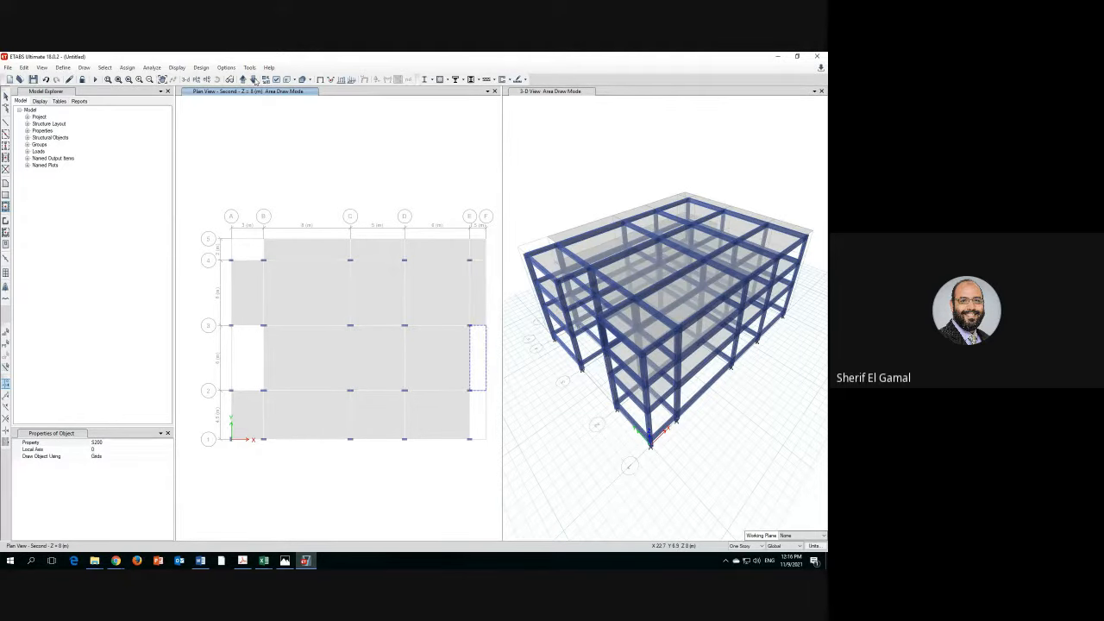
pyautogui.click(478, 357)
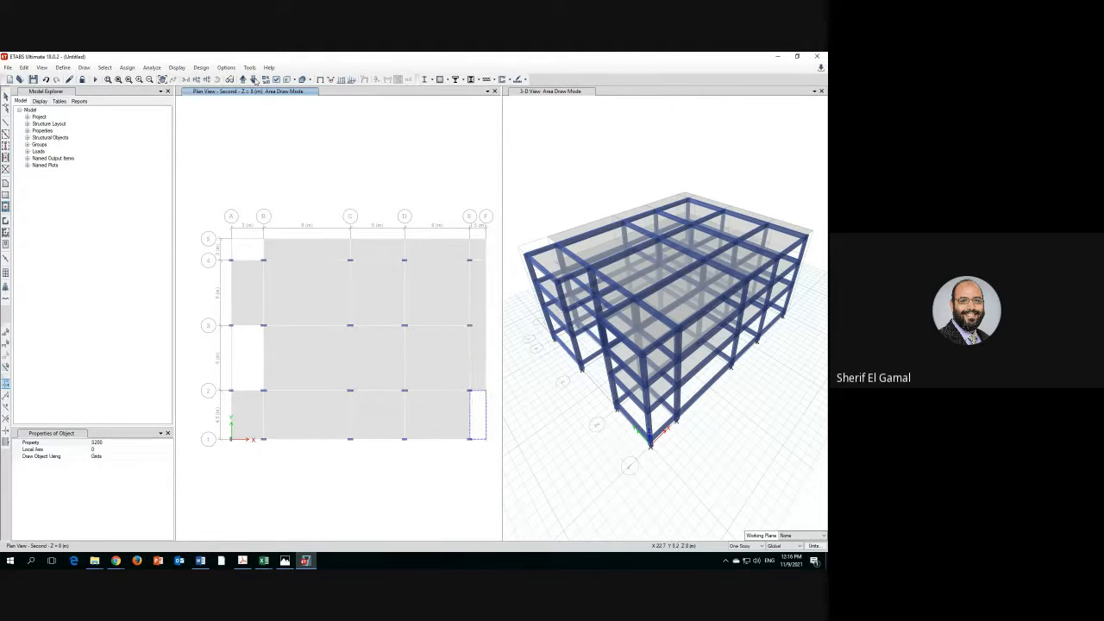
# - Add the same S200 overhang slabs on the First story, beyond grid 4 from B to F and beyond grid E from 1 to 4
pyautogui.click(252, 78)
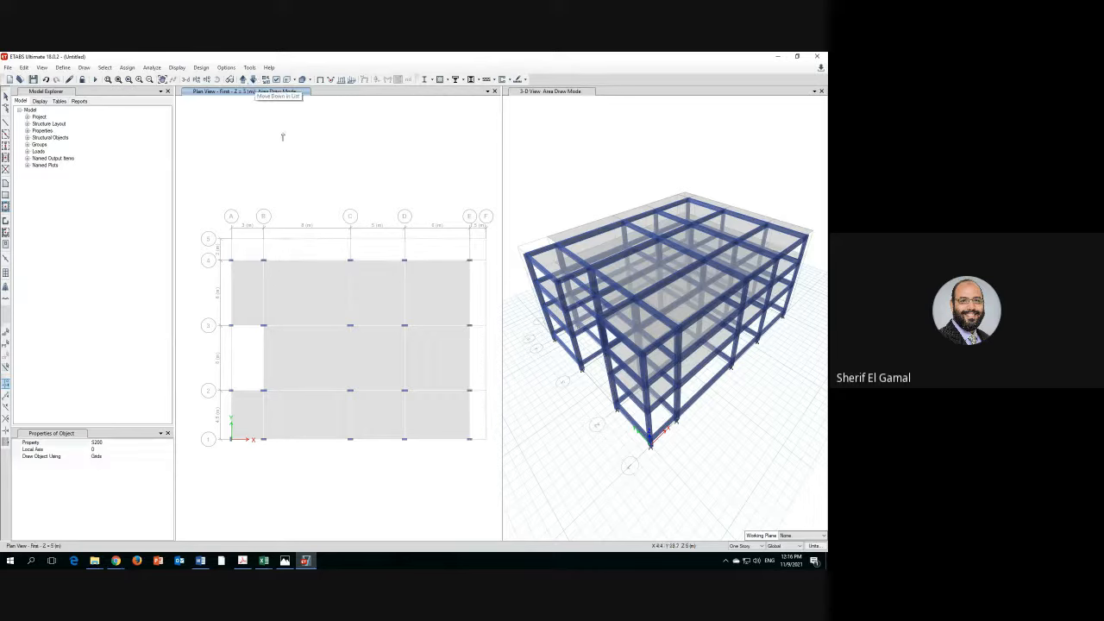
pyautogui.click(361, 250)
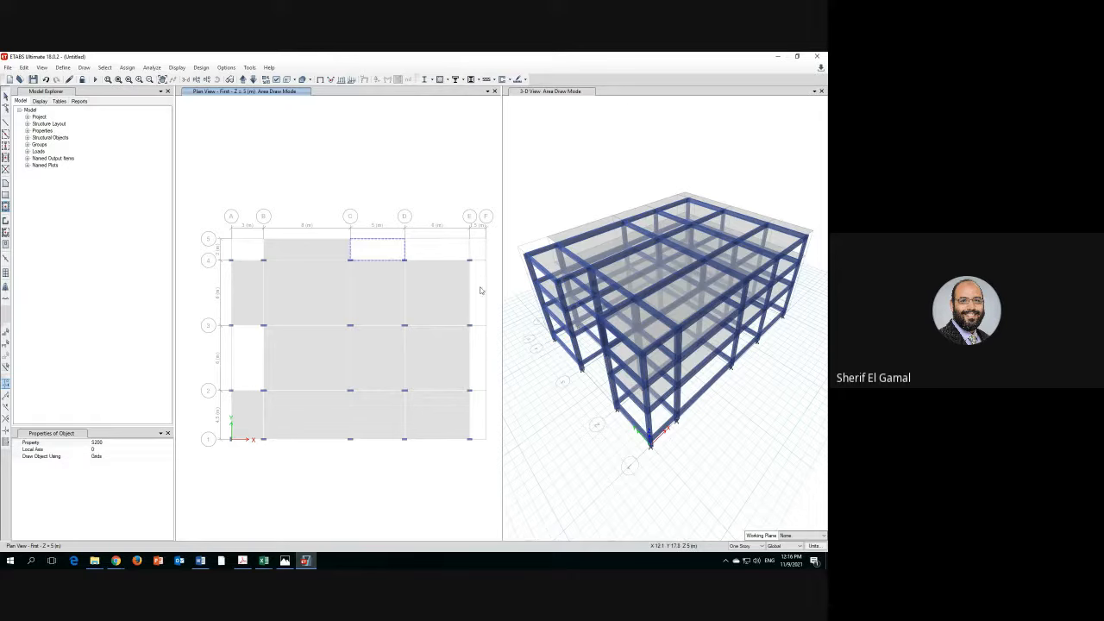
pyautogui.click(475, 362)
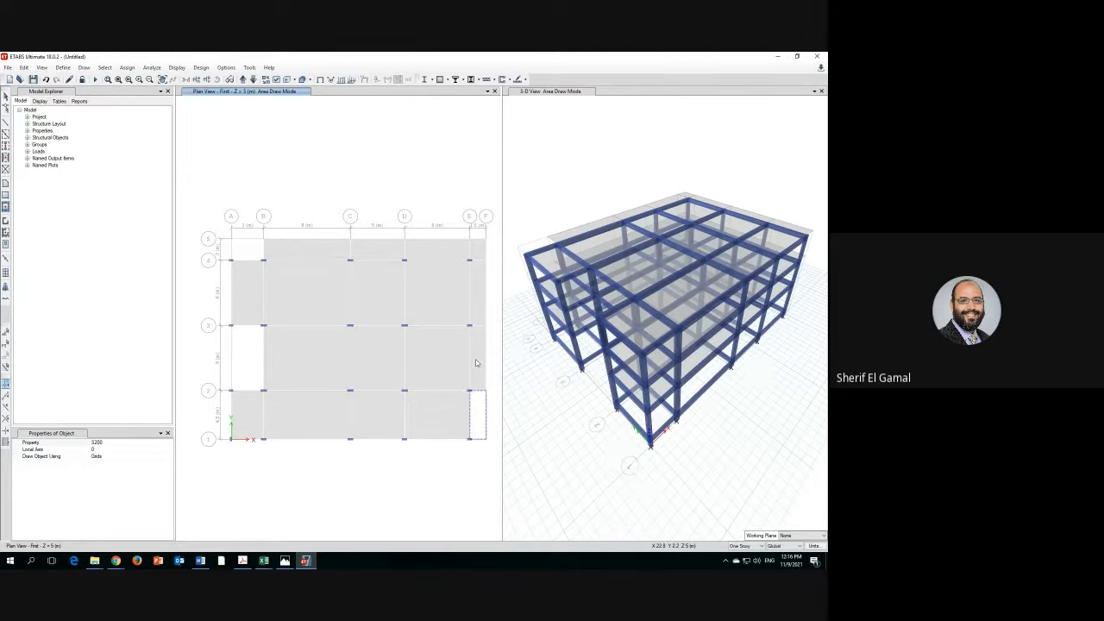
pyautogui.click(478, 415)
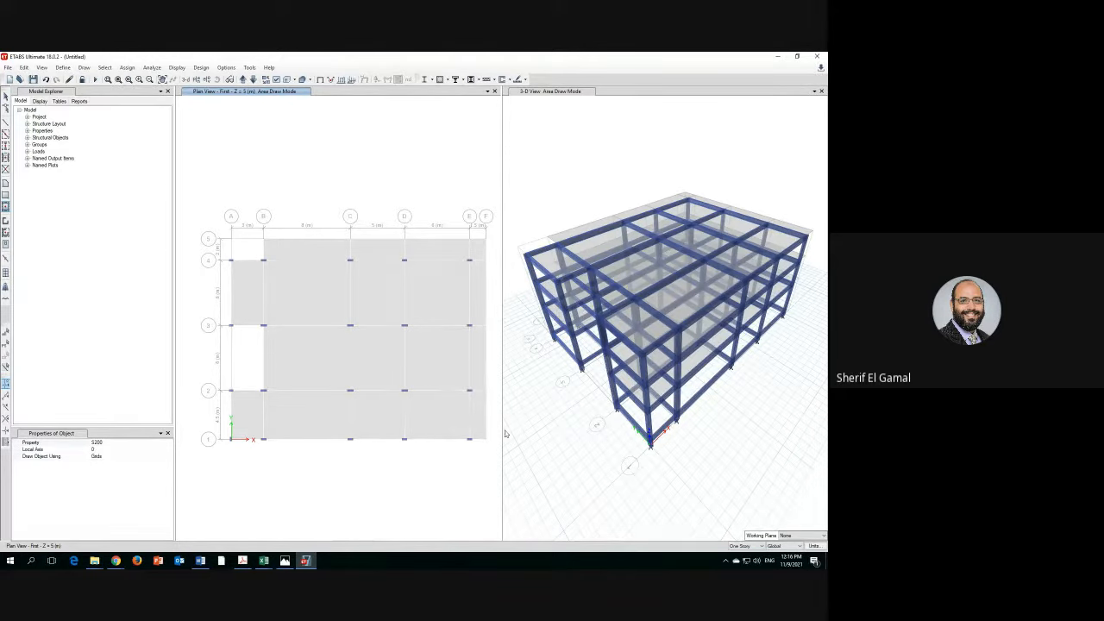
# - Turn off the extruded display of members in the 3-D view
pyautogui.click(582, 127)
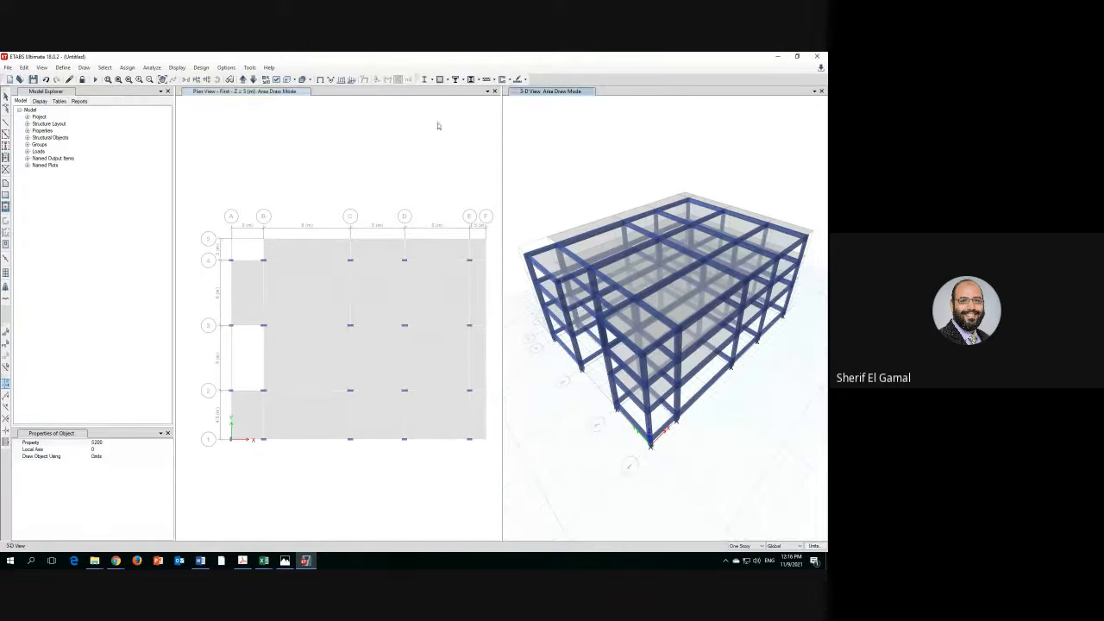
pyautogui.click(288, 83)
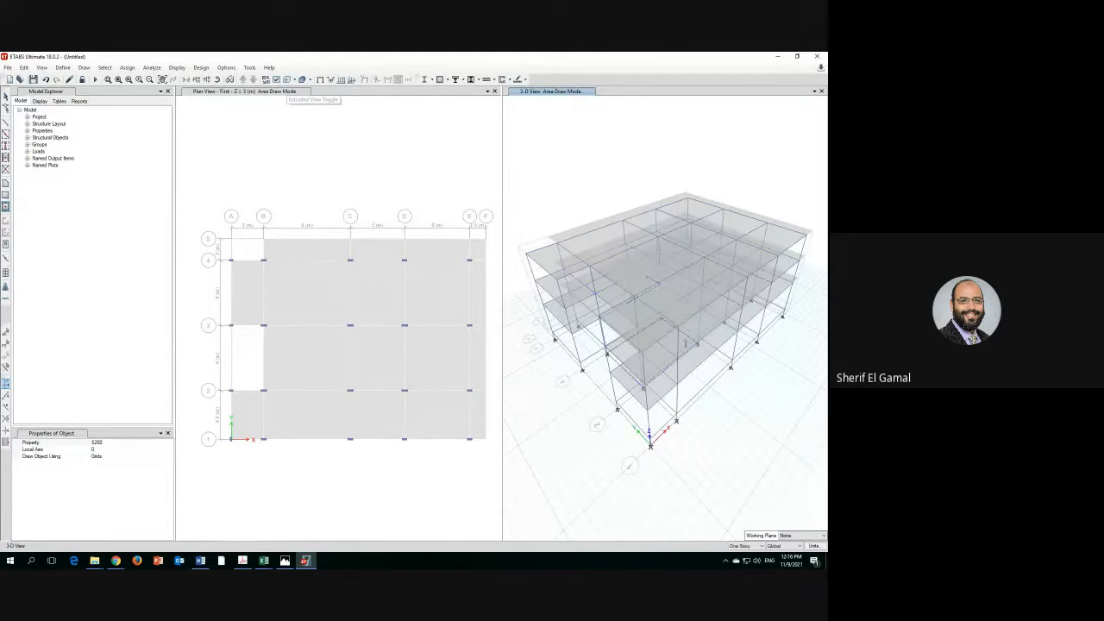
# - Turn on the extruded display of members in the 3-D view and end slab drawing
pyautogui.click(287, 81)
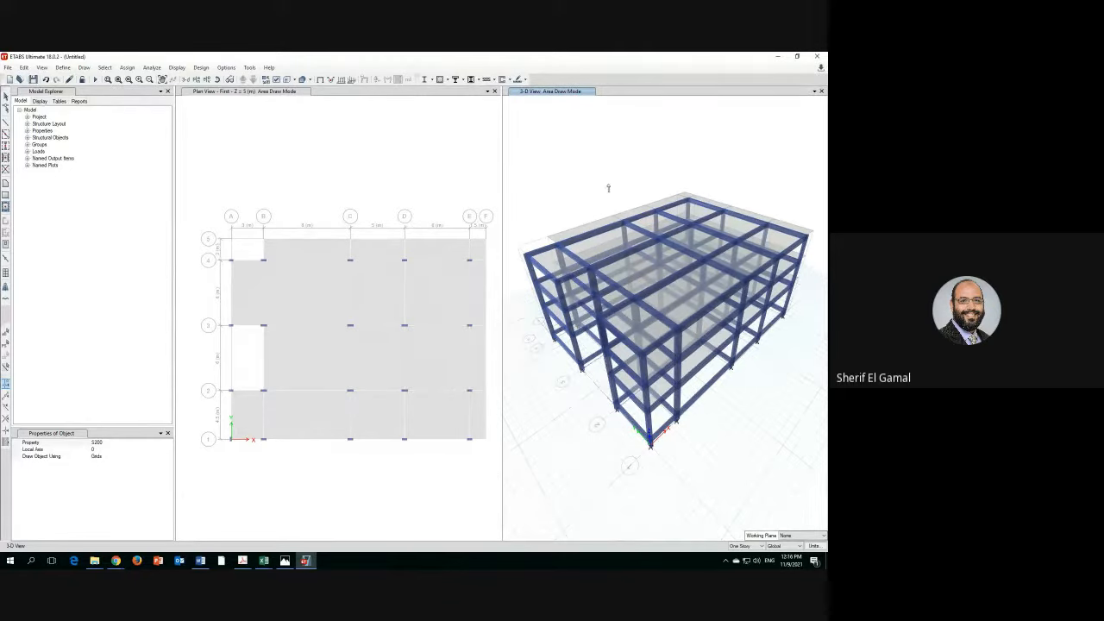
pyautogui.press('Escape')
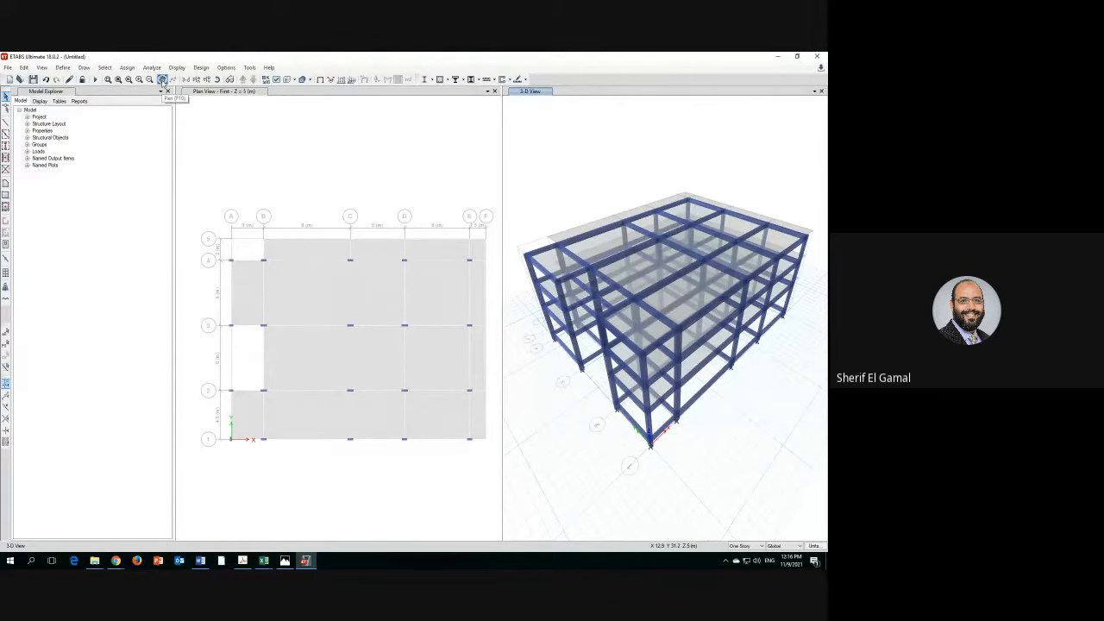
pyautogui.click(162, 79)
pyautogui.moveTo(671, 317); pyautogui.dragTo(675, 297)
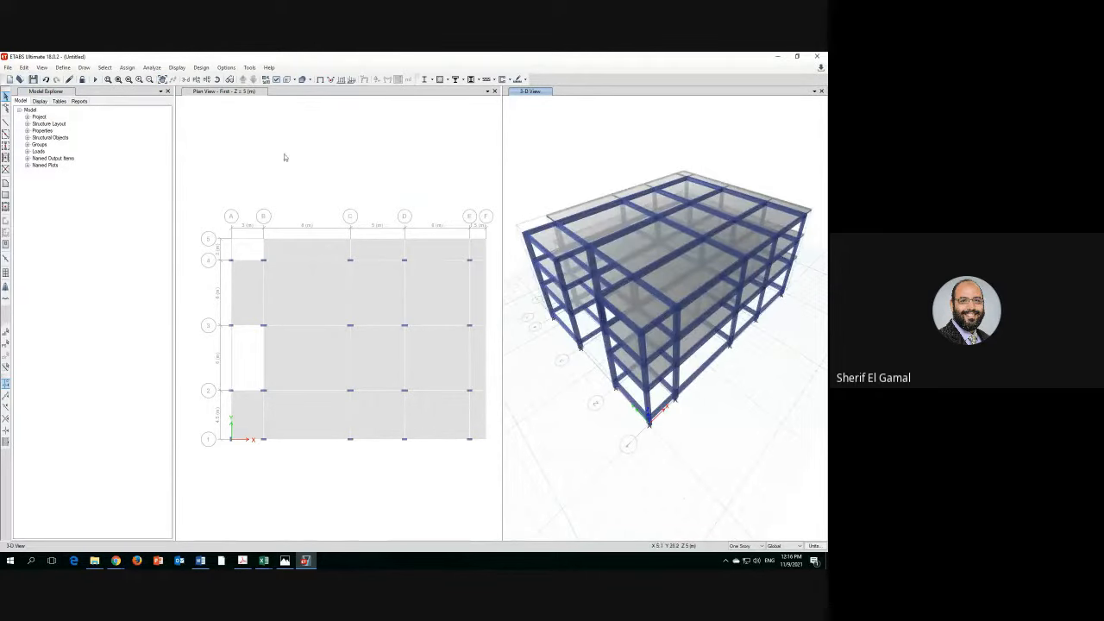
# - Examine the overhang slabs beyond grid E on every story from a low angle in the 3-D view
pyautogui.click(217, 79)
pyautogui.moveTo(703, 342); pyautogui.dragTo(725, 284)
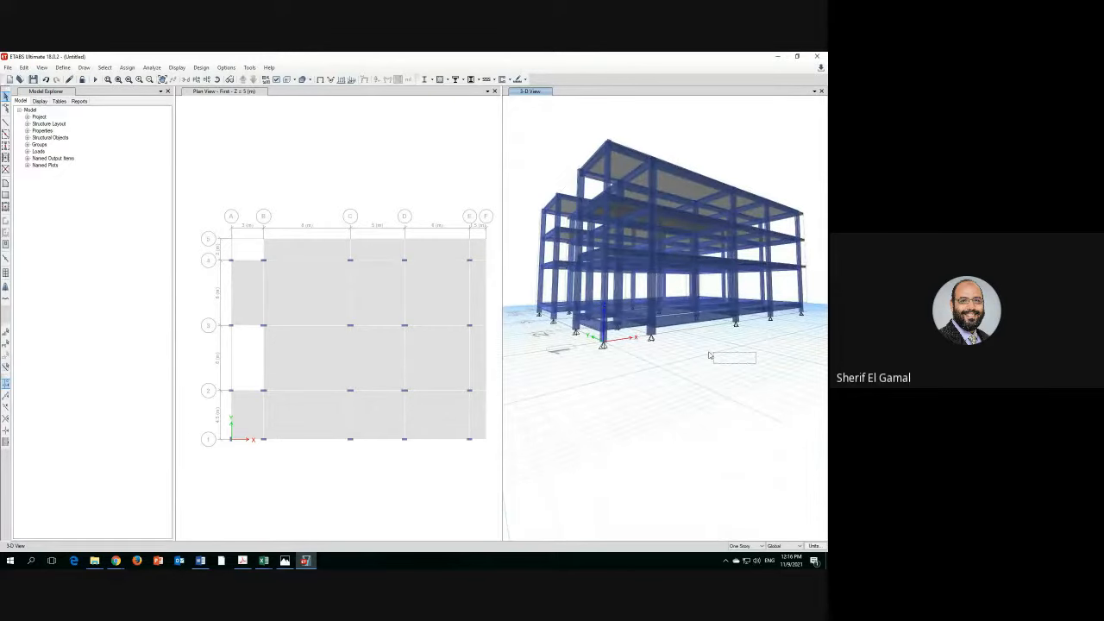
pyautogui.click(218, 80)
pyautogui.moveTo(748, 390); pyautogui.dragTo(725, 389)
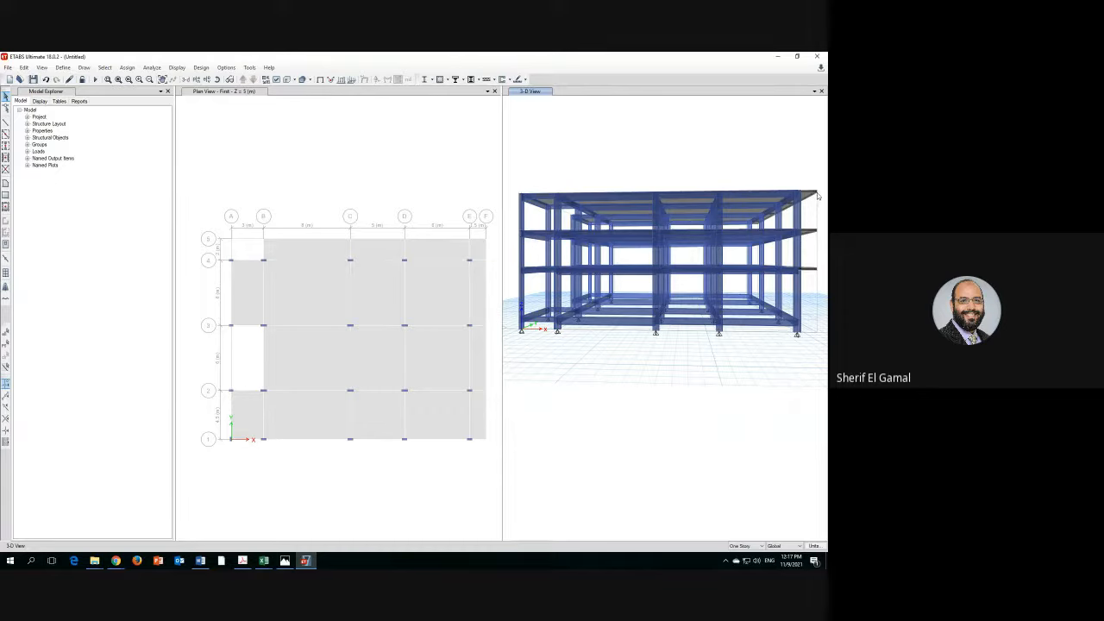
pyautogui.scroll(3, 817, 196)
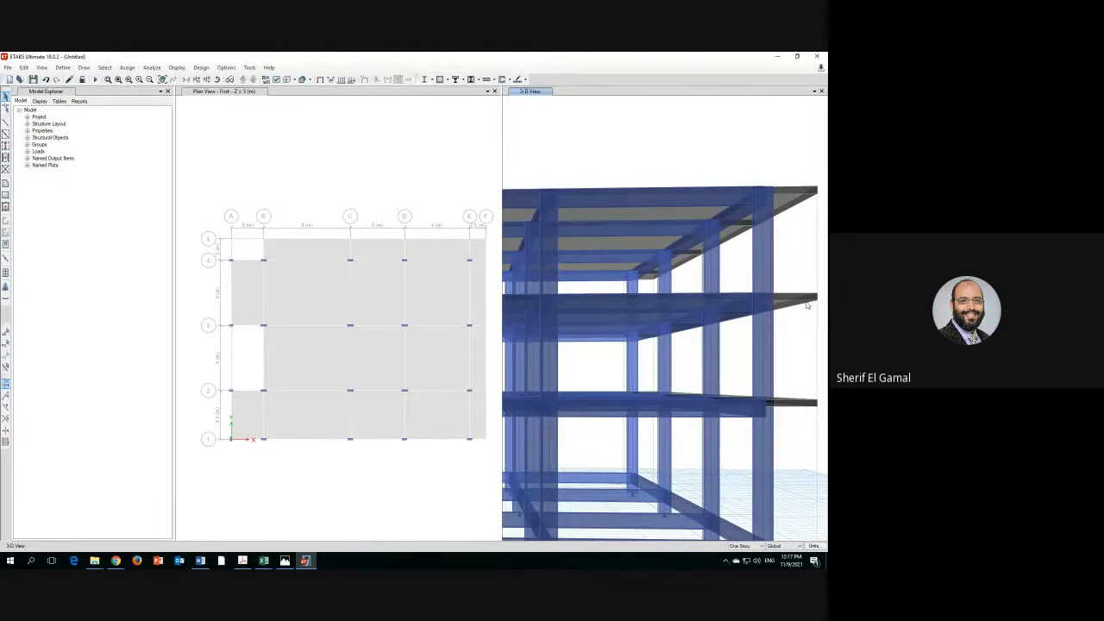
pyautogui.scroll(-3, 758, 289)
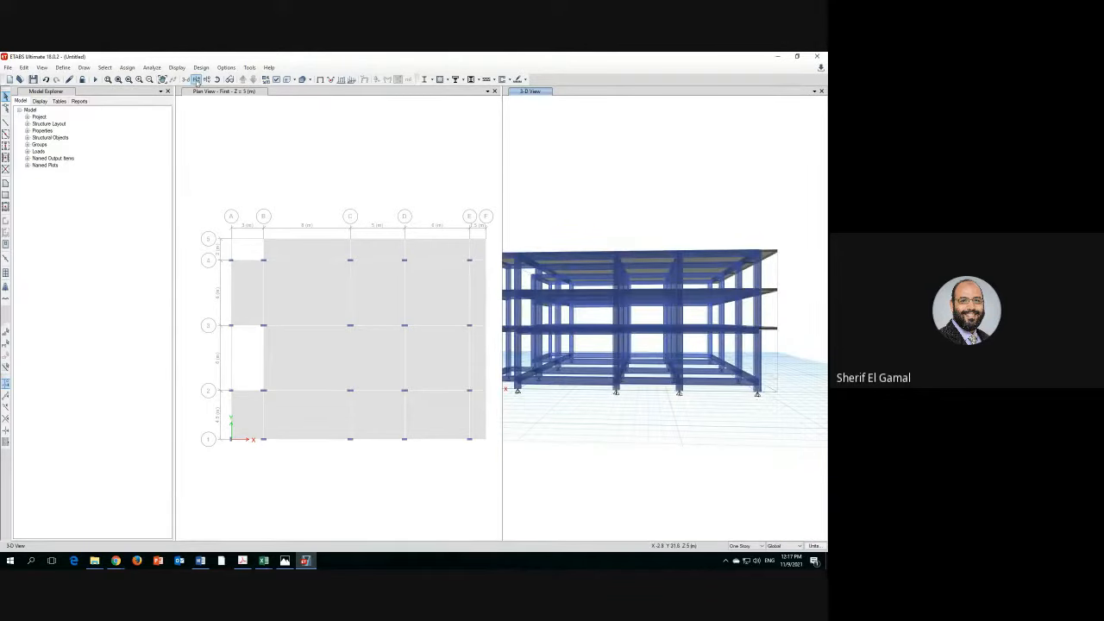
# - Replace the 3-D view with the Roof plan and switch that window to the elevation at grid A
pyautogui.click(196, 79)
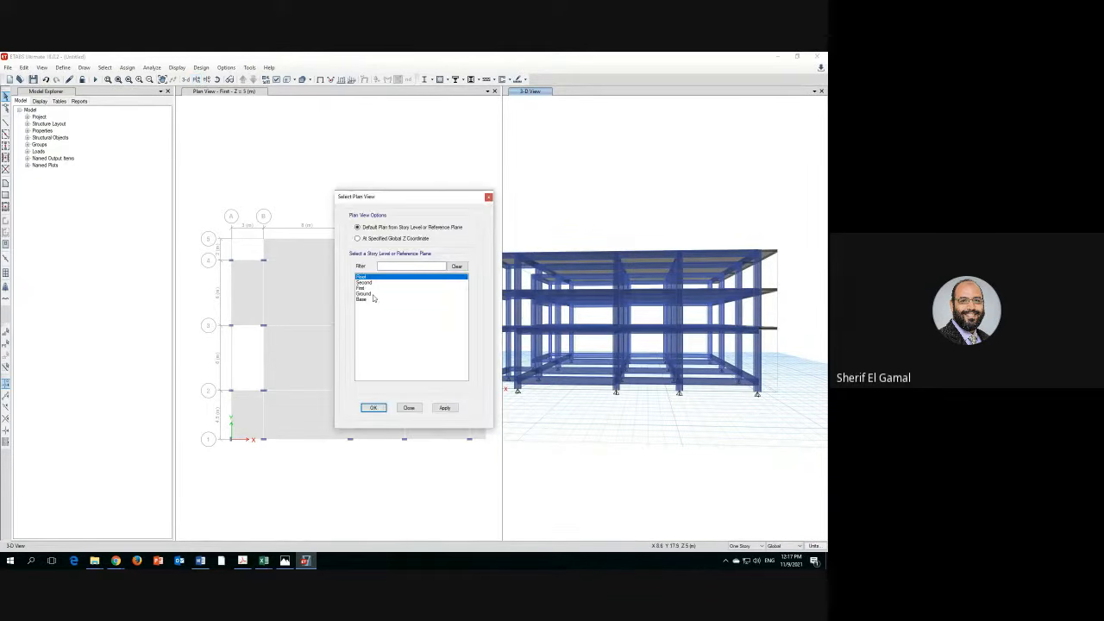
pyautogui.click(372, 409)
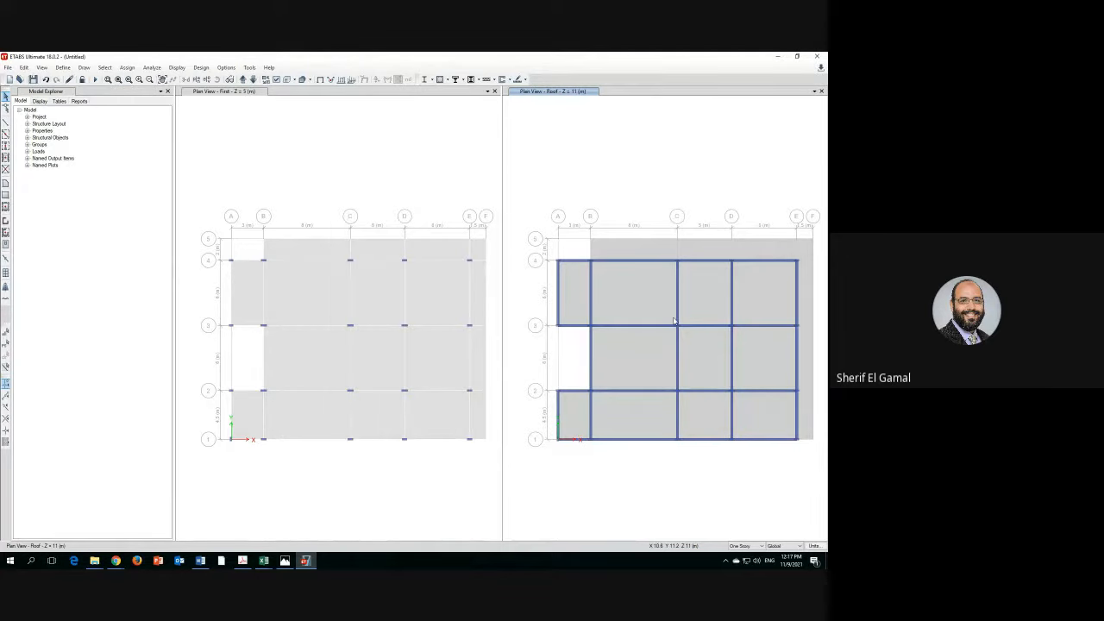
pyautogui.click(206, 79)
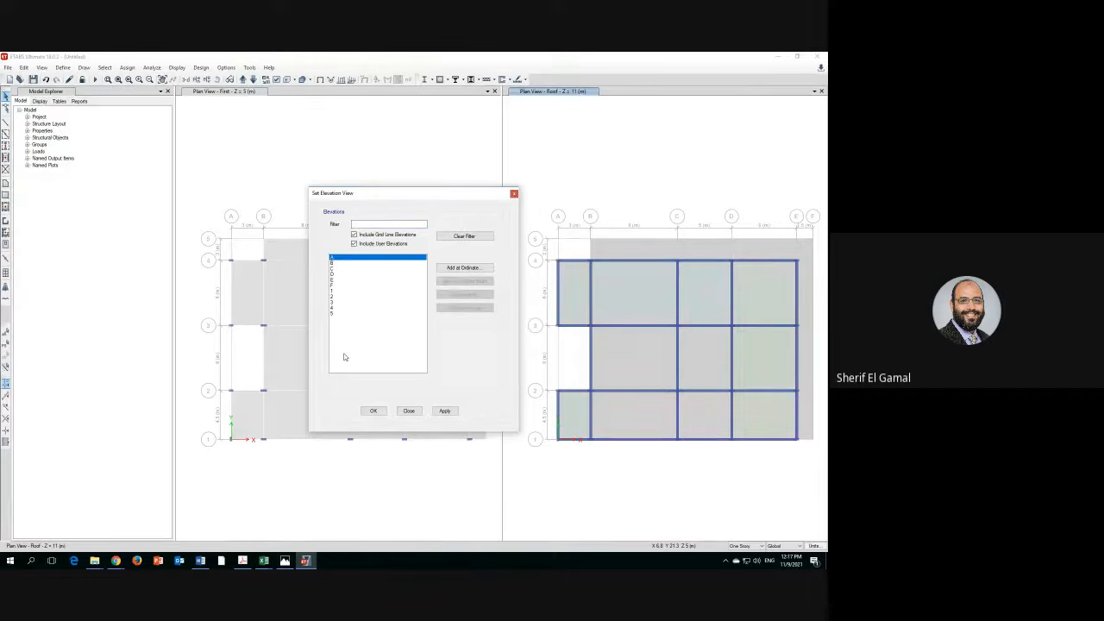
pyautogui.click(372, 411)
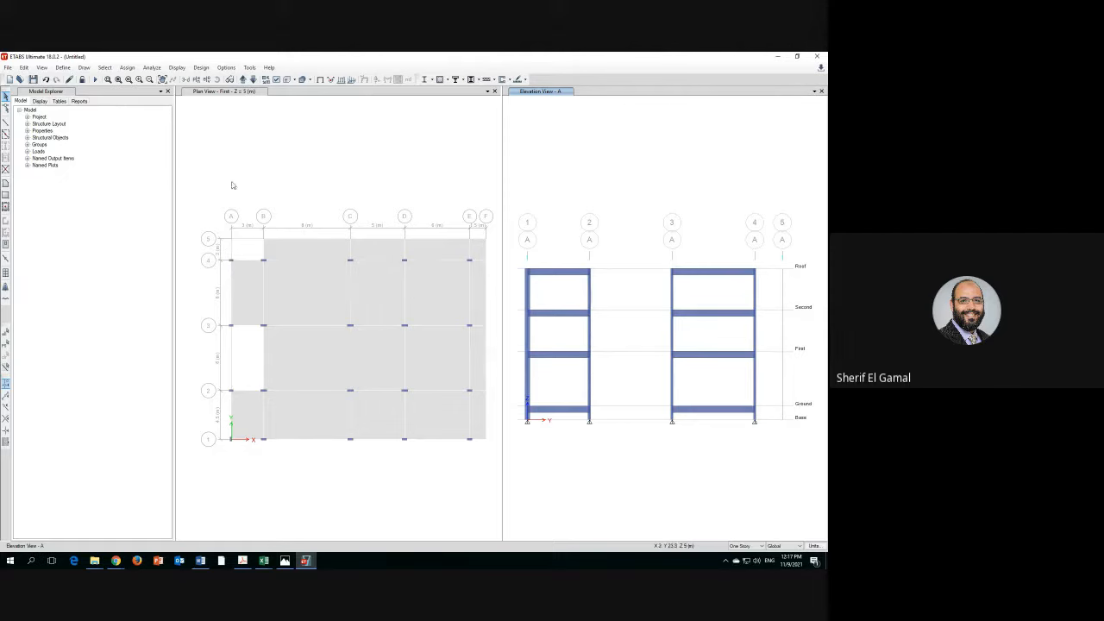
# - Step through the grid elevations from B to F and on to grid 1 to check the beams and columns
pyautogui.click(244, 79)
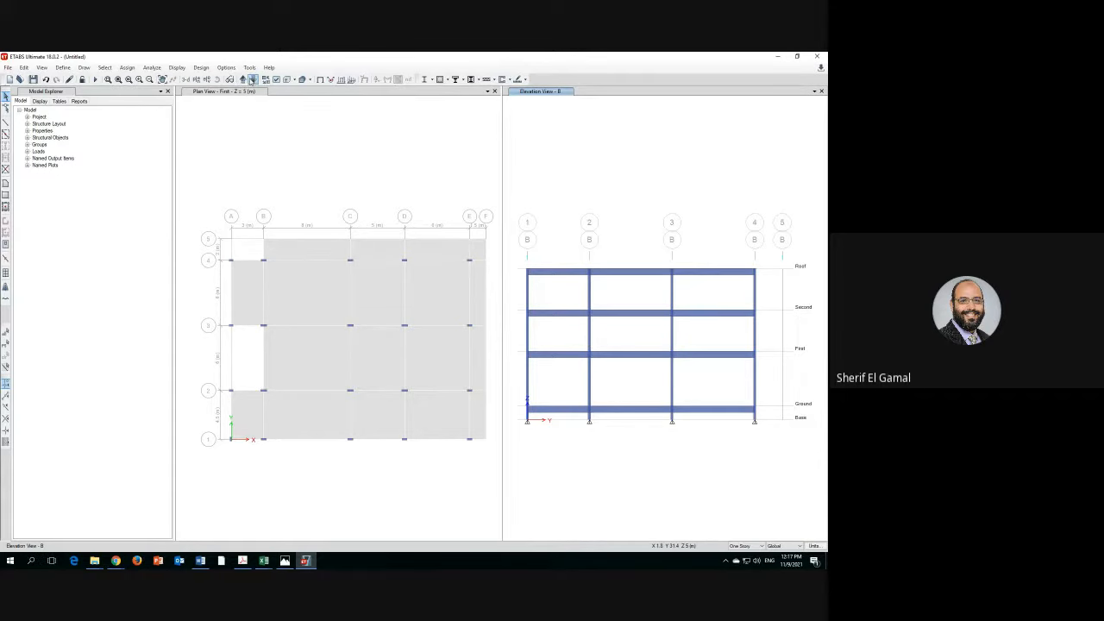
pyautogui.click(243, 80)
pyautogui.click(243, 79)
pyautogui.click(243, 80)
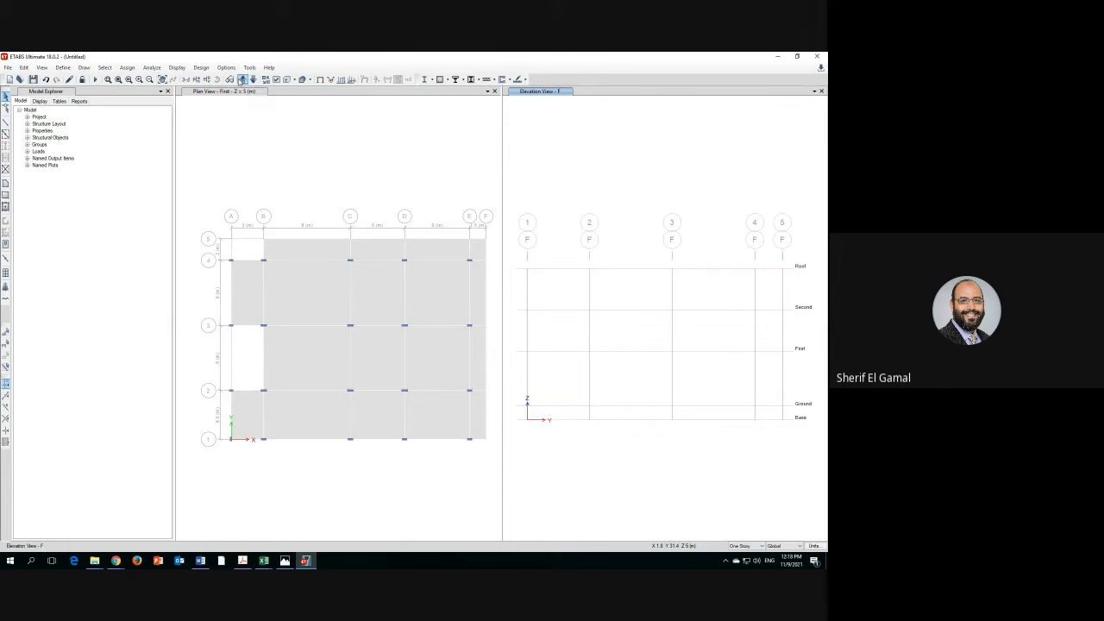
pyautogui.click(243, 79)
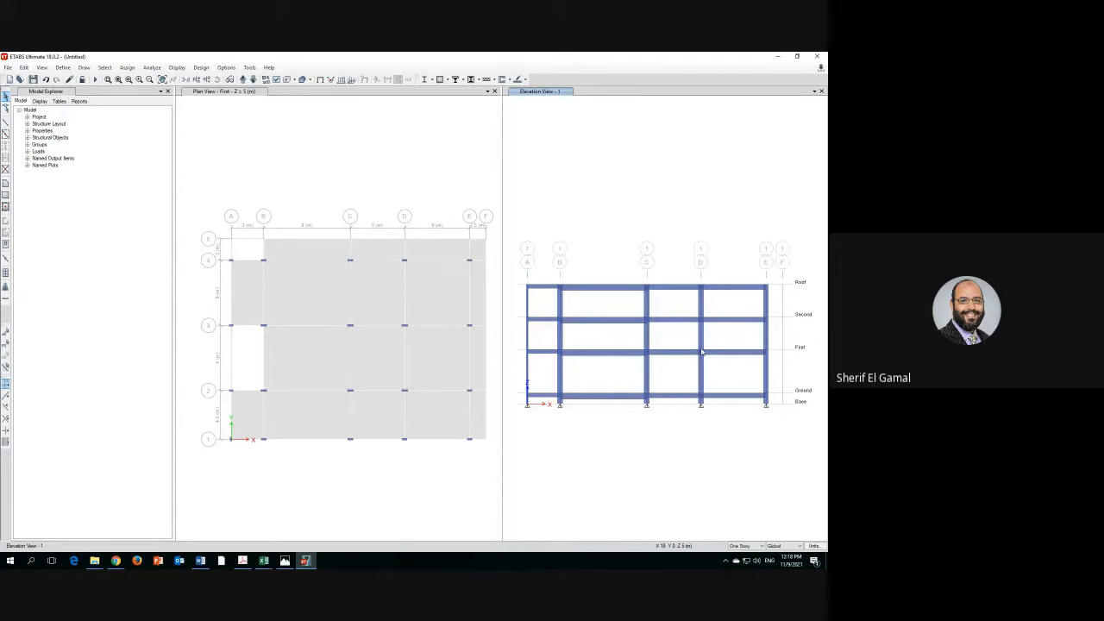